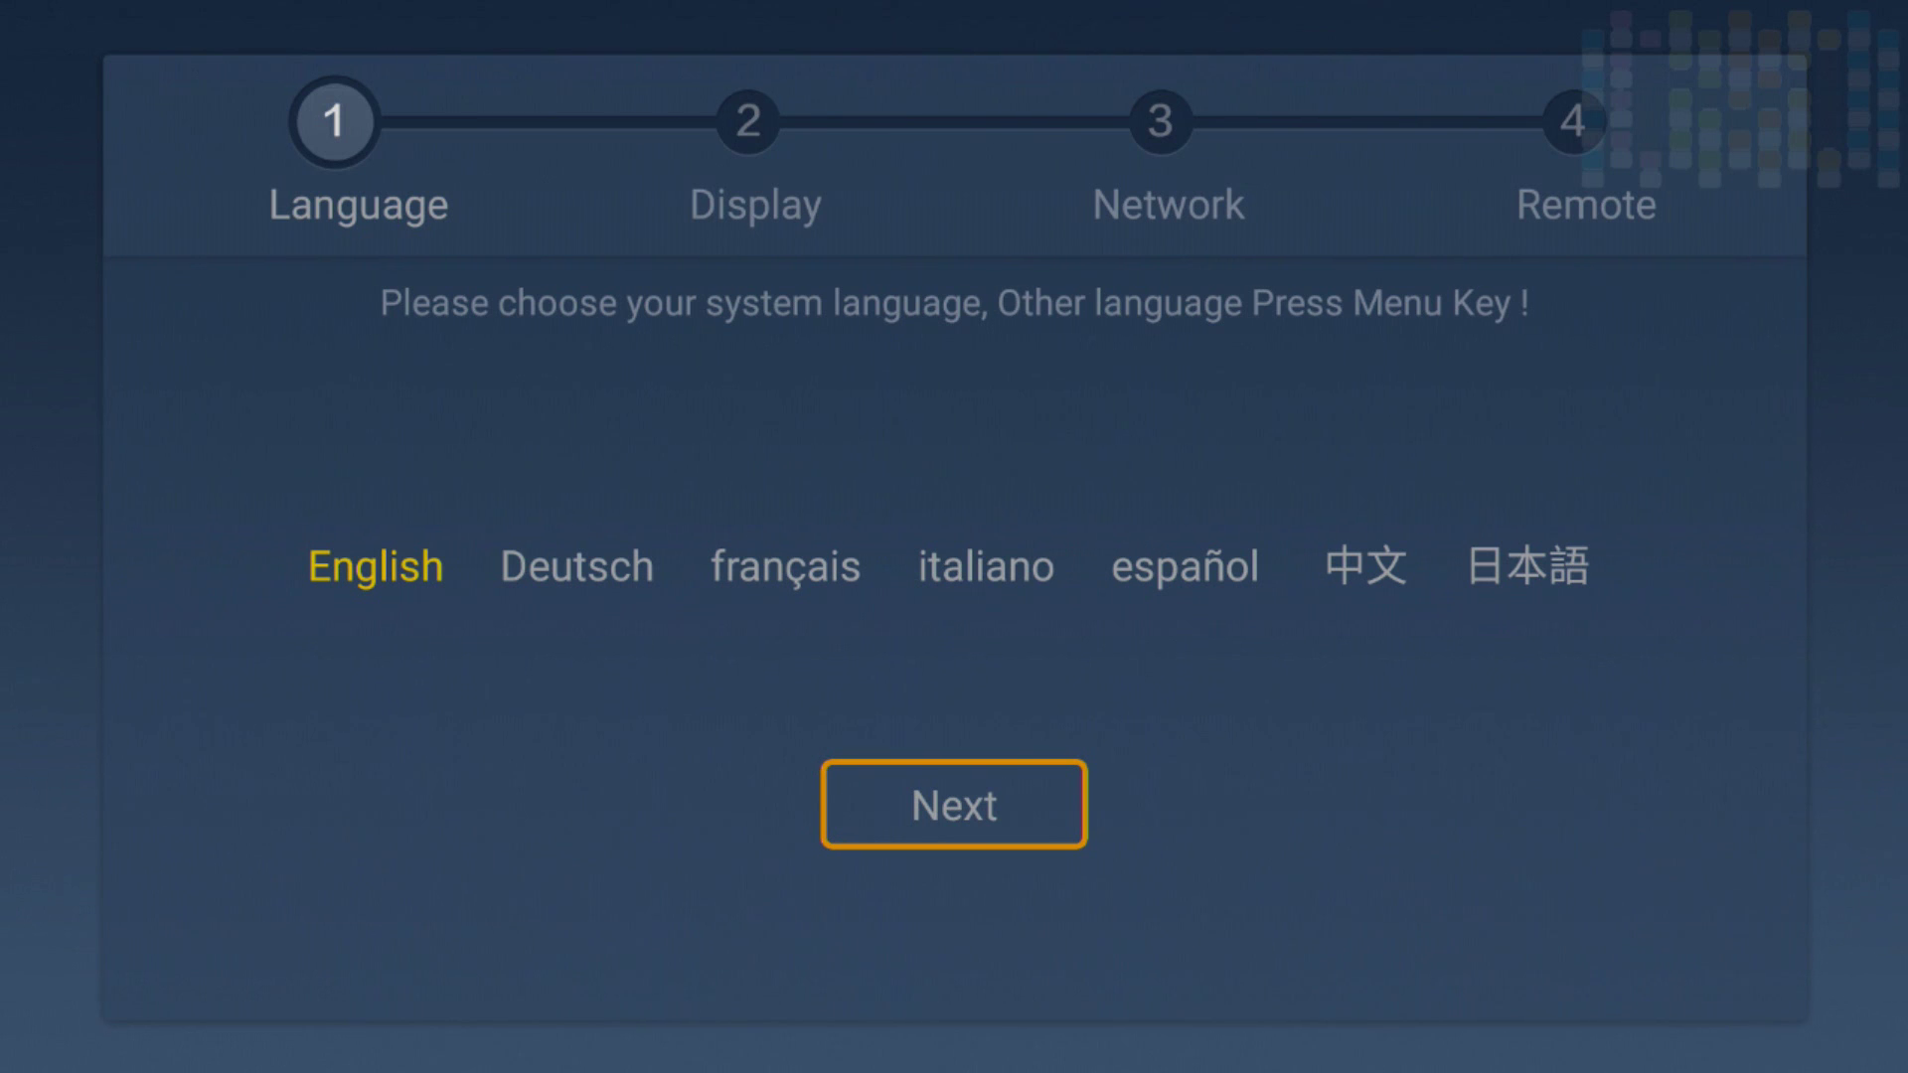
Step: Pass the language step, shrink the TV picture zoom just below 100%, and continue to Network
{"action": "left_click", "coordinate": [1026, 824]}
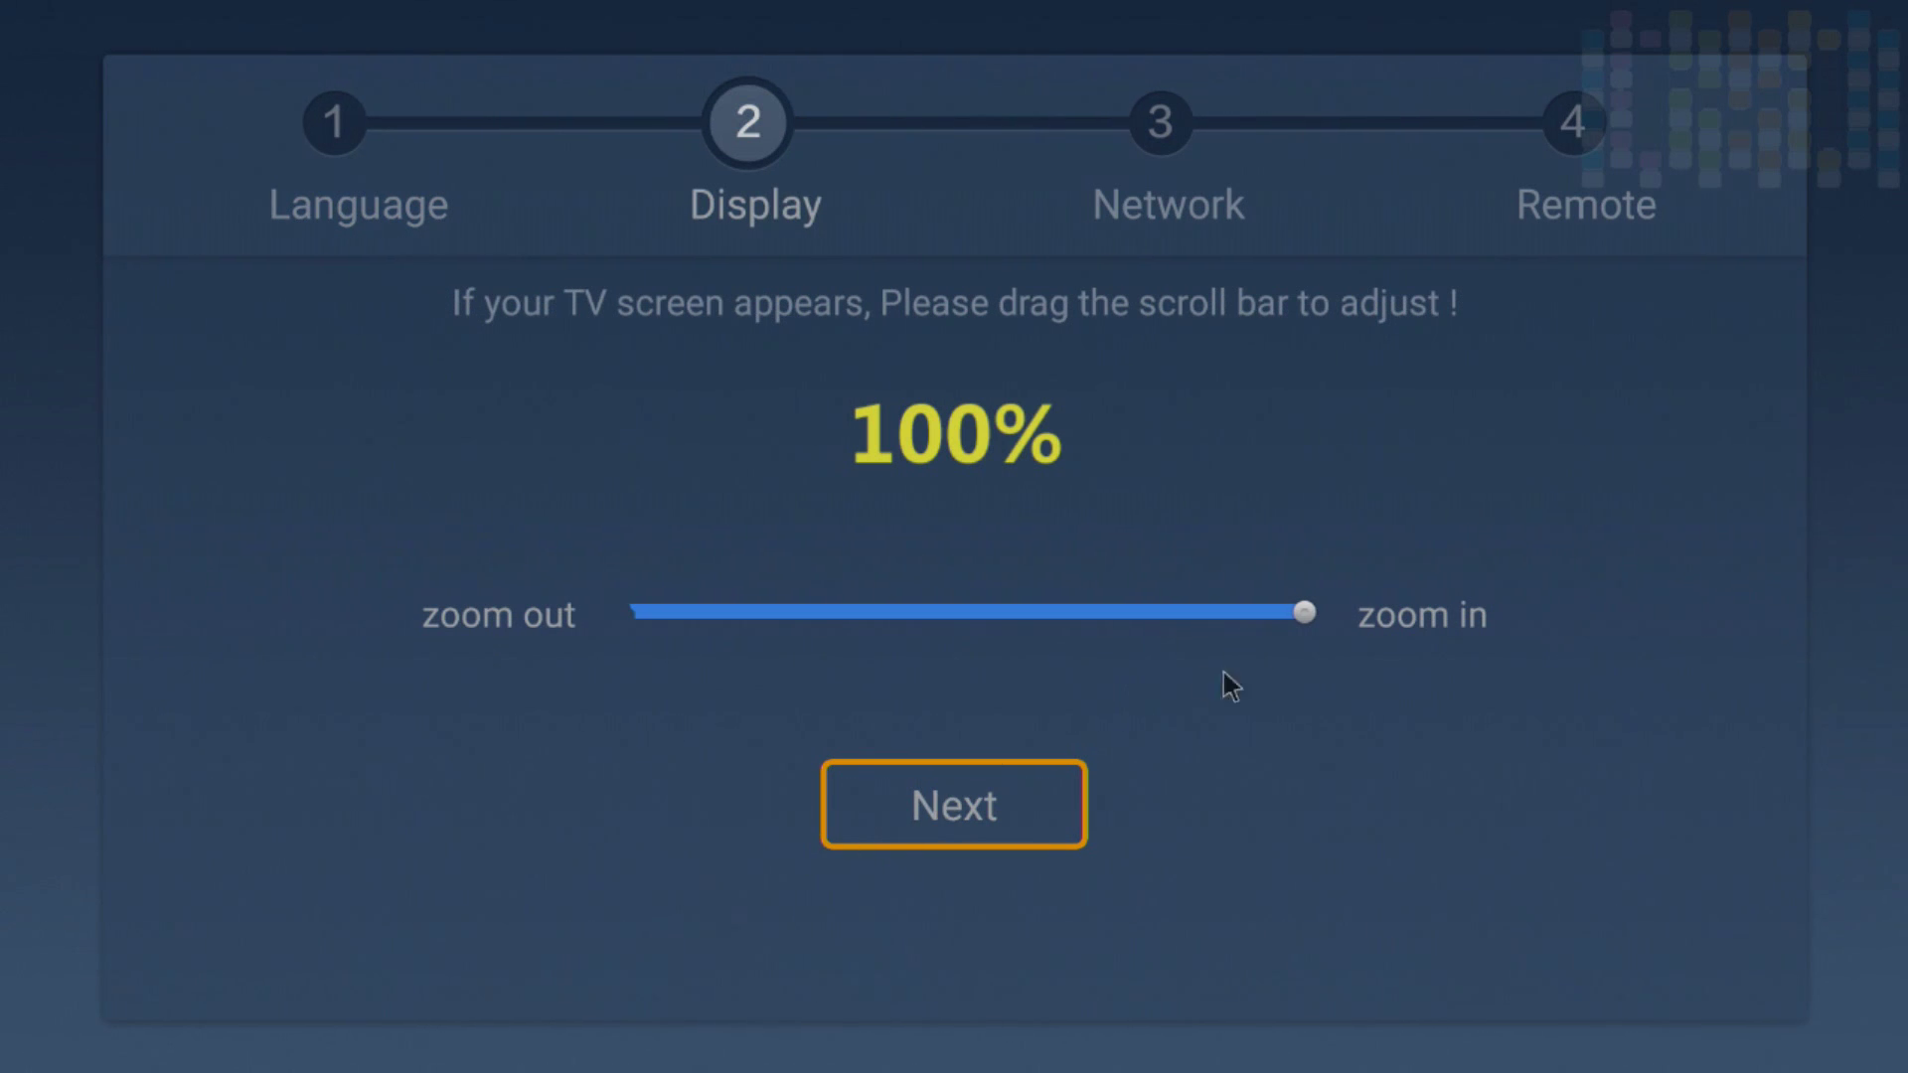
{"action": "mouse_move", "coordinate": [1309, 626]}
{"action": "left_mouse_down"}
{"action": "mouse_move", "coordinate": [1184, 639]}
{"action": "mouse_move", "coordinate": [1334, 636]}
{"action": "left_mouse_up"}
{"action": "left_click", "coordinate": [988, 817]}
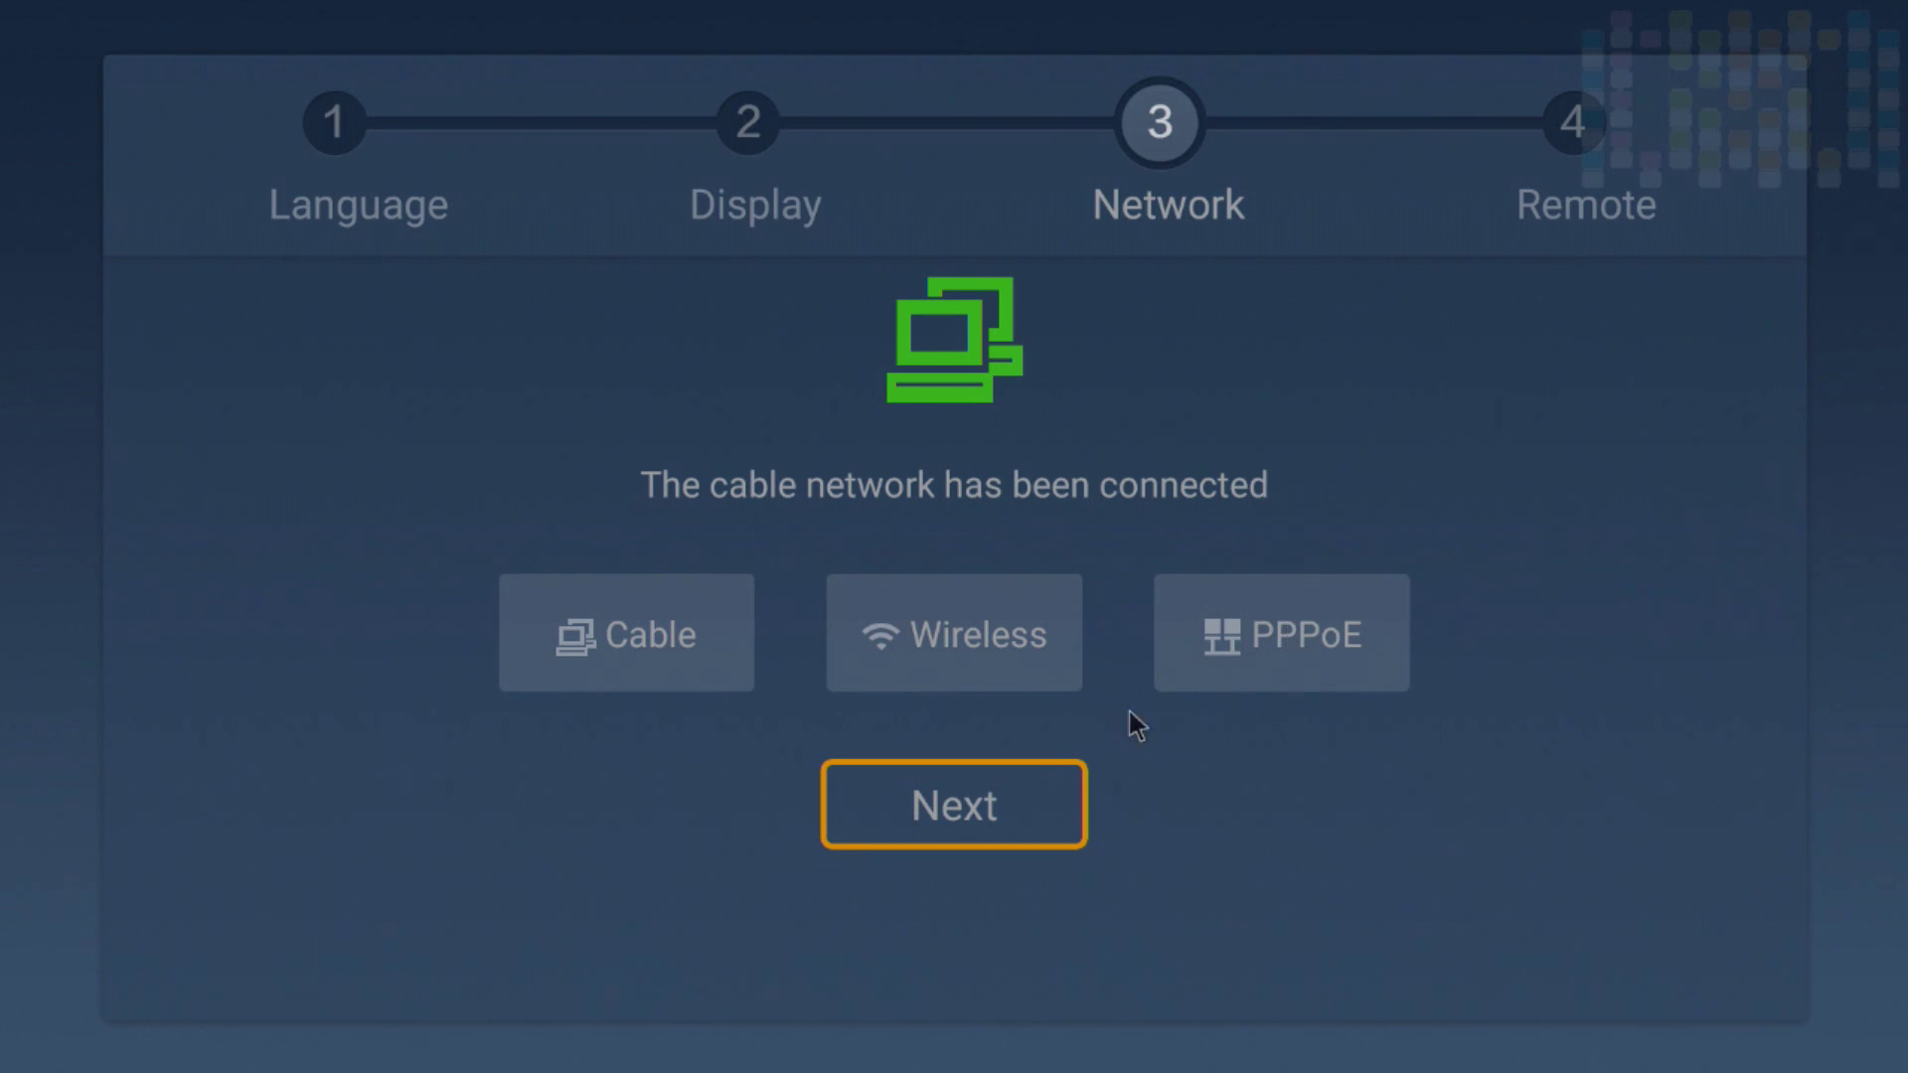
Step: Open Wireless settings and then the WiFi AP hotspot page (SSID M9C Max, WPA2 PSK)
{"action": "left_click", "coordinate": [957, 646]}
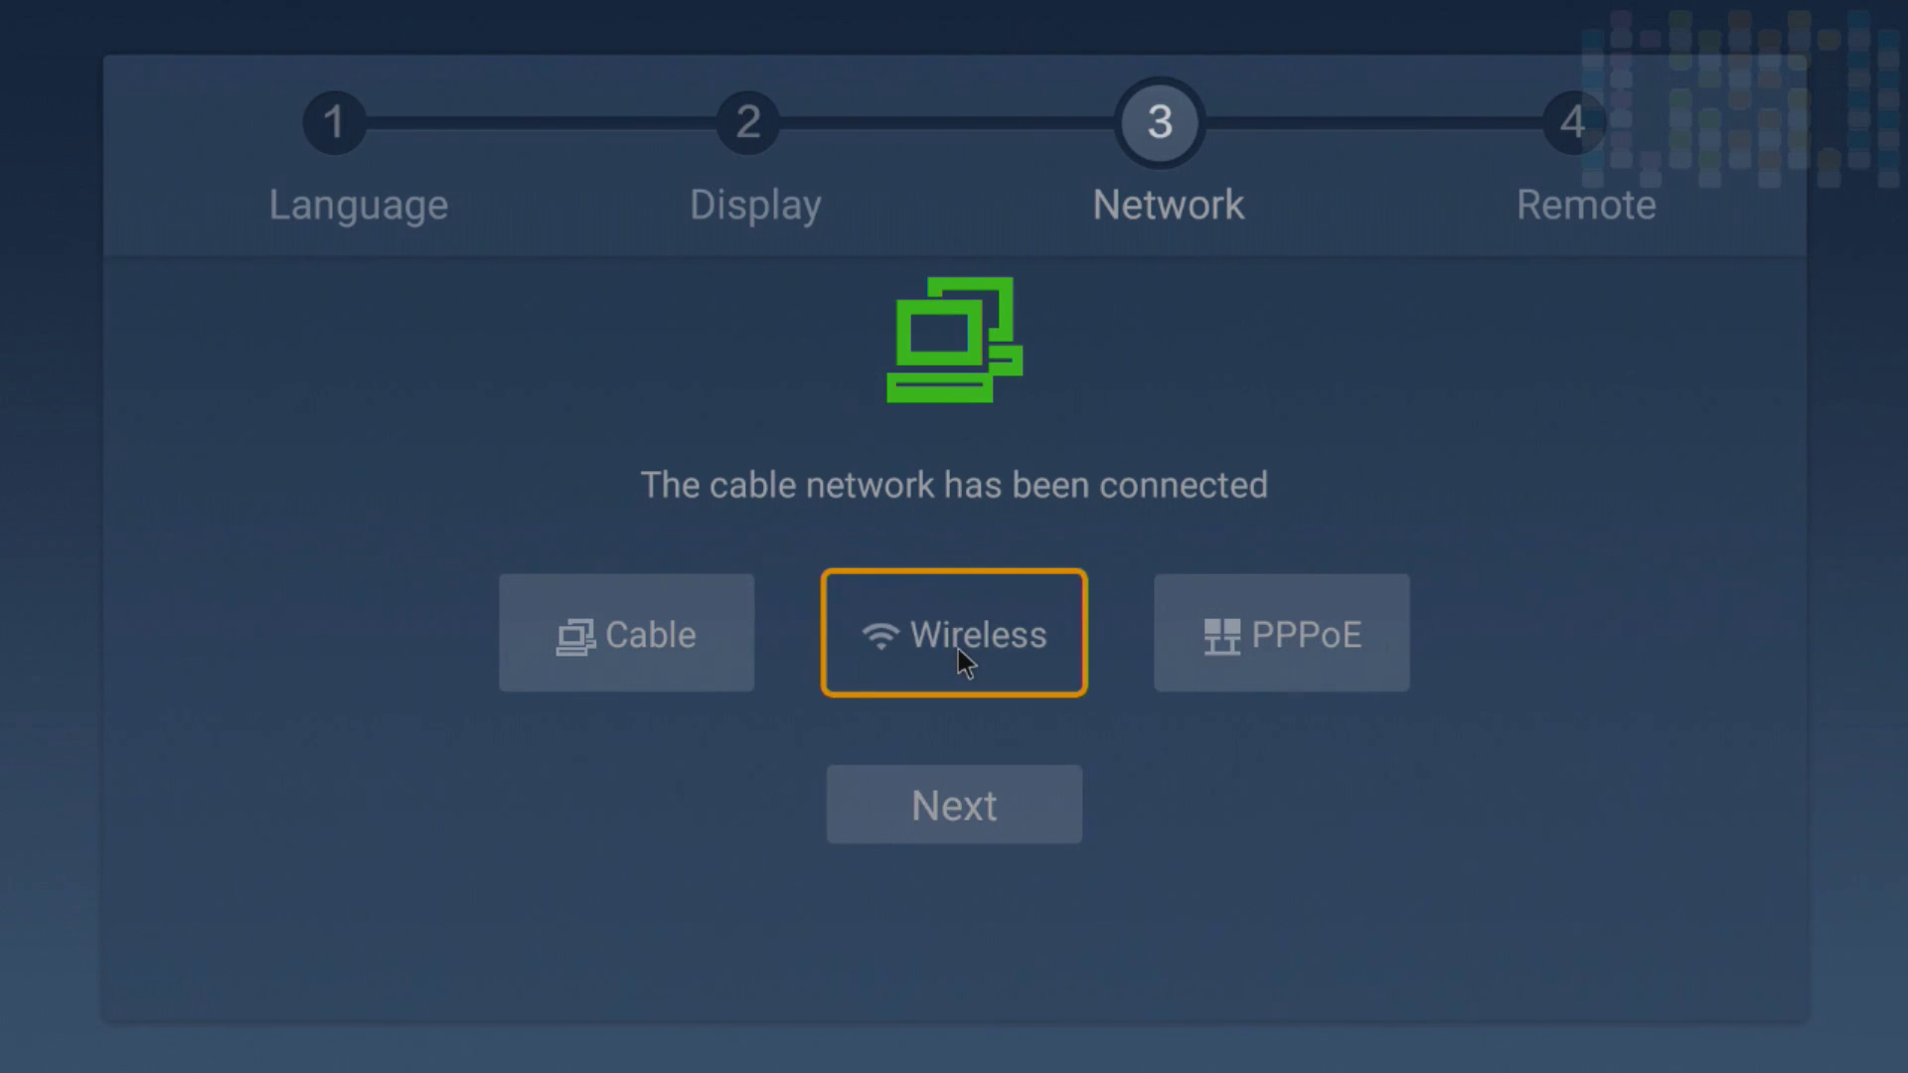
{"action": "left_click", "coordinate": [958, 648]}
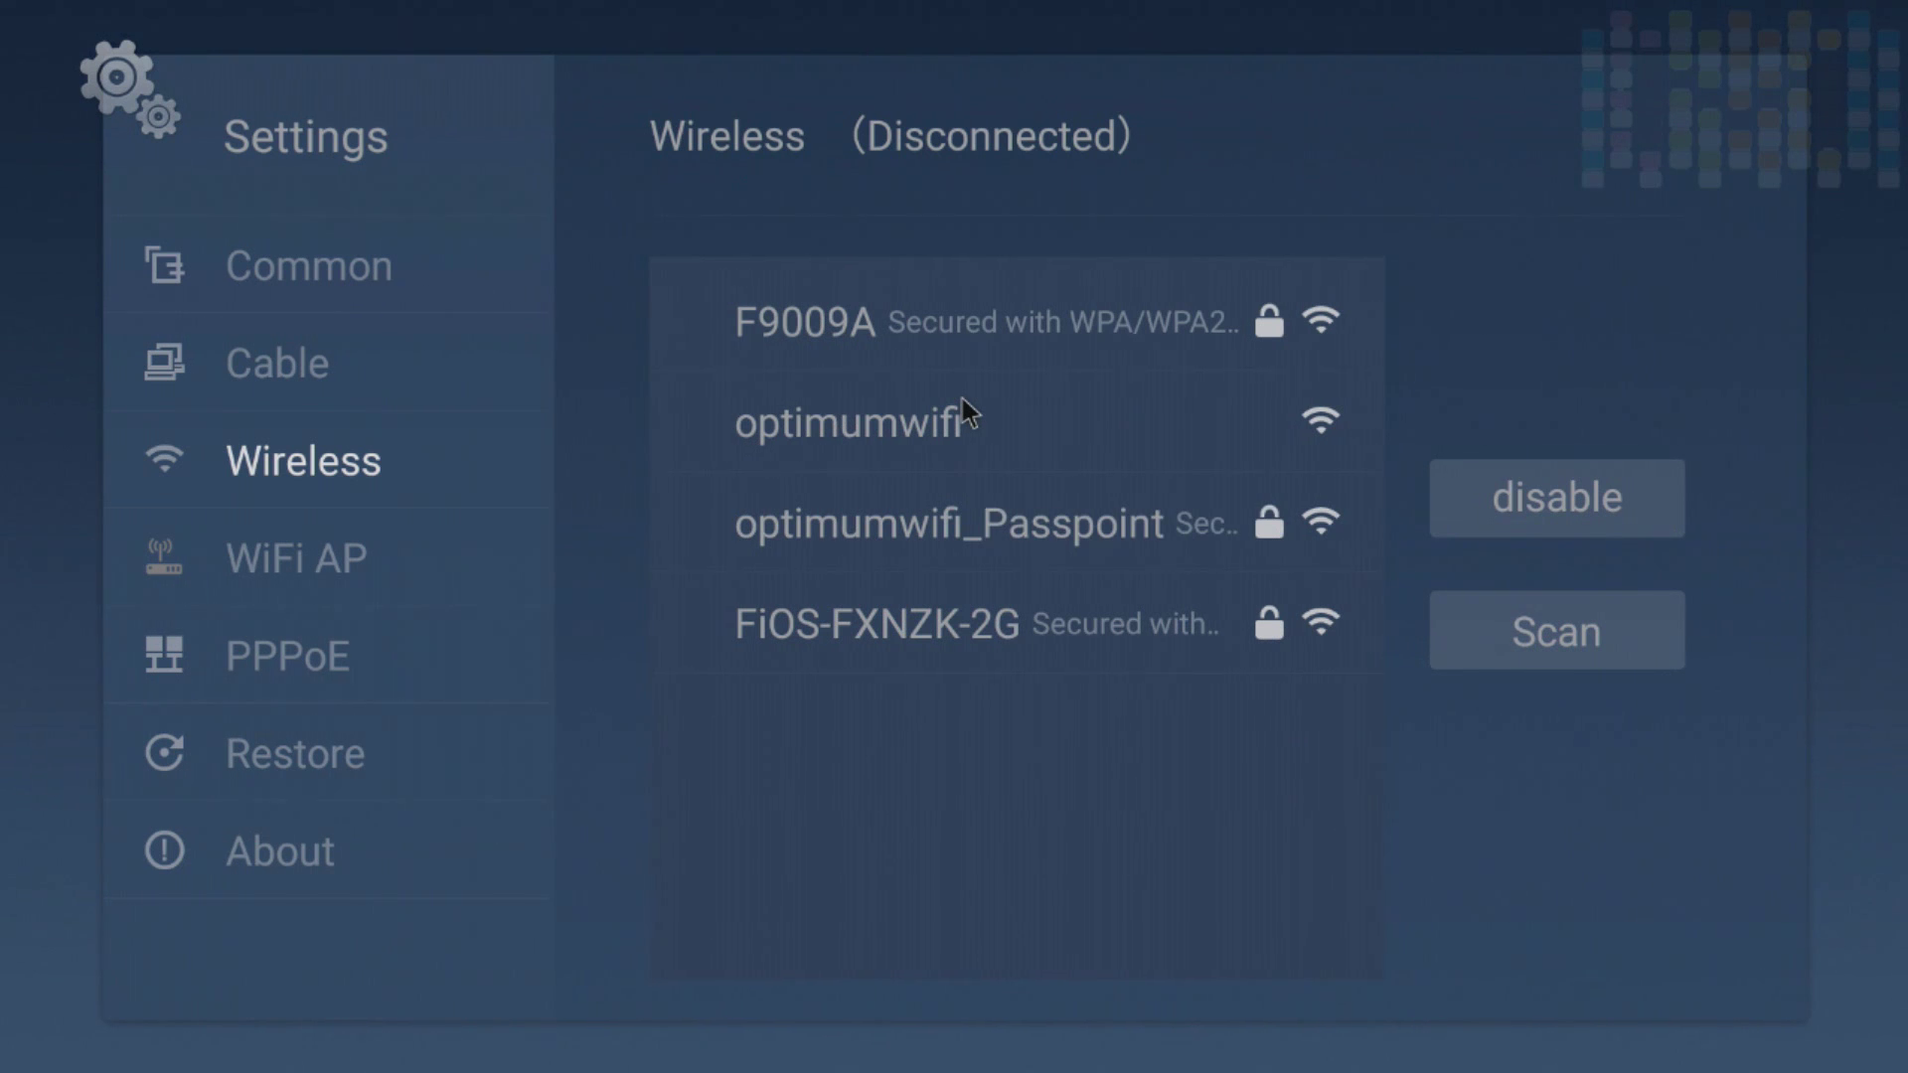
{"action": "left_click", "coordinate": [387, 553]}
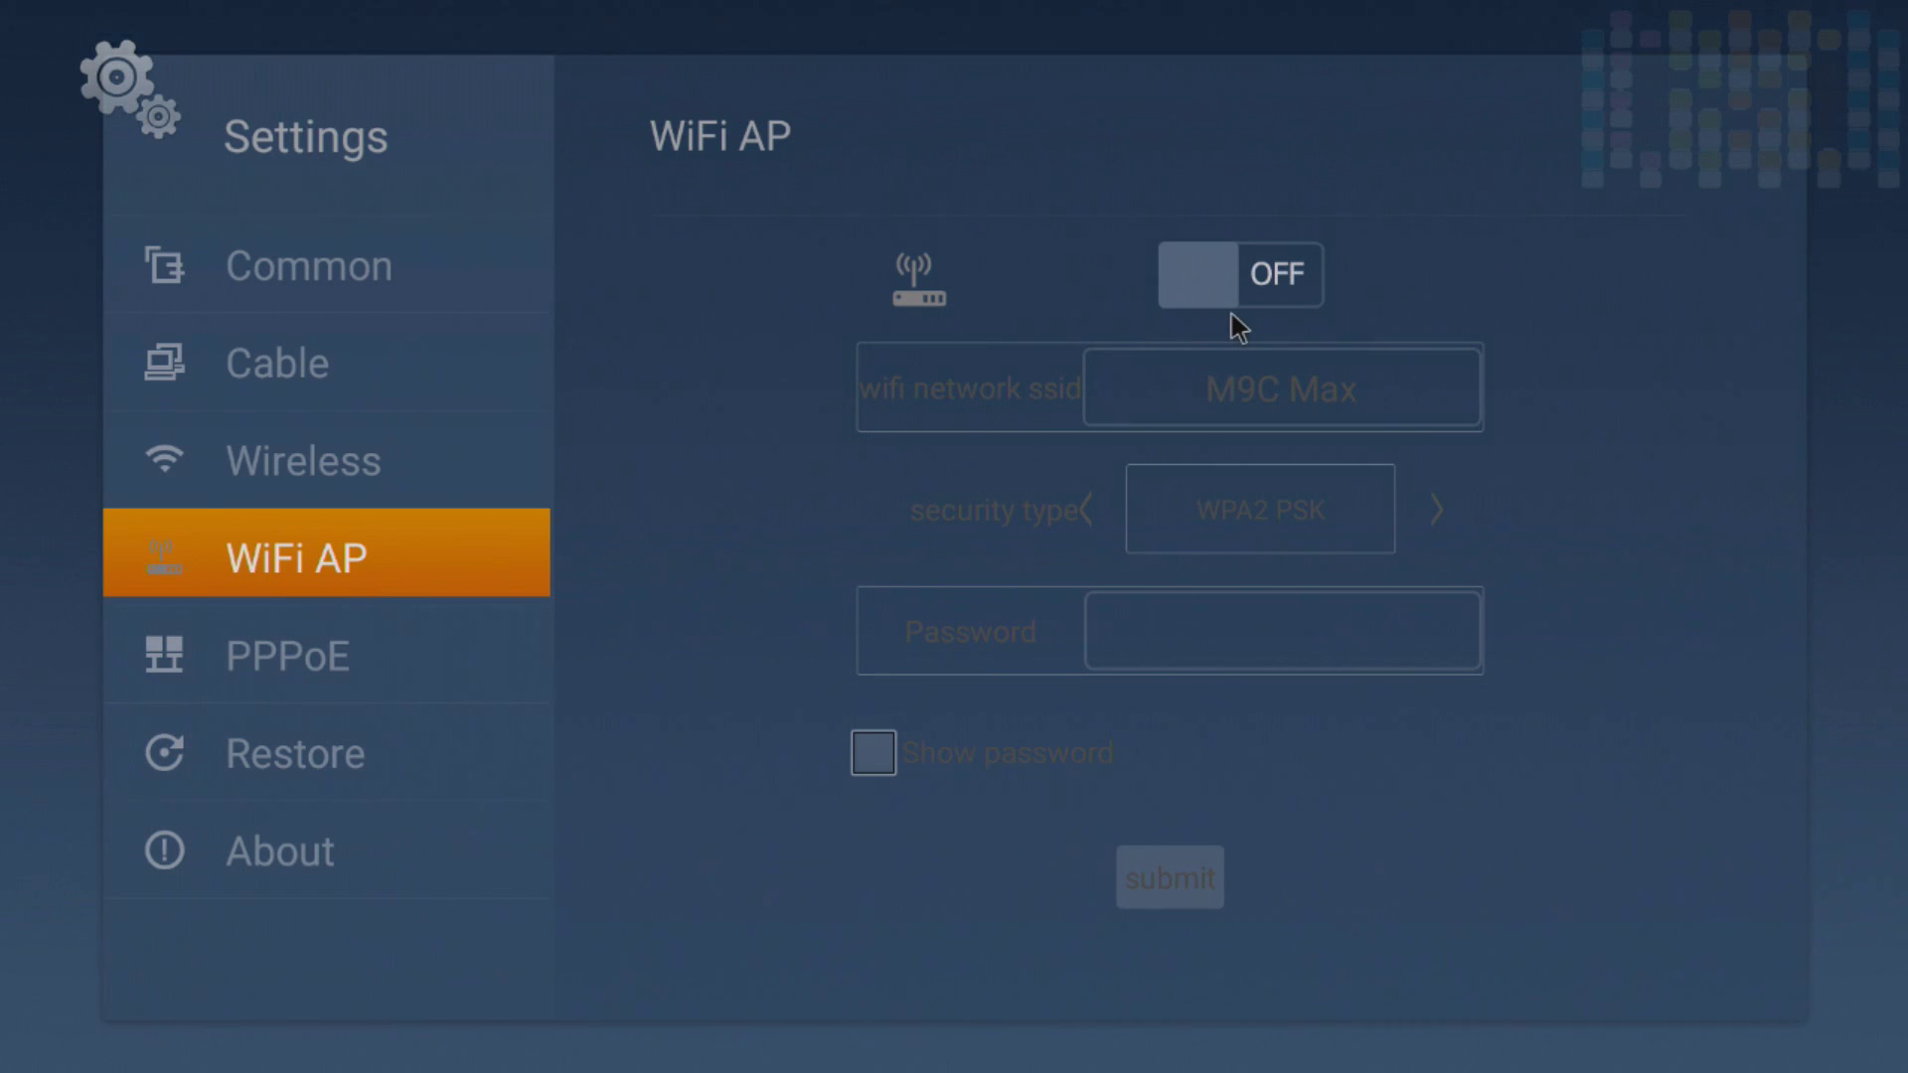
Step: Switch the WiFi AP hotspot on, then view the PPPoE and Cable pages
{"action": "left_click", "coordinate": [1224, 288]}
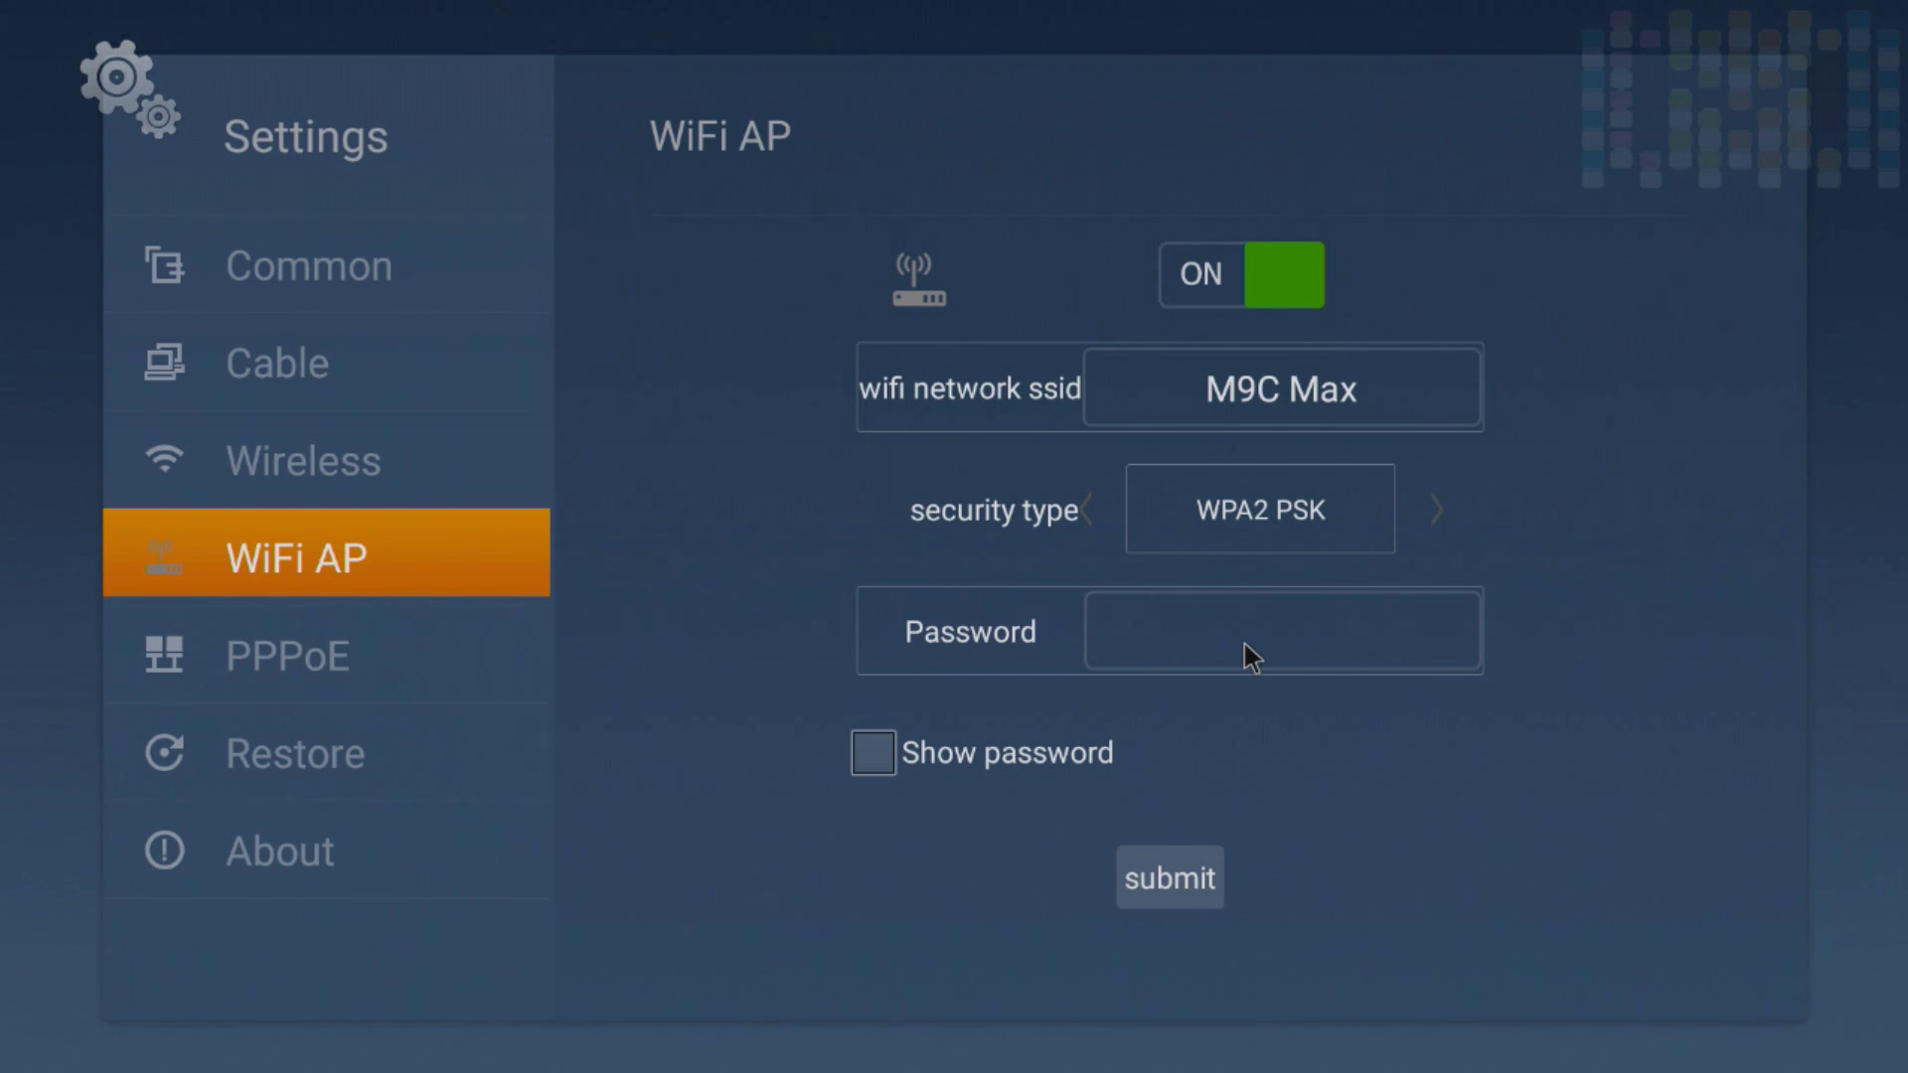
{"action": "left_click", "coordinate": [266, 686]}
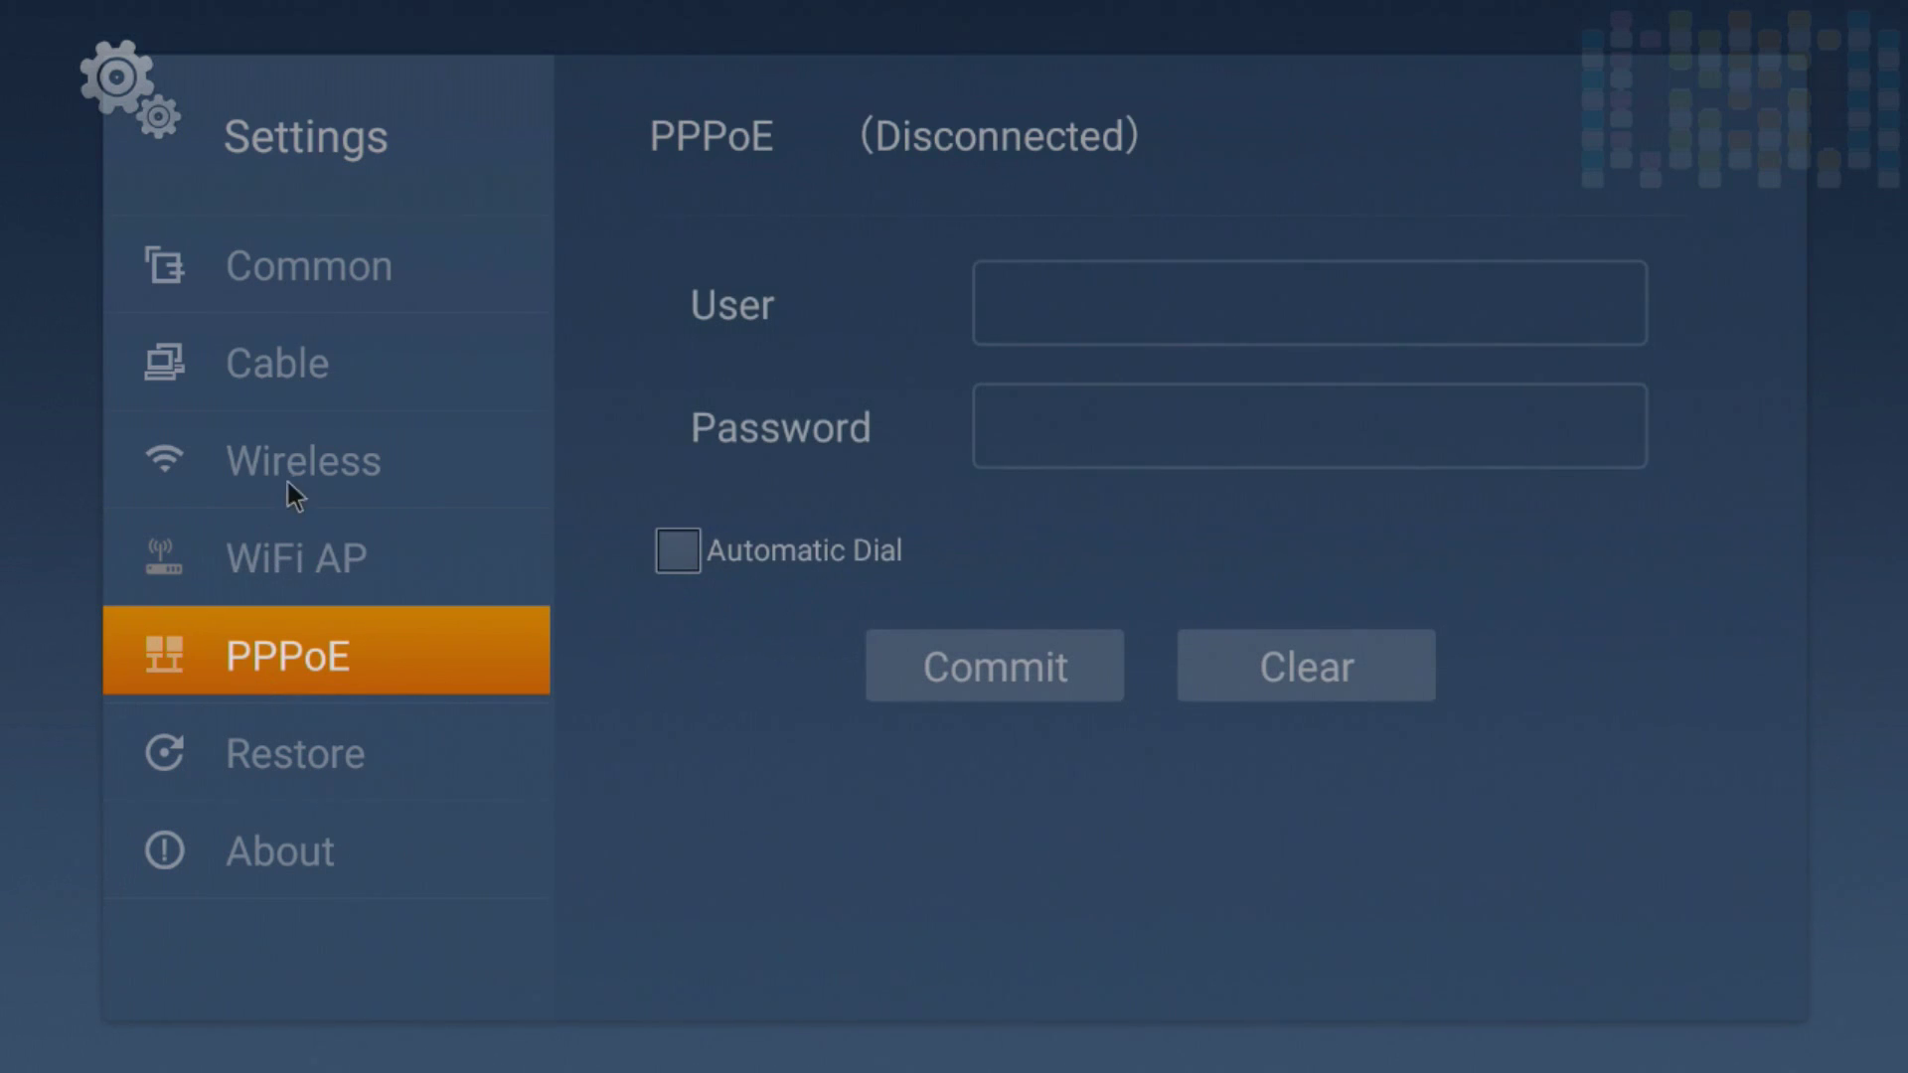
{"action": "left_click", "coordinate": [306, 370]}
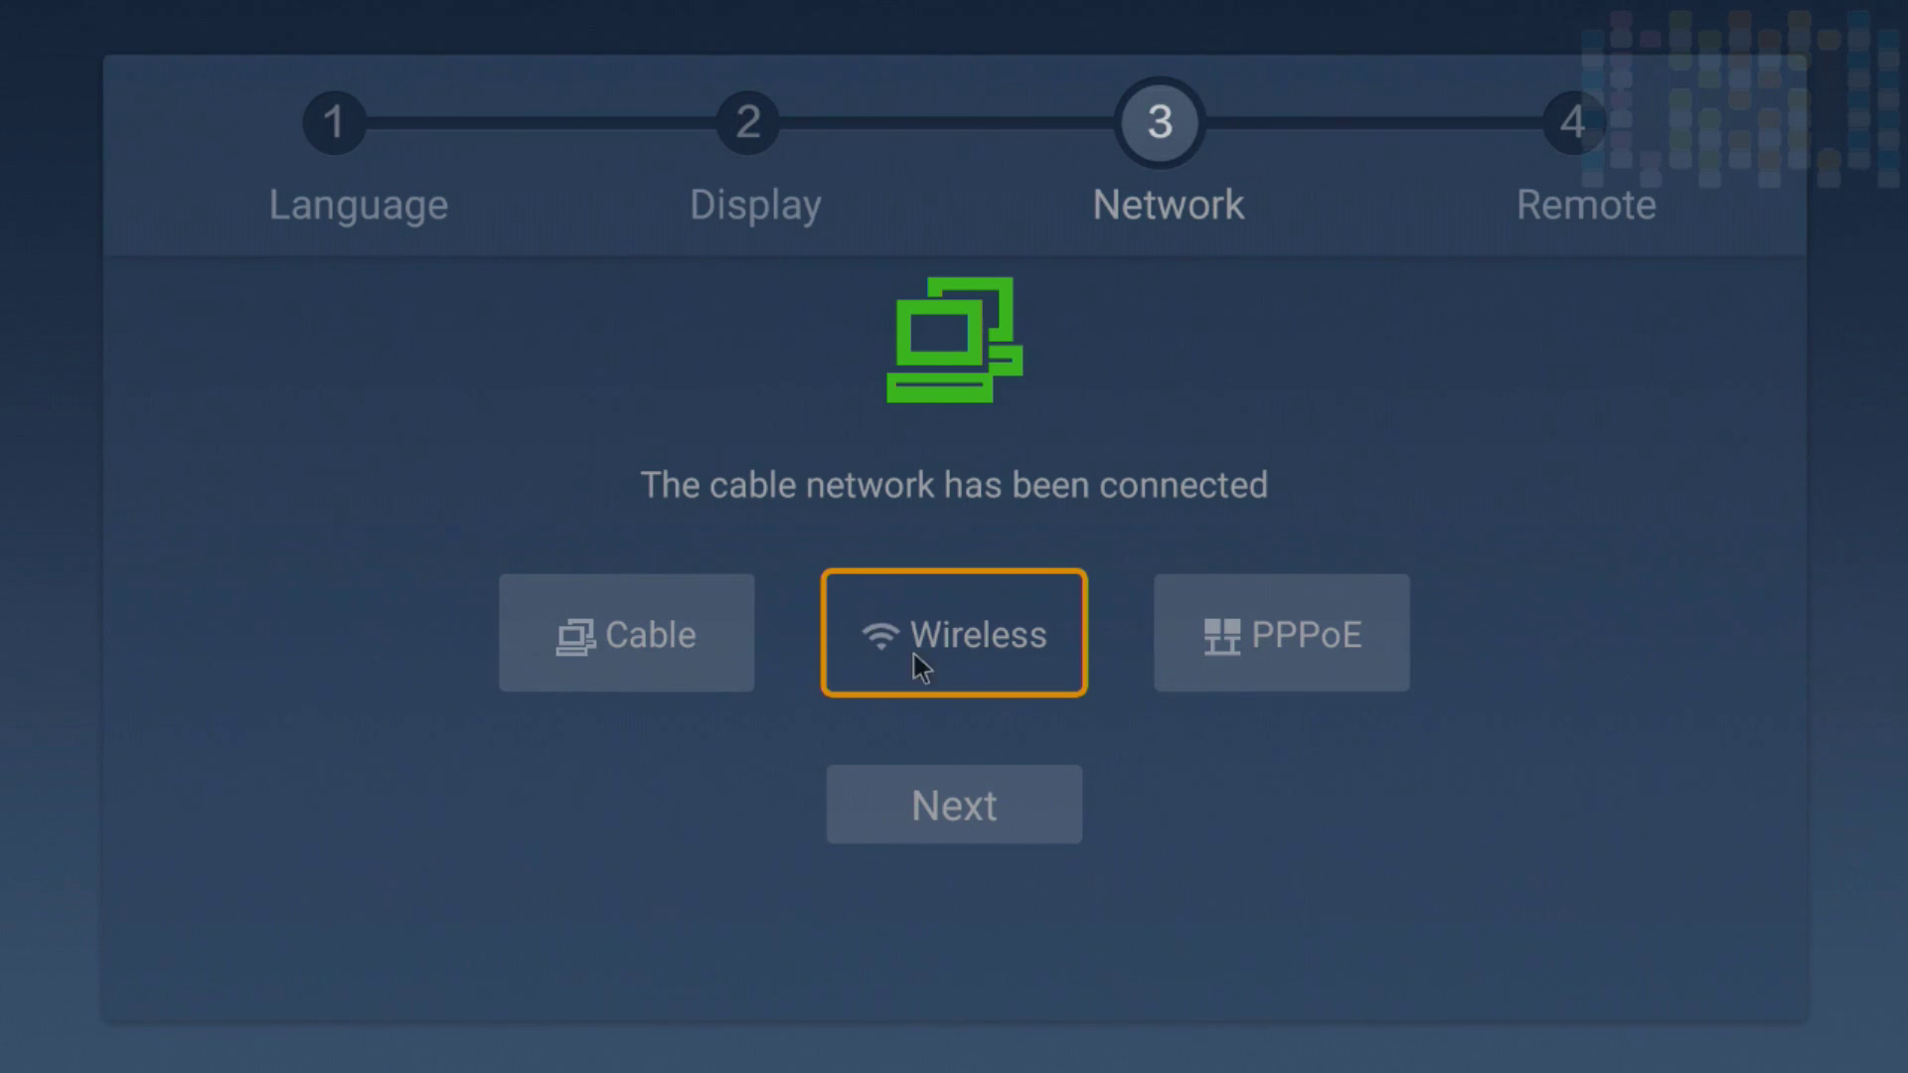
Step: Keep Cable as the connection and advance through the Remote step to finish the wizard
{"action": "left_click", "coordinate": [693, 652]}
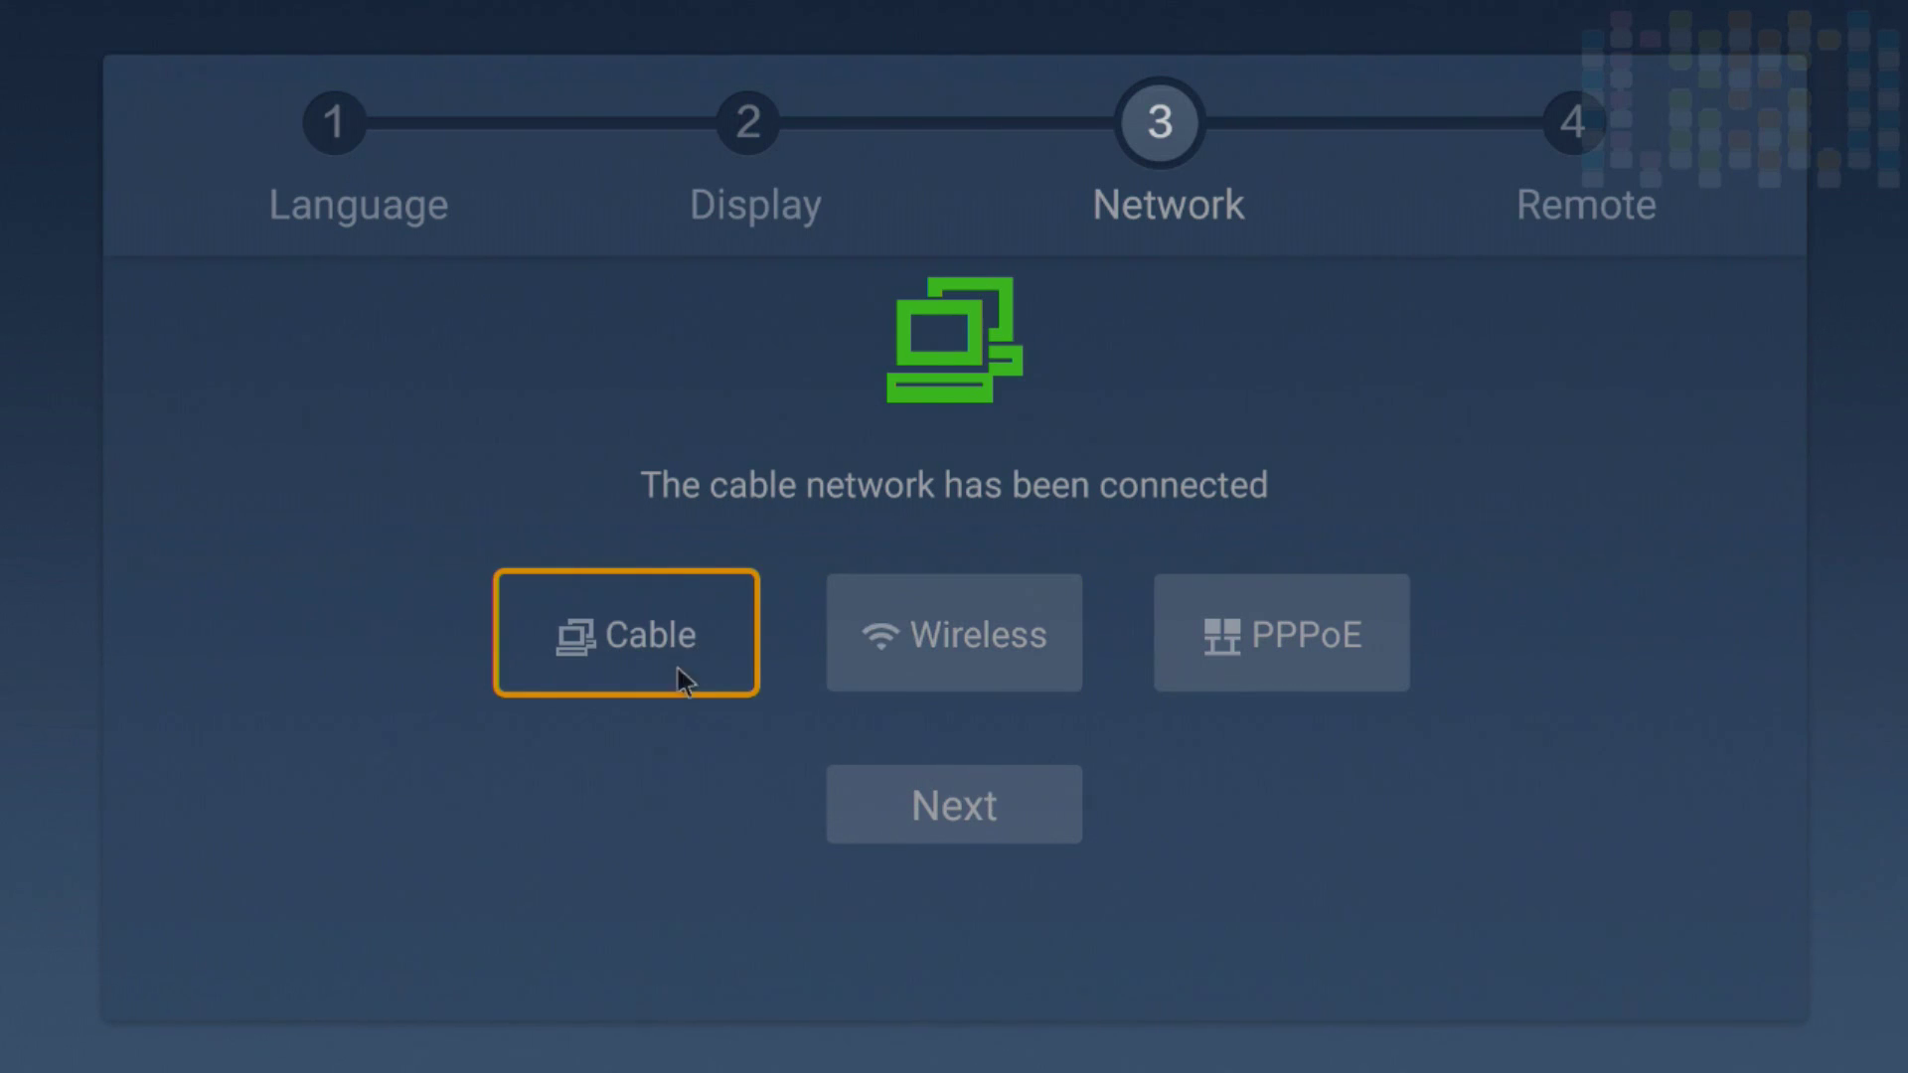
{"action": "left_click", "coordinate": [958, 809]}
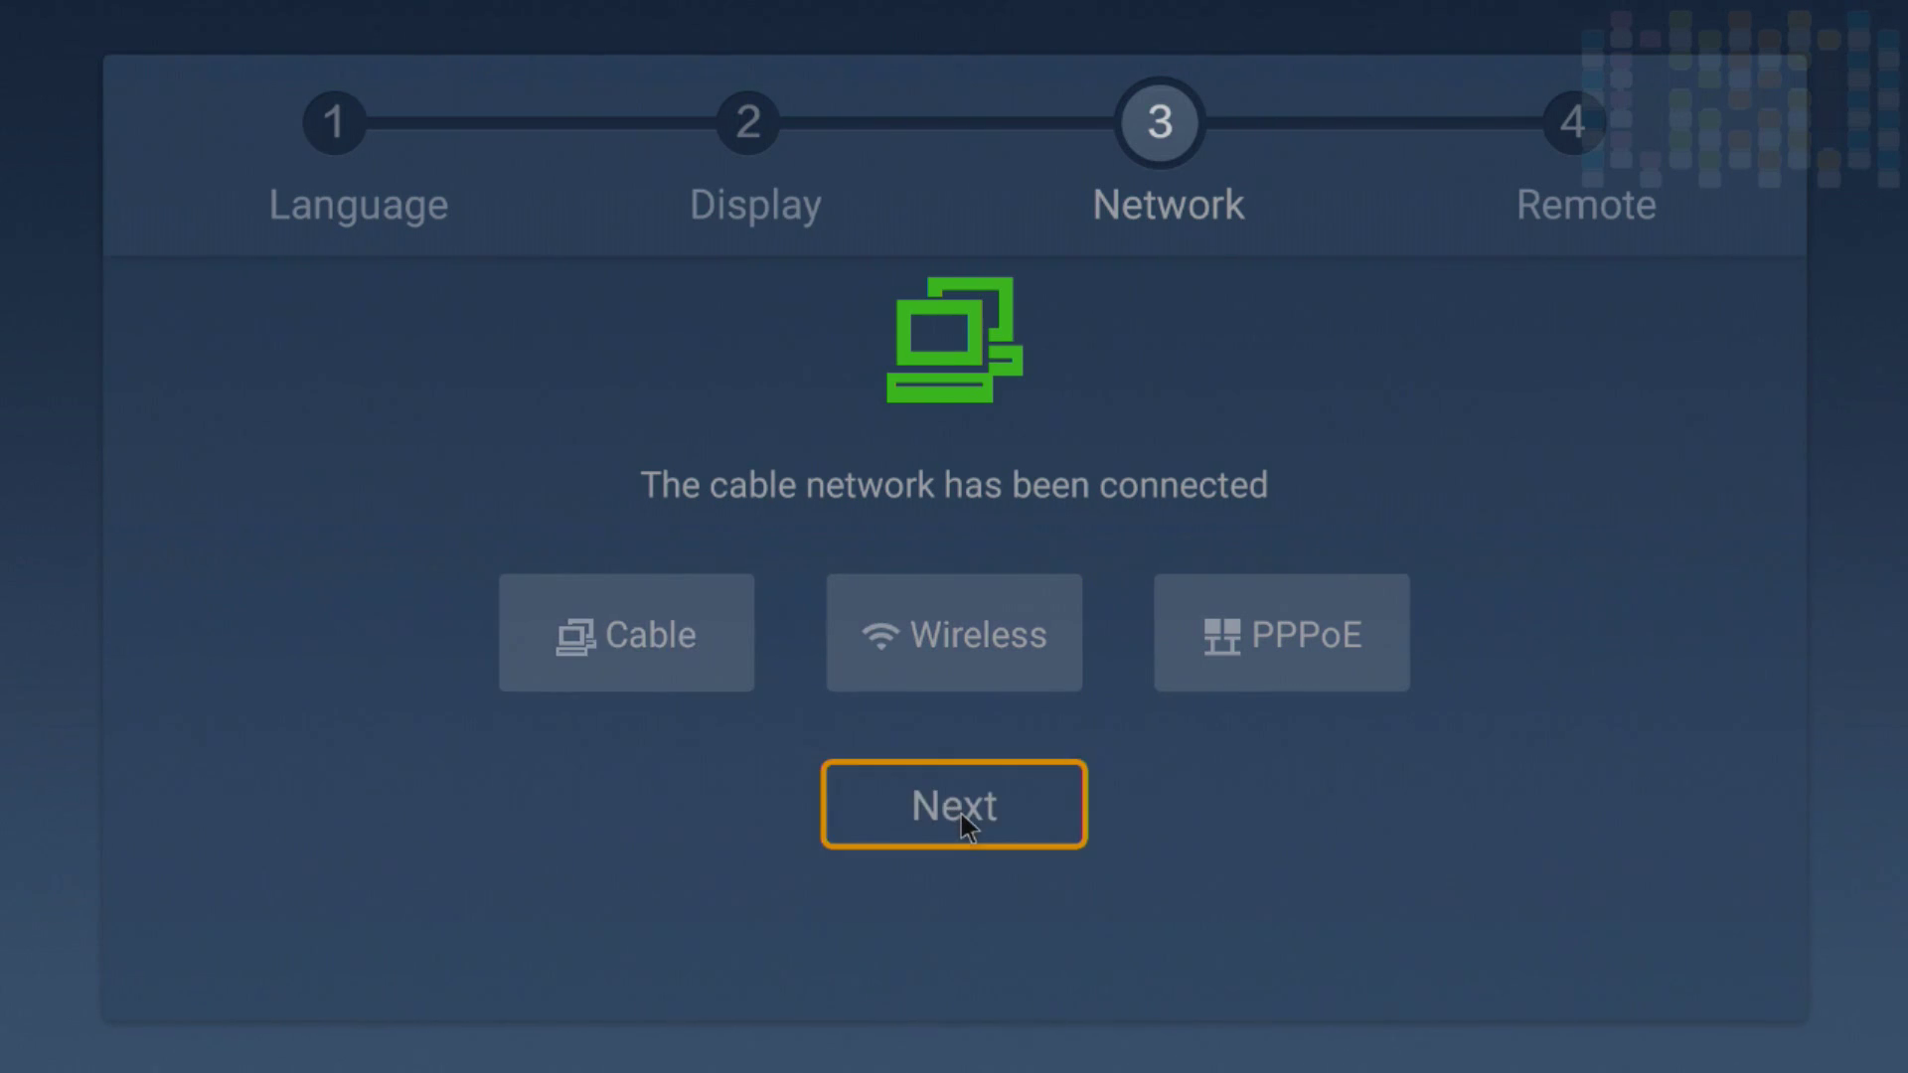
{"action": "left_click", "coordinate": [1034, 827]}
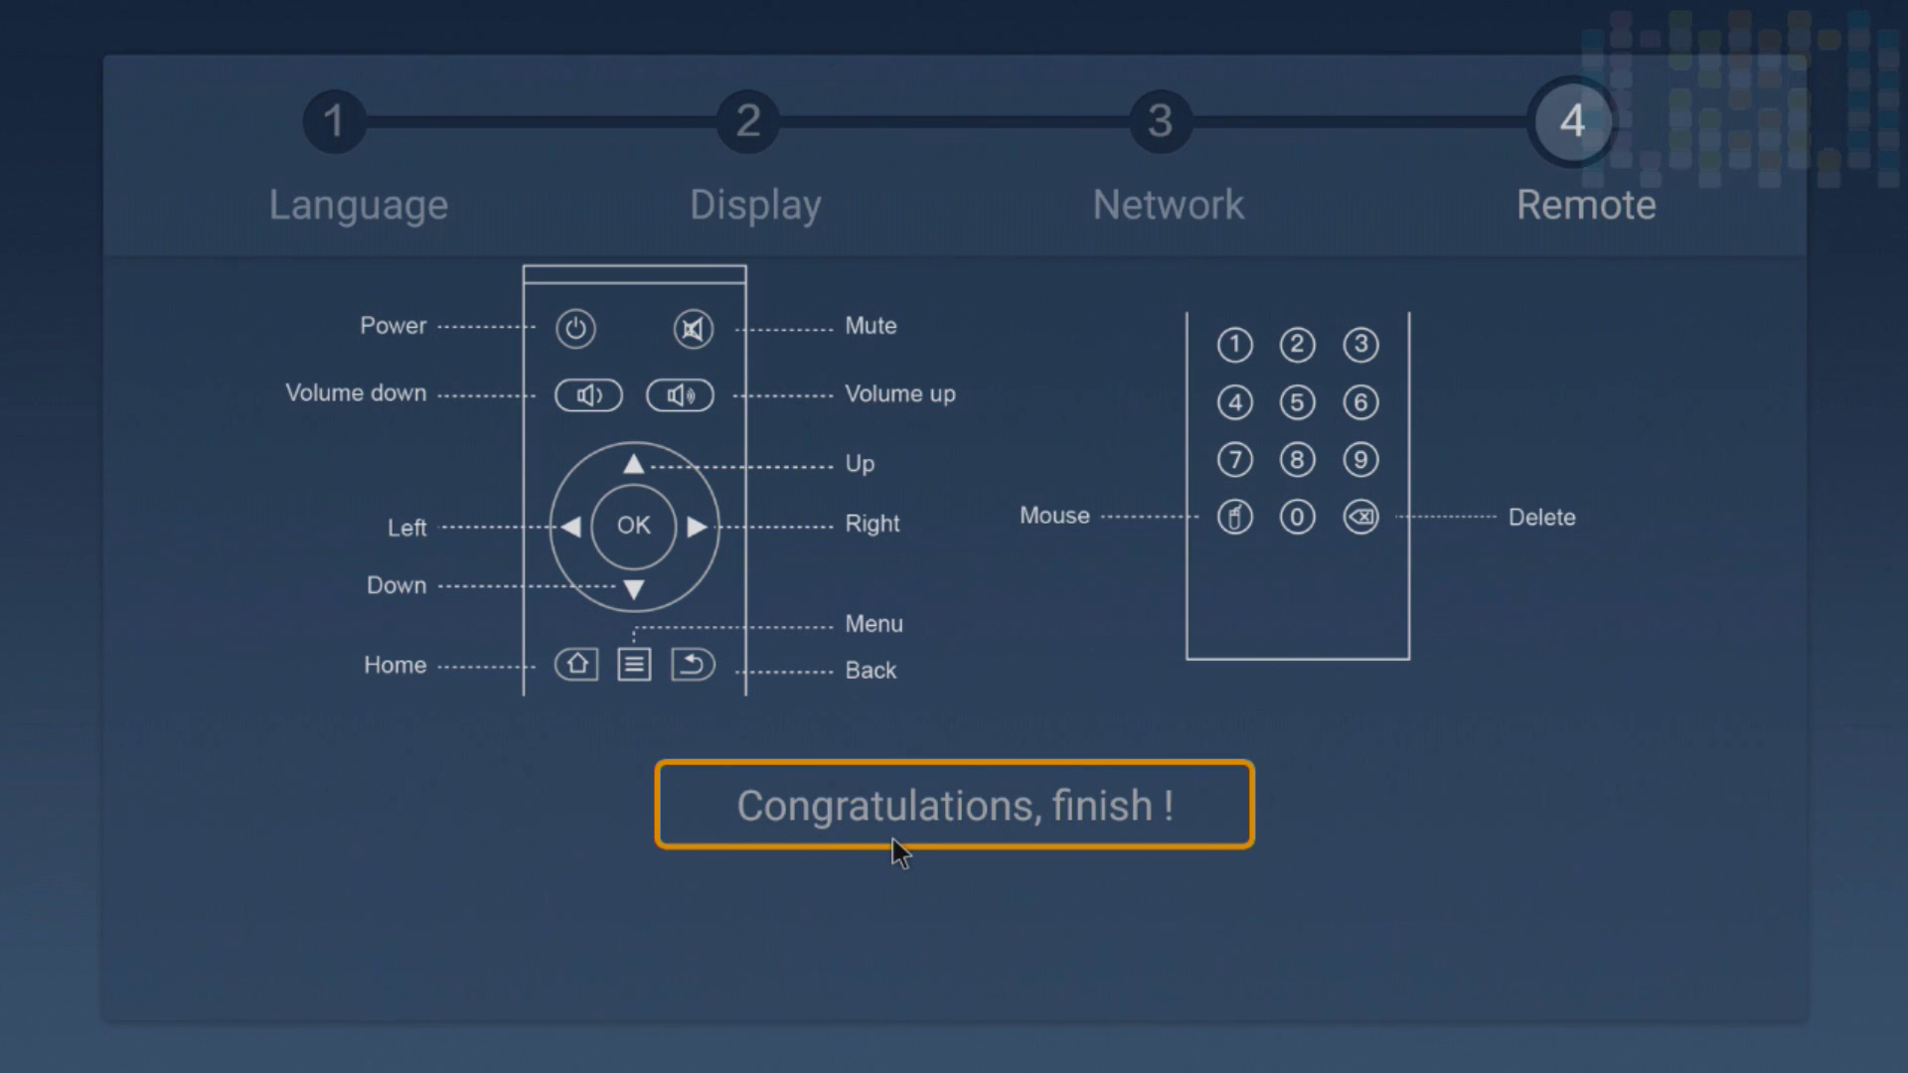
{"action": "left_click", "coordinate": [968, 826]}
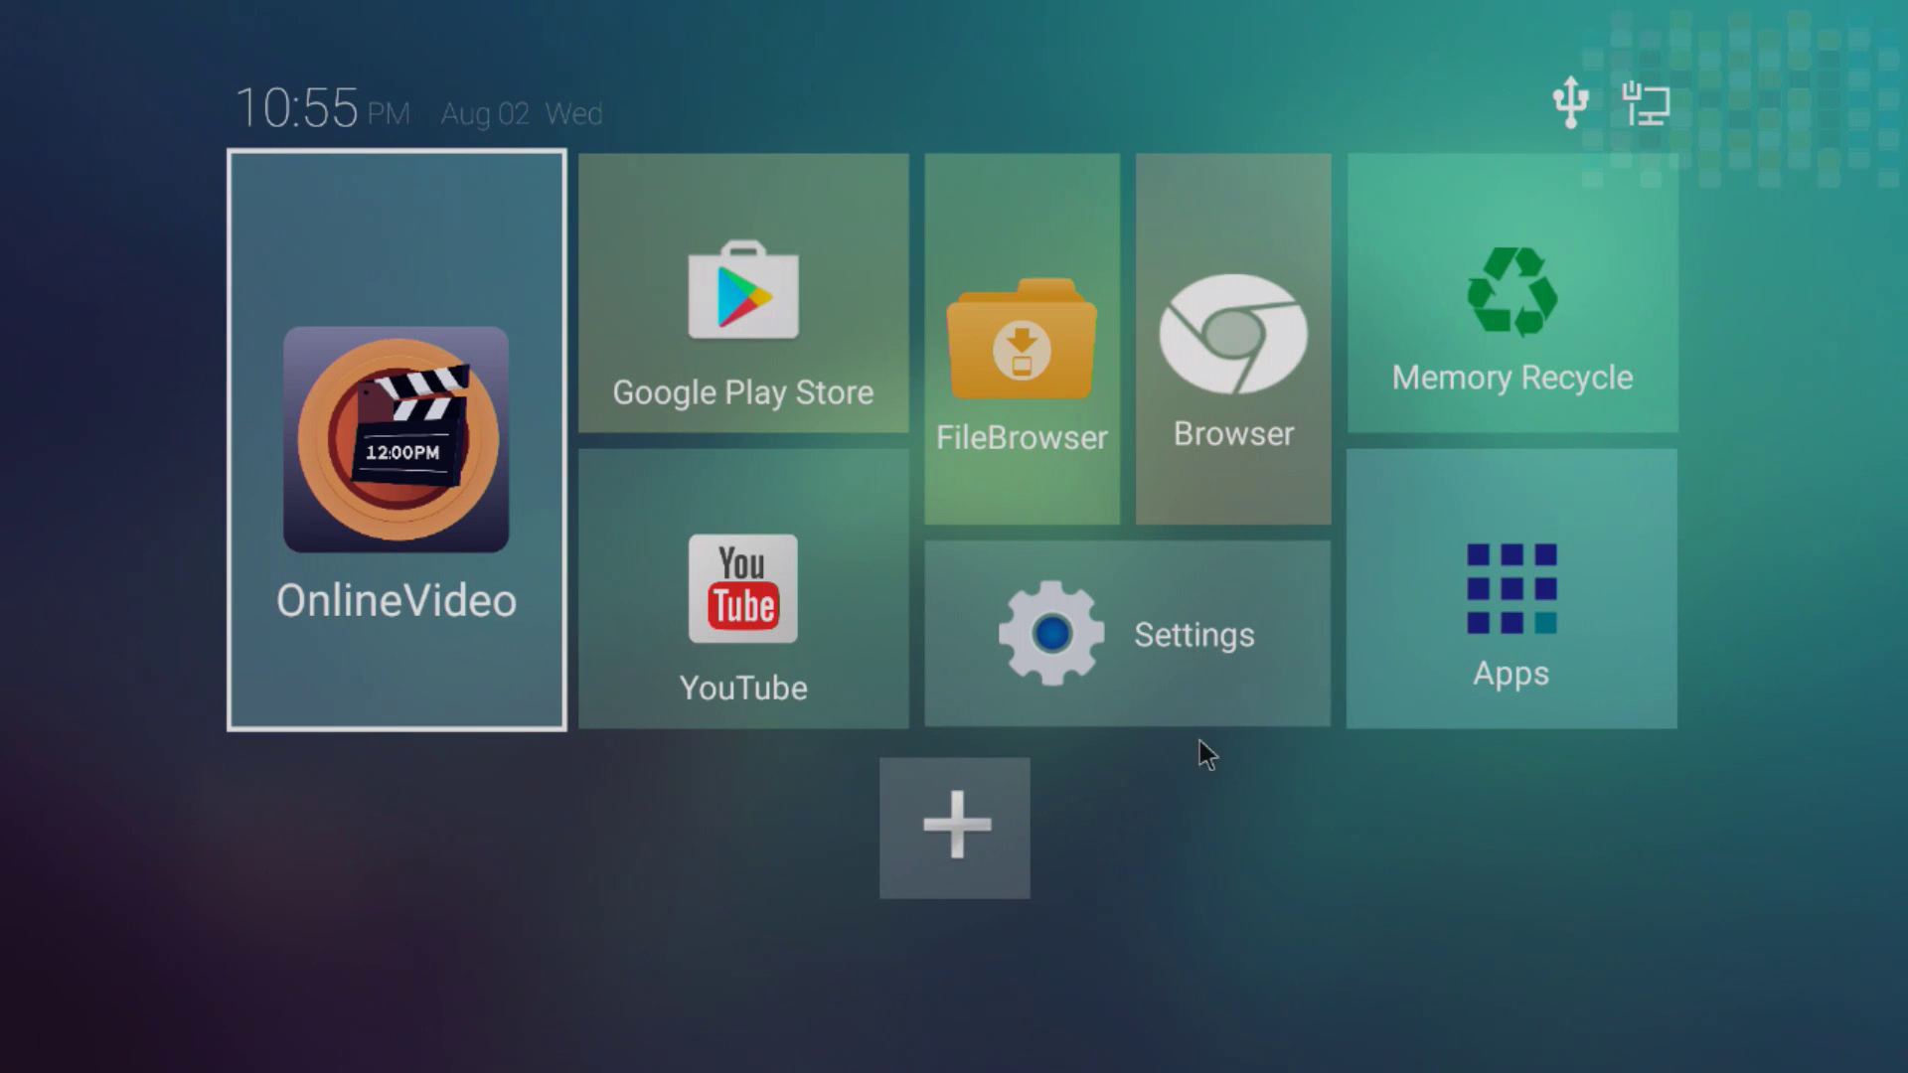
Step: Open the Settings tile on the home screen to reach the Common page
{"action": "left_click", "coordinate": [1061, 668]}
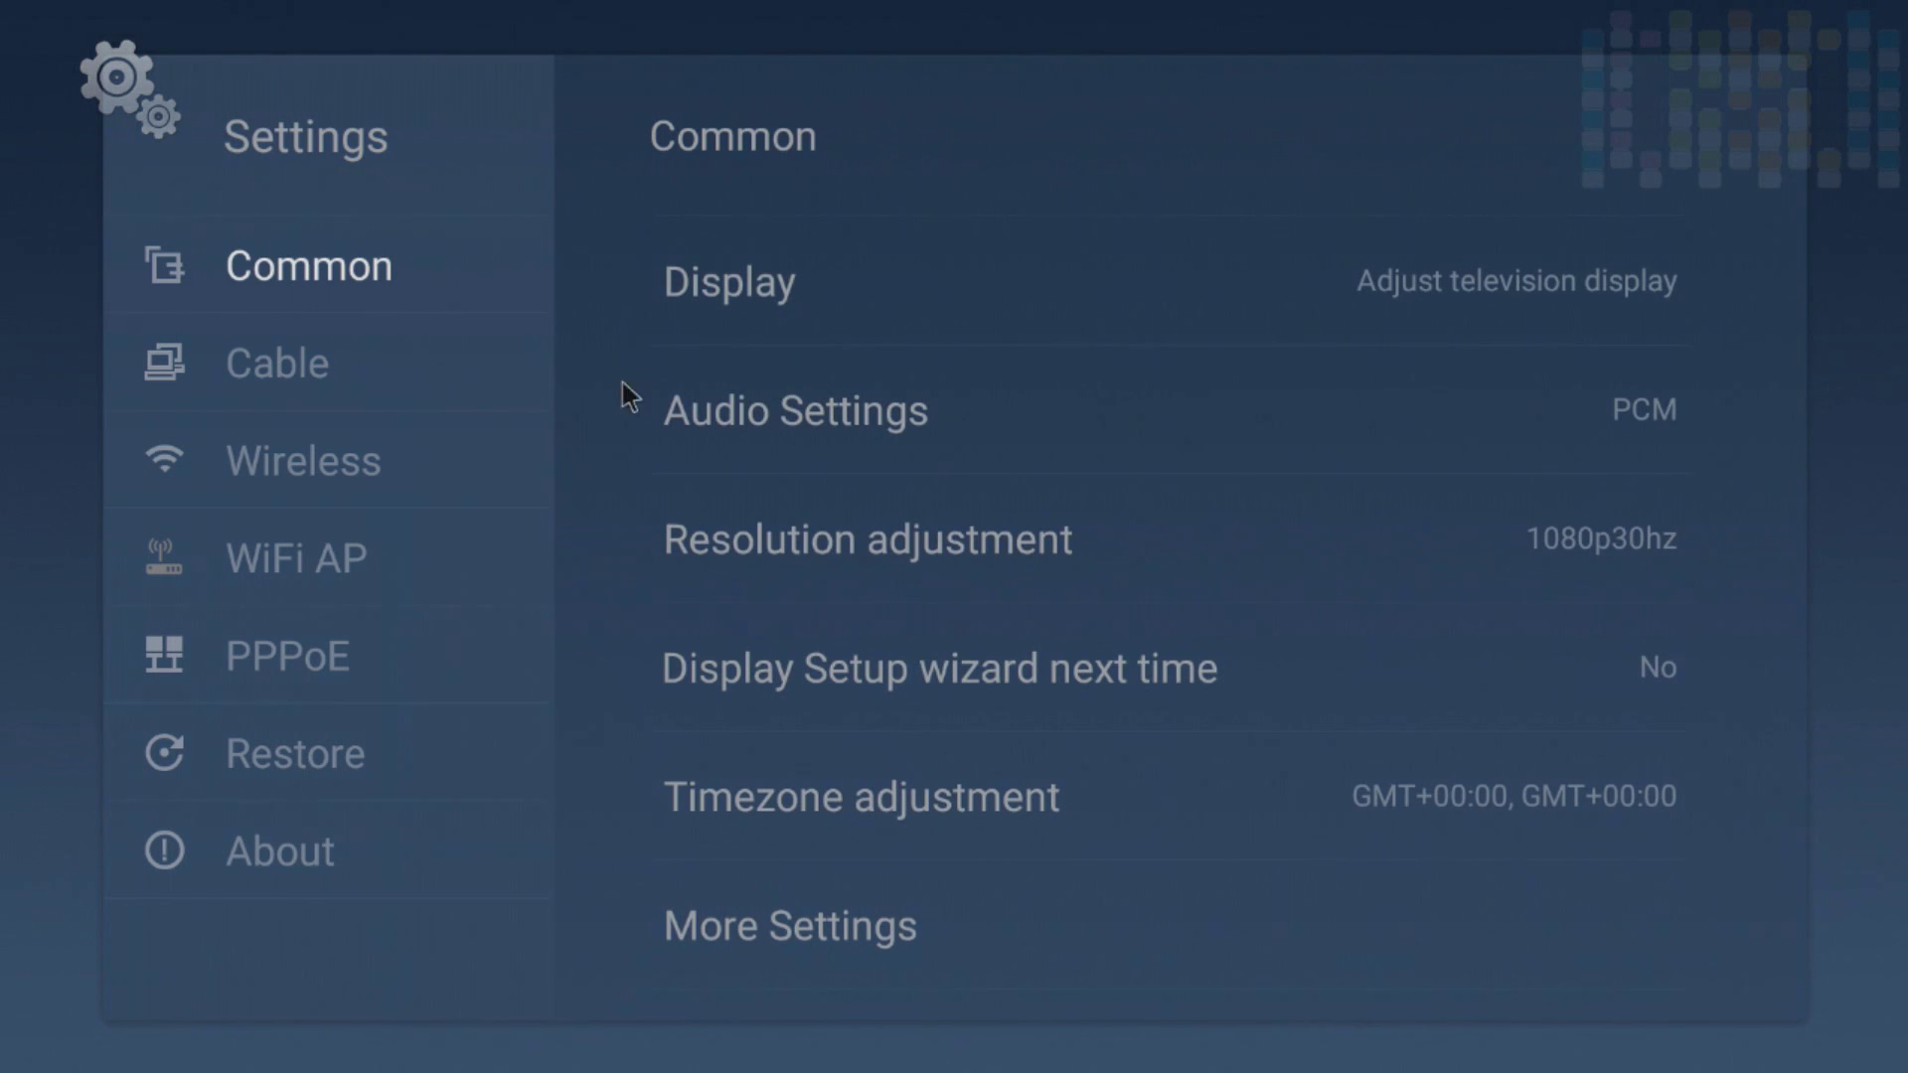
Step: Check the Audio Settings output choices and leave the output at PCM
{"action": "left_click", "coordinate": [777, 421]}
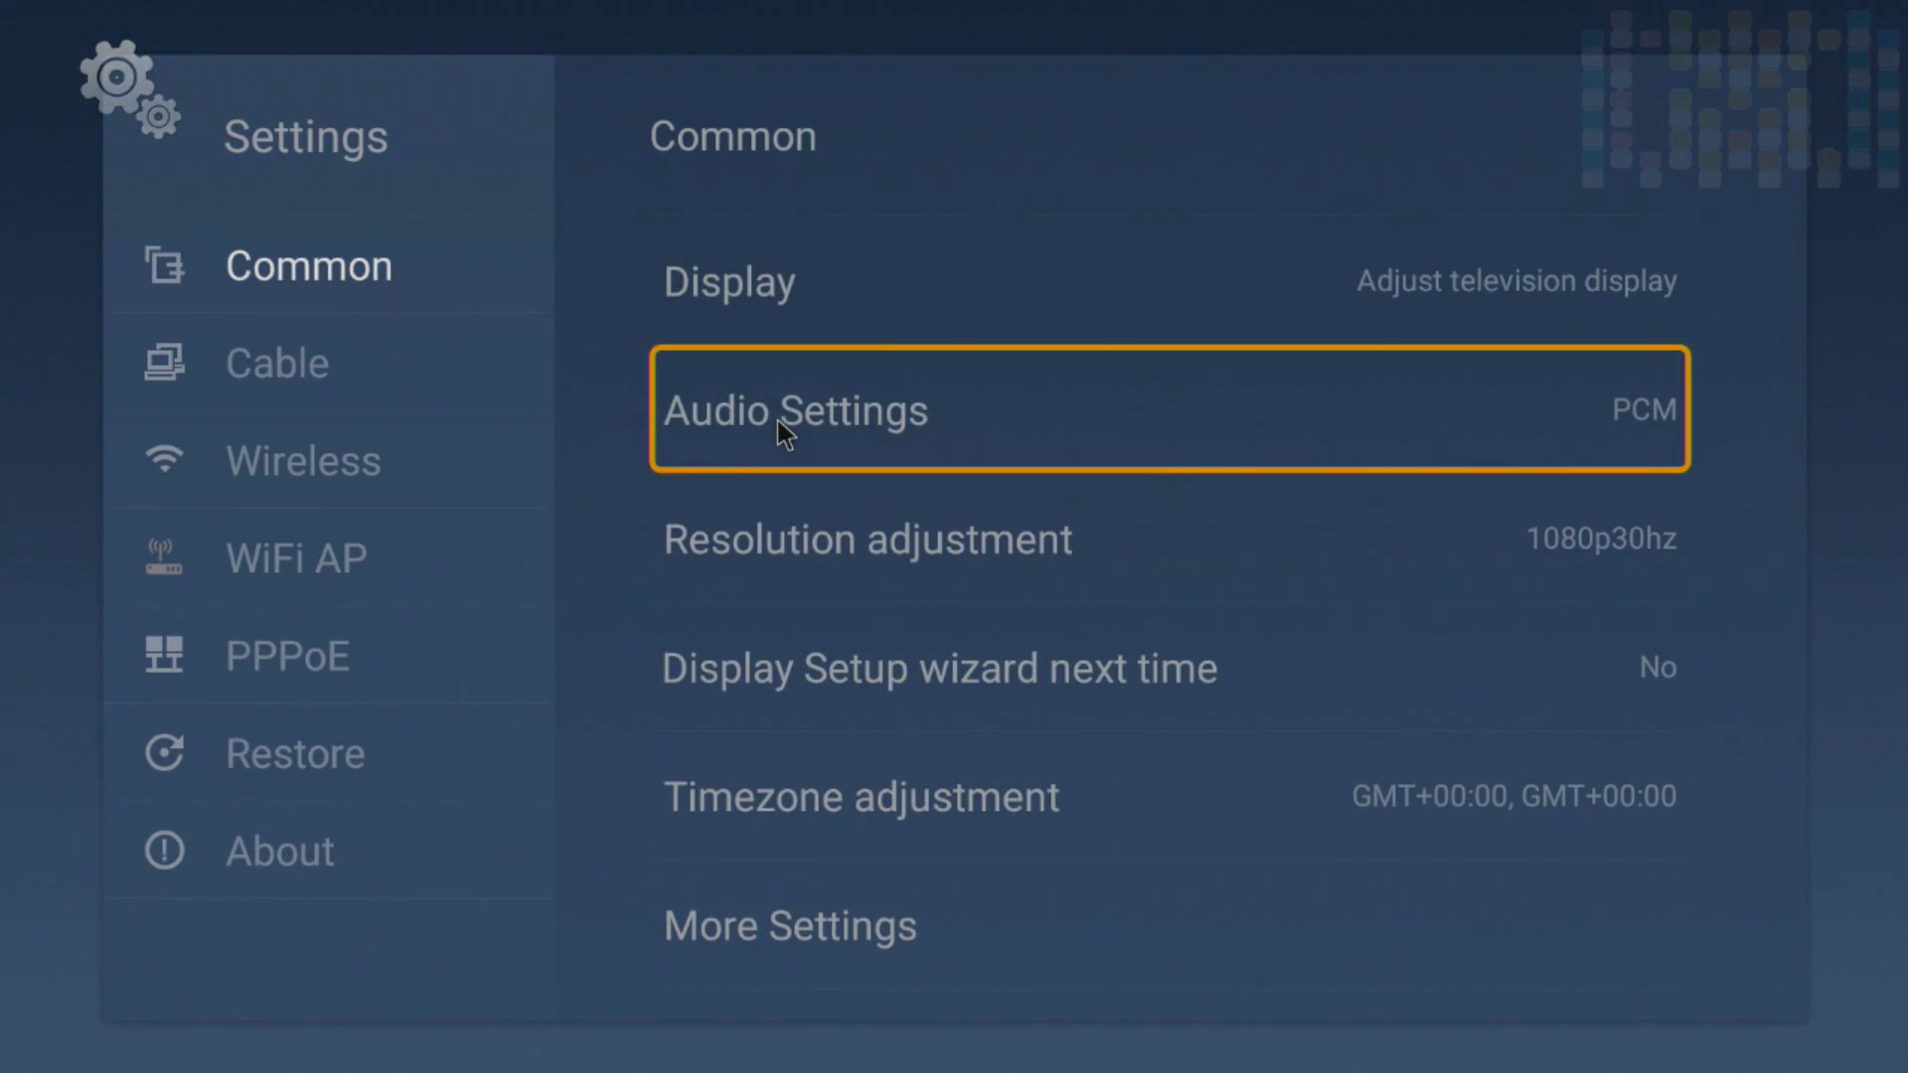
{"action": "left_click", "coordinate": [777, 420]}
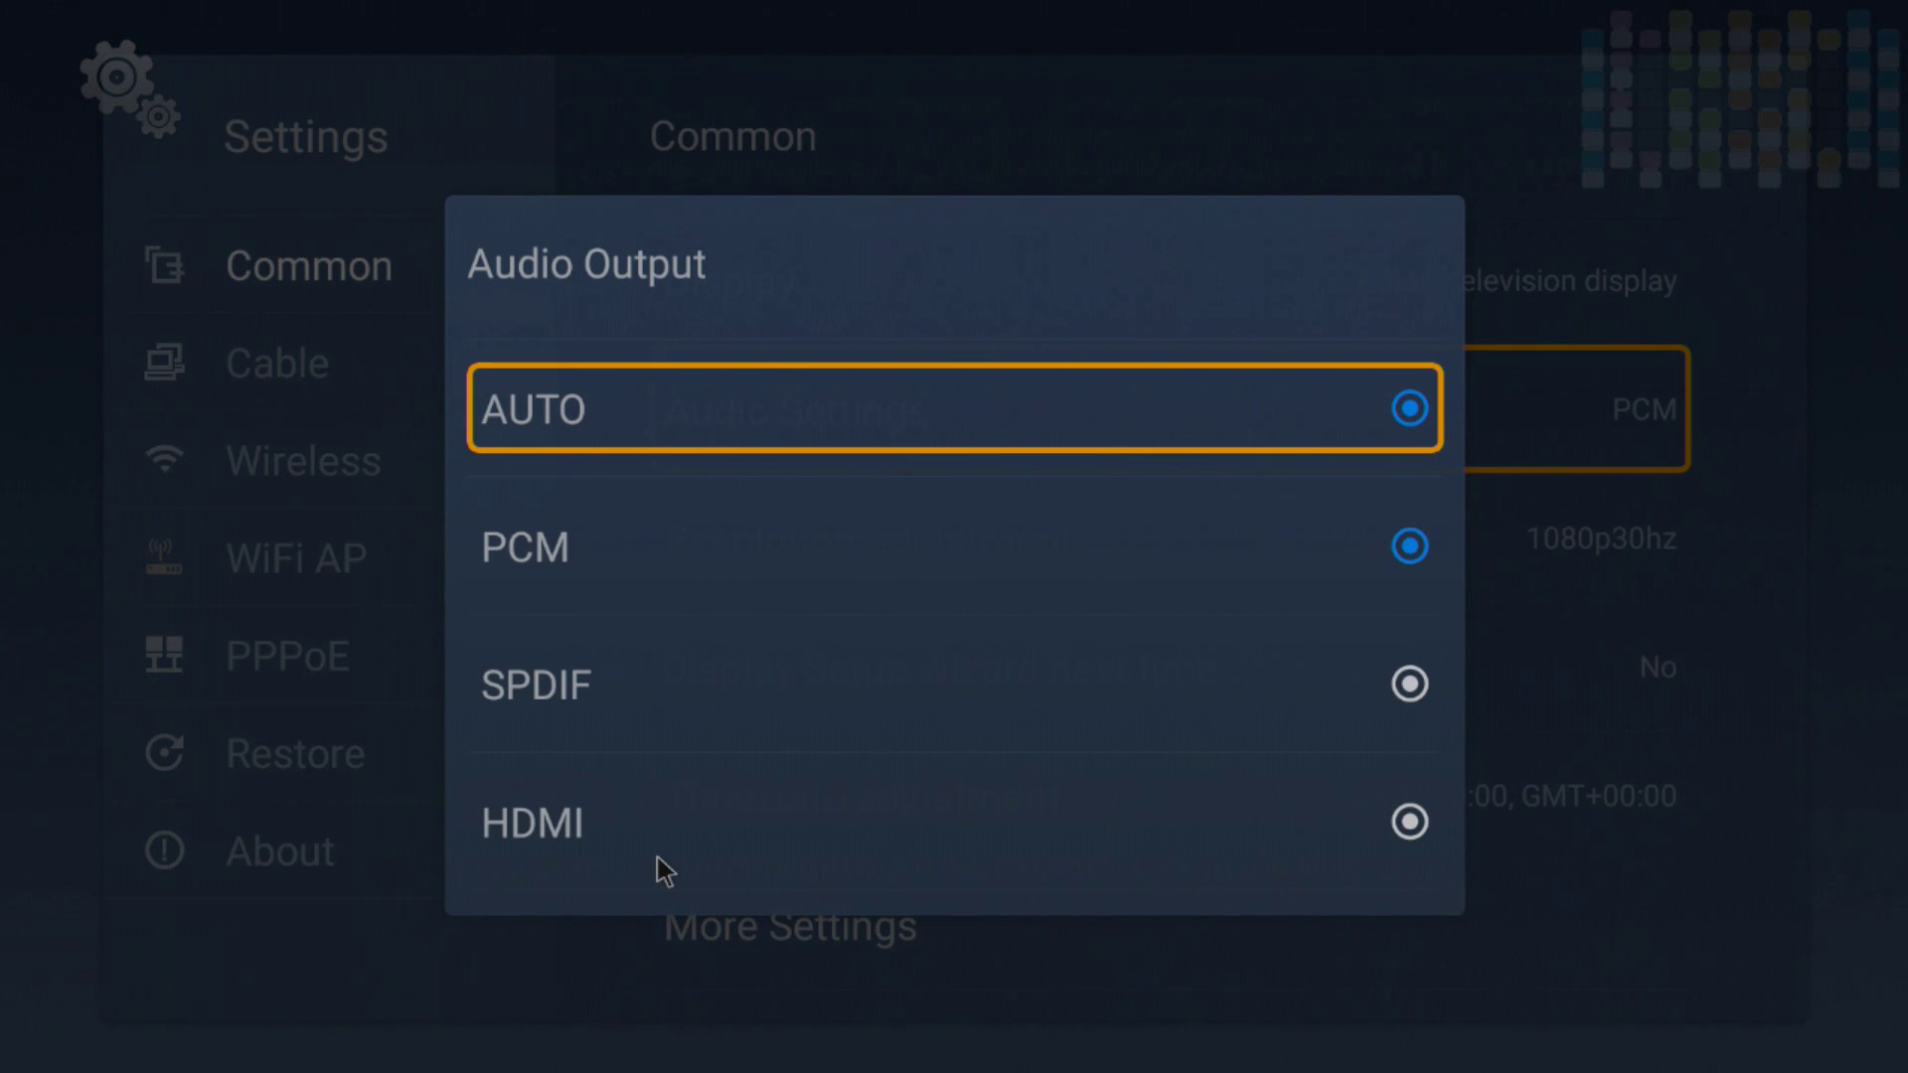
{"action": "left_click", "coordinate": [604, 432]}
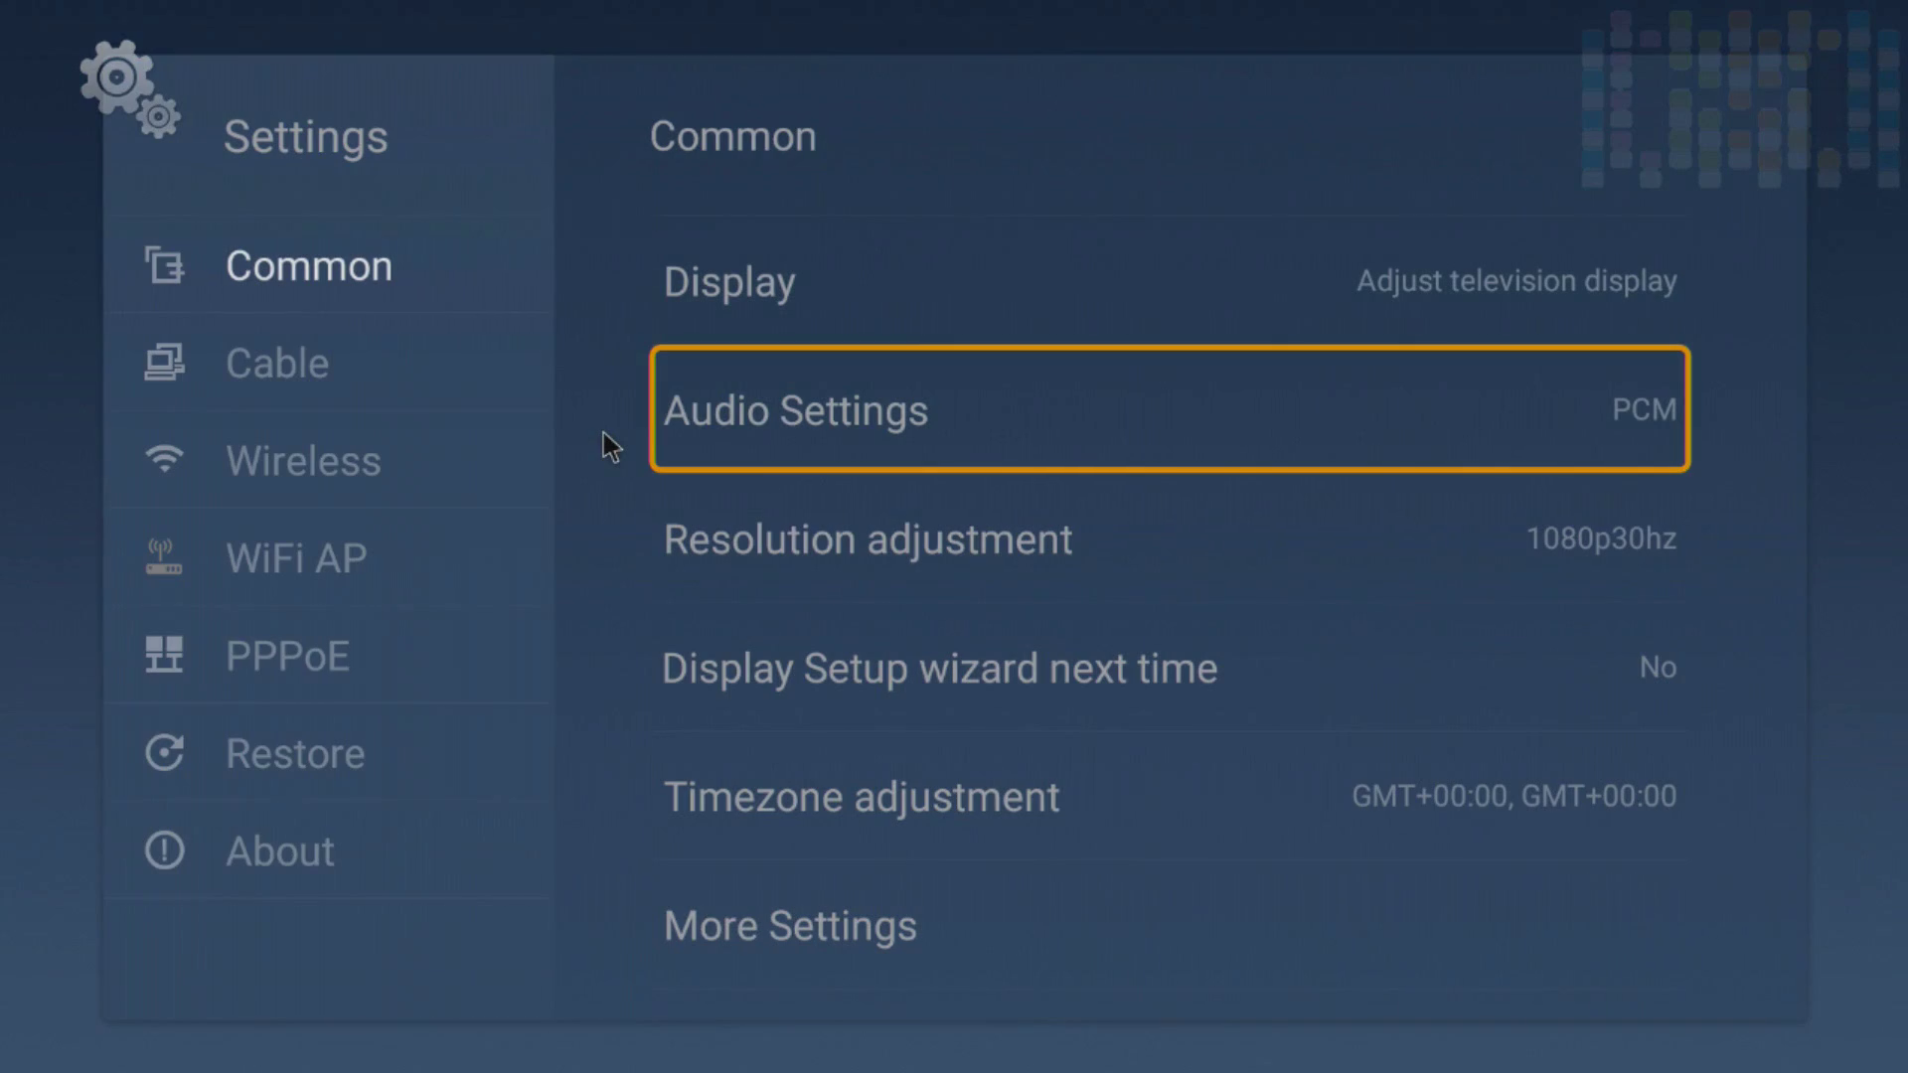
Step: Enable and confirm Resolution Deep Color in Resolution adjustment, keeping 1080p30hz
{"action": "left_click", "coordinate": [874, 572]}
{"action": "left_click", "coordinate": [873, 563]}
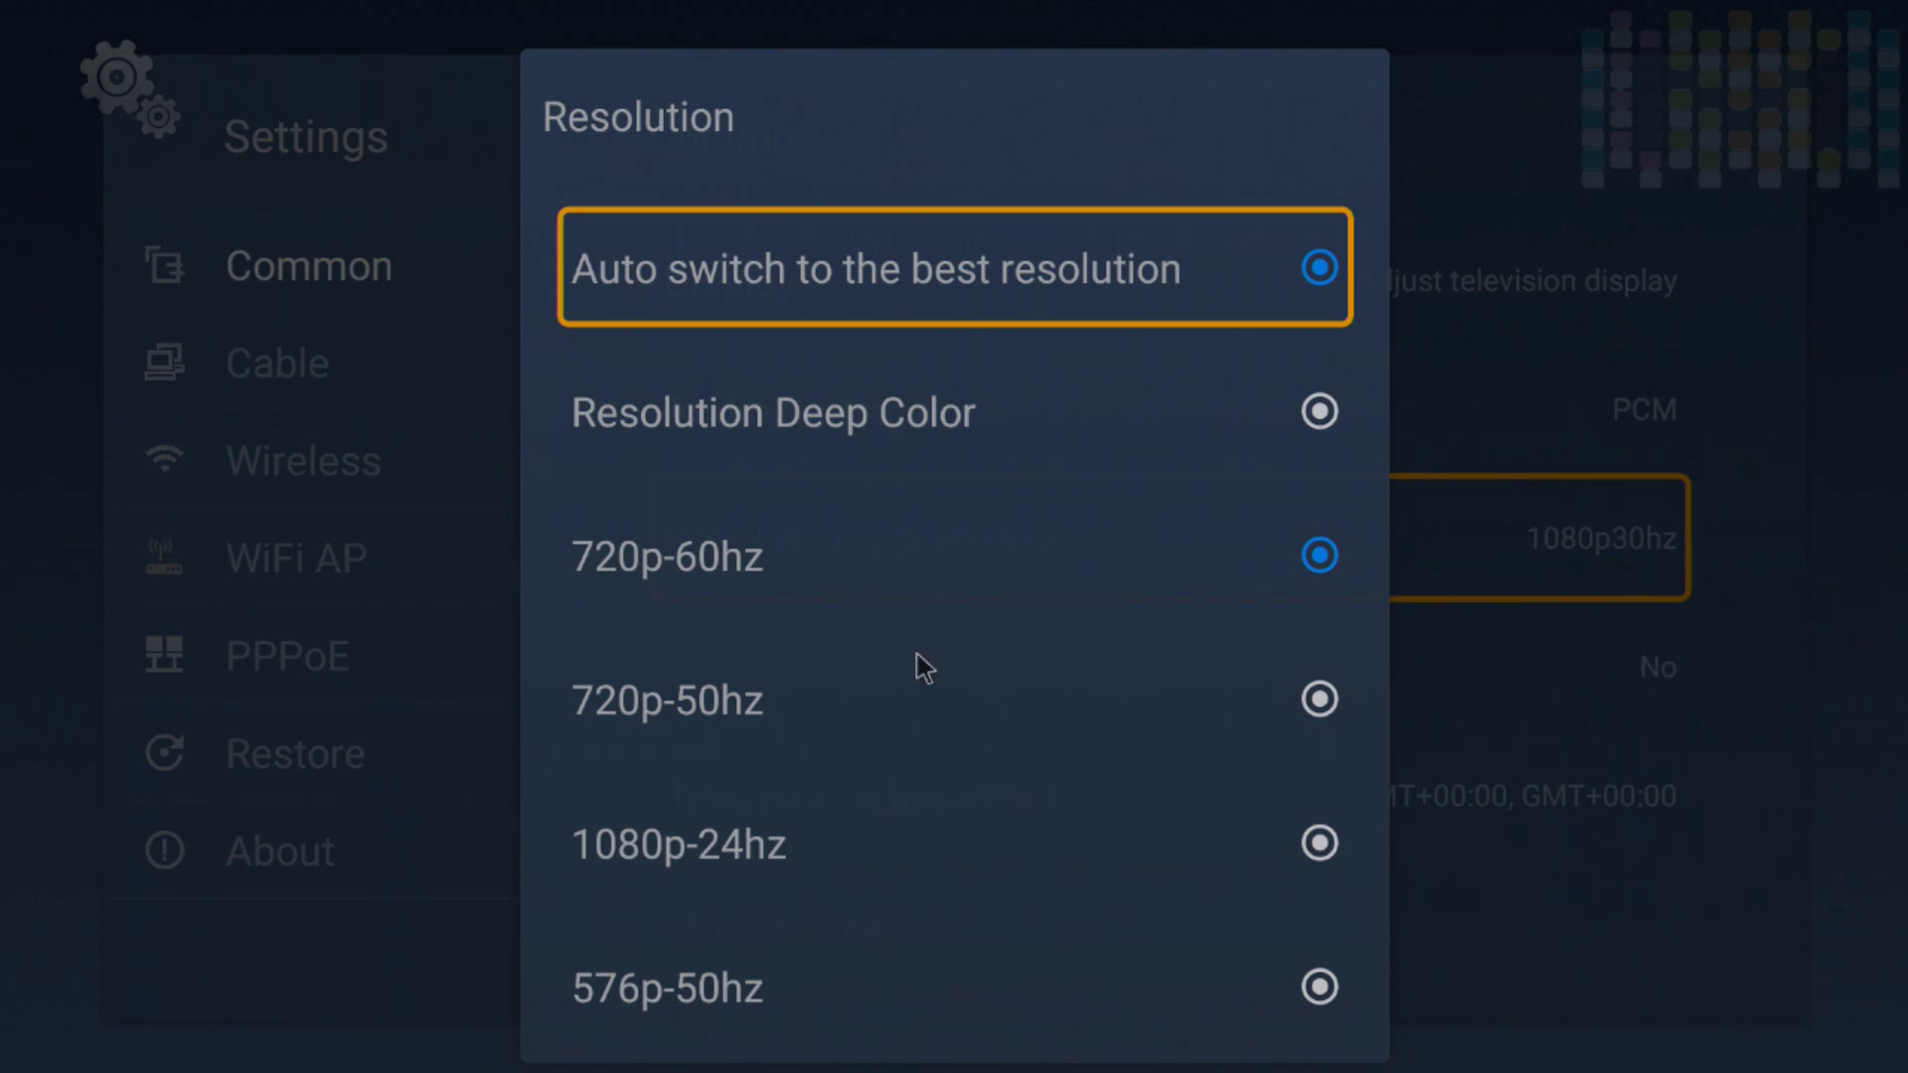
{"action": "scroll", "coordinate": [919, 661], "scroll_direction": "down", "scroll_amount": 4}
{"action": "scroll", "coordinate": [903, 891], "scroll_direction": "down", "scroll_amount": 2}
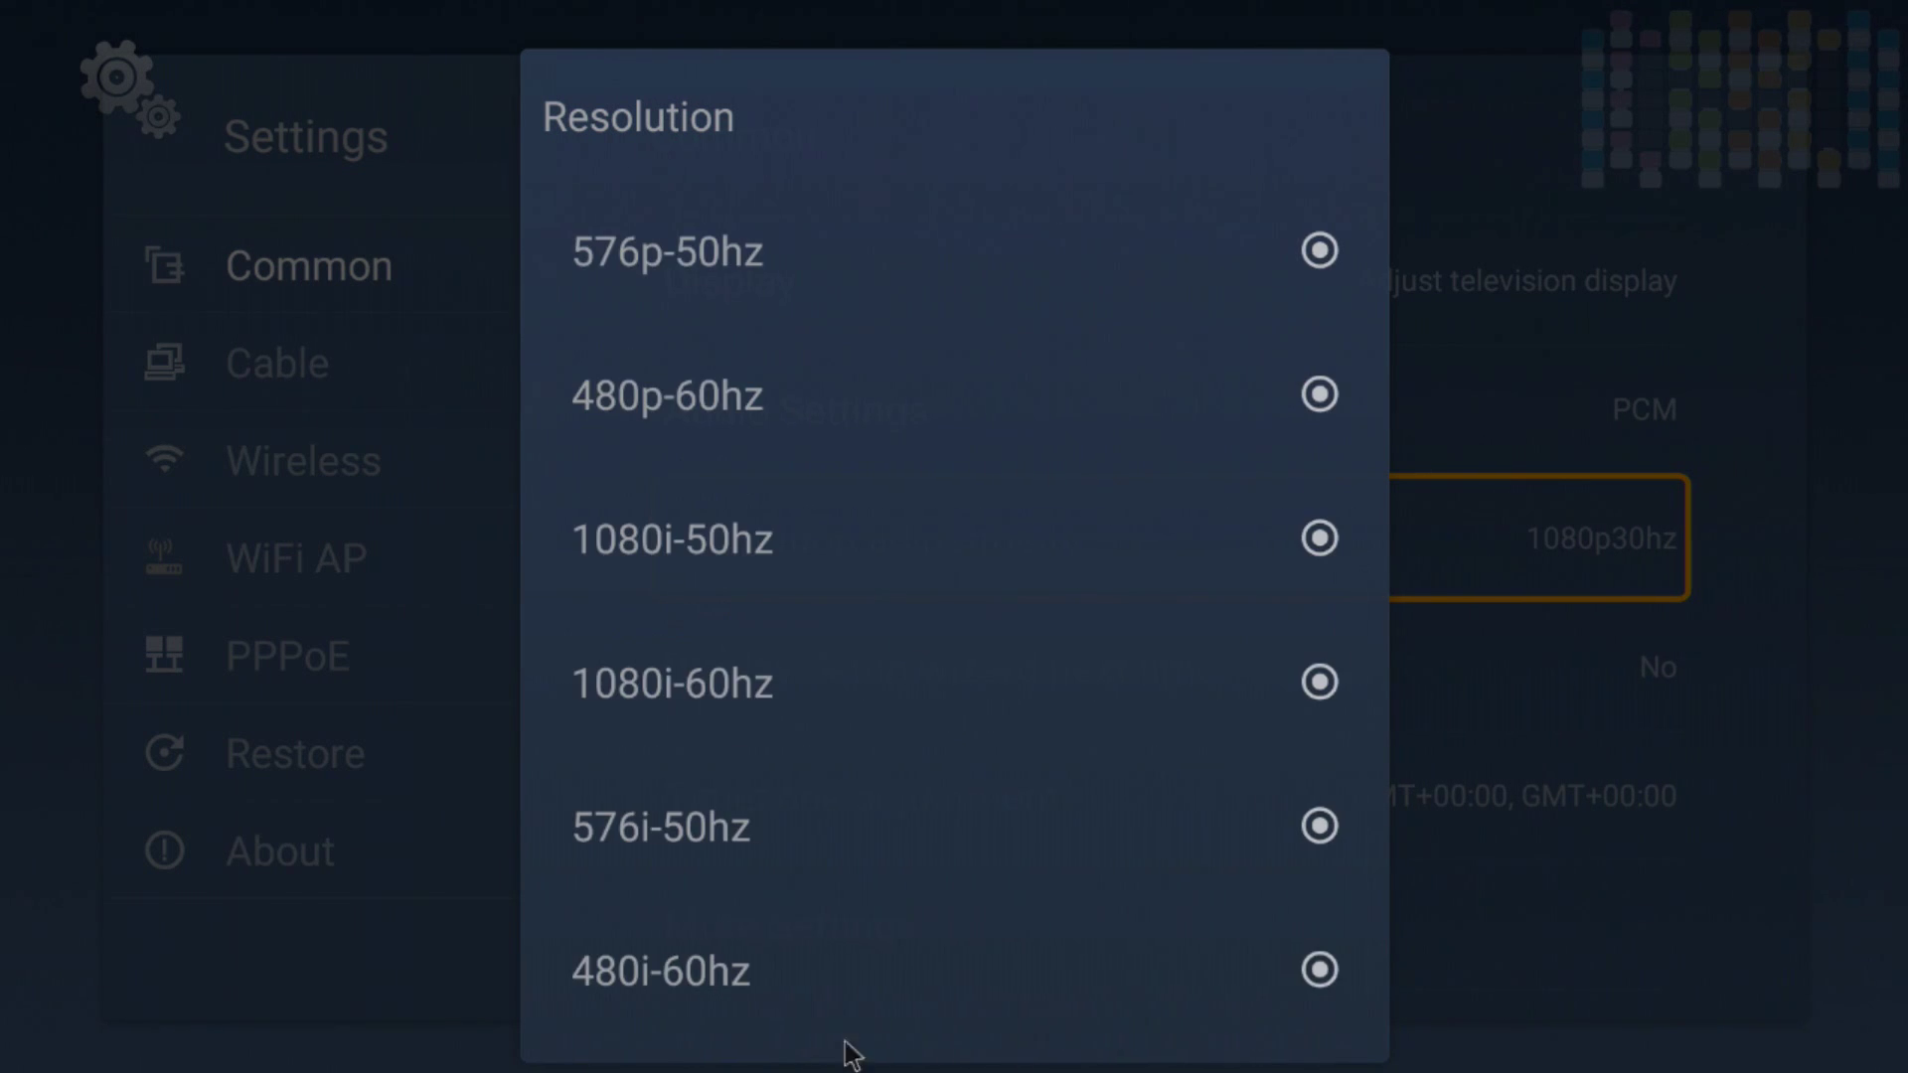
{"action": "scroll", "coordinate": [802, 1004], "scroll_direction": "up", "scroll_amount": 1}
{"action": "scroll", "coordinate": [803, 1005], "scroll_direction": "up", "scroll_amount": 5}
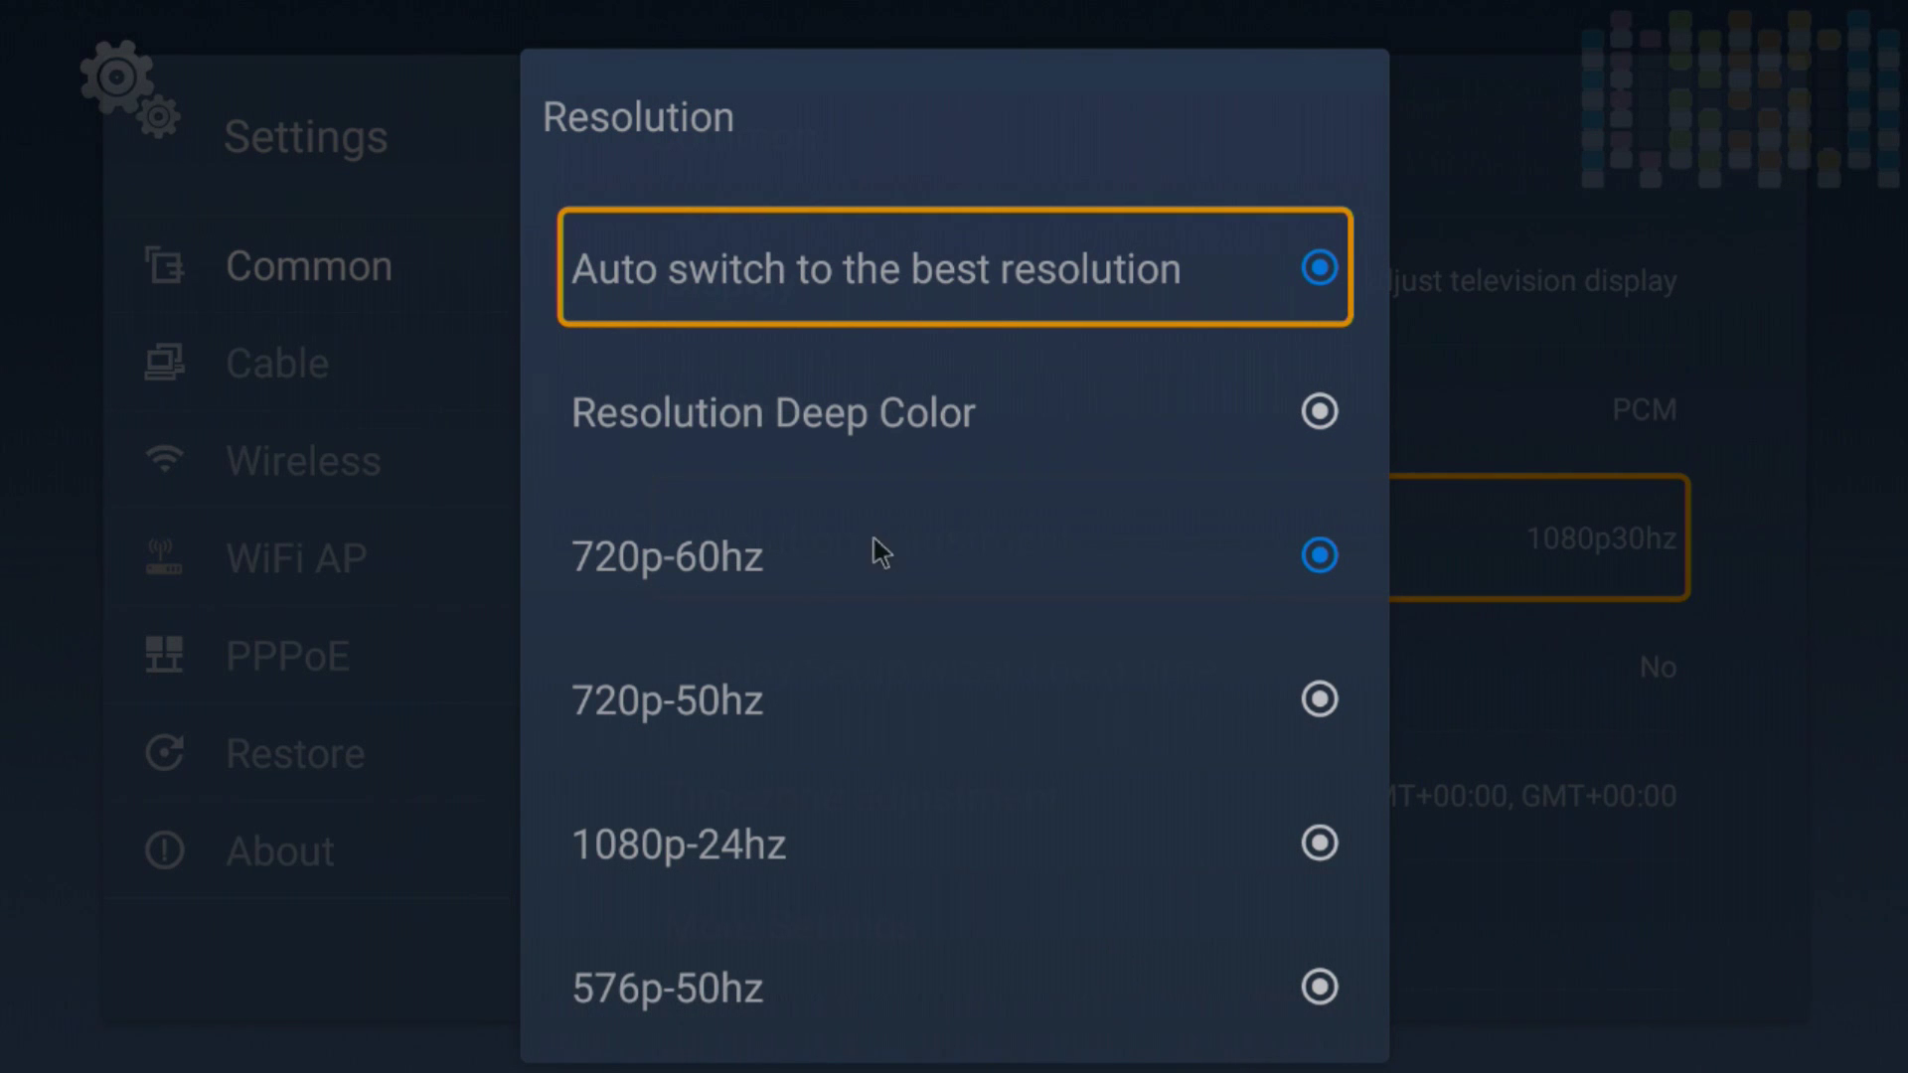
{"action": "left_click", "coordinate": [1290, 439]}
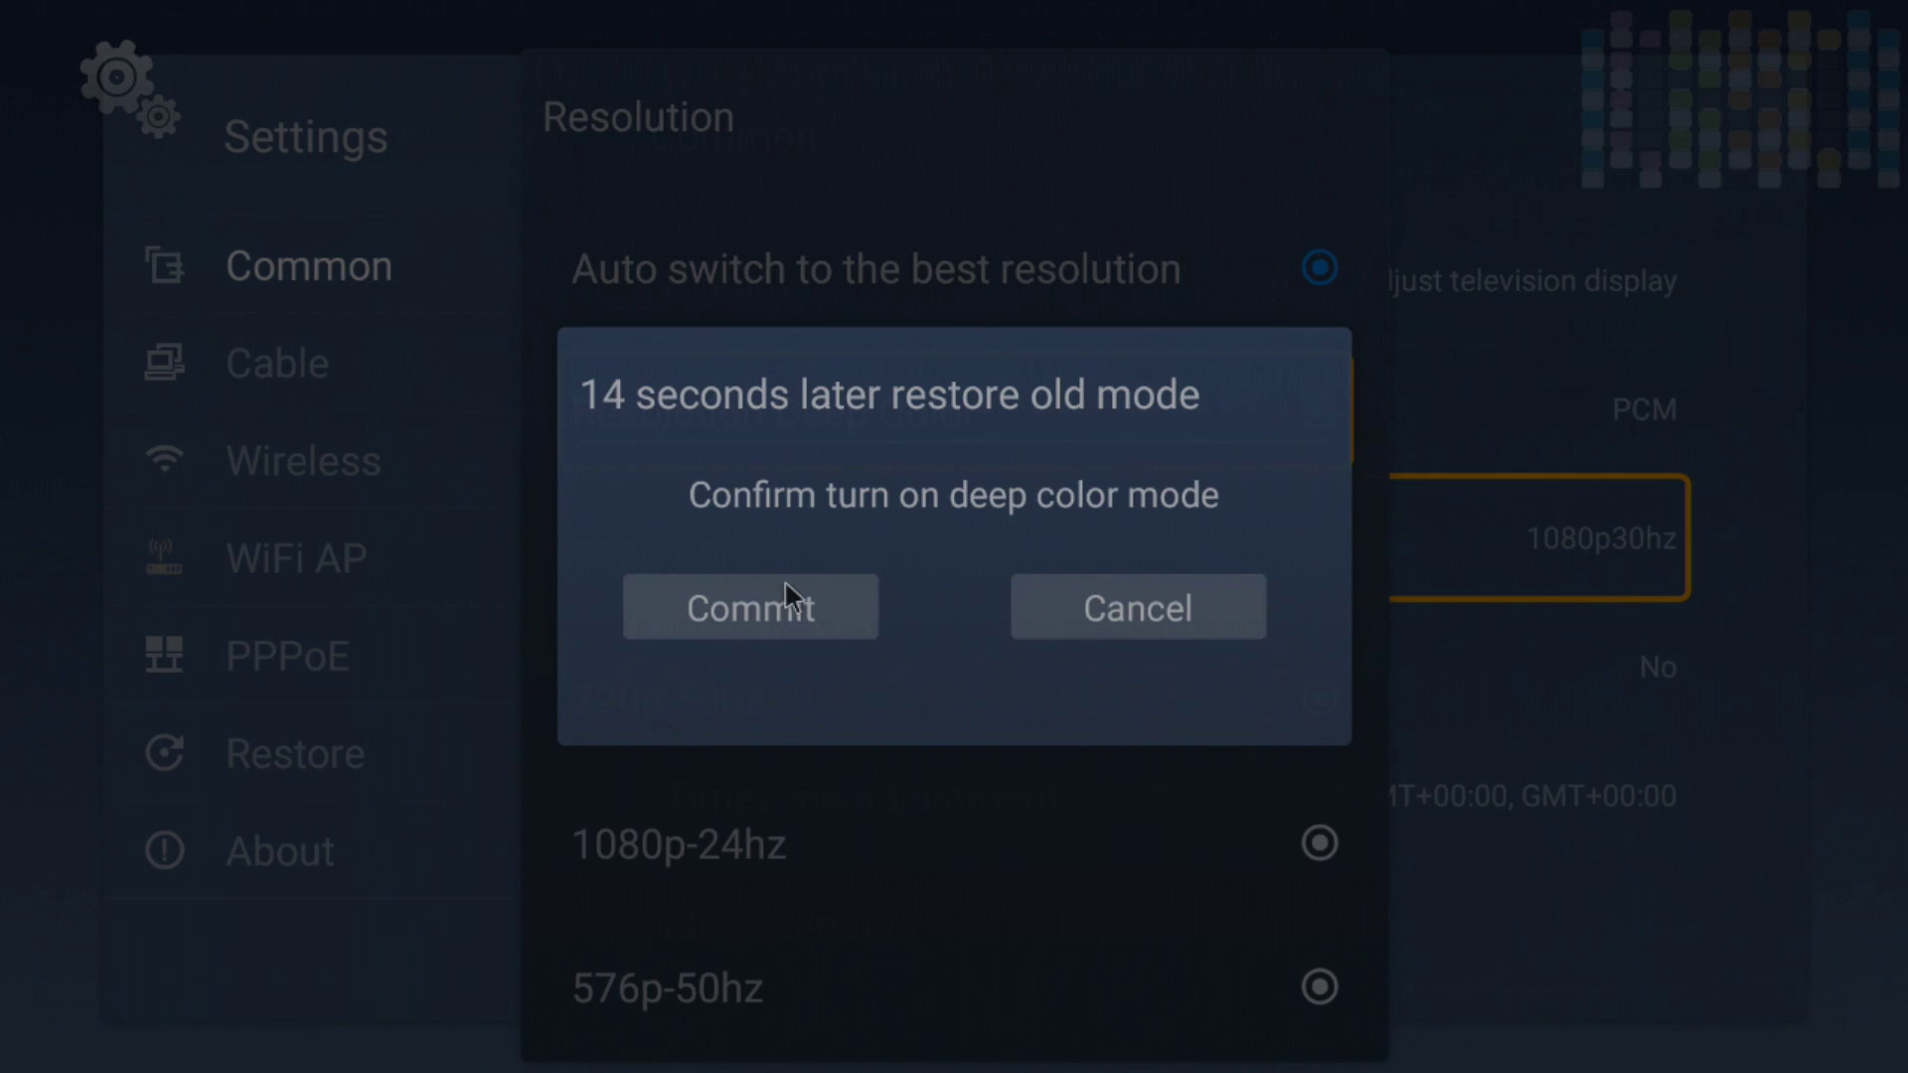
{"action": "left_click", "coordinate": [783, 587]}
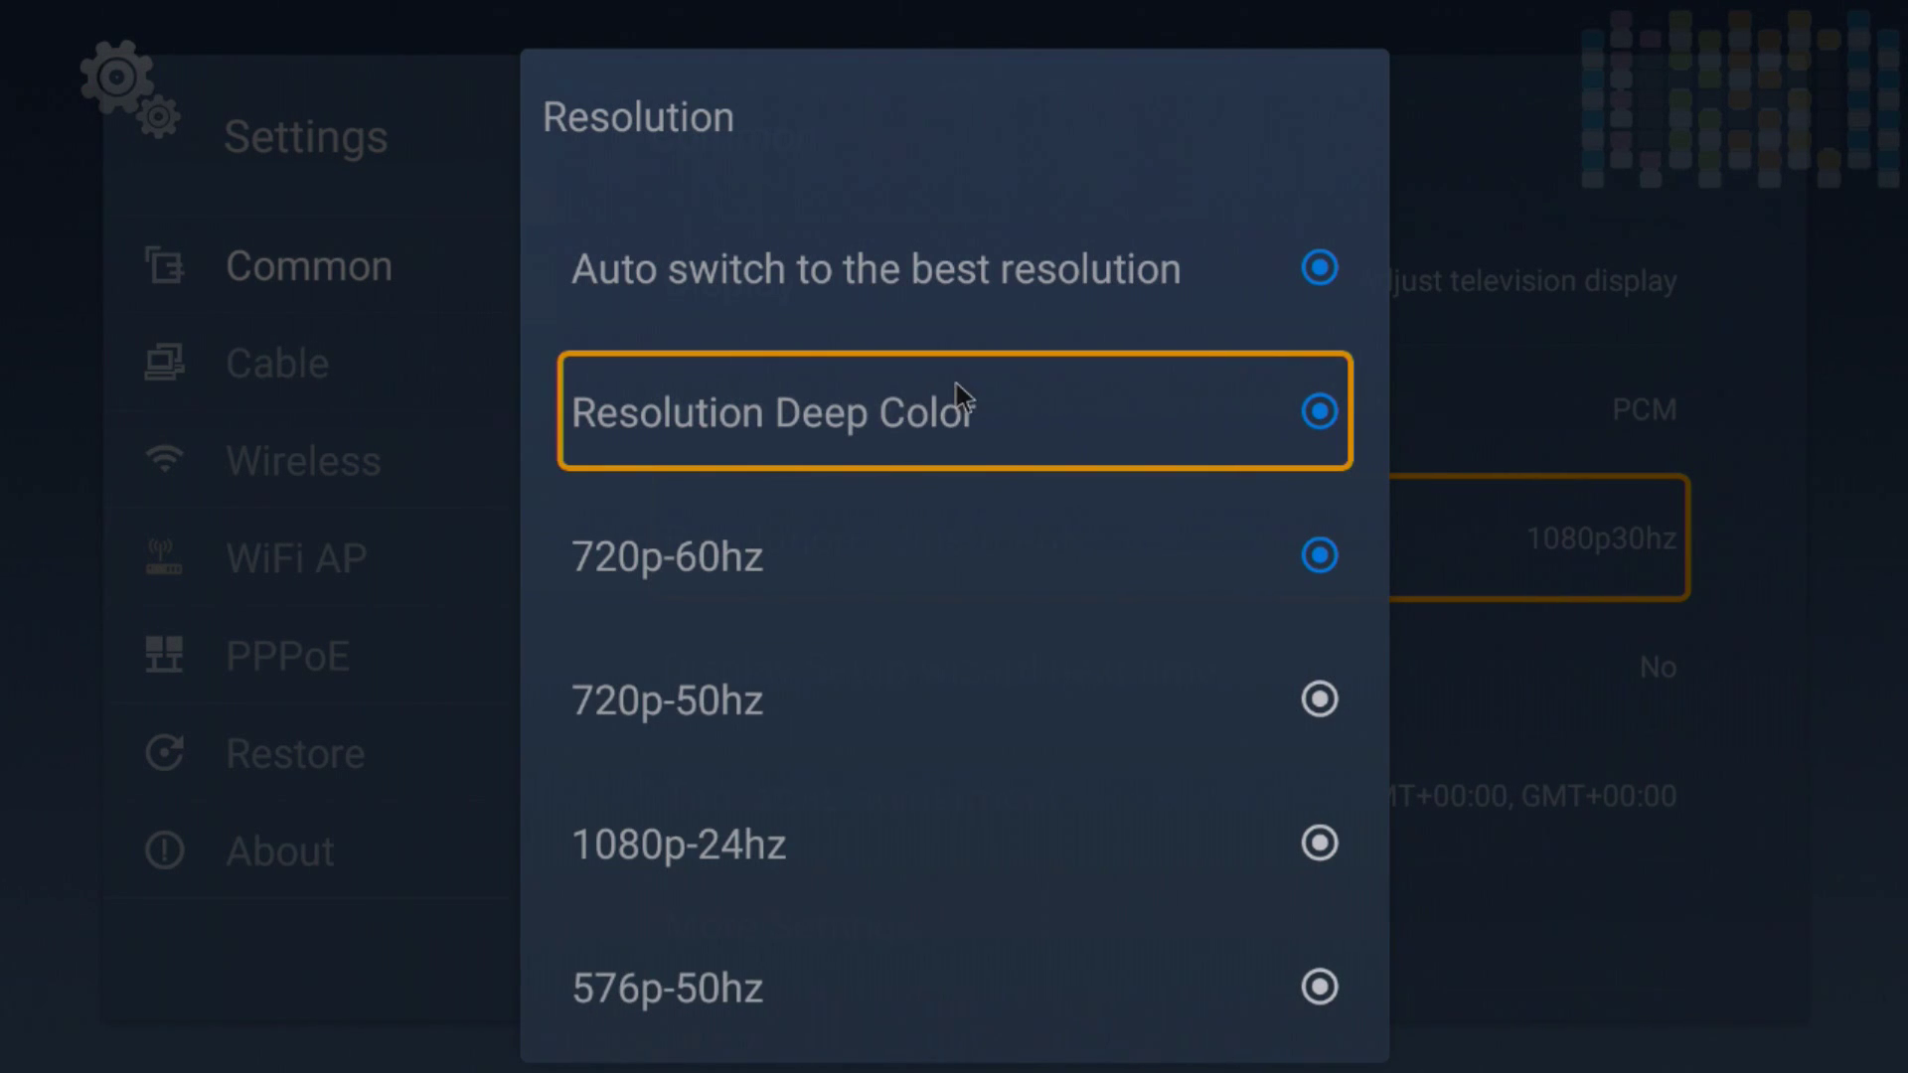
{"action": "key", "text": "Escape"}
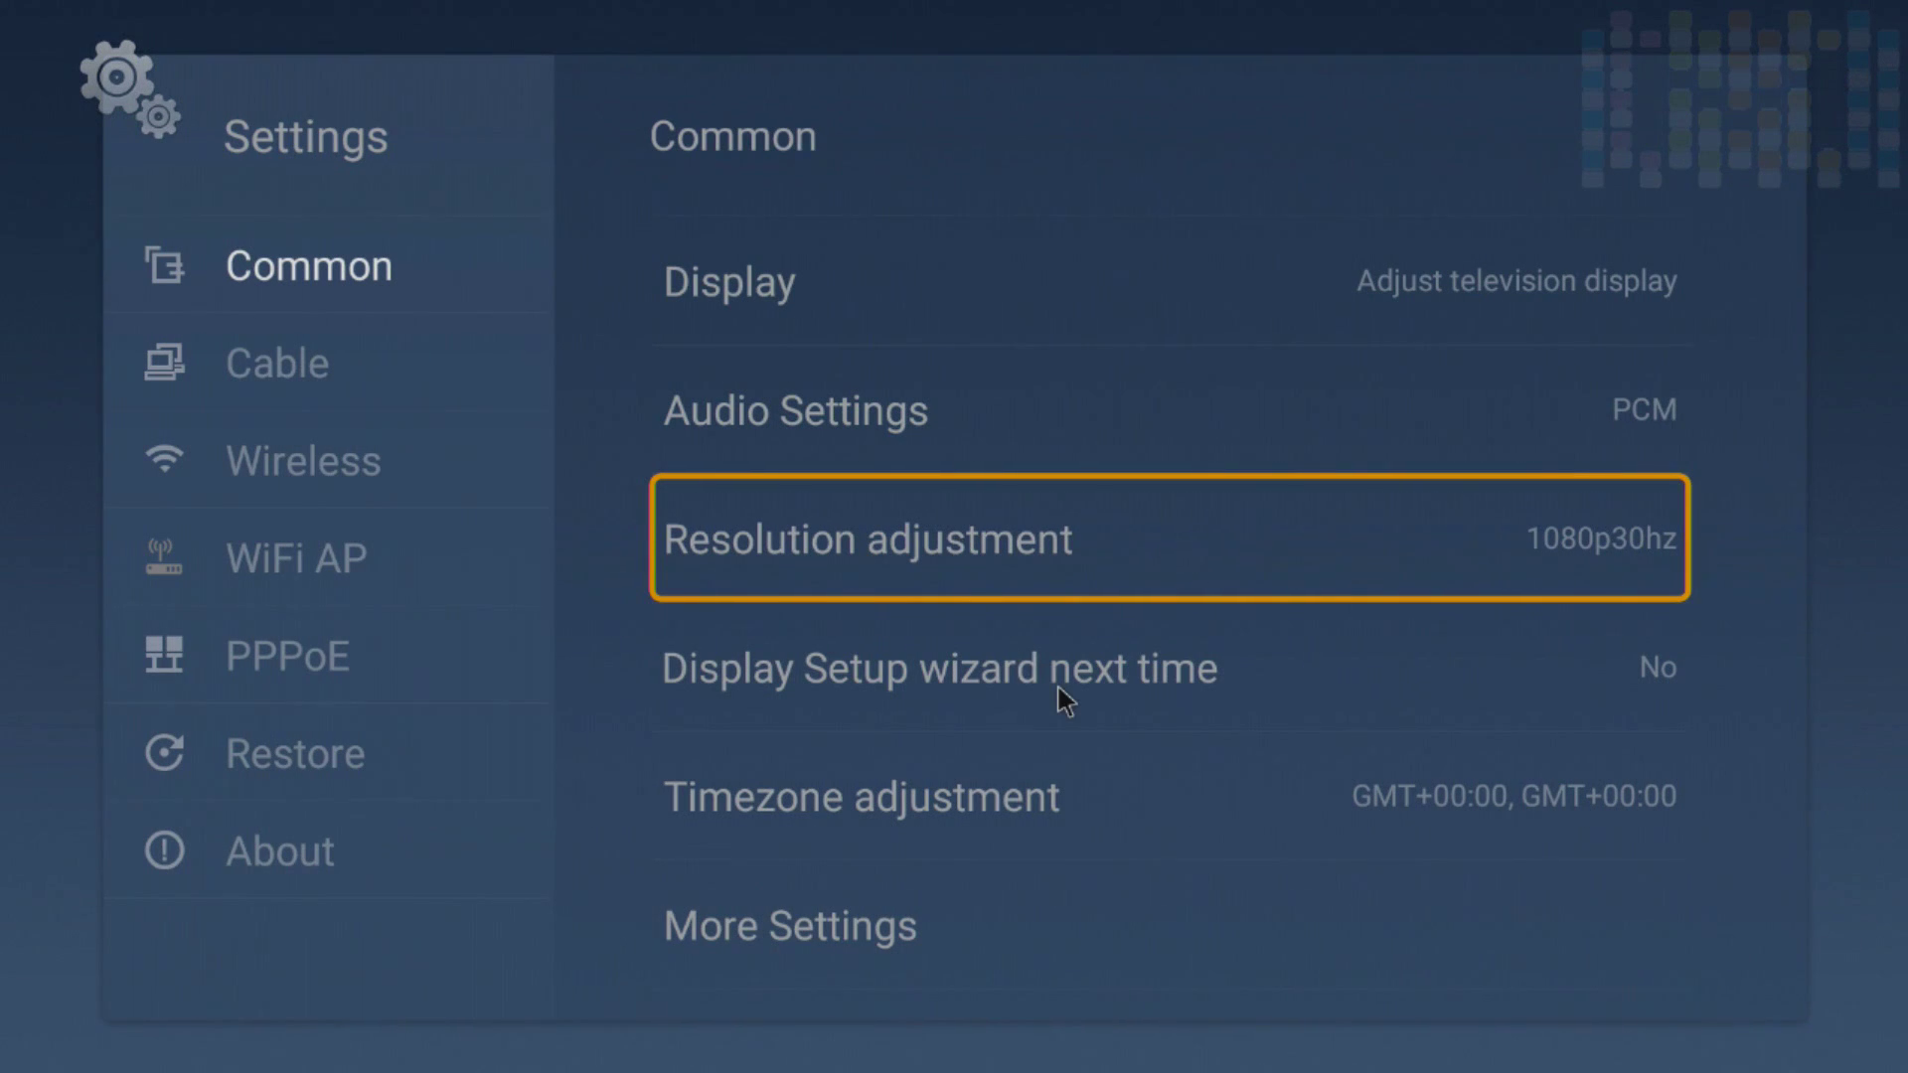
{"action": "left_click", "coordinate": [1068, 697]}
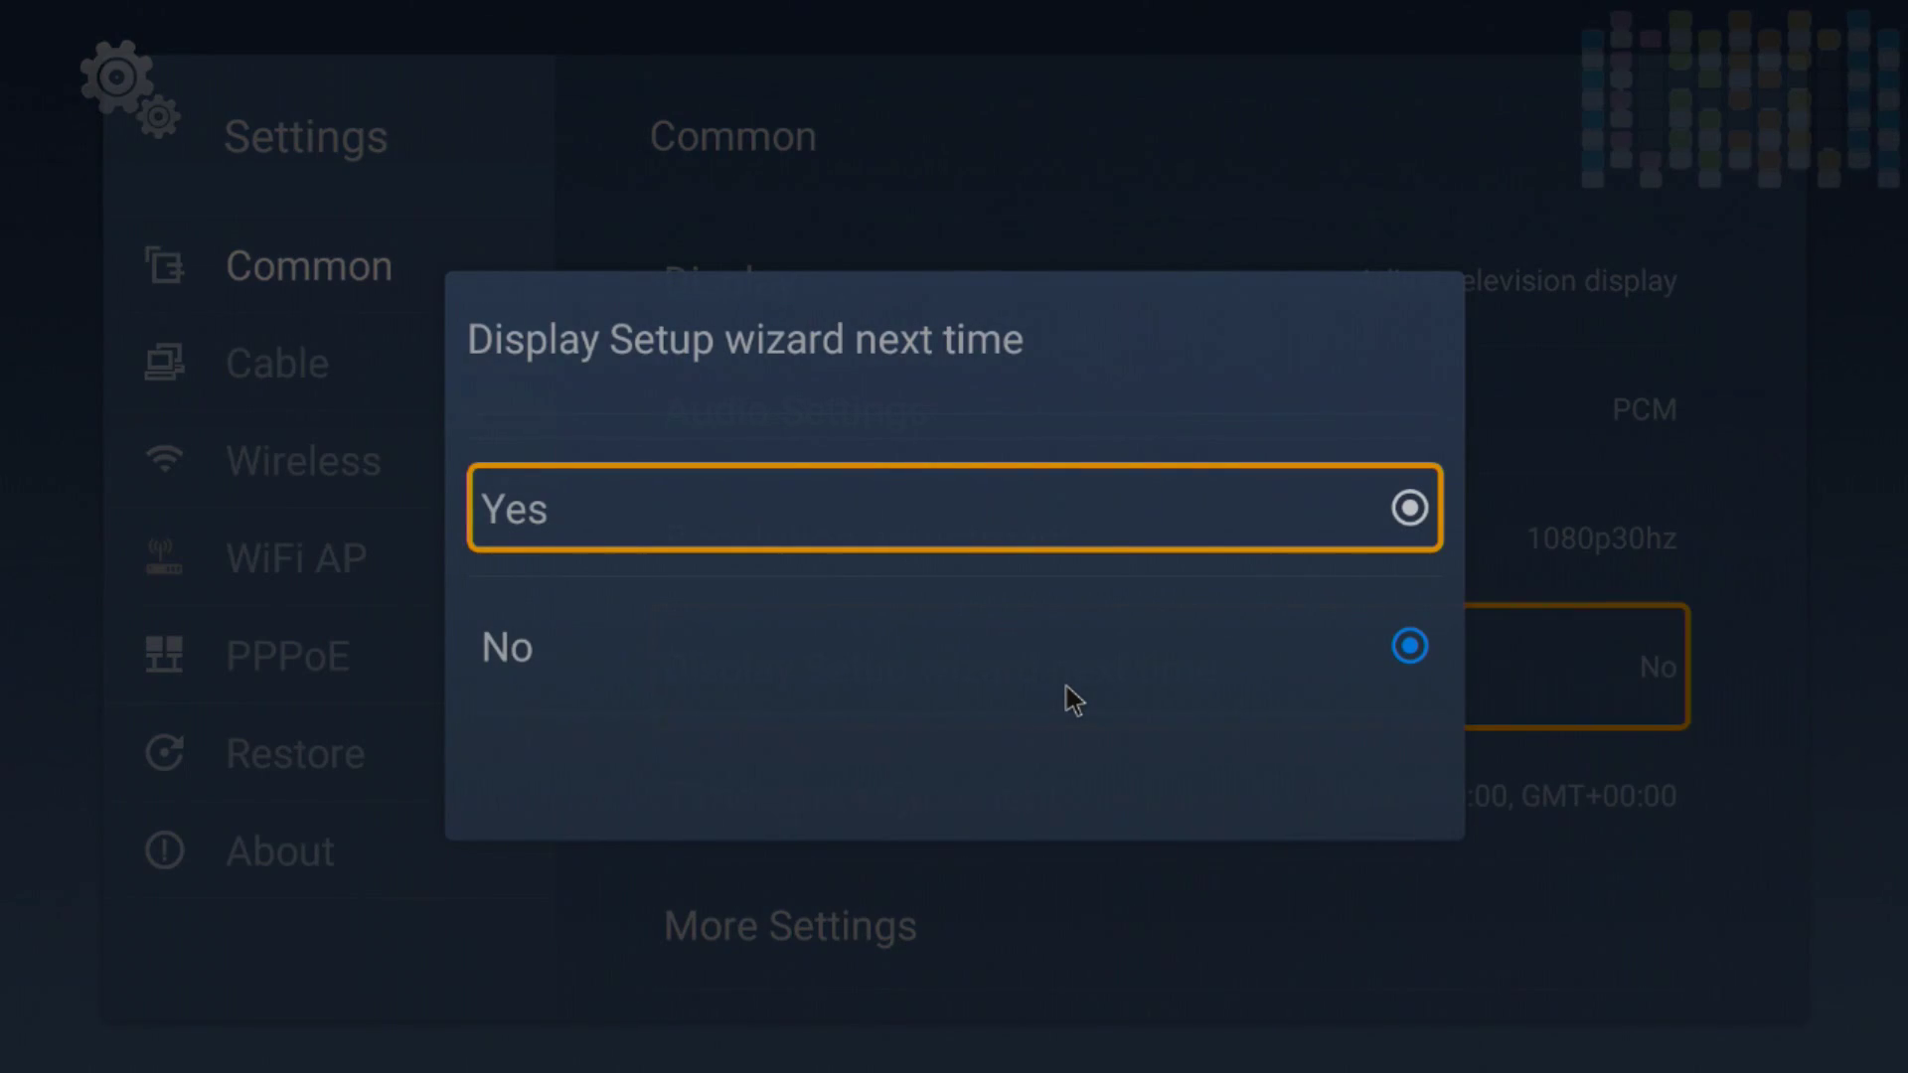
{"action": "left_click", "coordinate": [801, 652]}
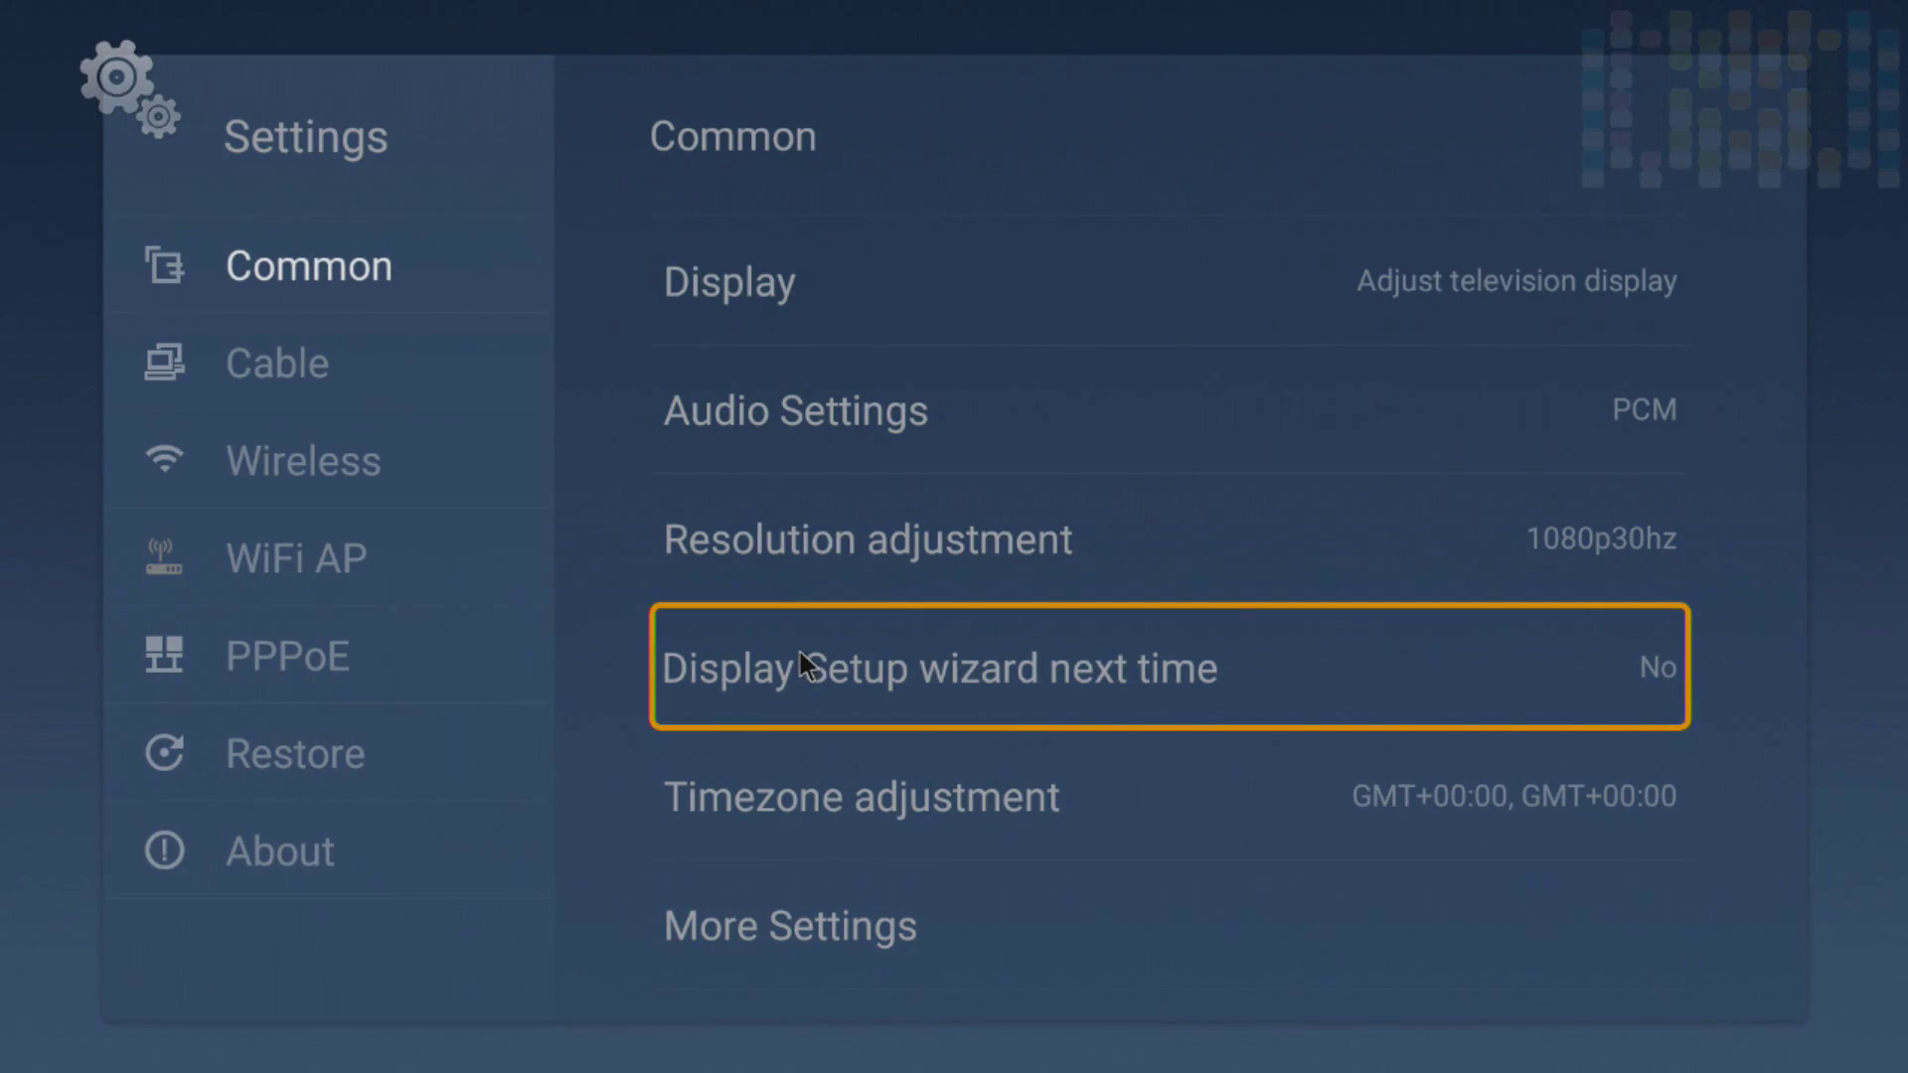
{"action": "left_click", "coordinate": [855, 797]}
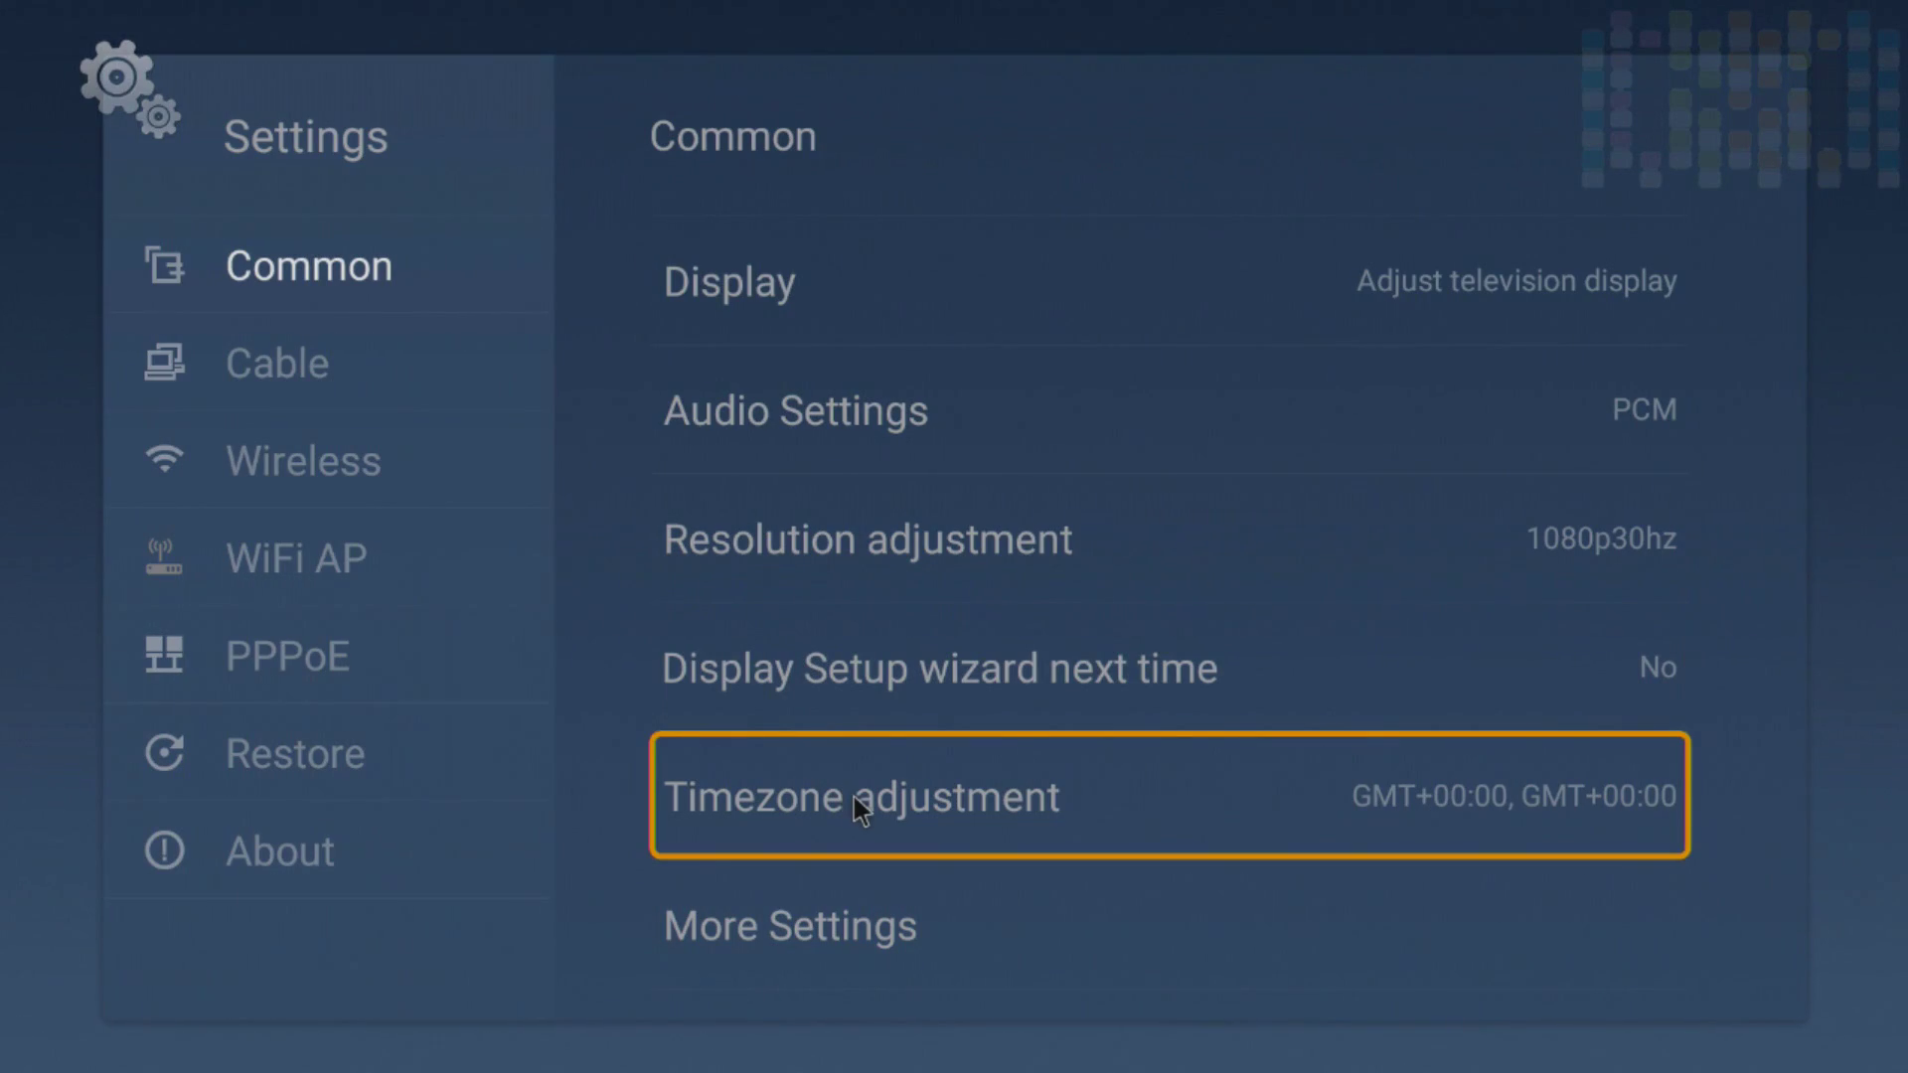
{"action": "left_click", "coordinate": [854, 796]}
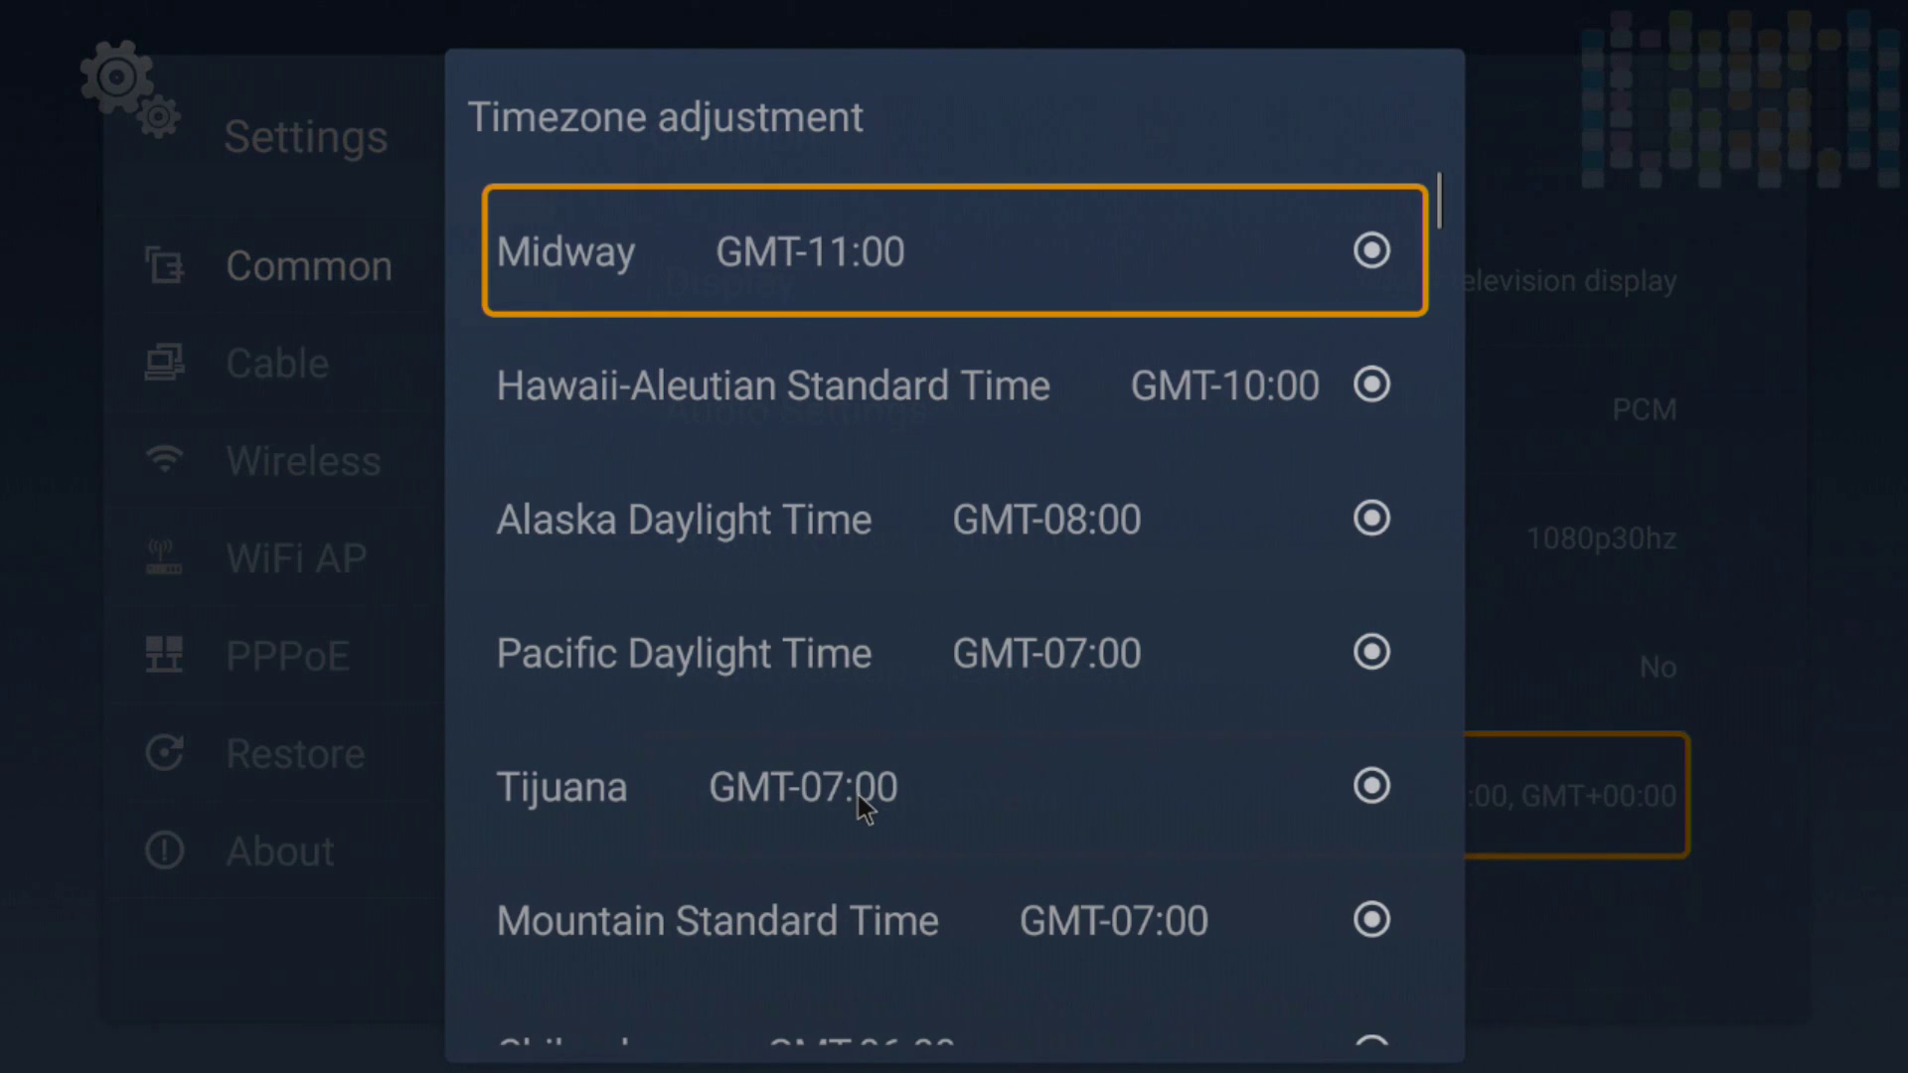
{"action": "scroll", "coordinate": [952, 813], "scroll_direction": "down", "scroll_amount": 3}
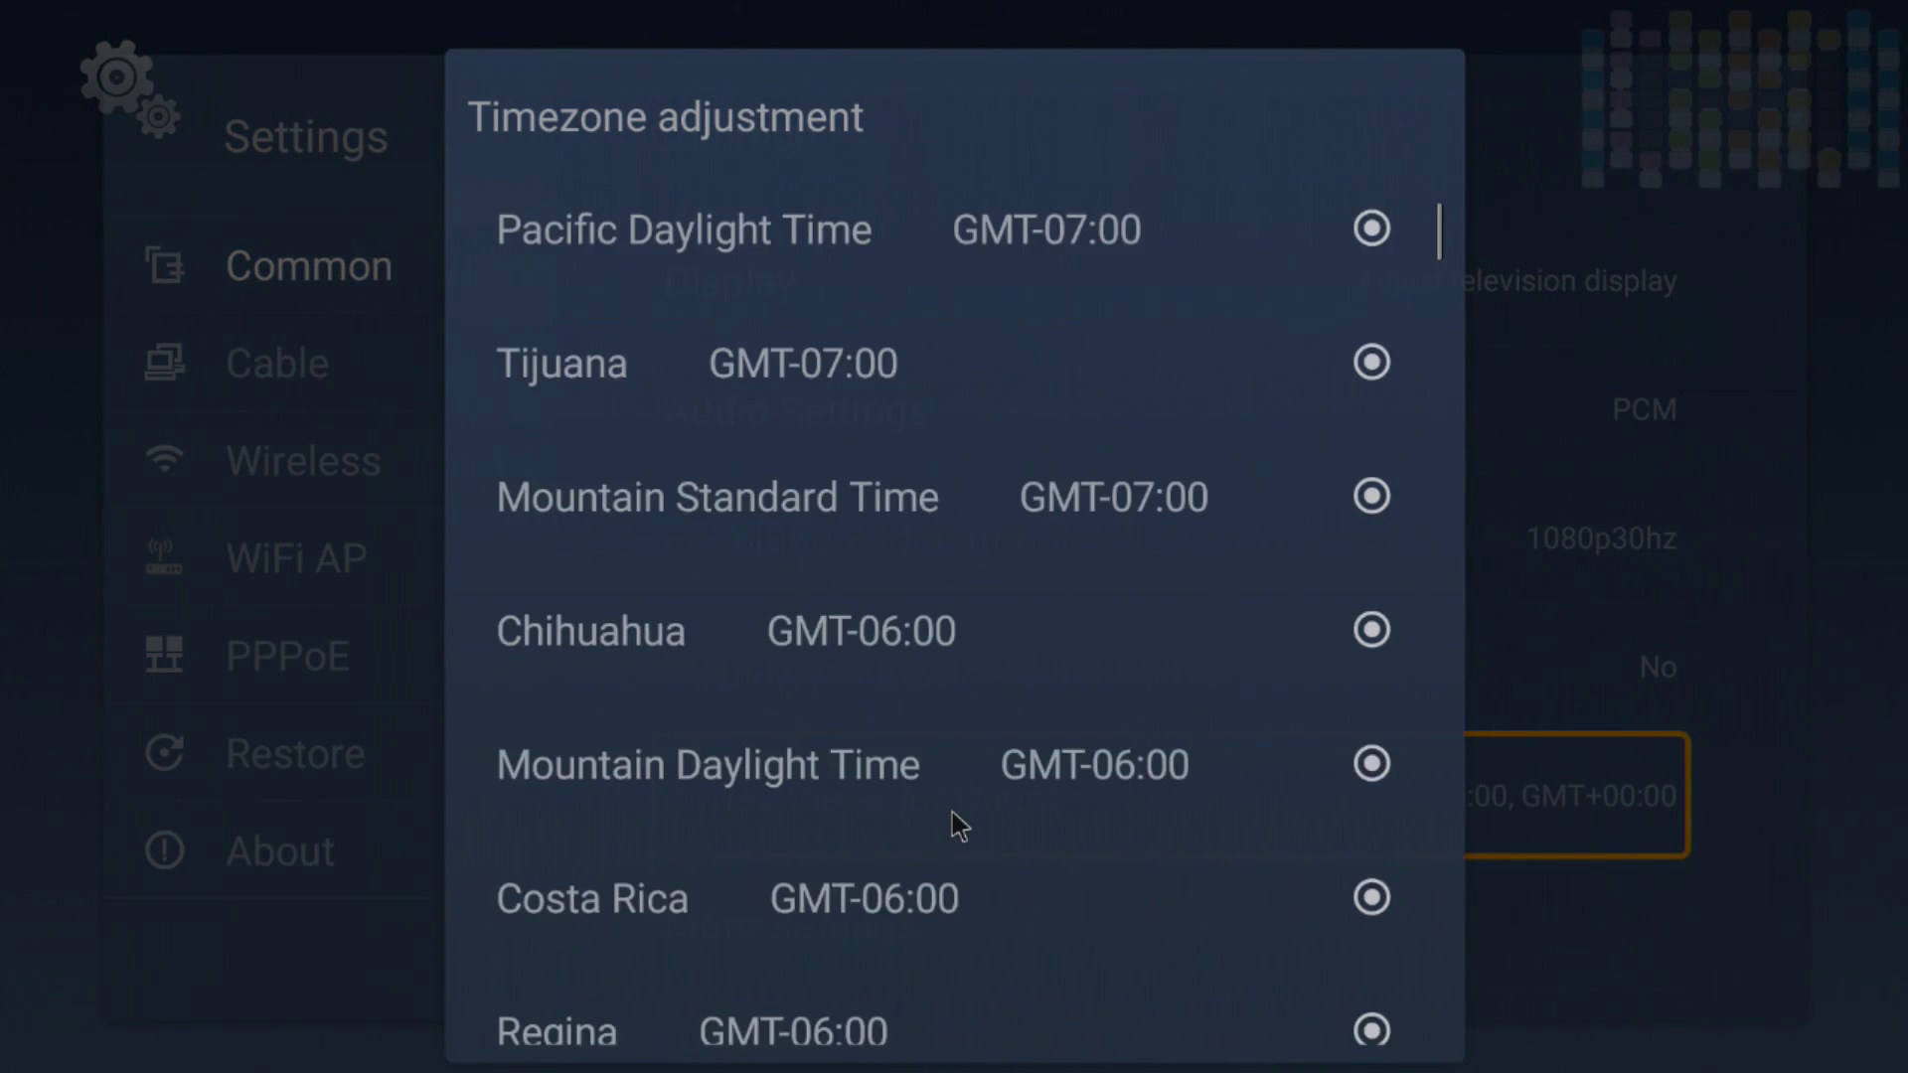
{"action": "scroll", "coordinate": [952, 813], "scroll_direction": "down", "scroll_amount": 2}
{"action": "scroll", "coordinate": [952, 813], "scroll_direction": "up", "scroll_amount": 5}
{"action": "key", "text": "Escape"}
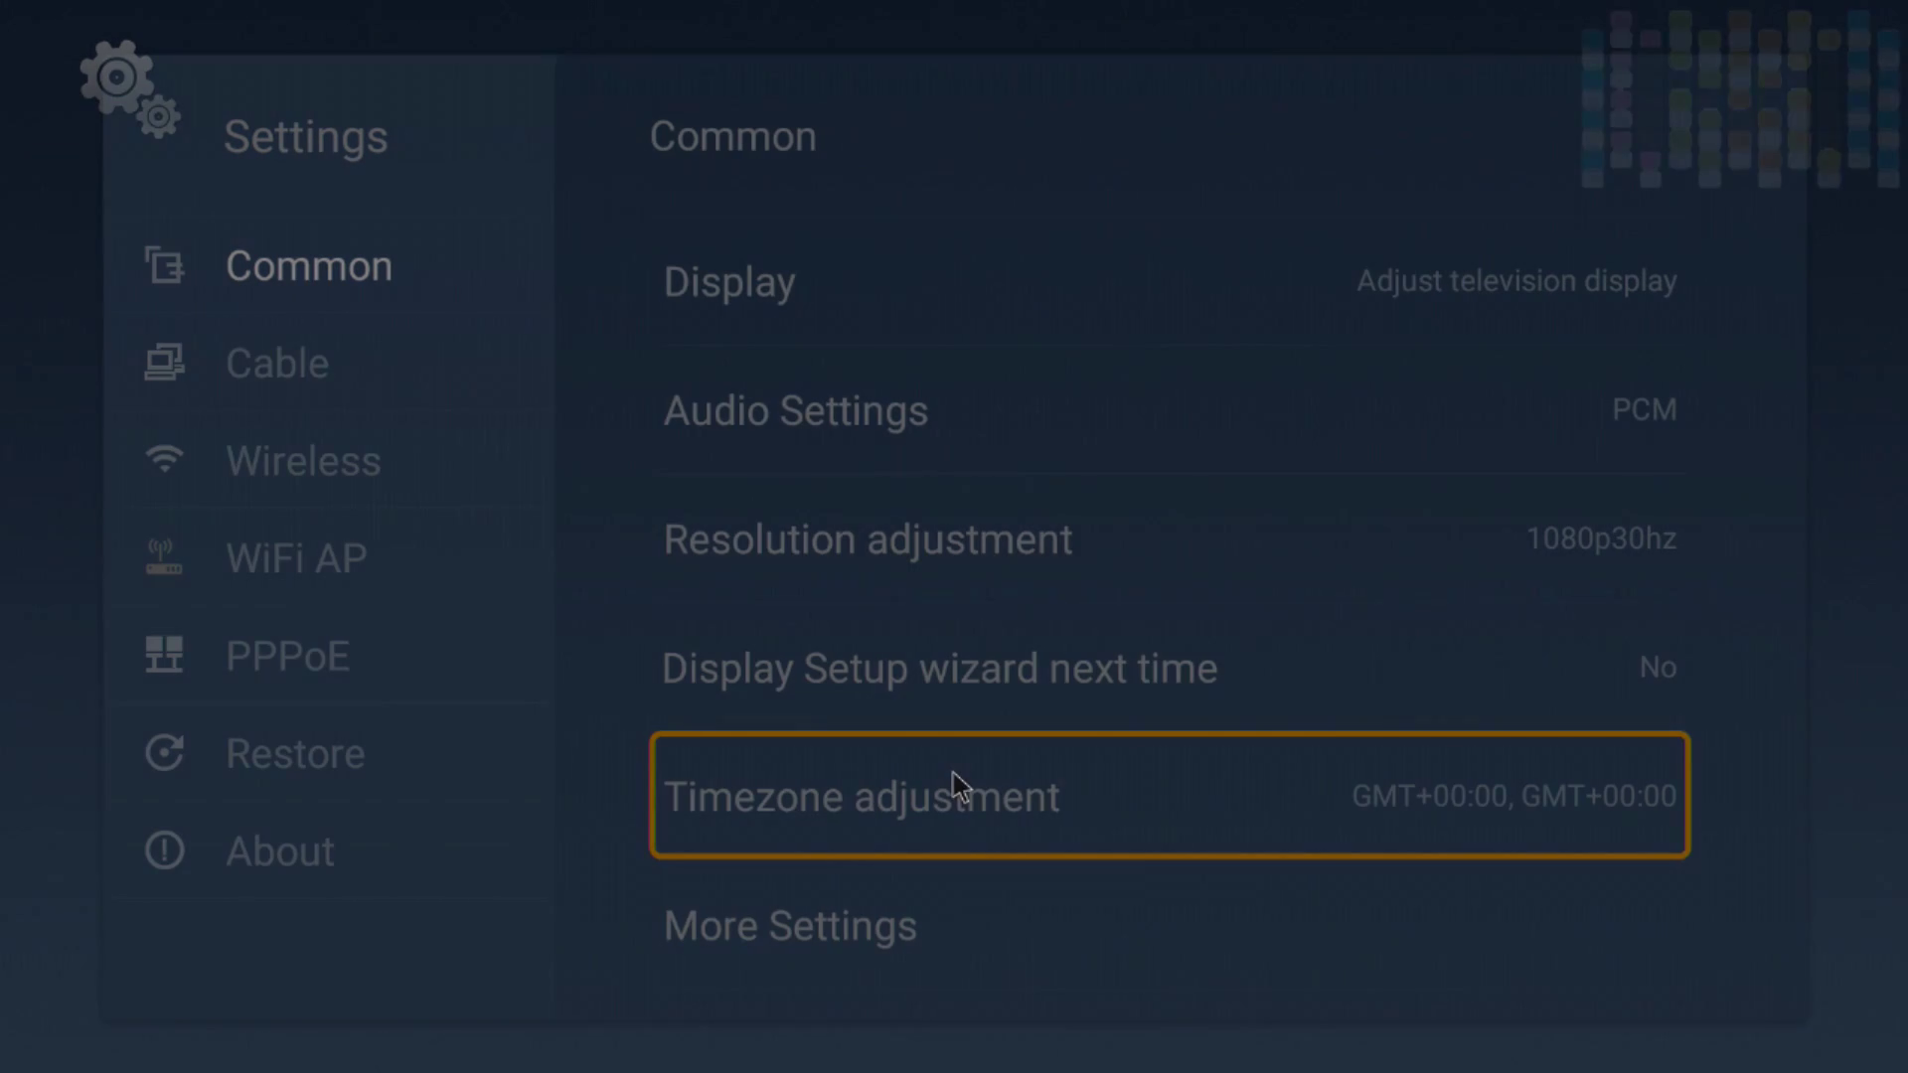
{"action": "left_click", "coordinate": [862, 929]}
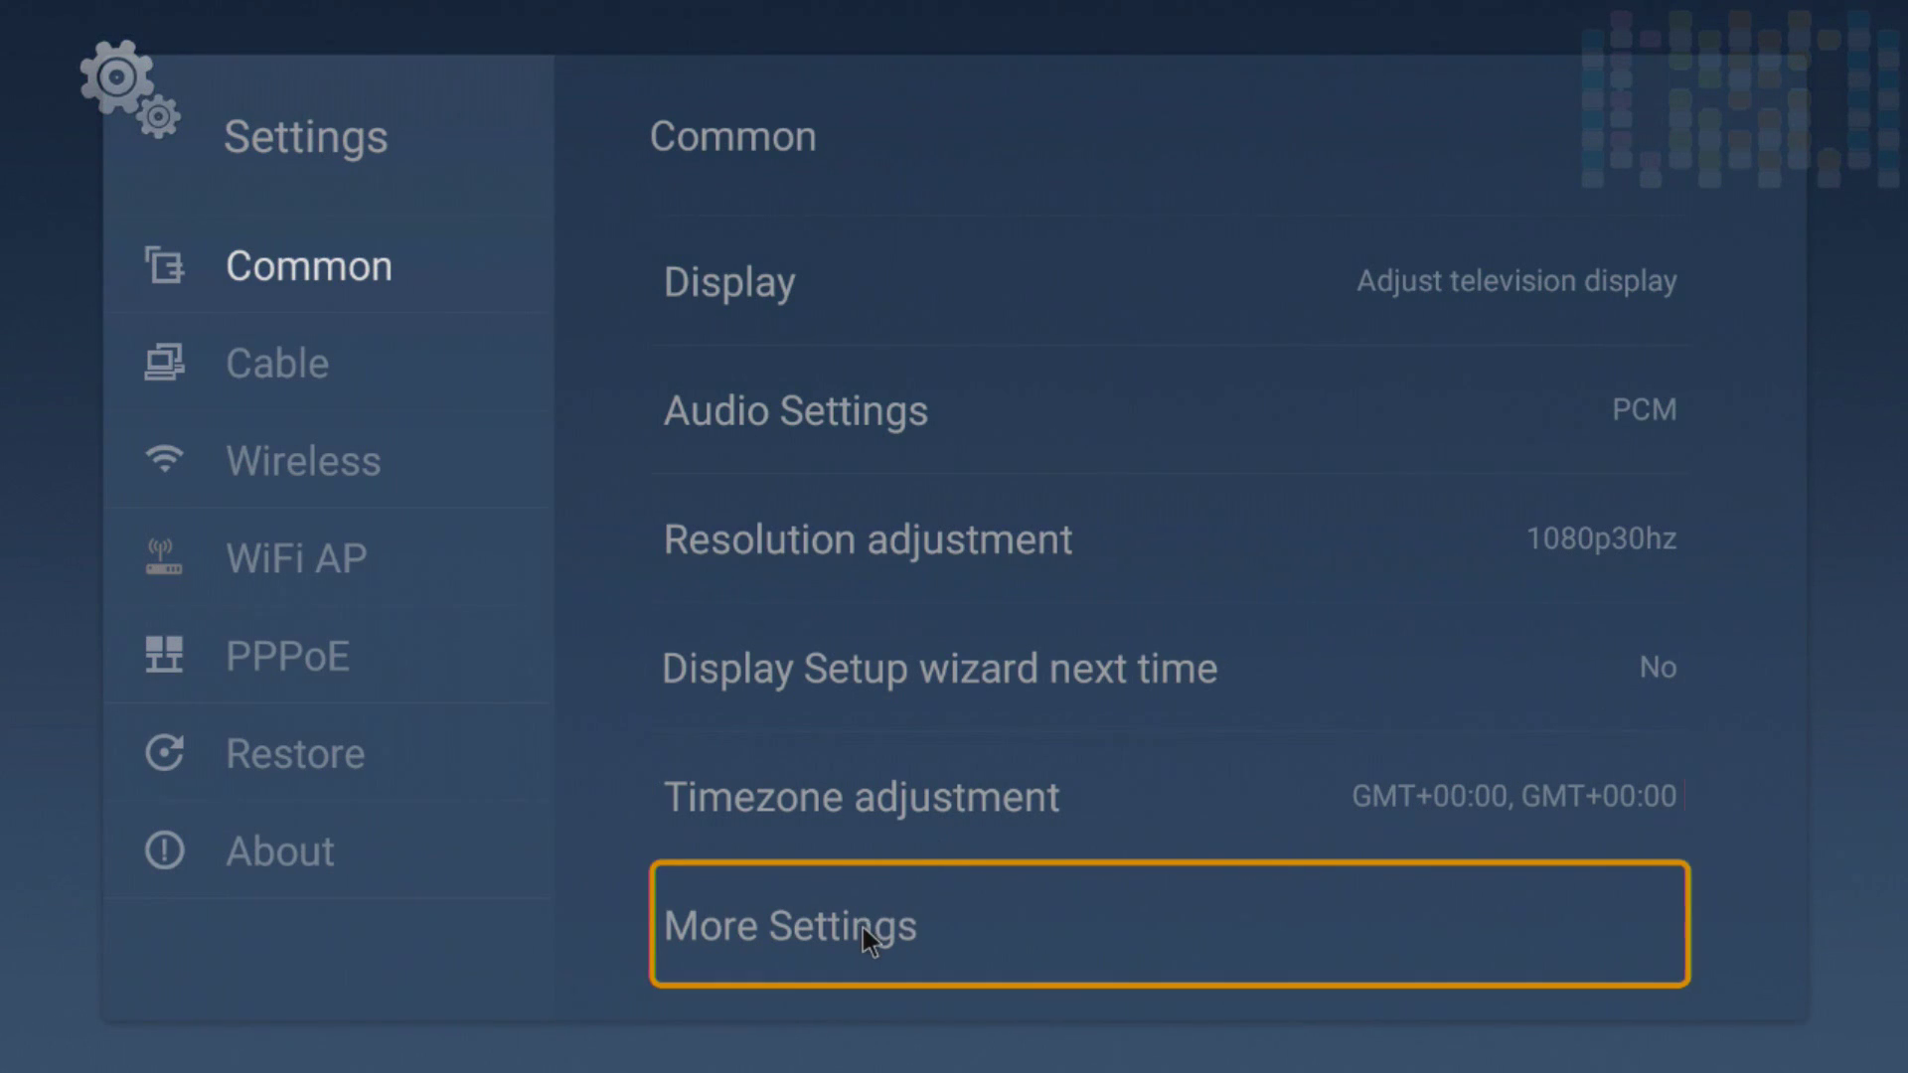
{"action": "left_click", "coordinate": [863, 927]}
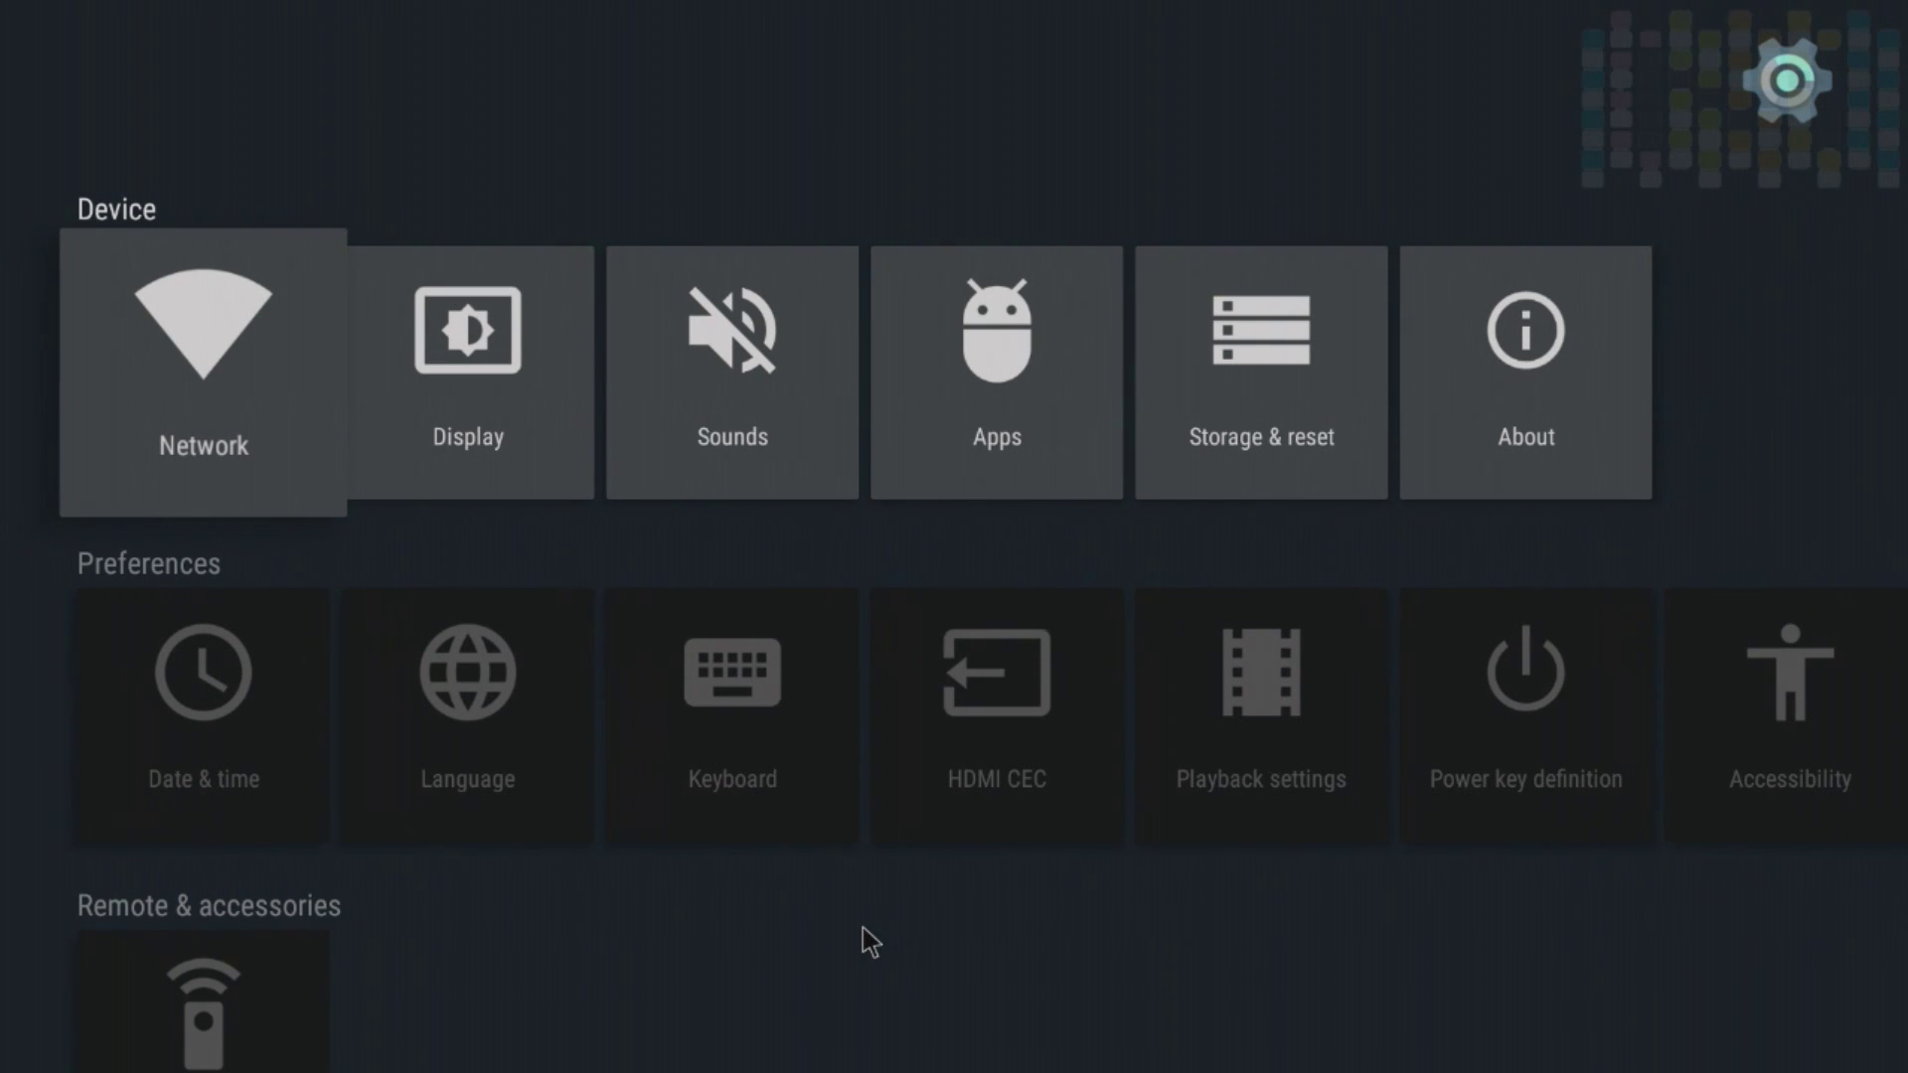
{"action": "right_click", "coordinate": [833, 950]}
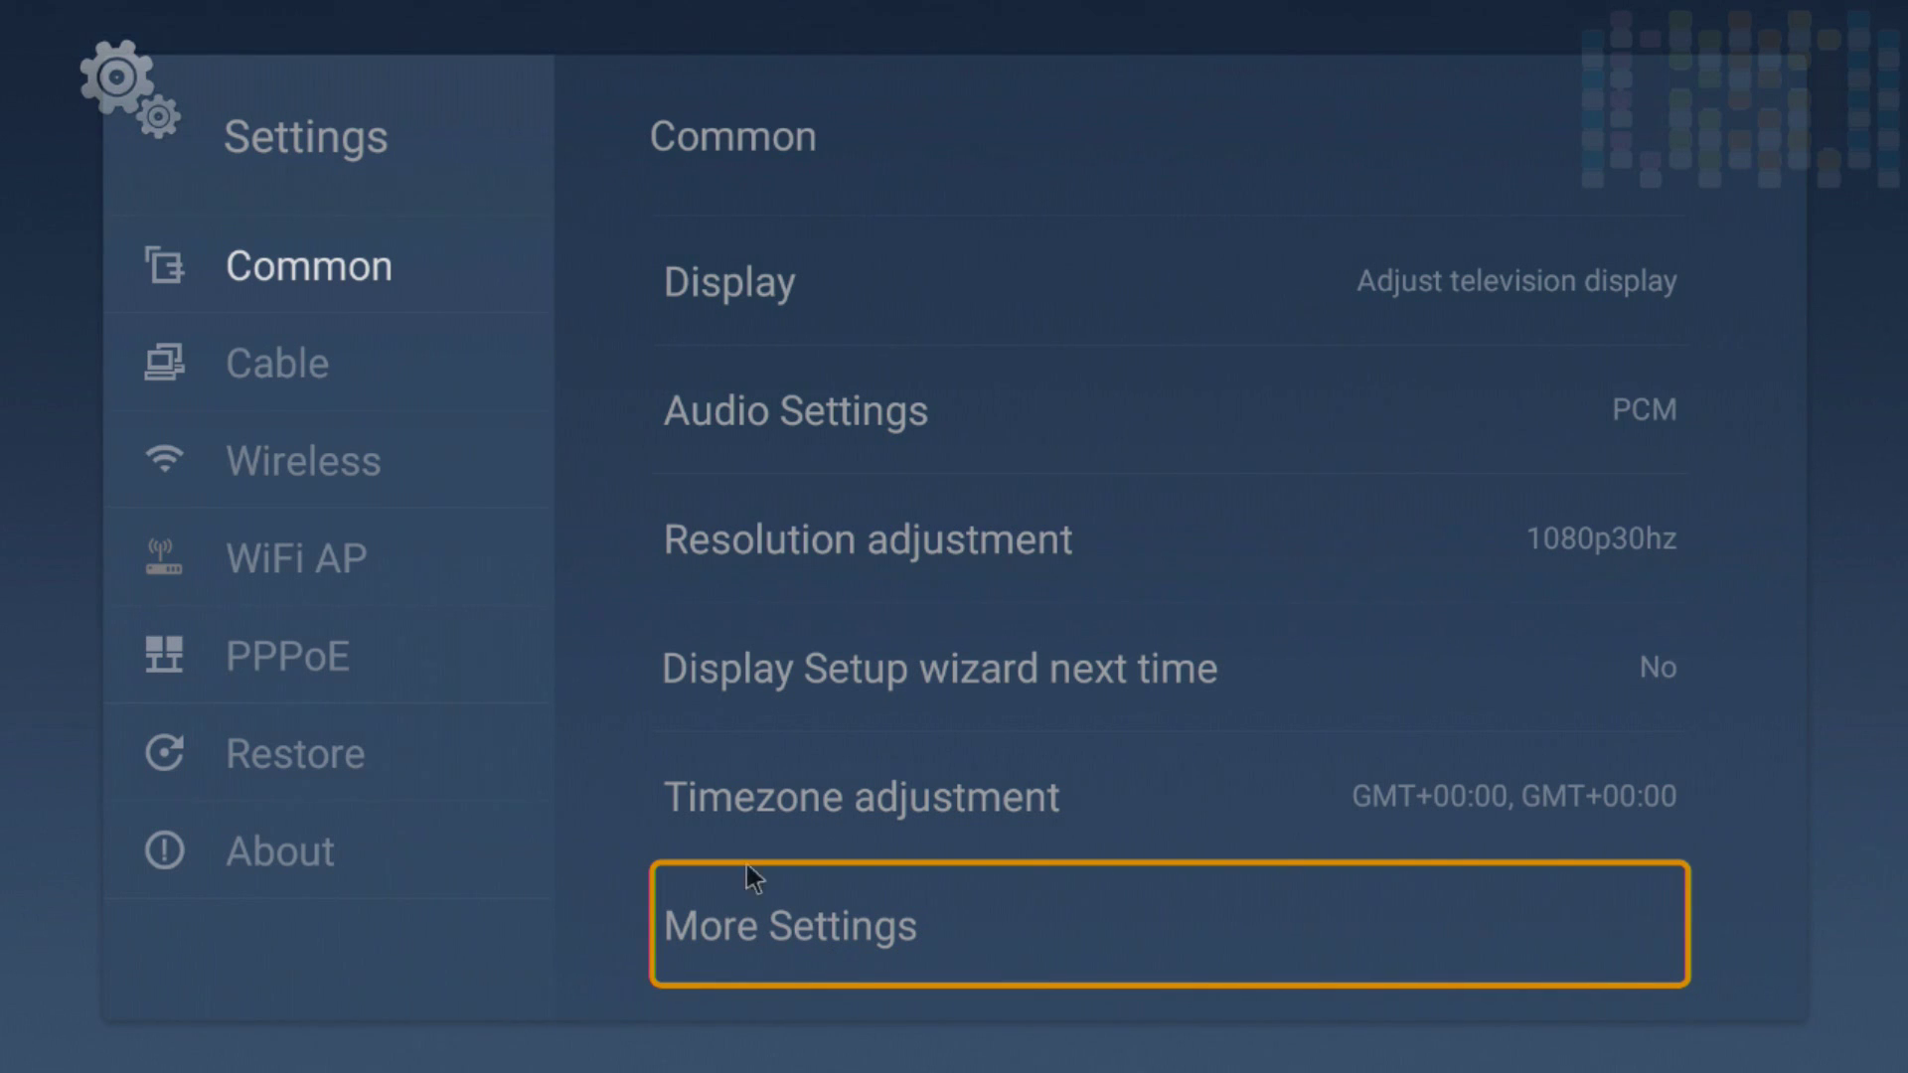
{"action": "left_click", "coordinate": [342, 532]}
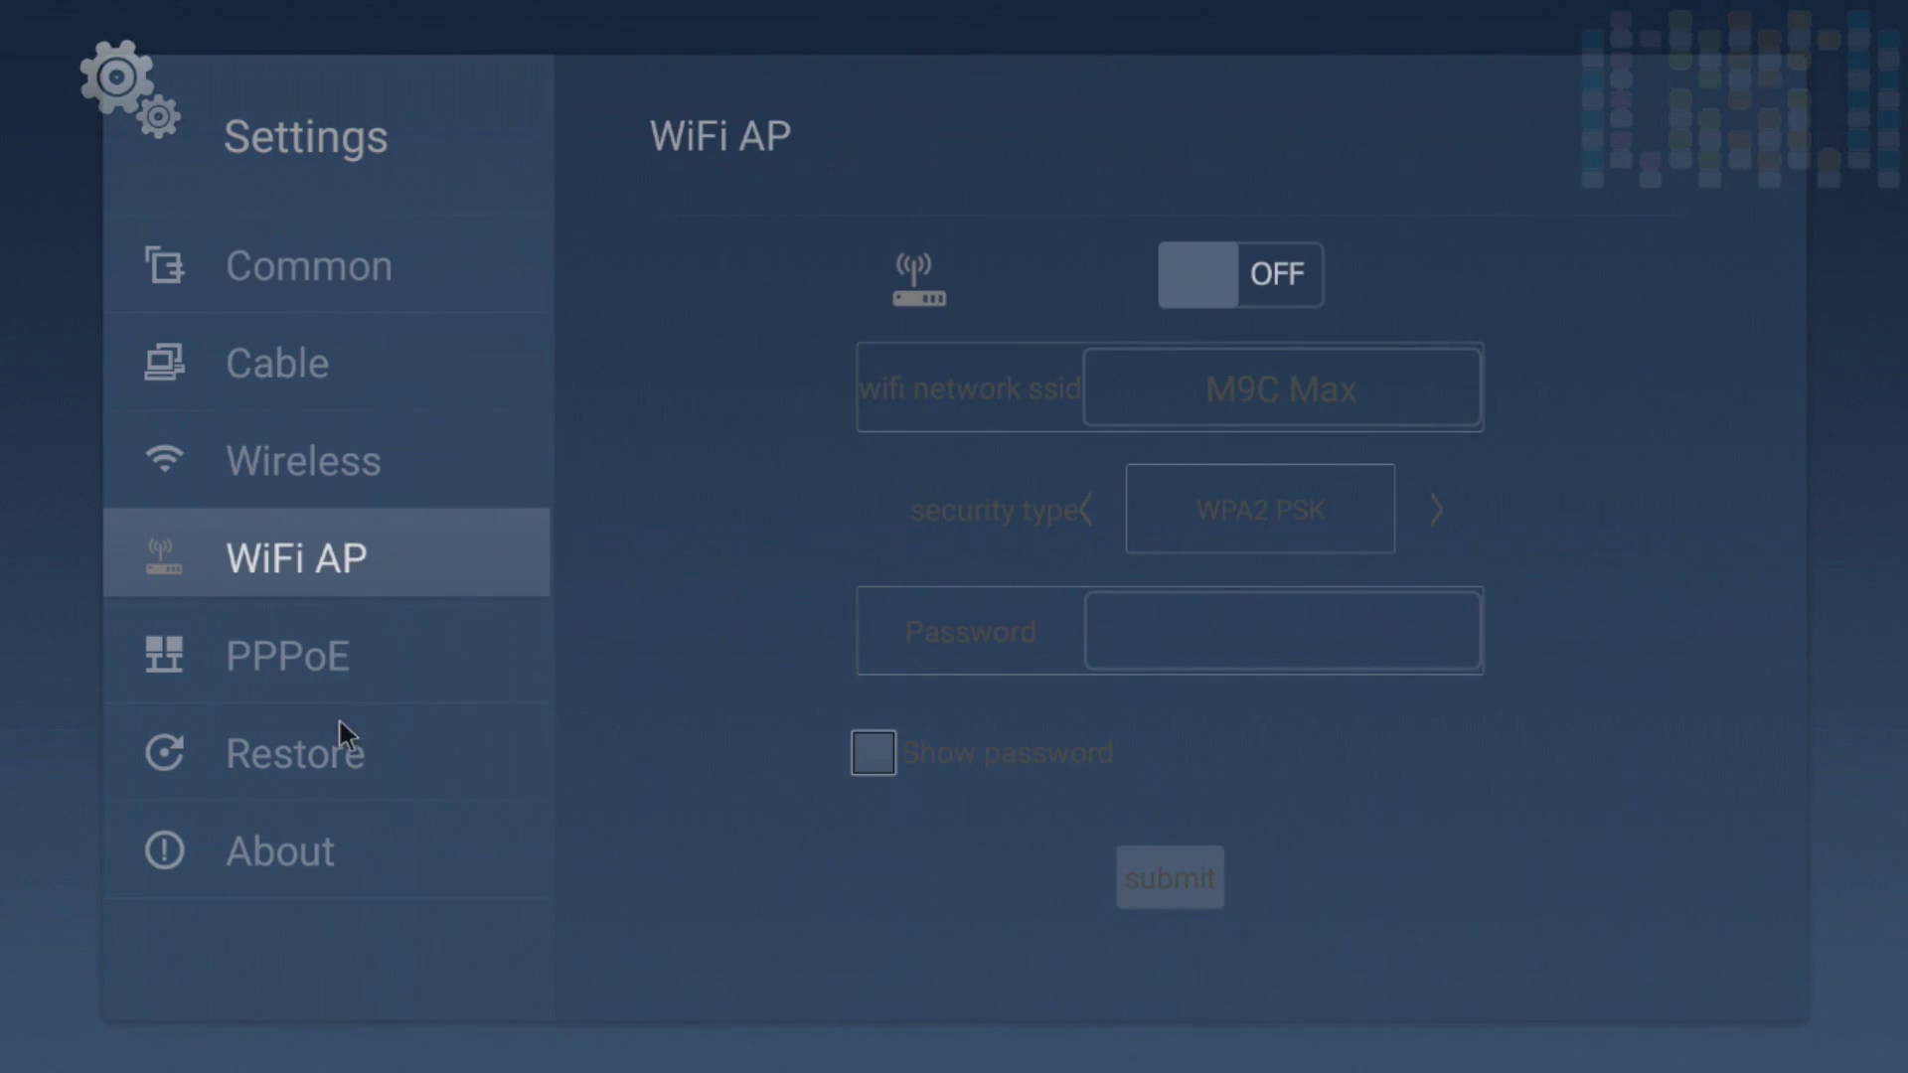
Step: On the Restore page, start a factory reset, cancel the warning, and exit to the home screen
{"action": "left_click", "coordinate": [328, 775]}
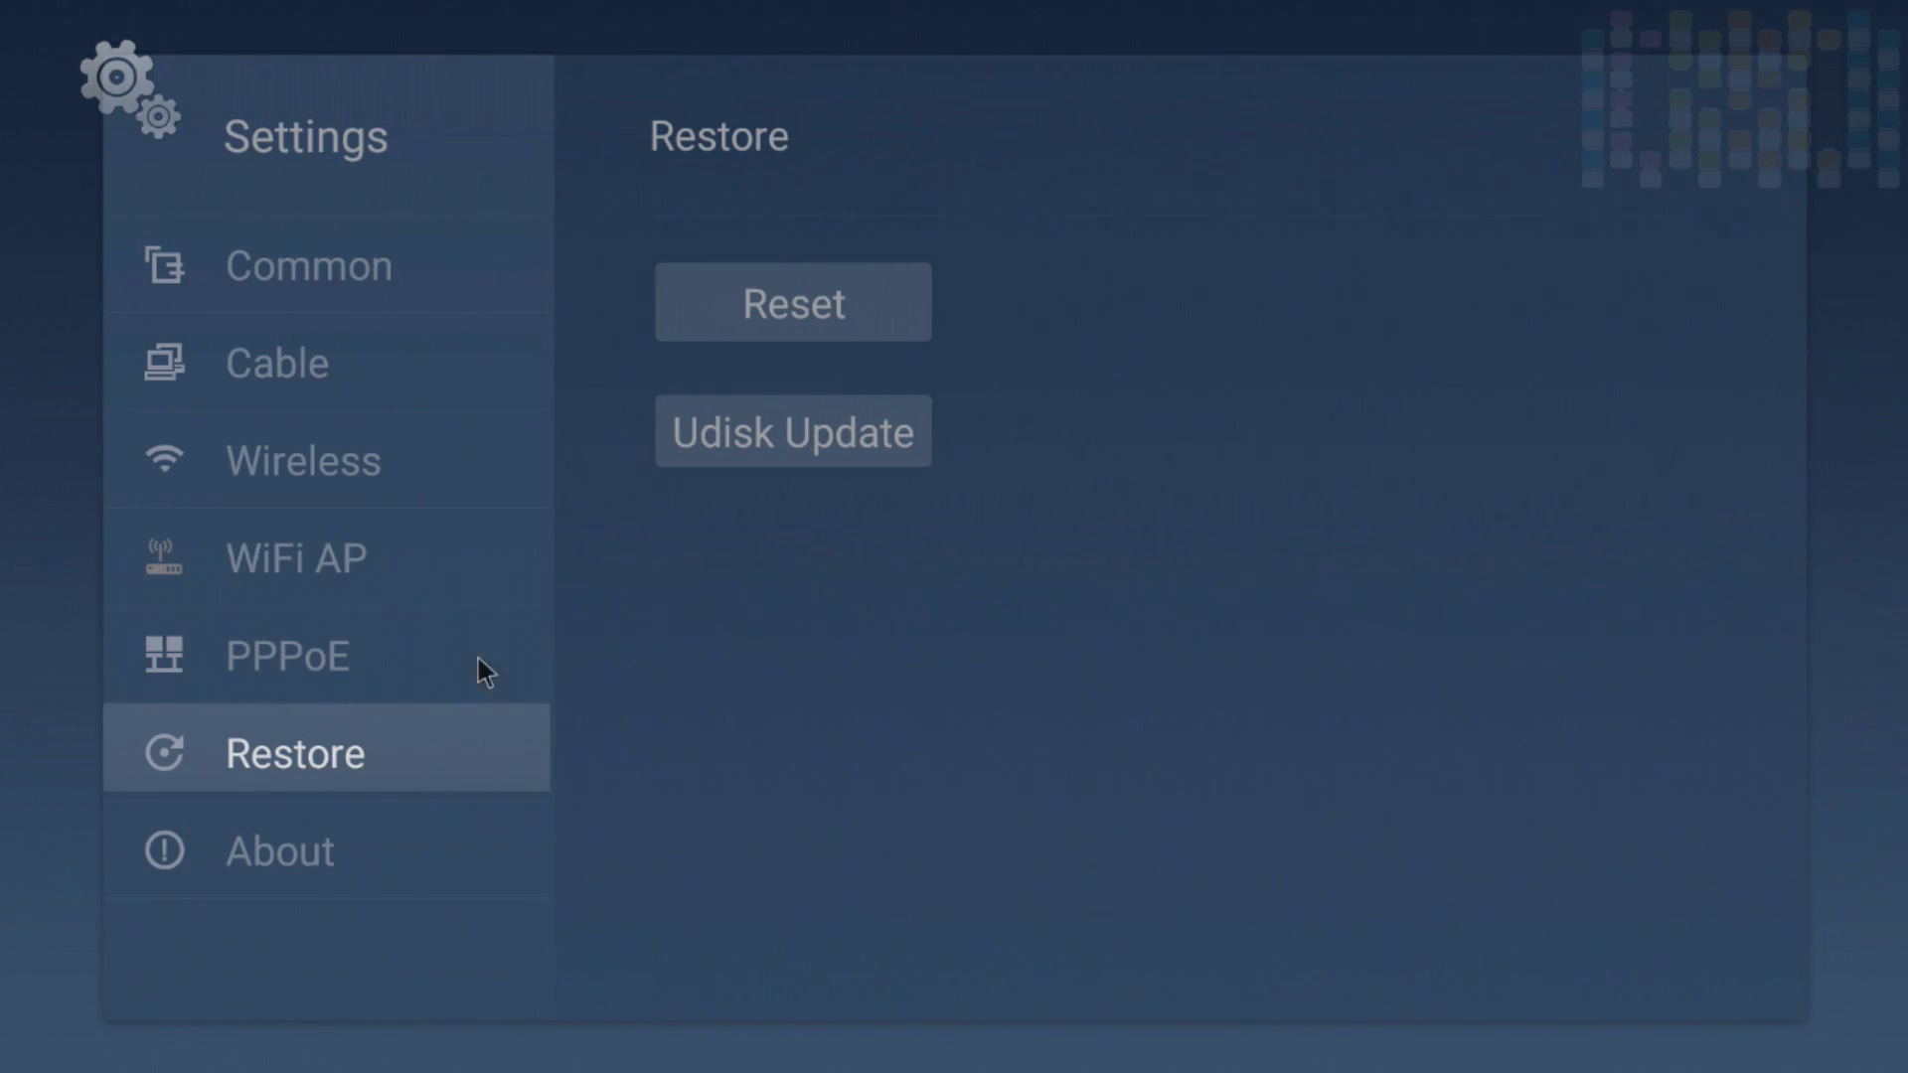
{"action": "left_click", "coordinate": [779, 316]}
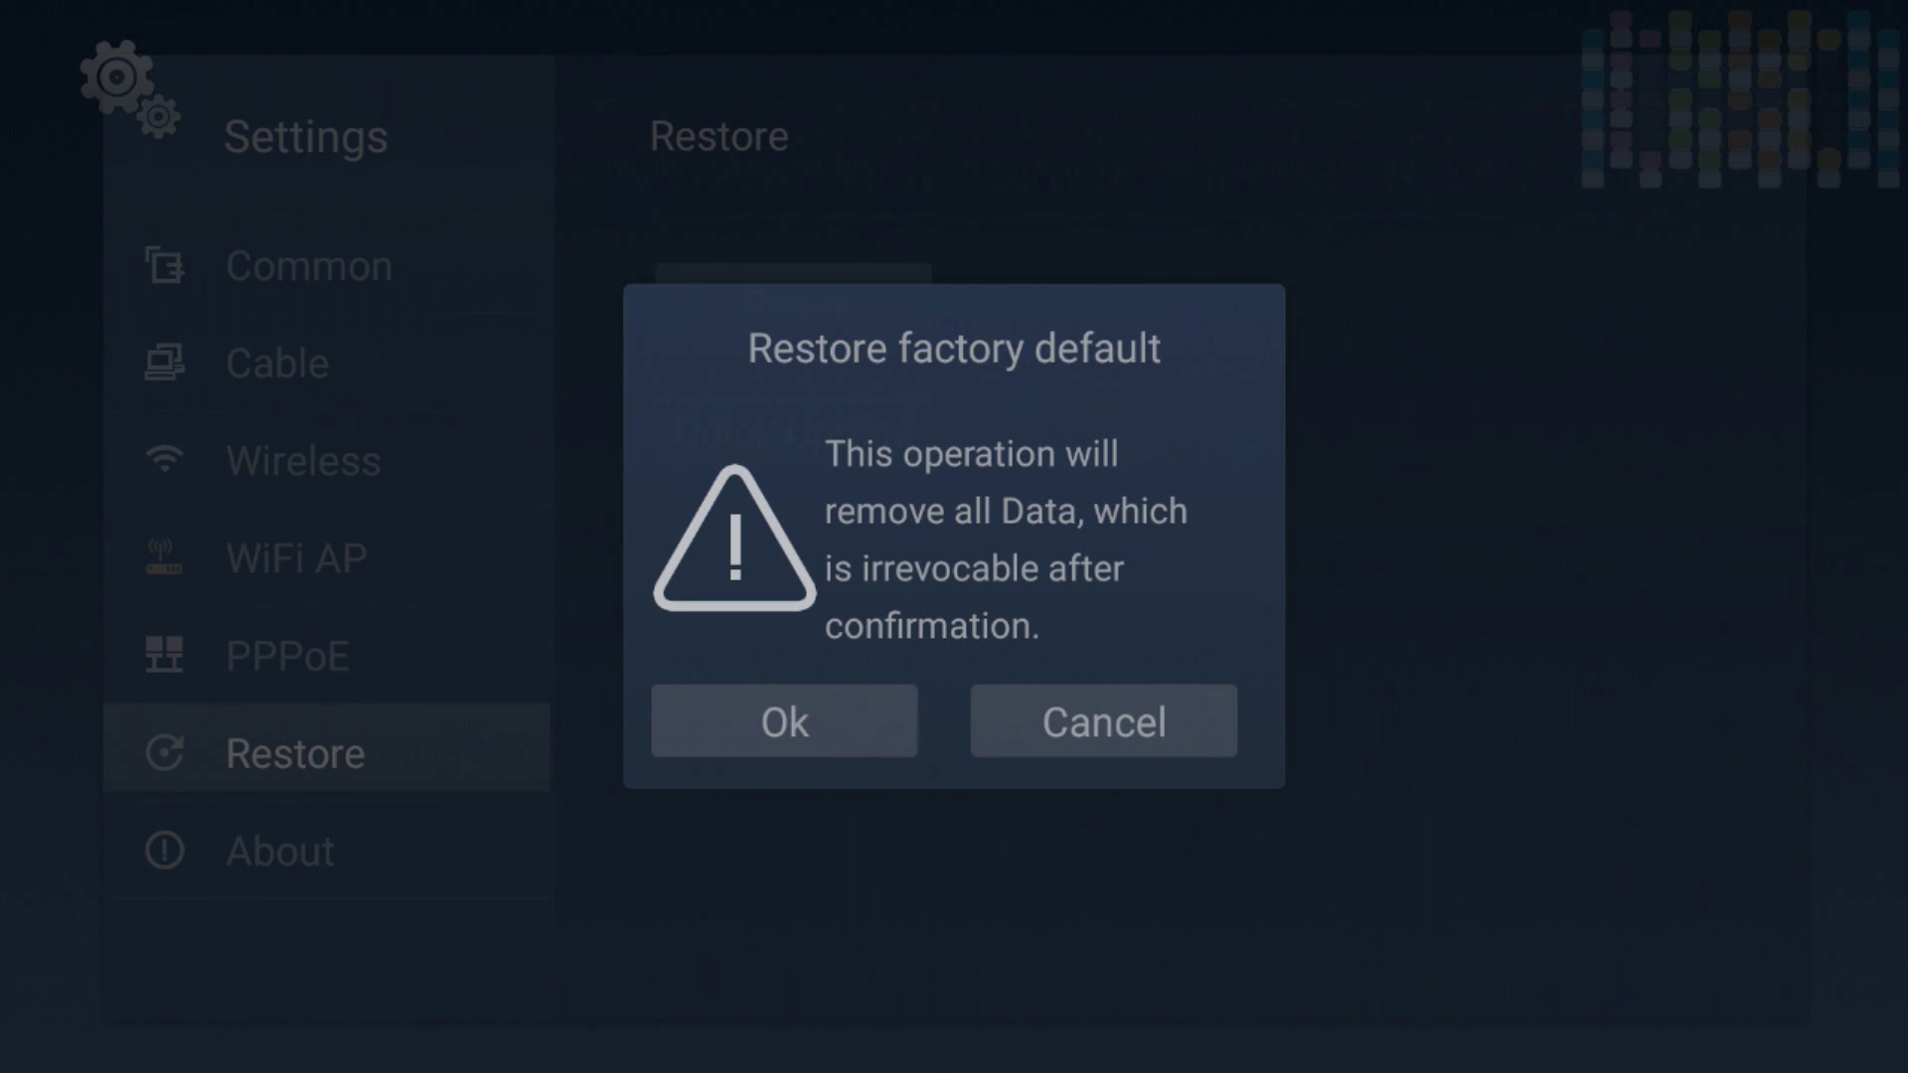
{"action": "key", "text": "Escape"}
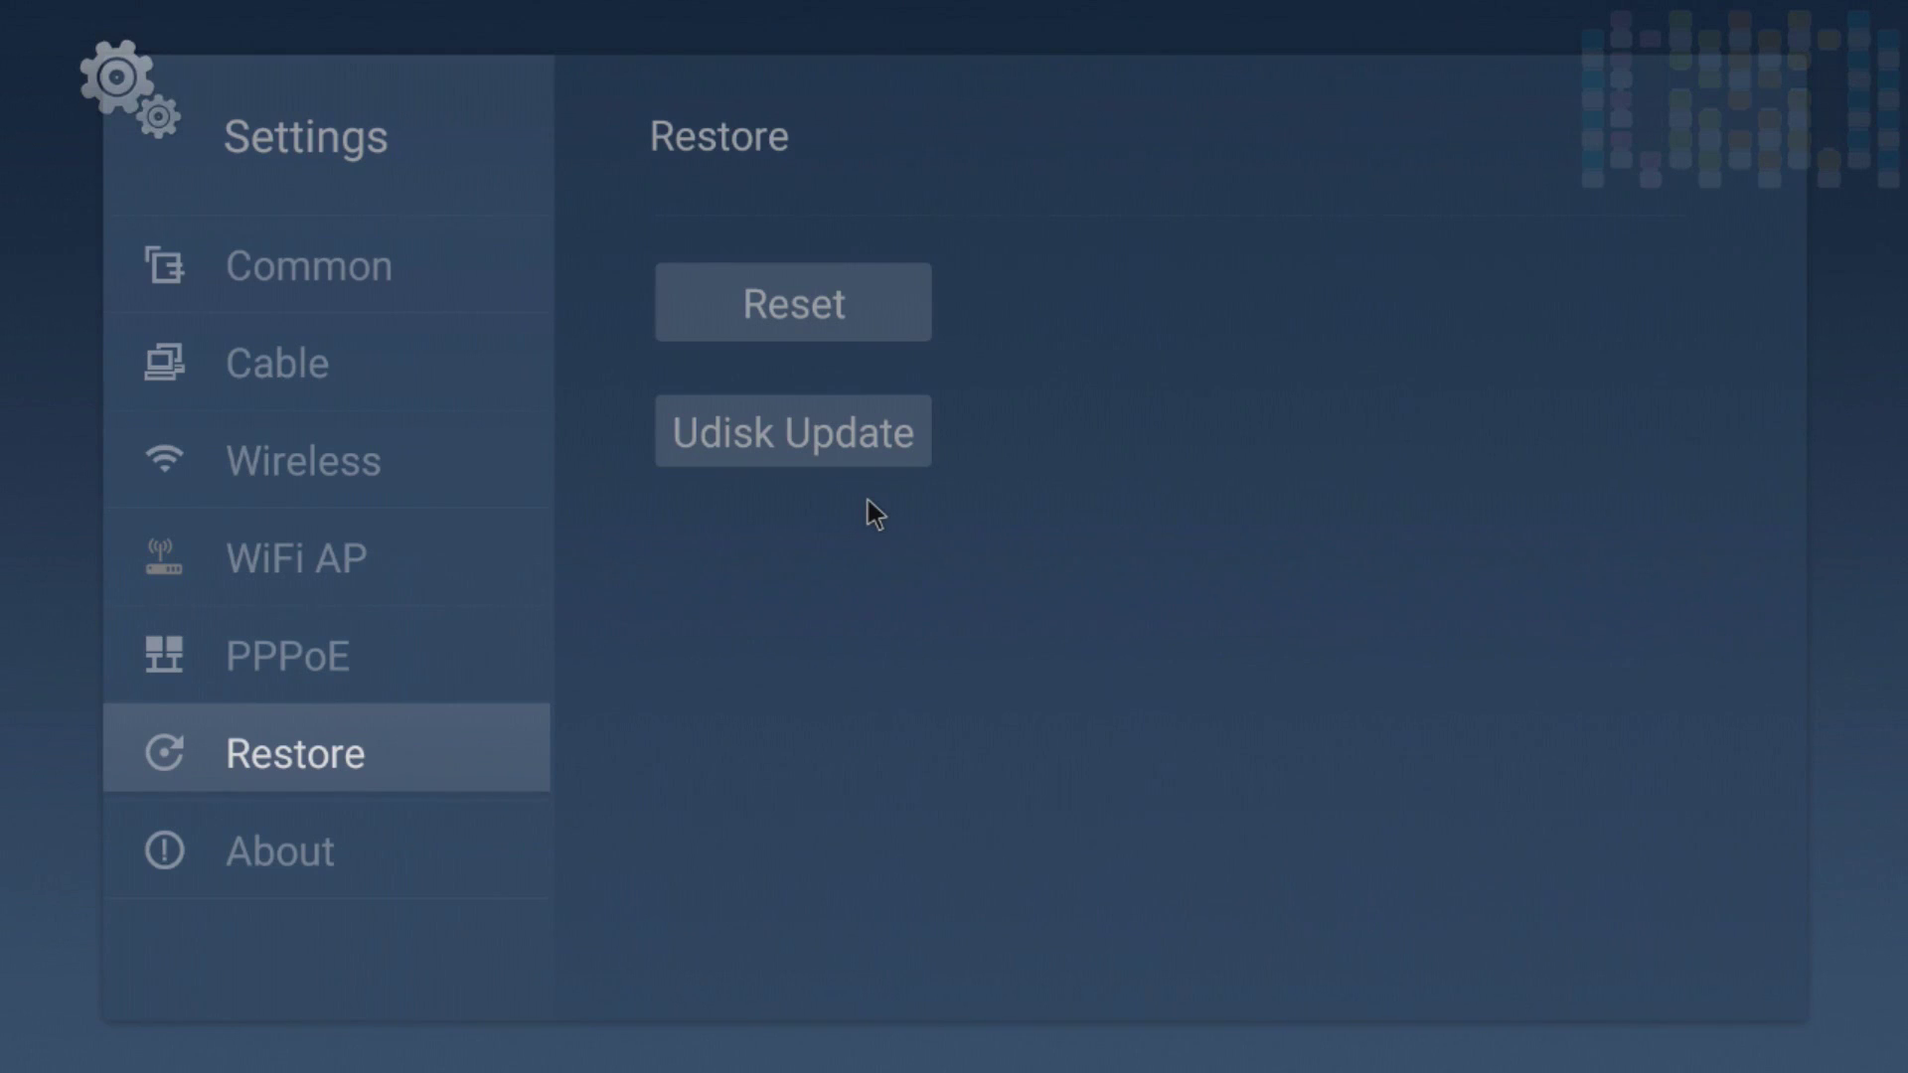
{"action": "key", "text": "Escape"}
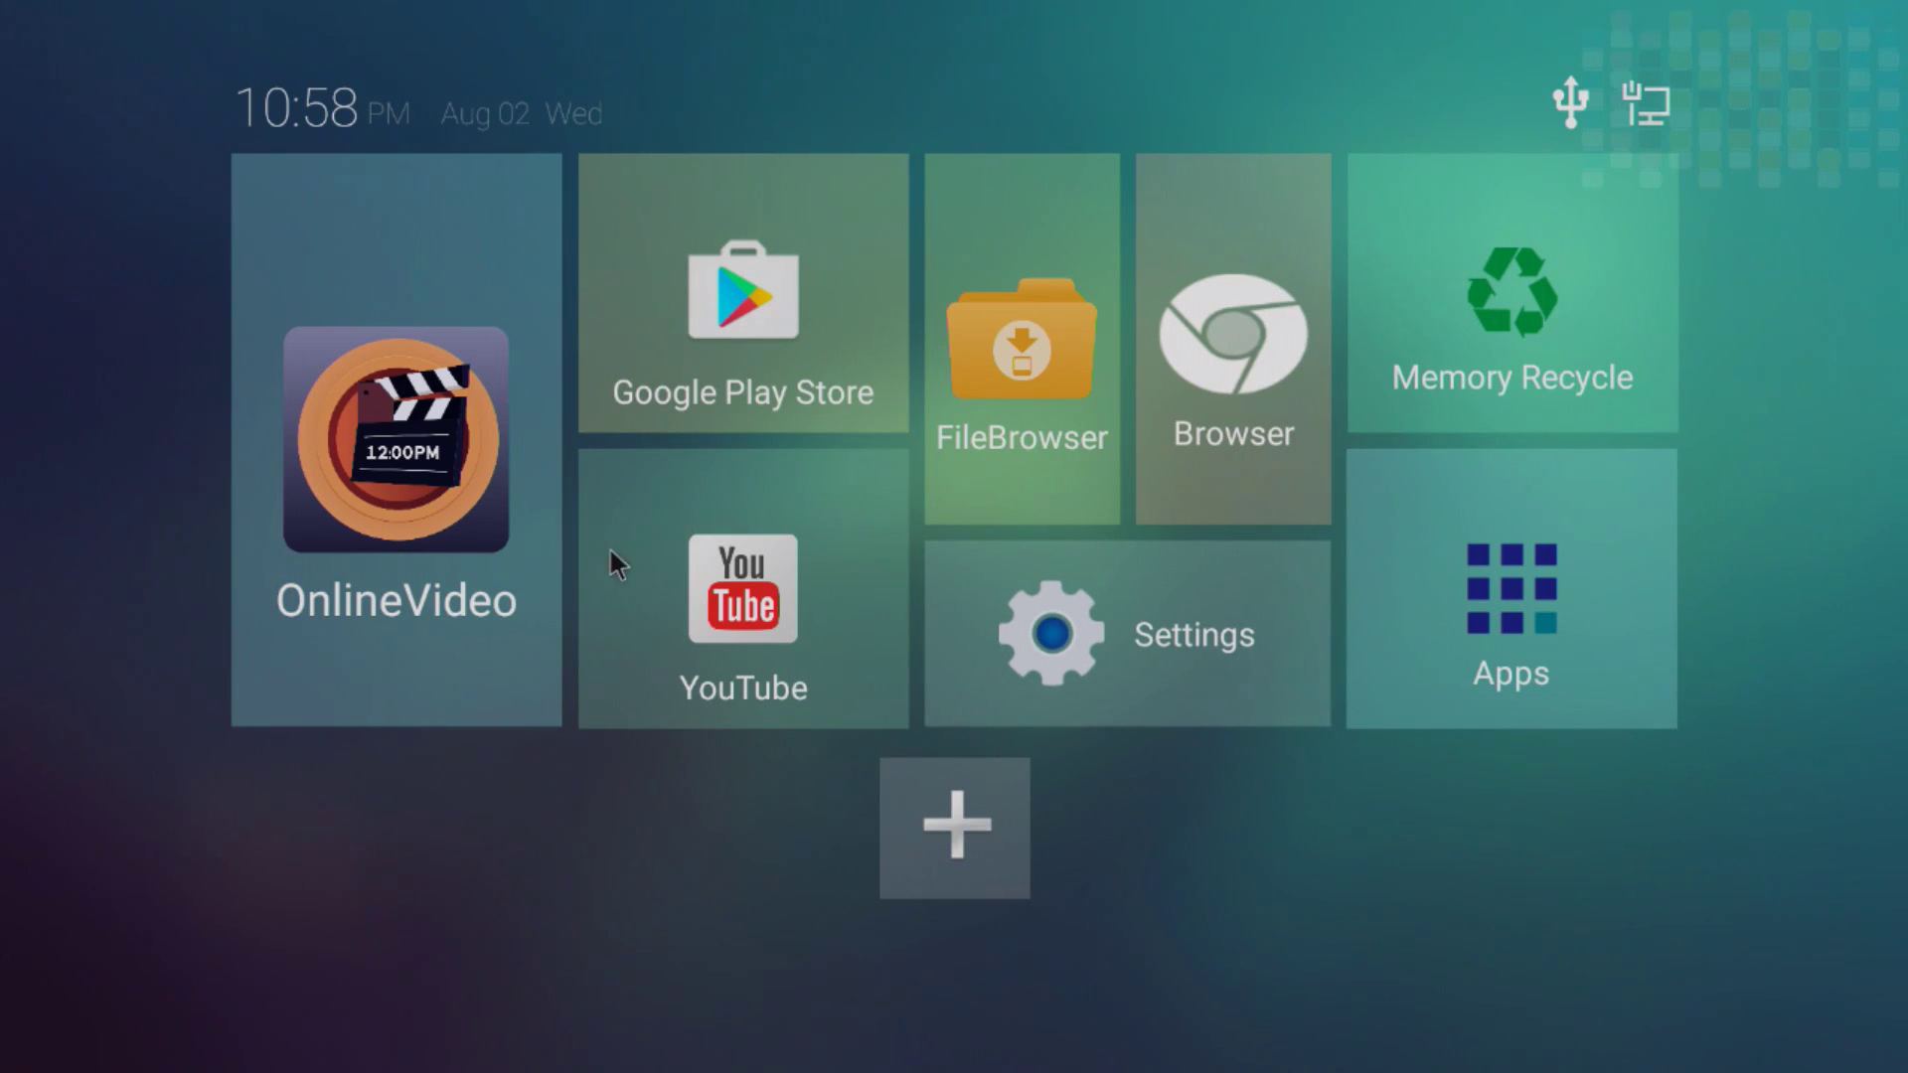
{"action": "left_click", "coordinate": [479, 623]}
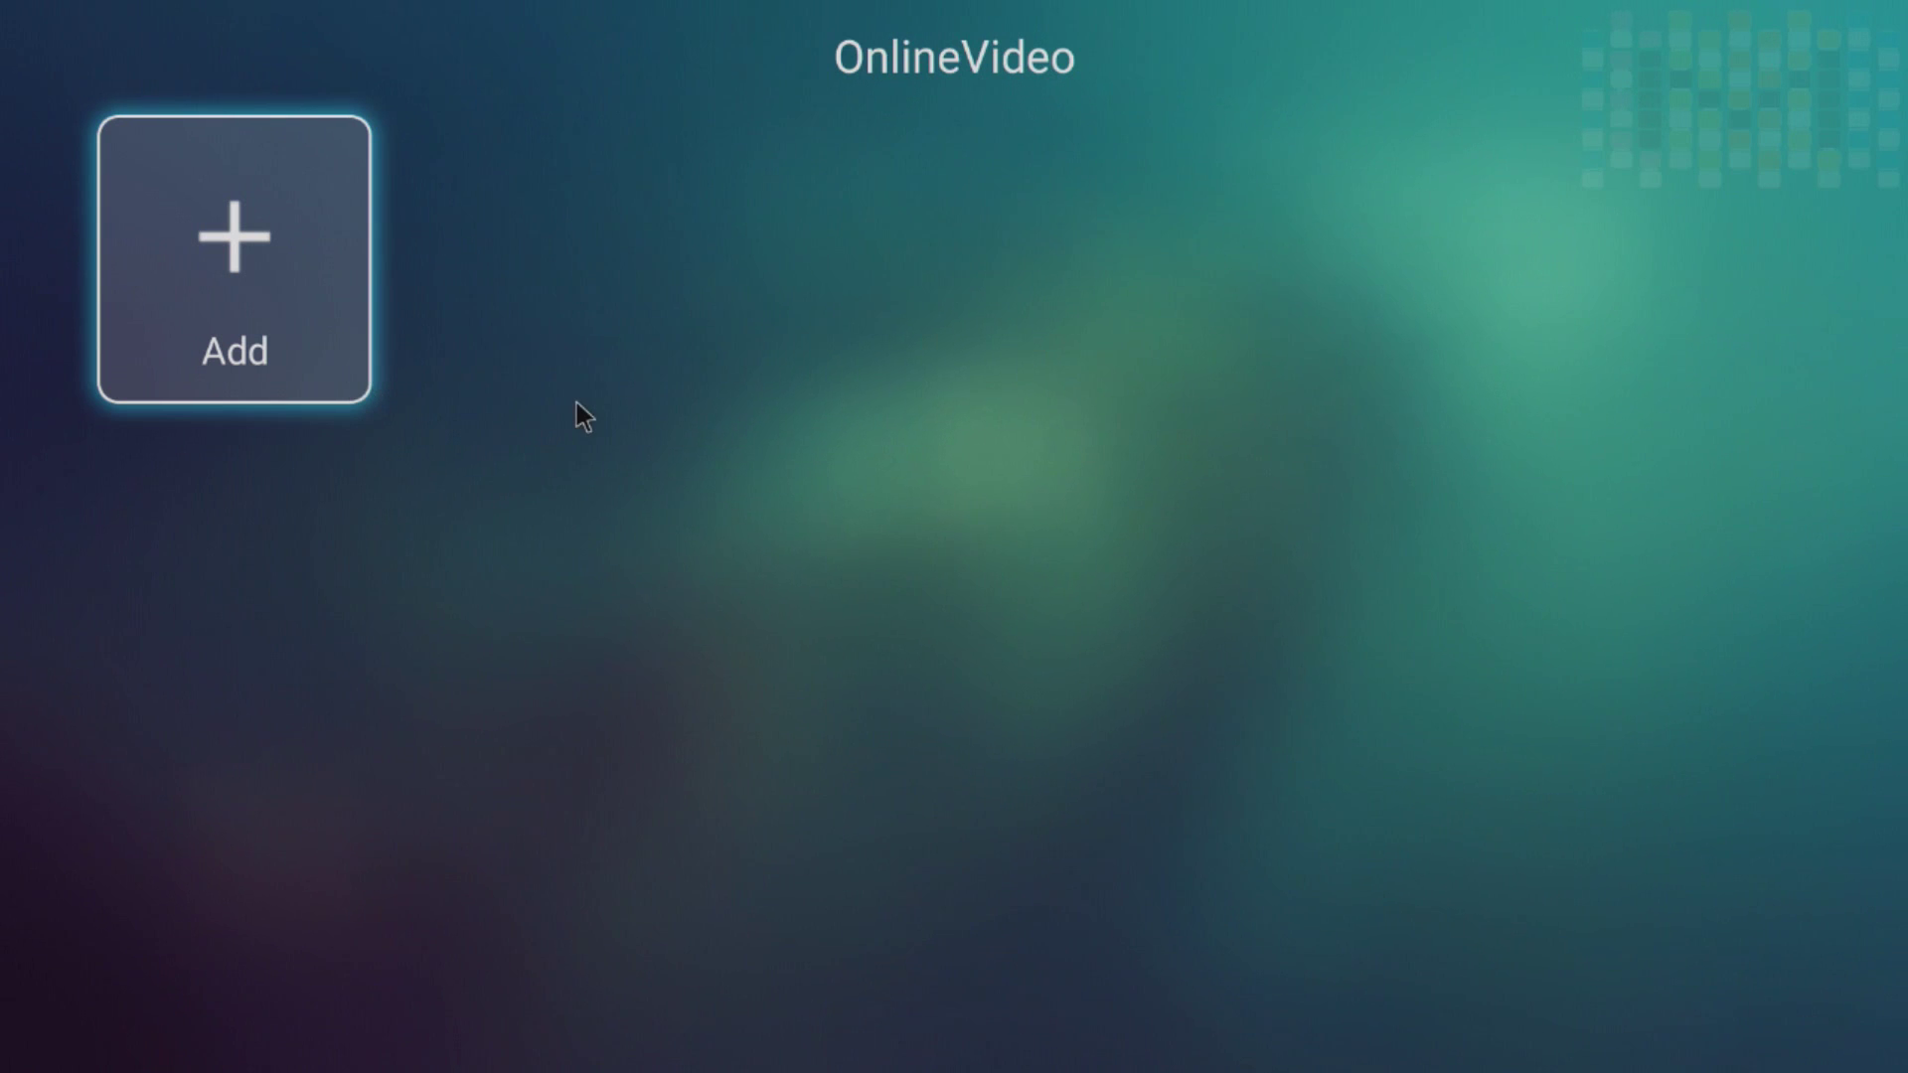
{"action": "key", "text": "Escape"}
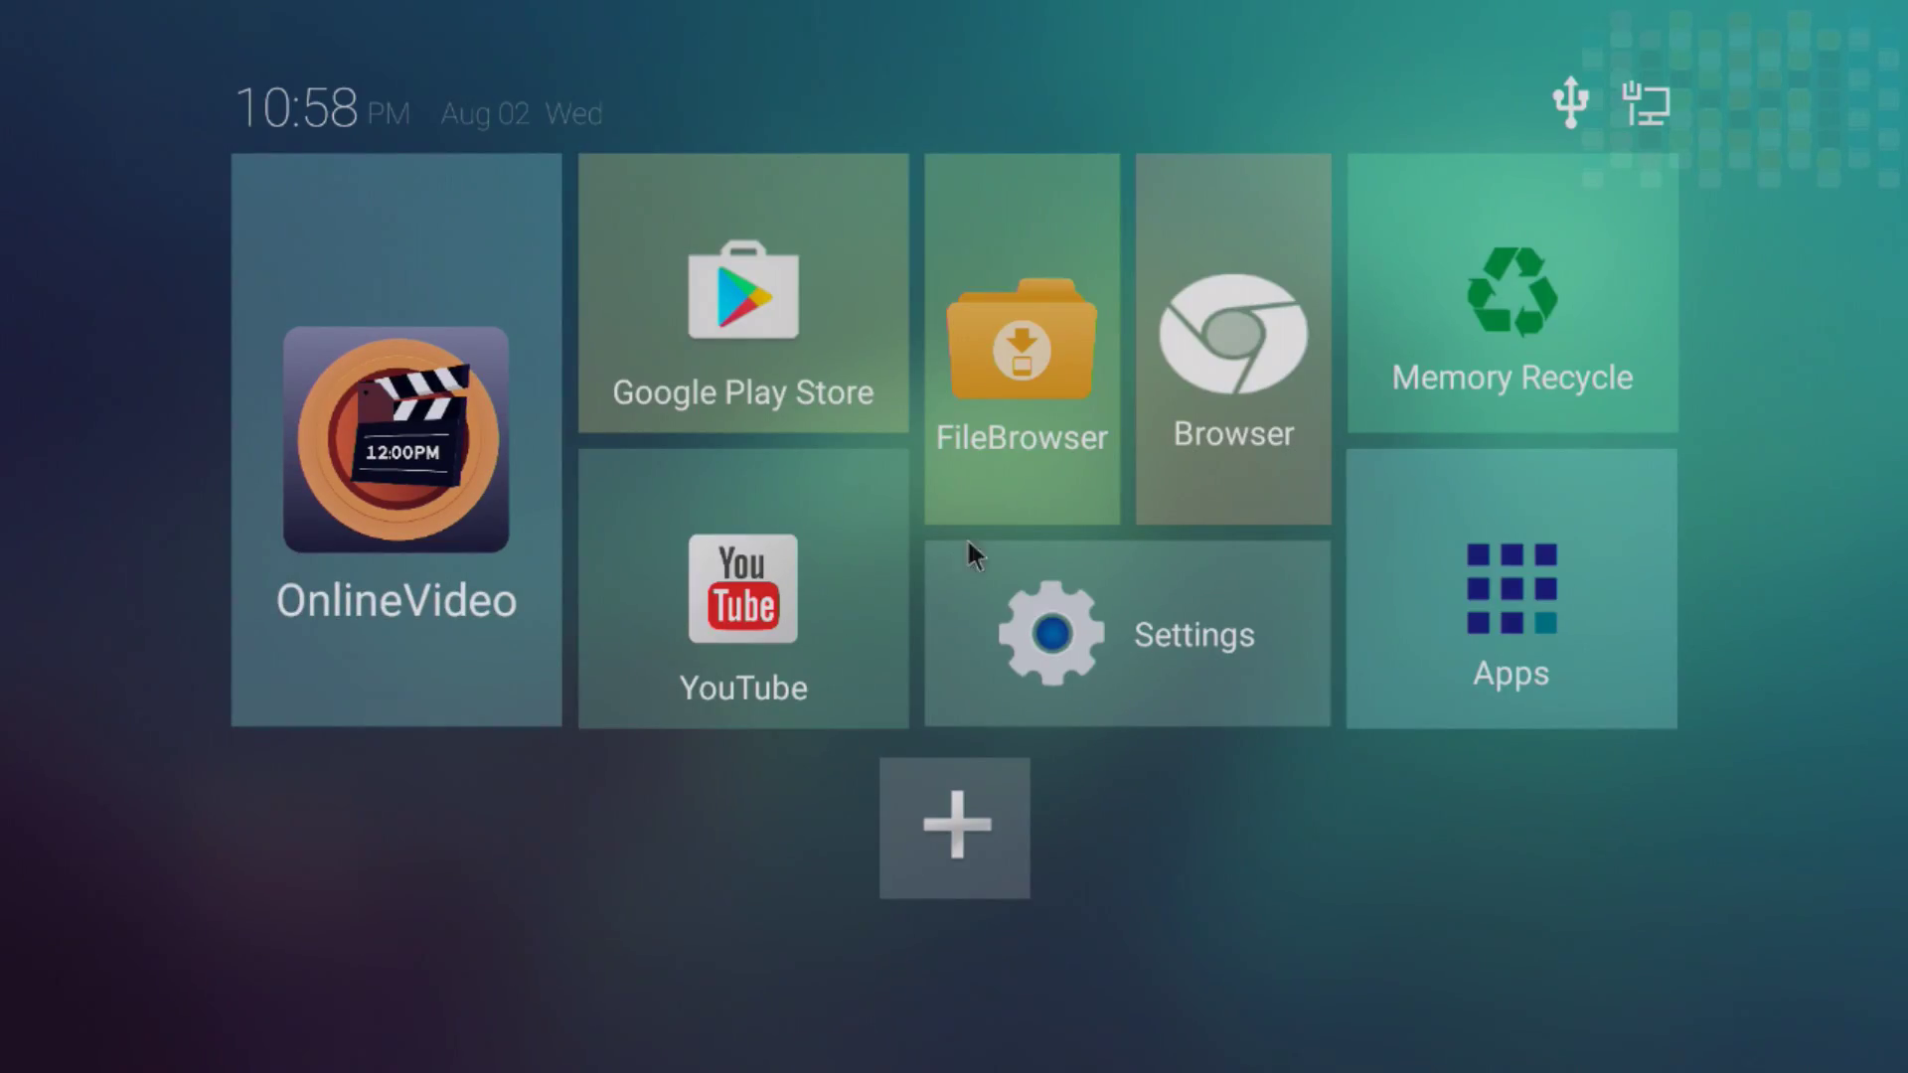
{"action": "left_click", "coordinate": [976, 442]}
{"action": "key", "text": "Escape"}
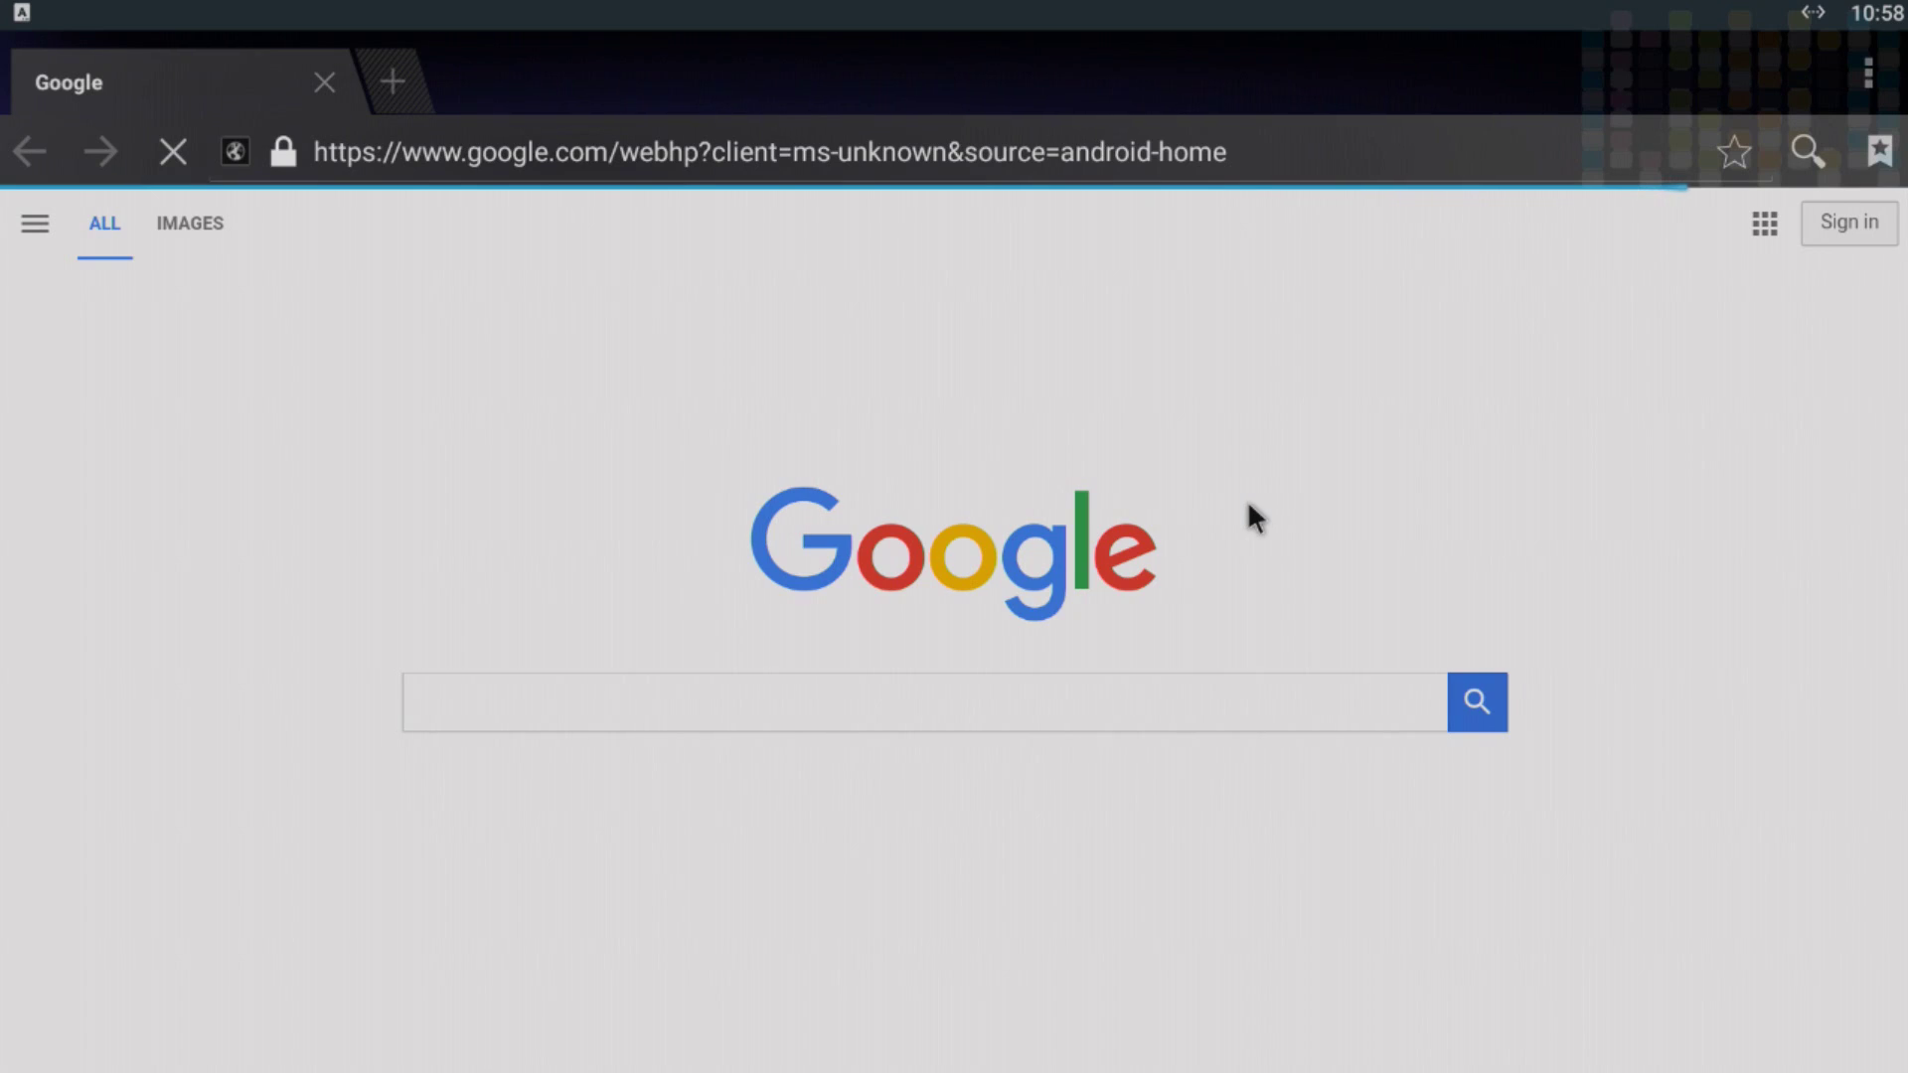
{"action": "key", "text": "Escape"}
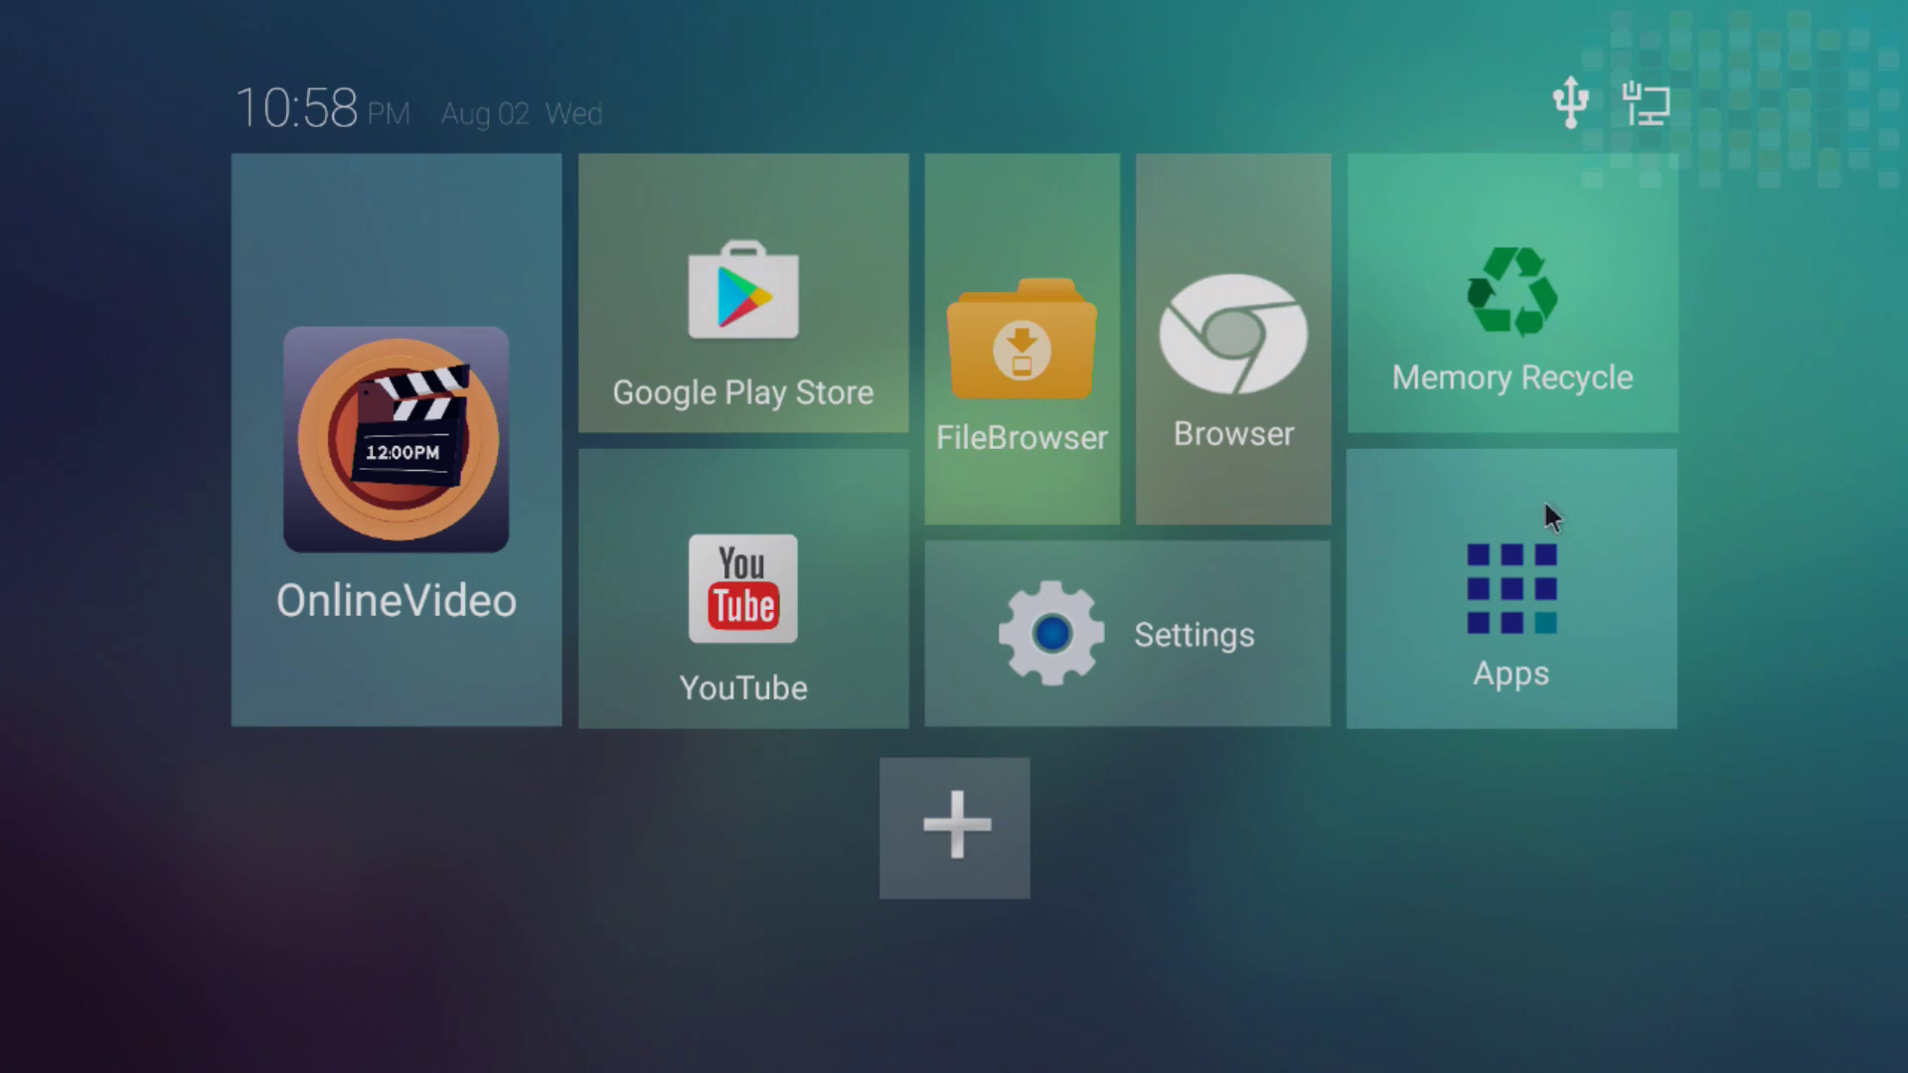
{"action": "left_click", "coordinate": [1552, 612]}
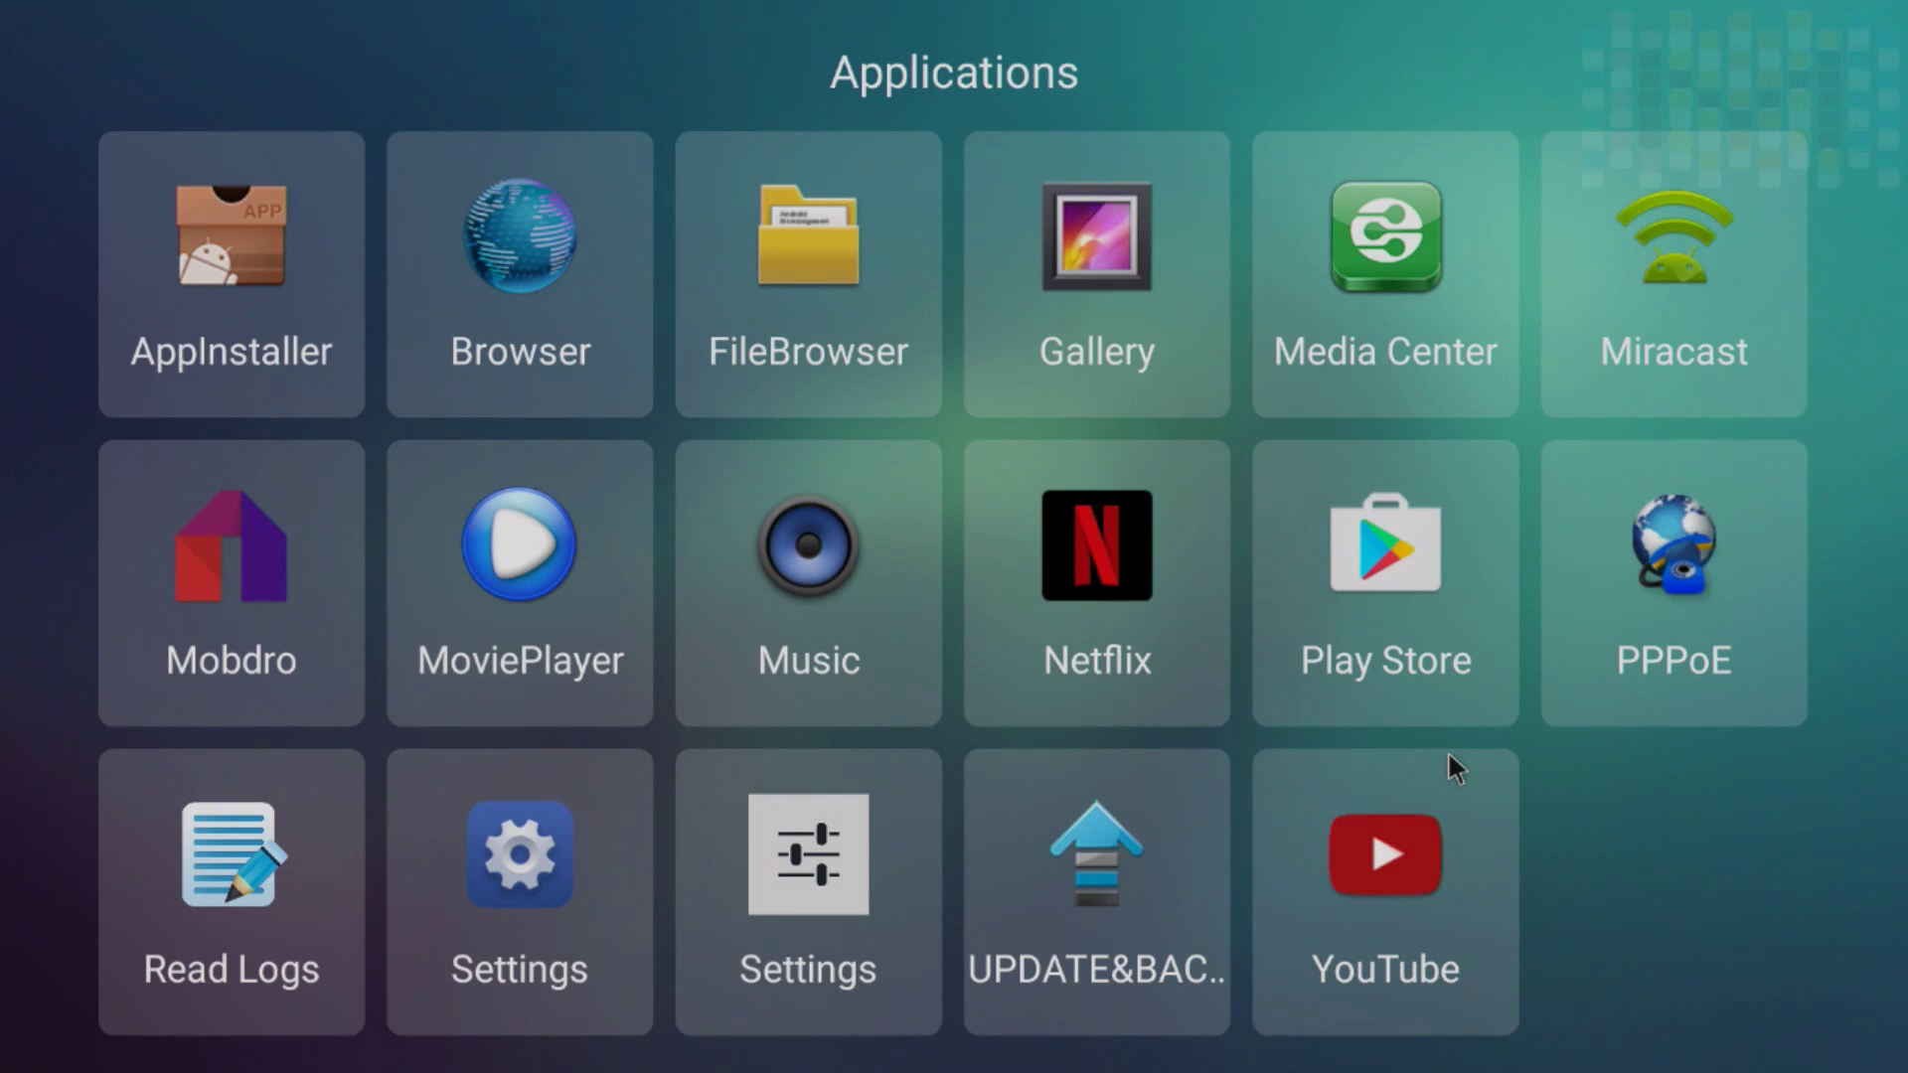
{"action": "left_click", "coordinate": [1677, 363]}
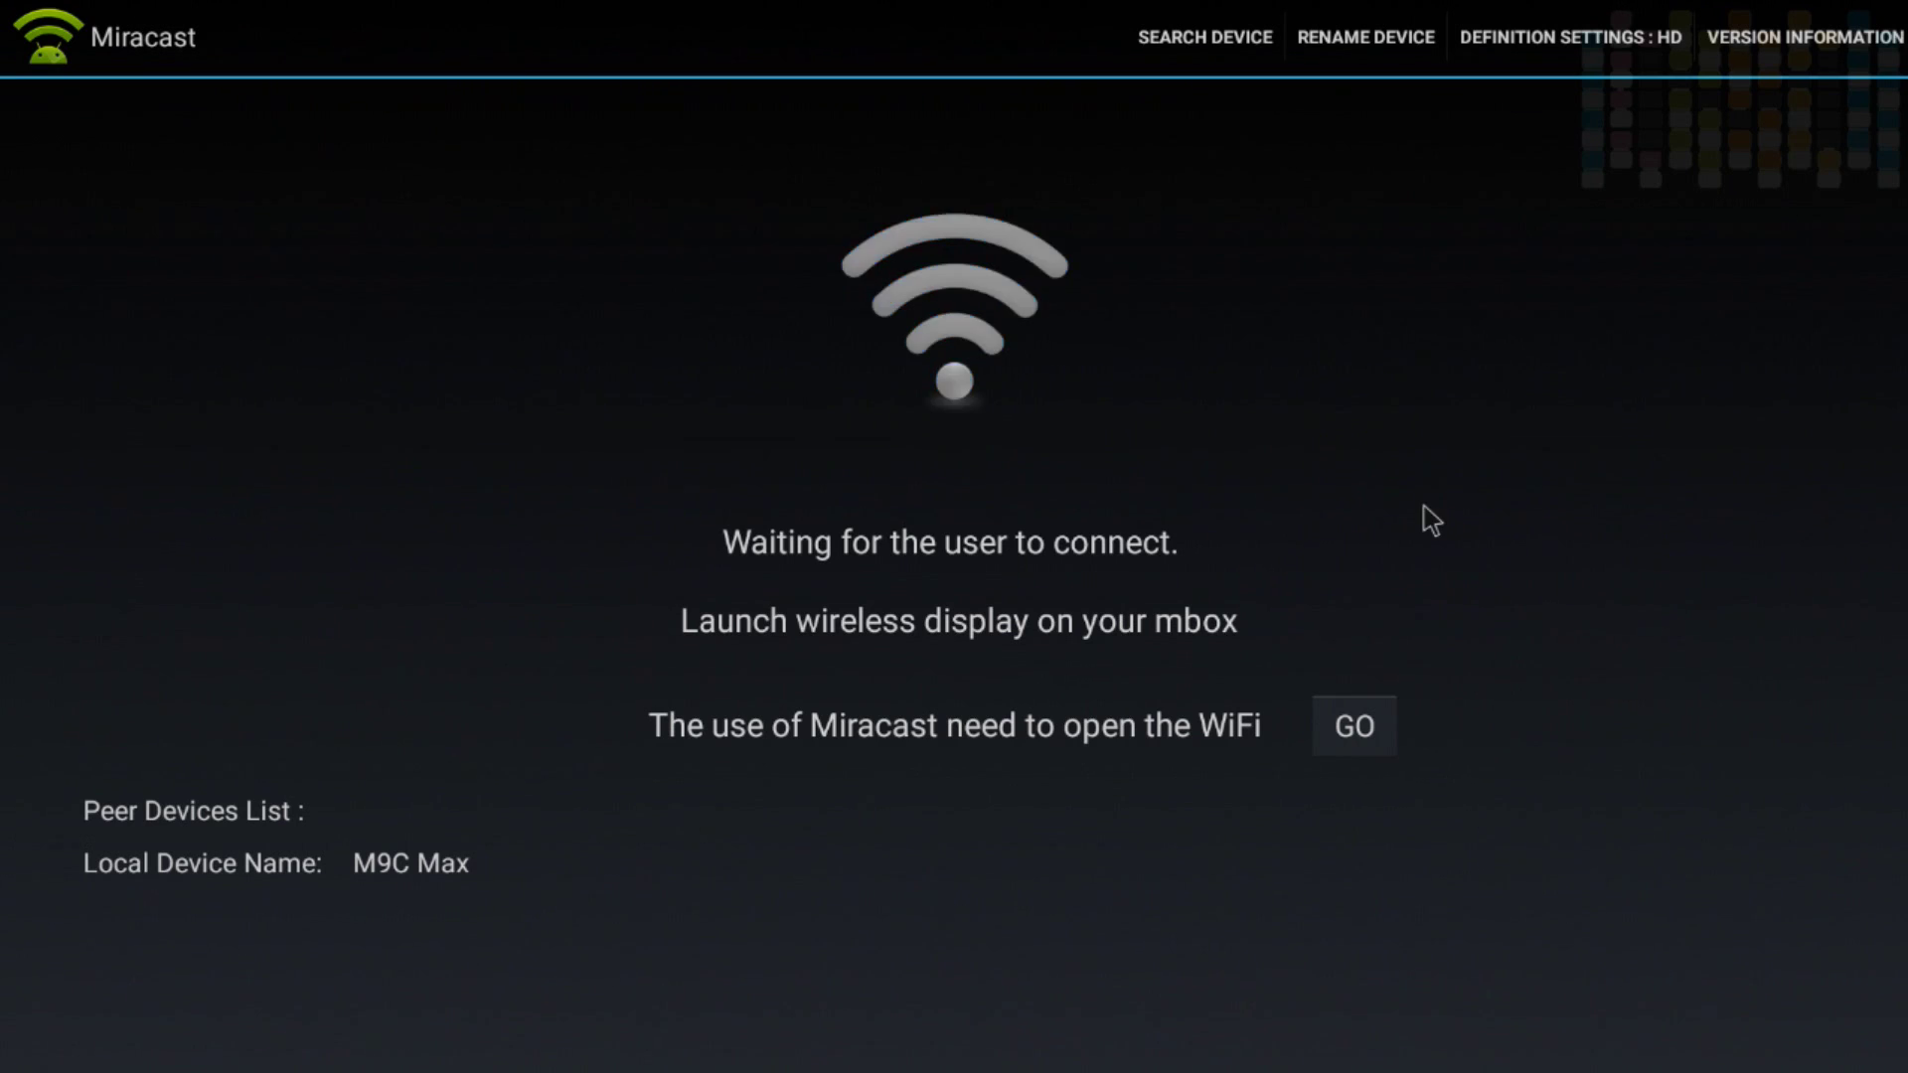
{"action": "key", "text": "Escape"}
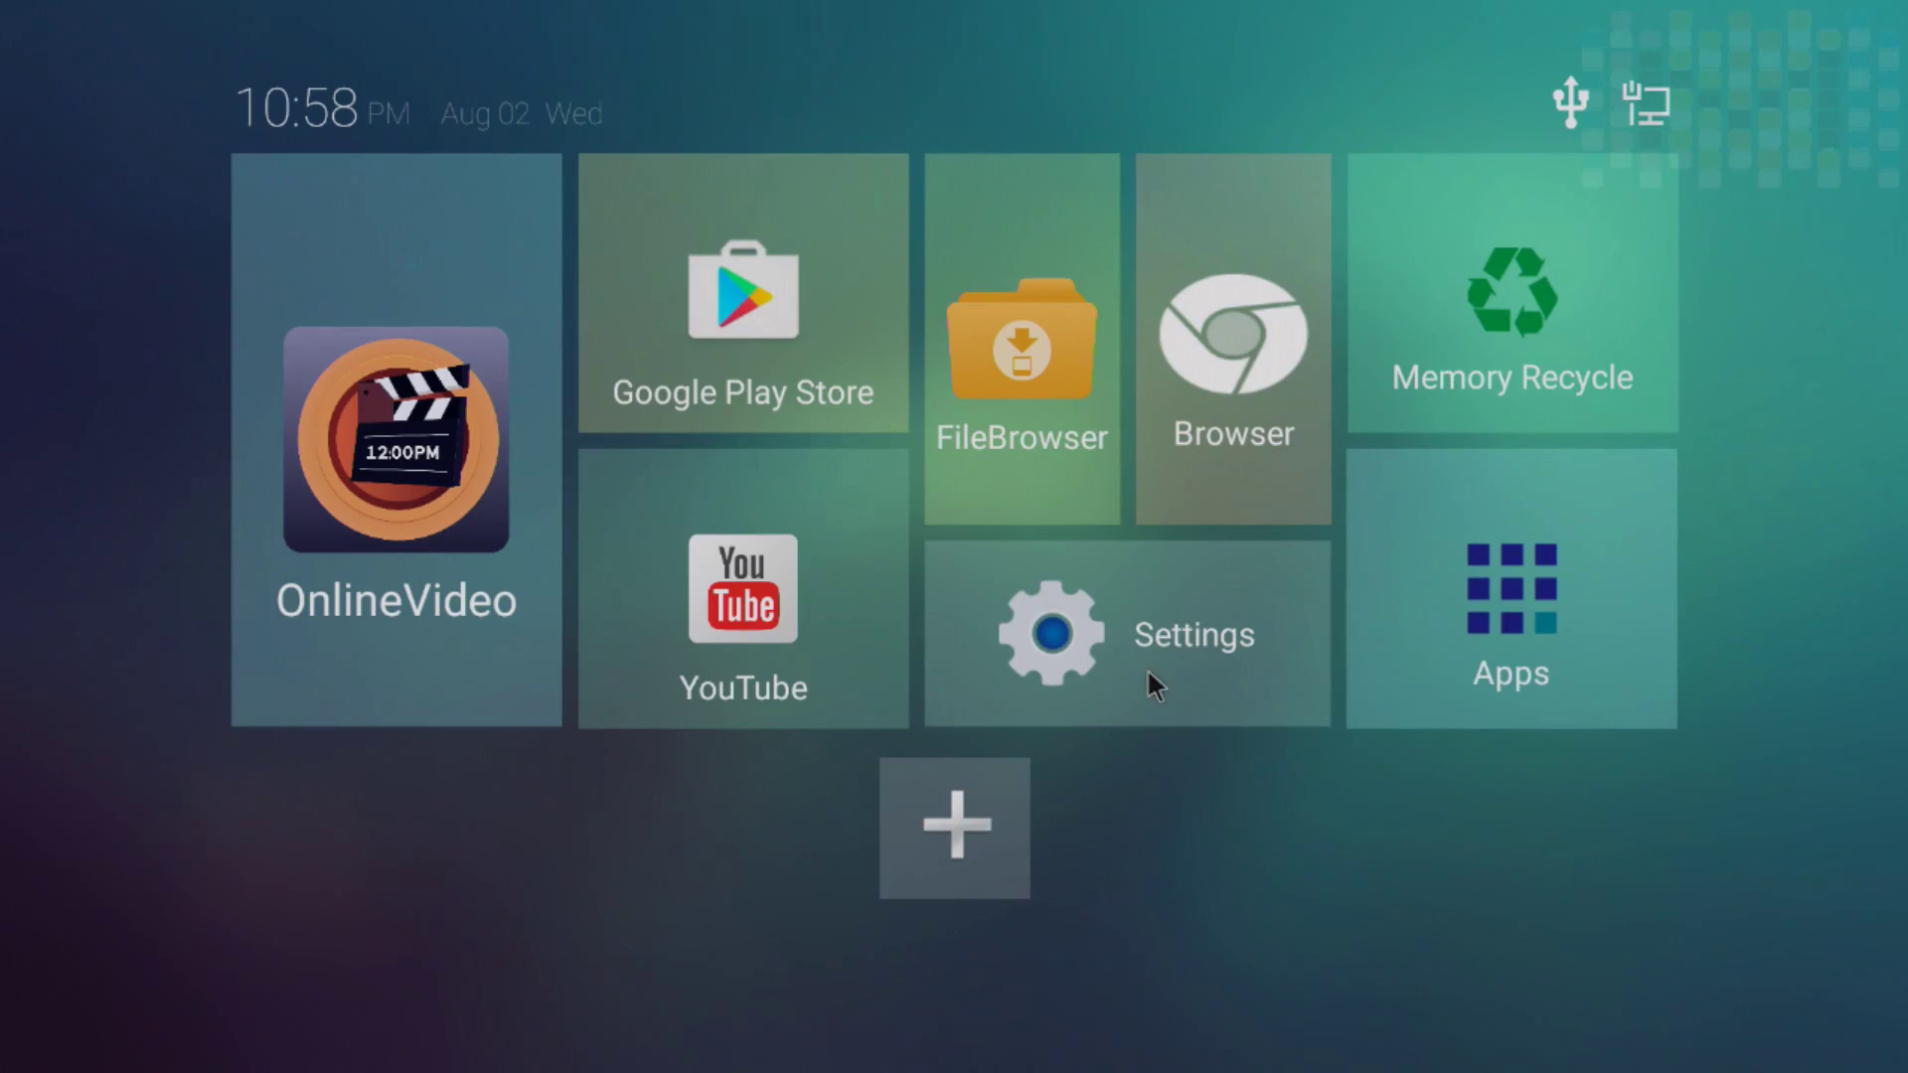
{"action": "left_click", "coordinate": [1149, 674]}
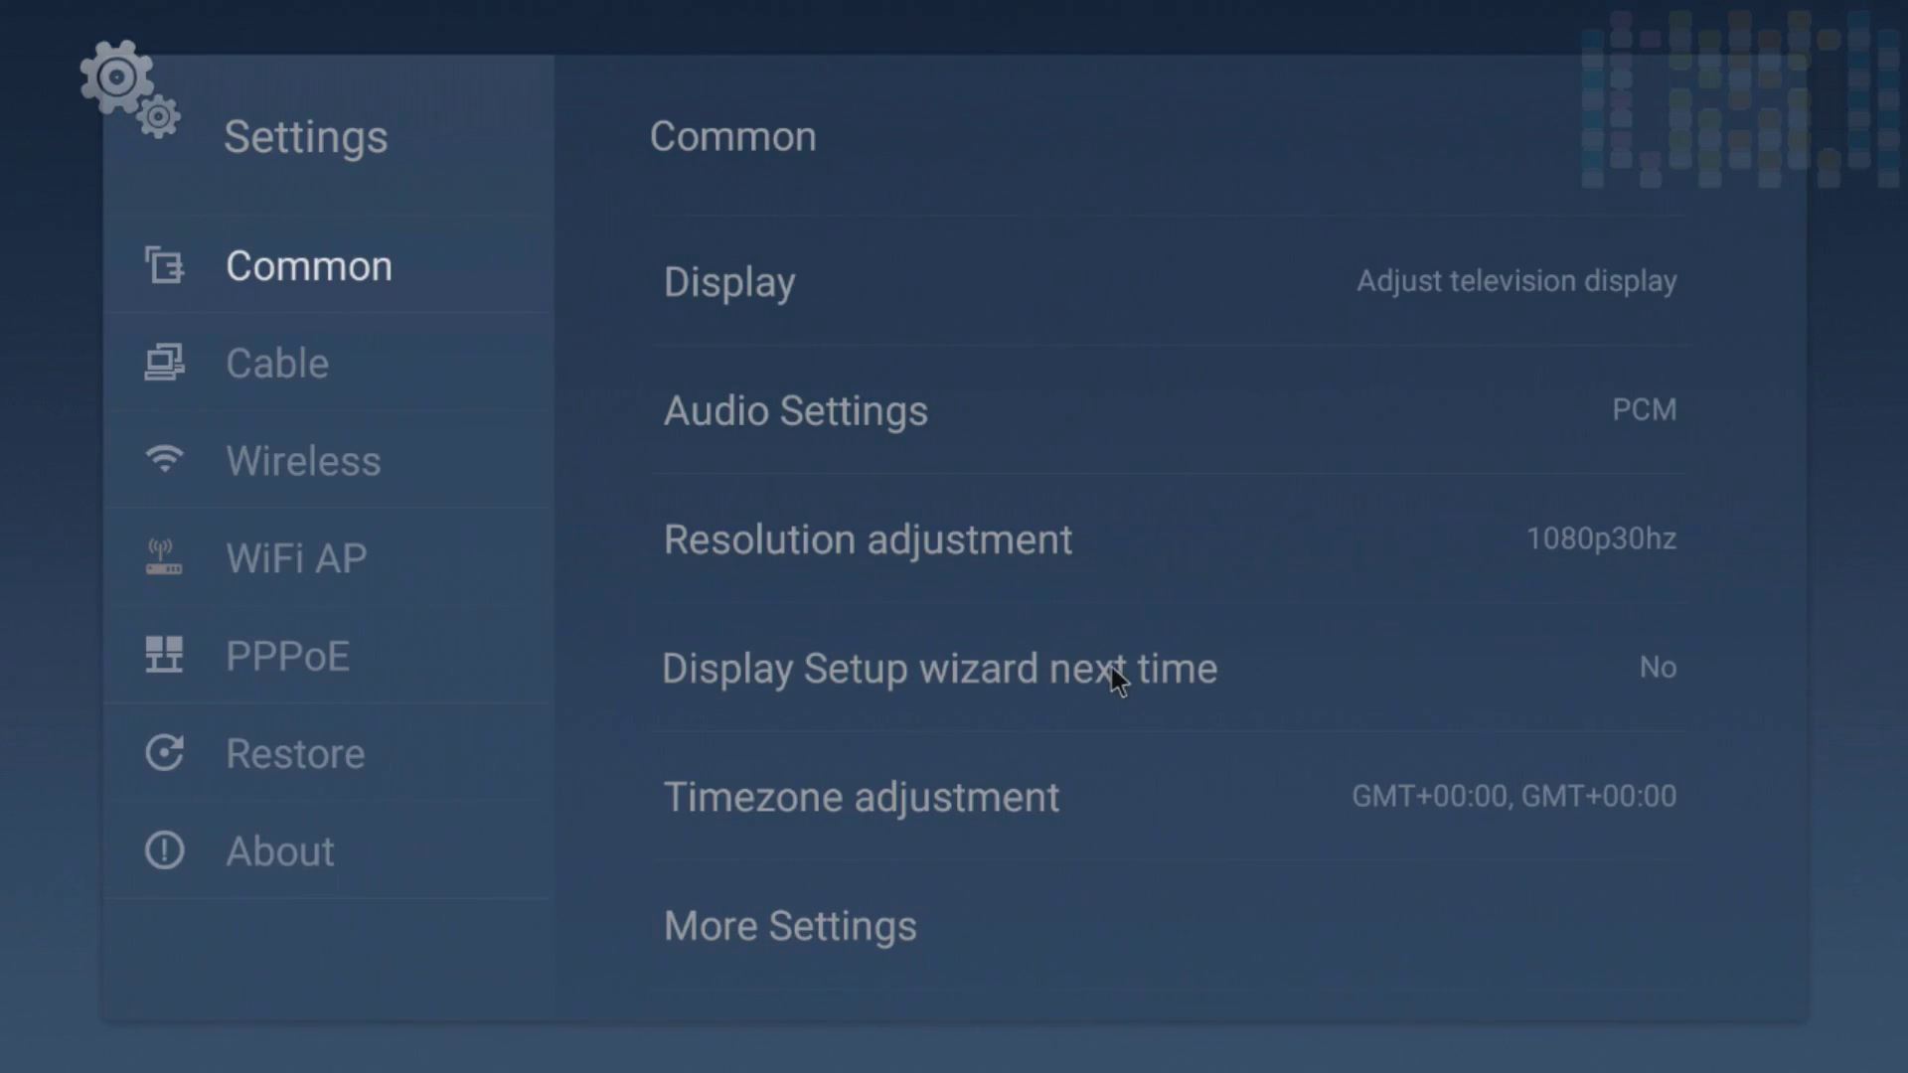
Step: Go into More Settings and open the Display category
{"action": "left_click", "coordinate": [844, 932]}
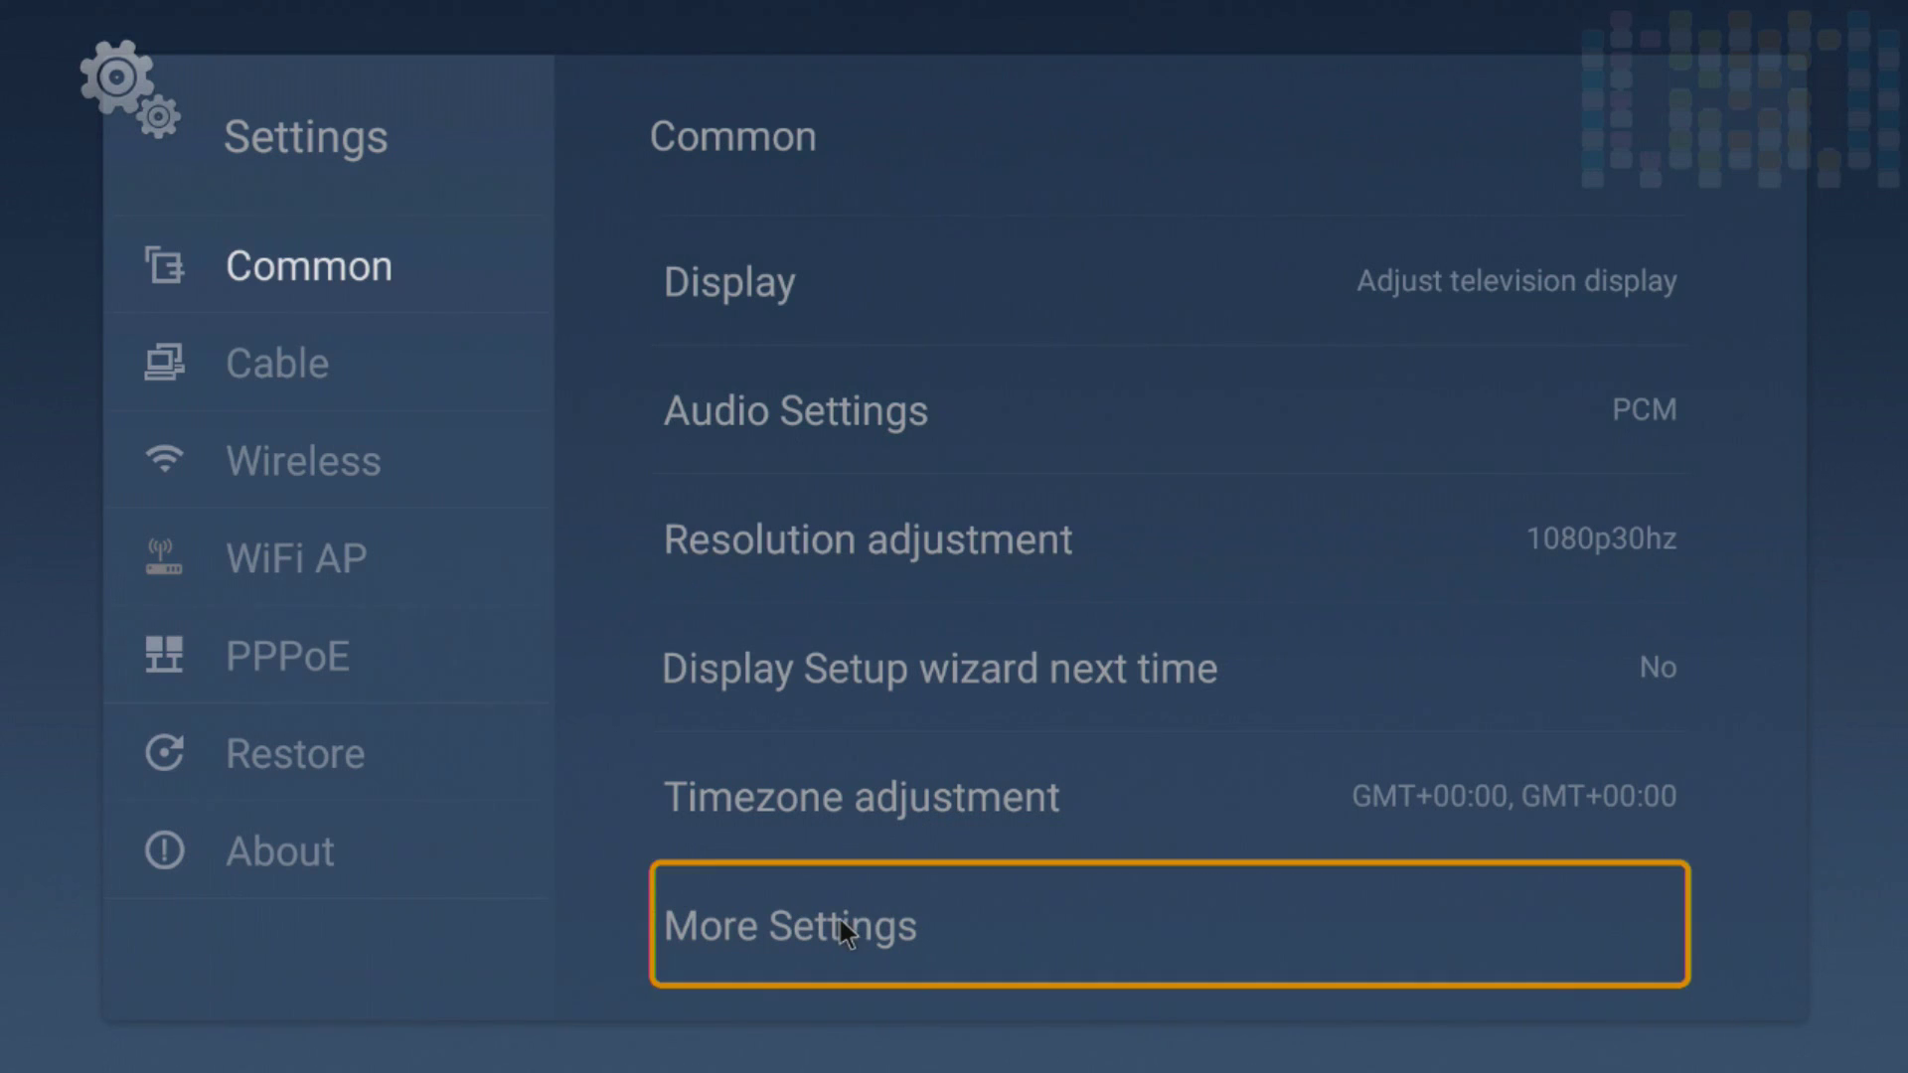
{"action": "left_click", "coordinate": [839, 924]}
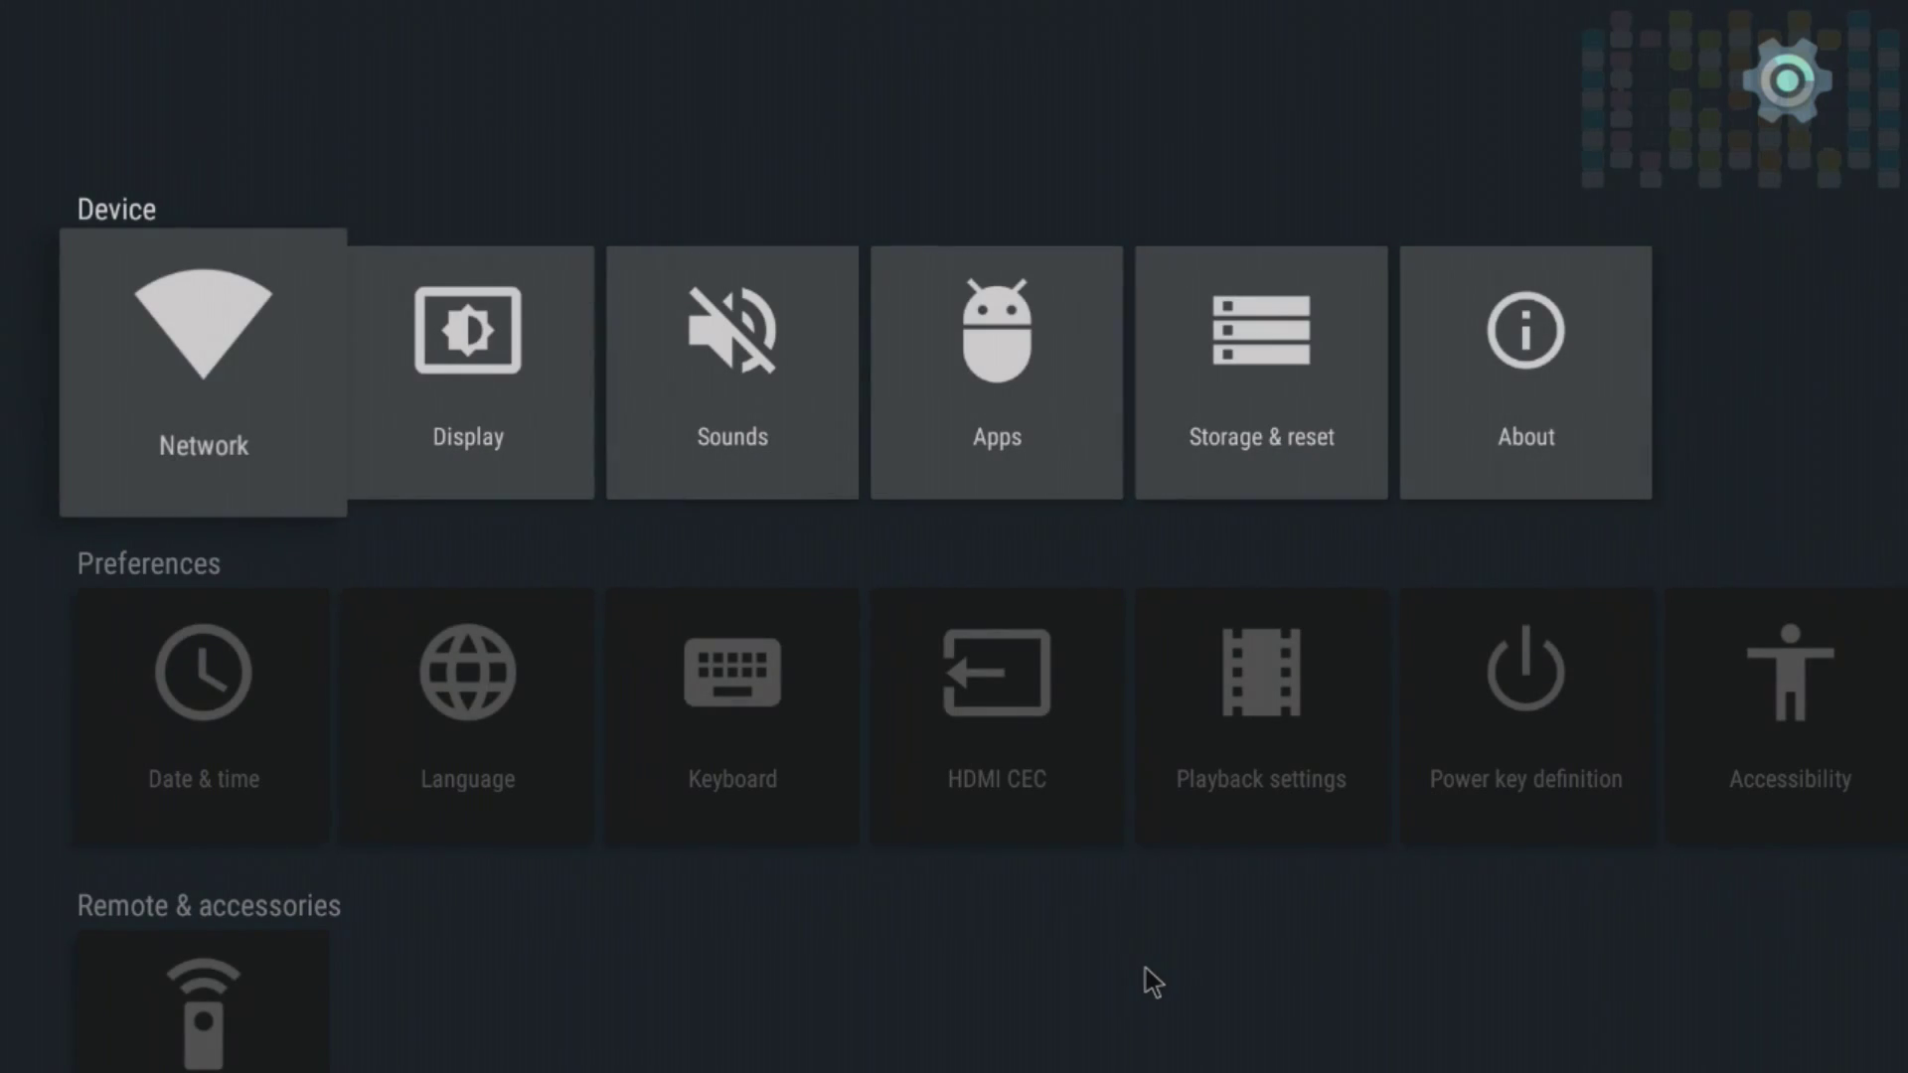
{"action": "left_click", "coordinate": [481, 426]}
{"action": "left_click", "coordinate": [481, 426]}
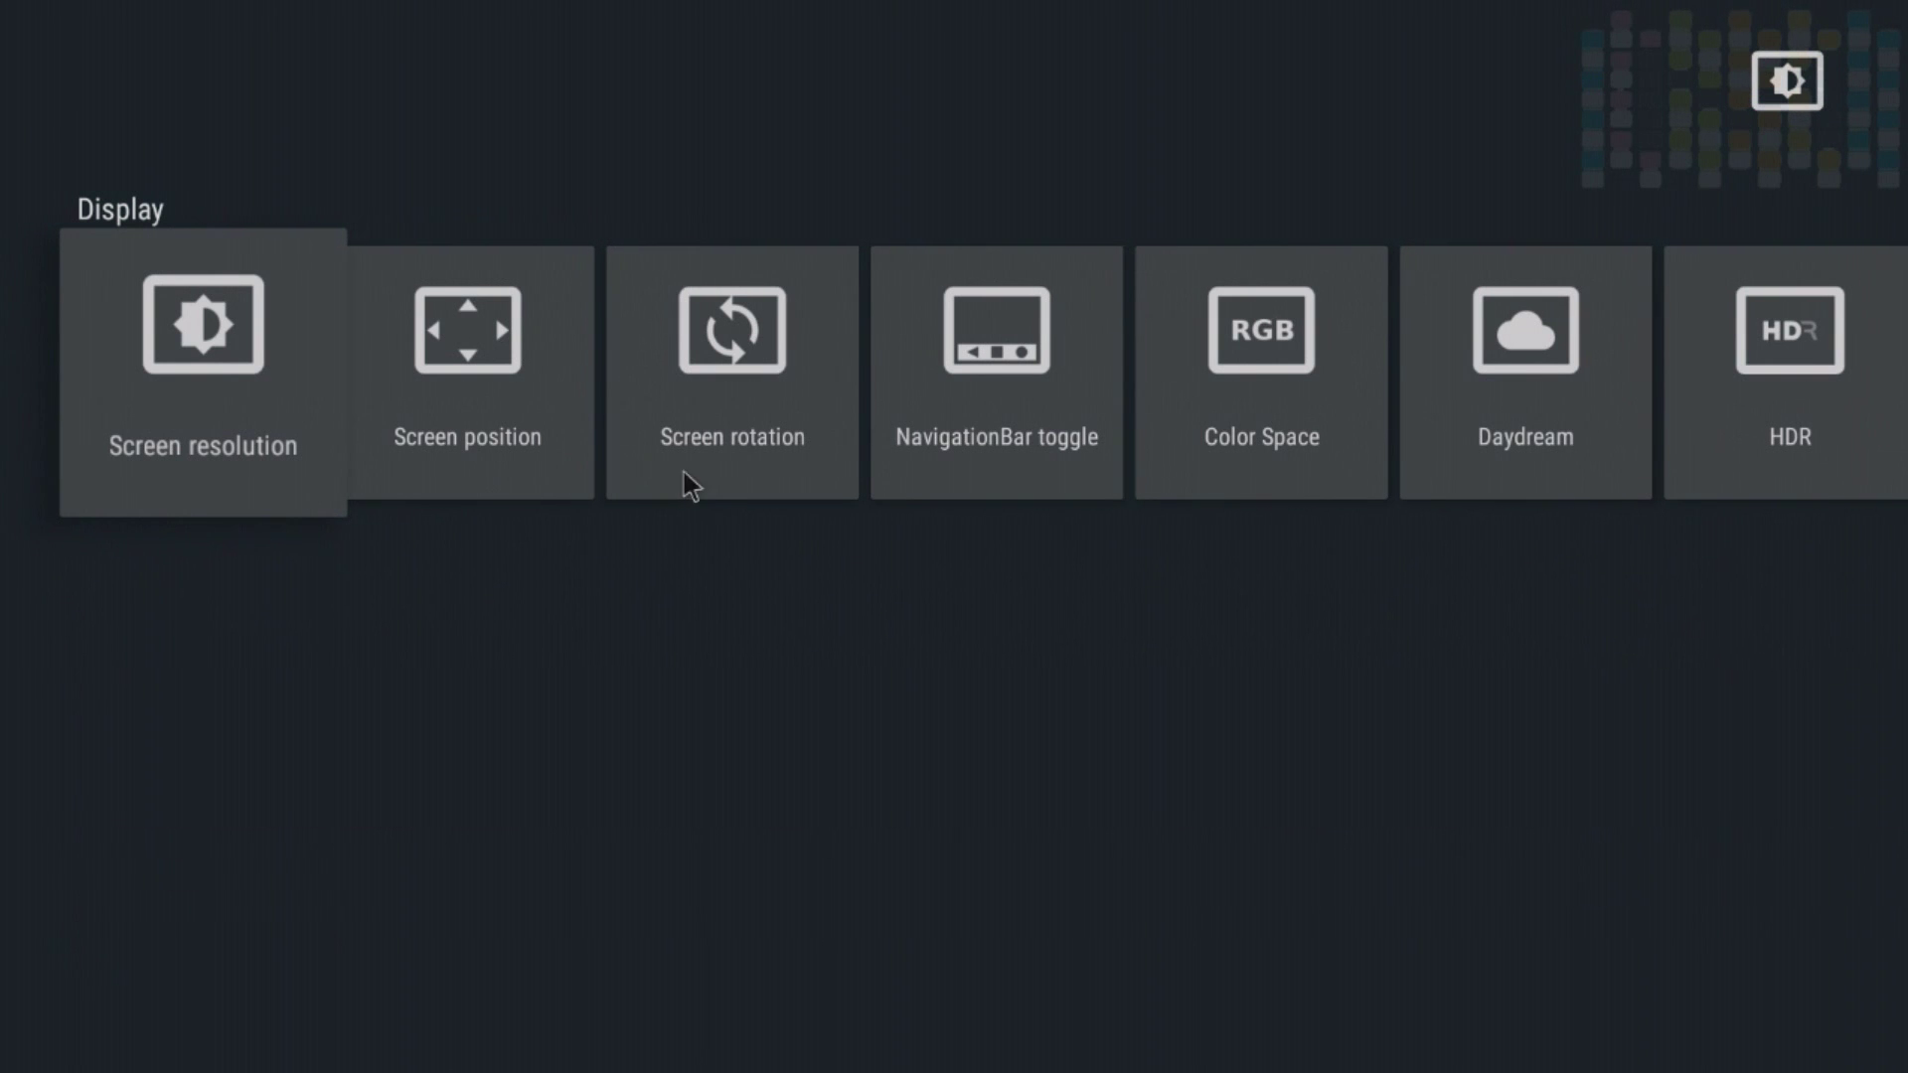
Step: Set the NavigationBar option to On, then go back and return to the home screen
{"action": "left_click", "coordinate": [1006, 425]}
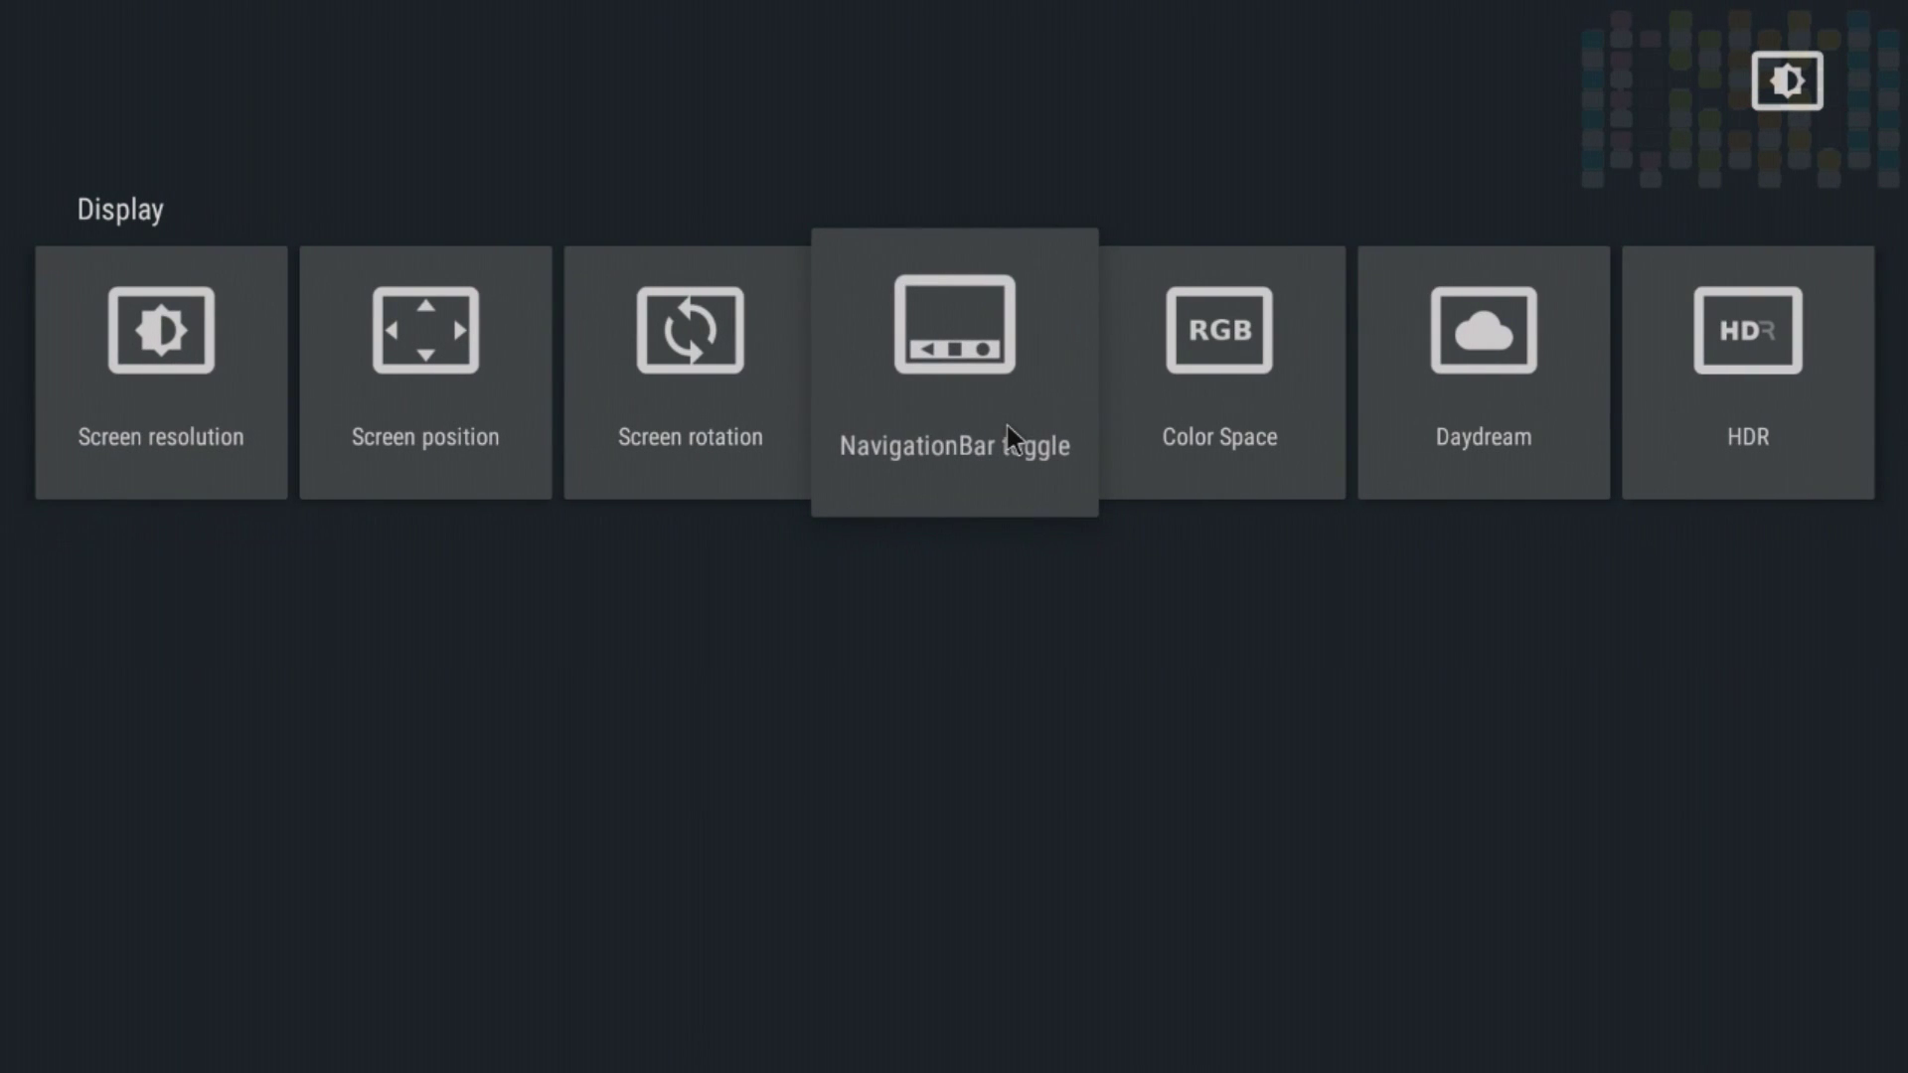
{"action": "left_click", "coordinate": [1005, 421]}
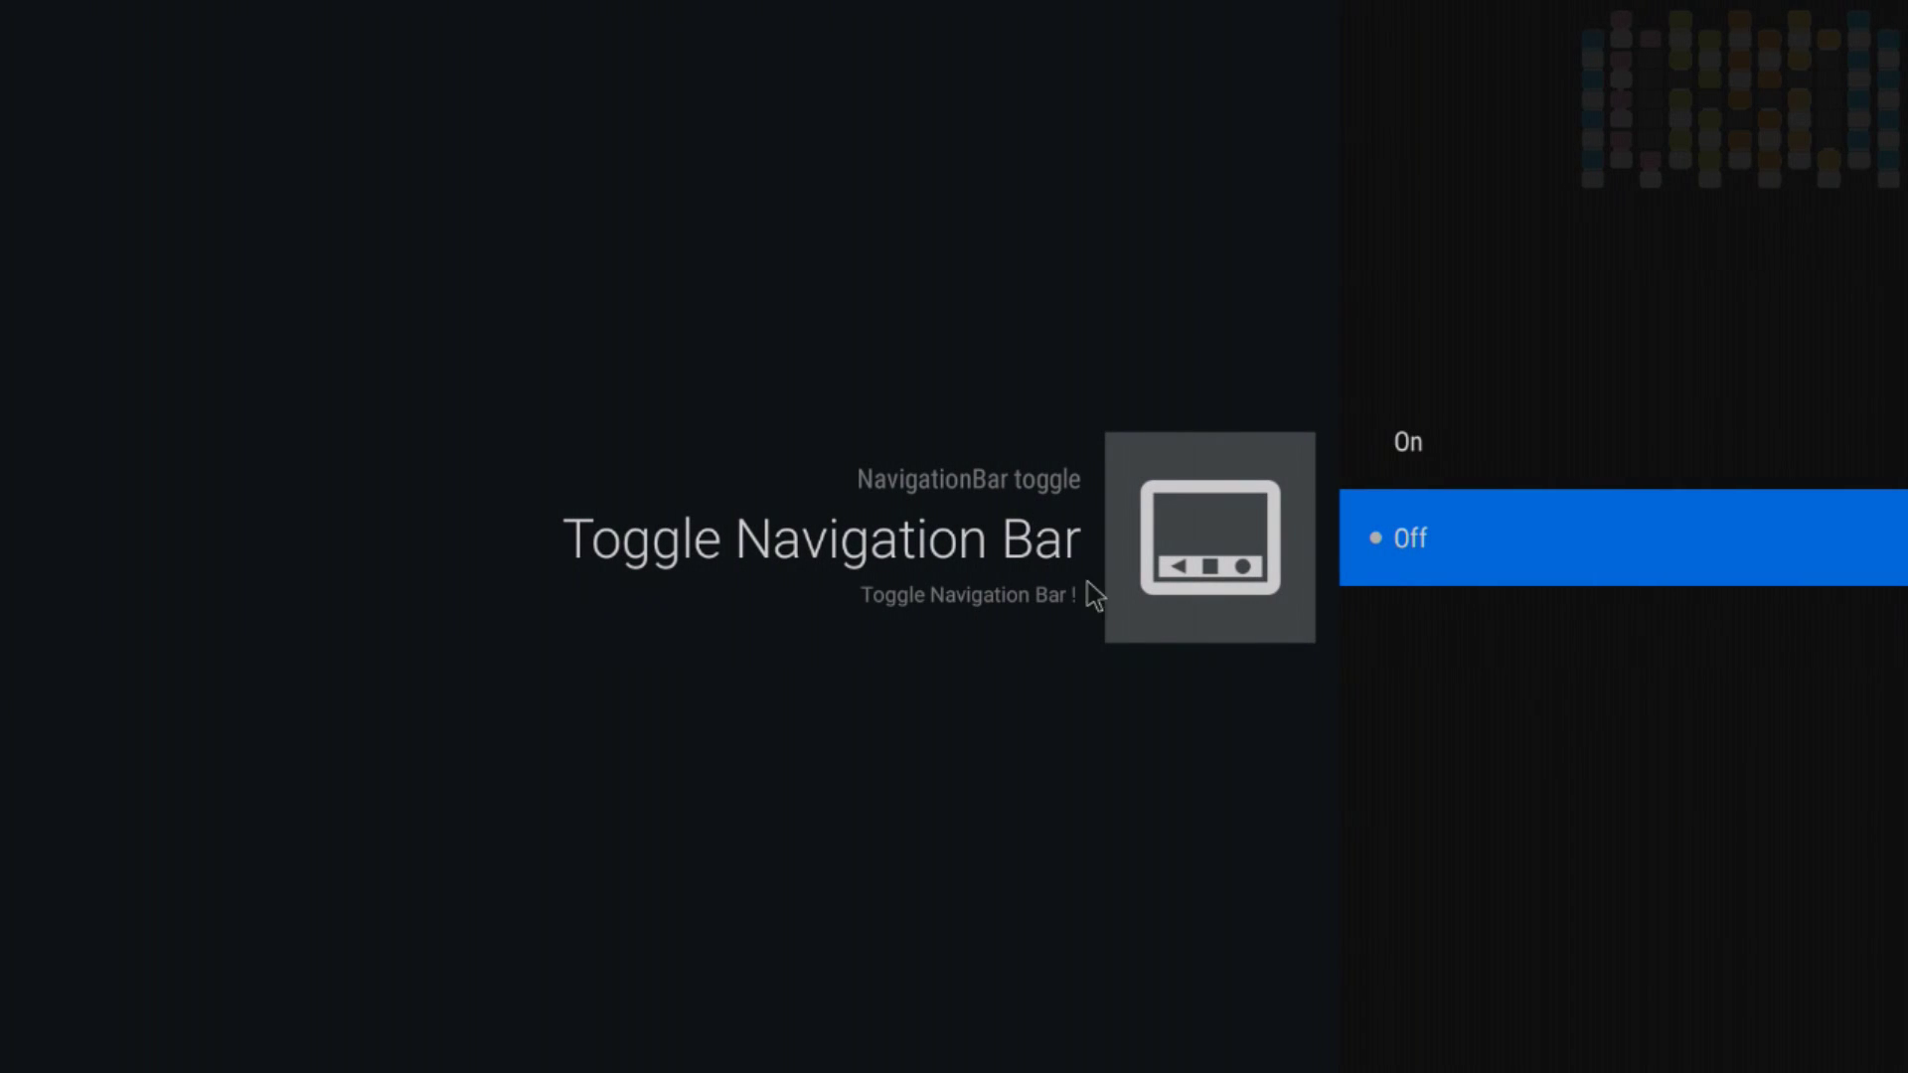
{"action": "left_click", "coordinate": [1428, 467]}
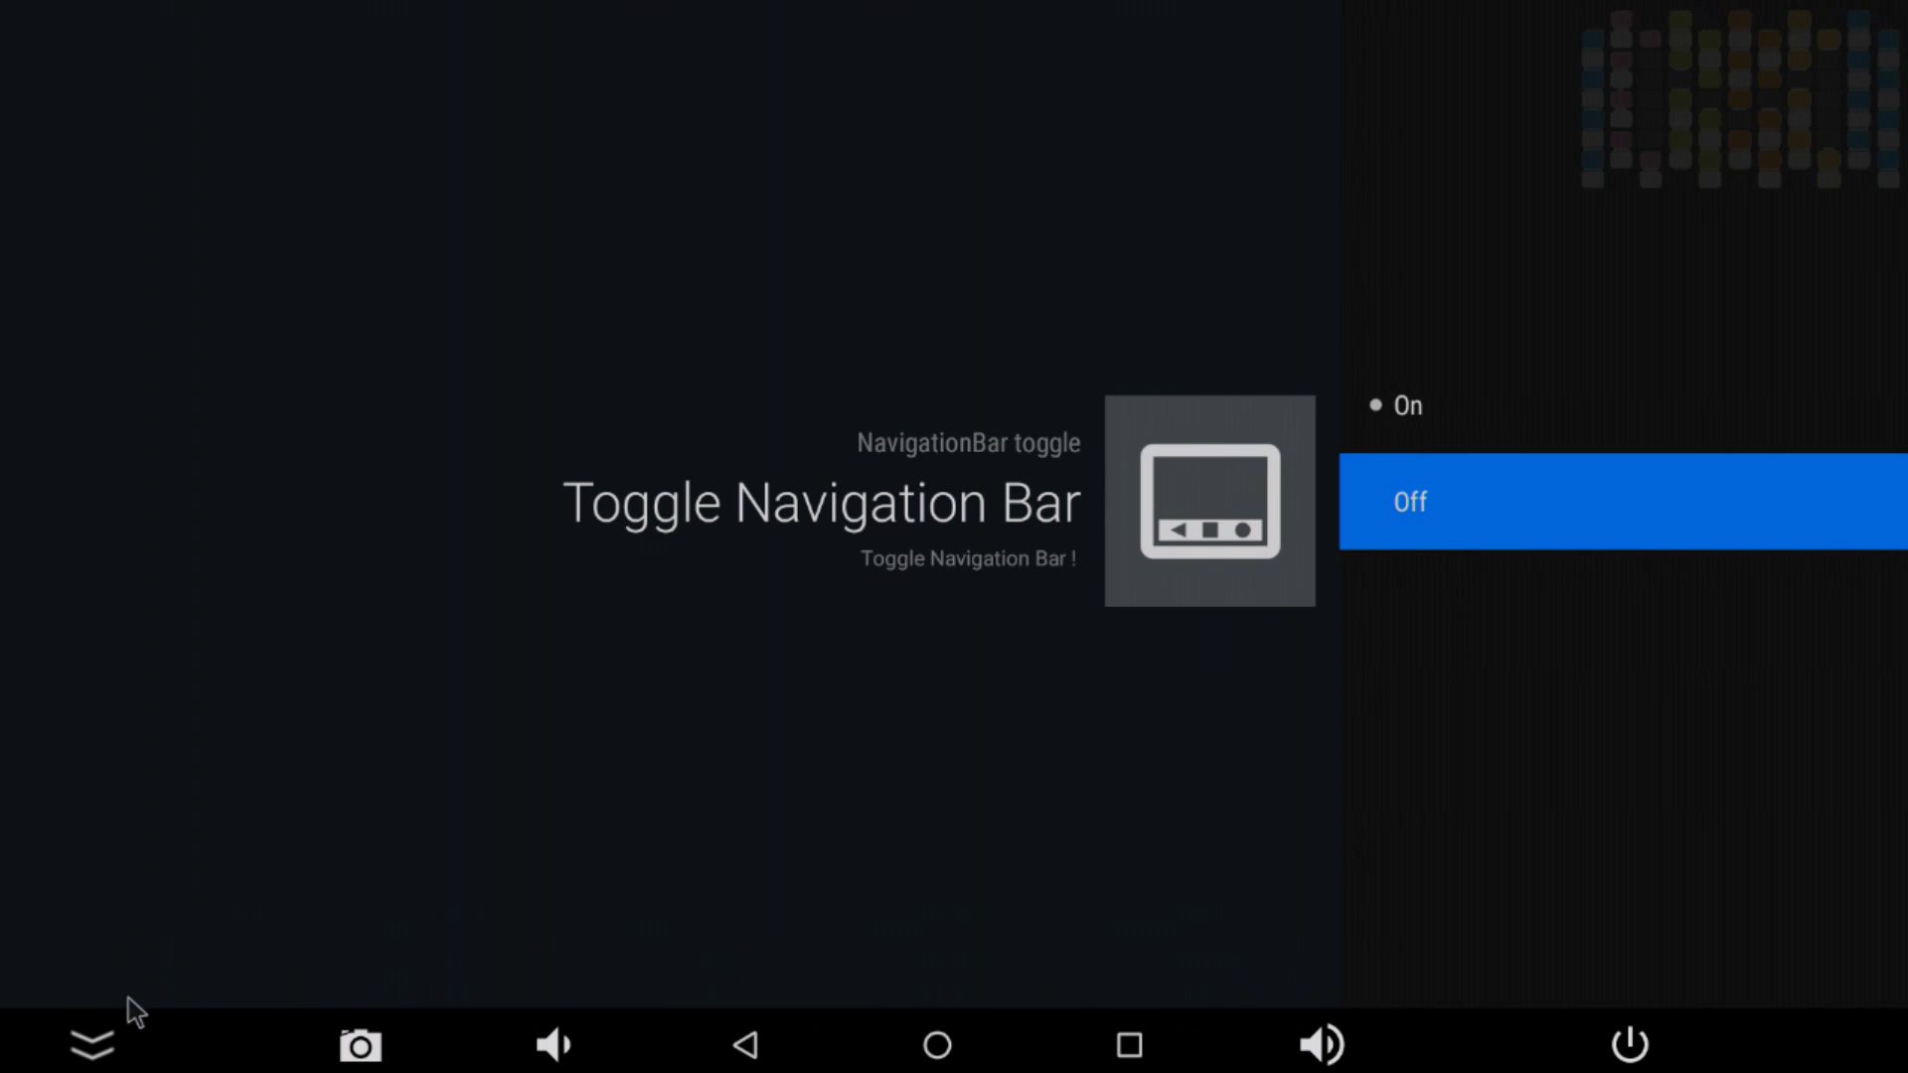
{"action": "left_click", "coordinate": [92, 1048]}
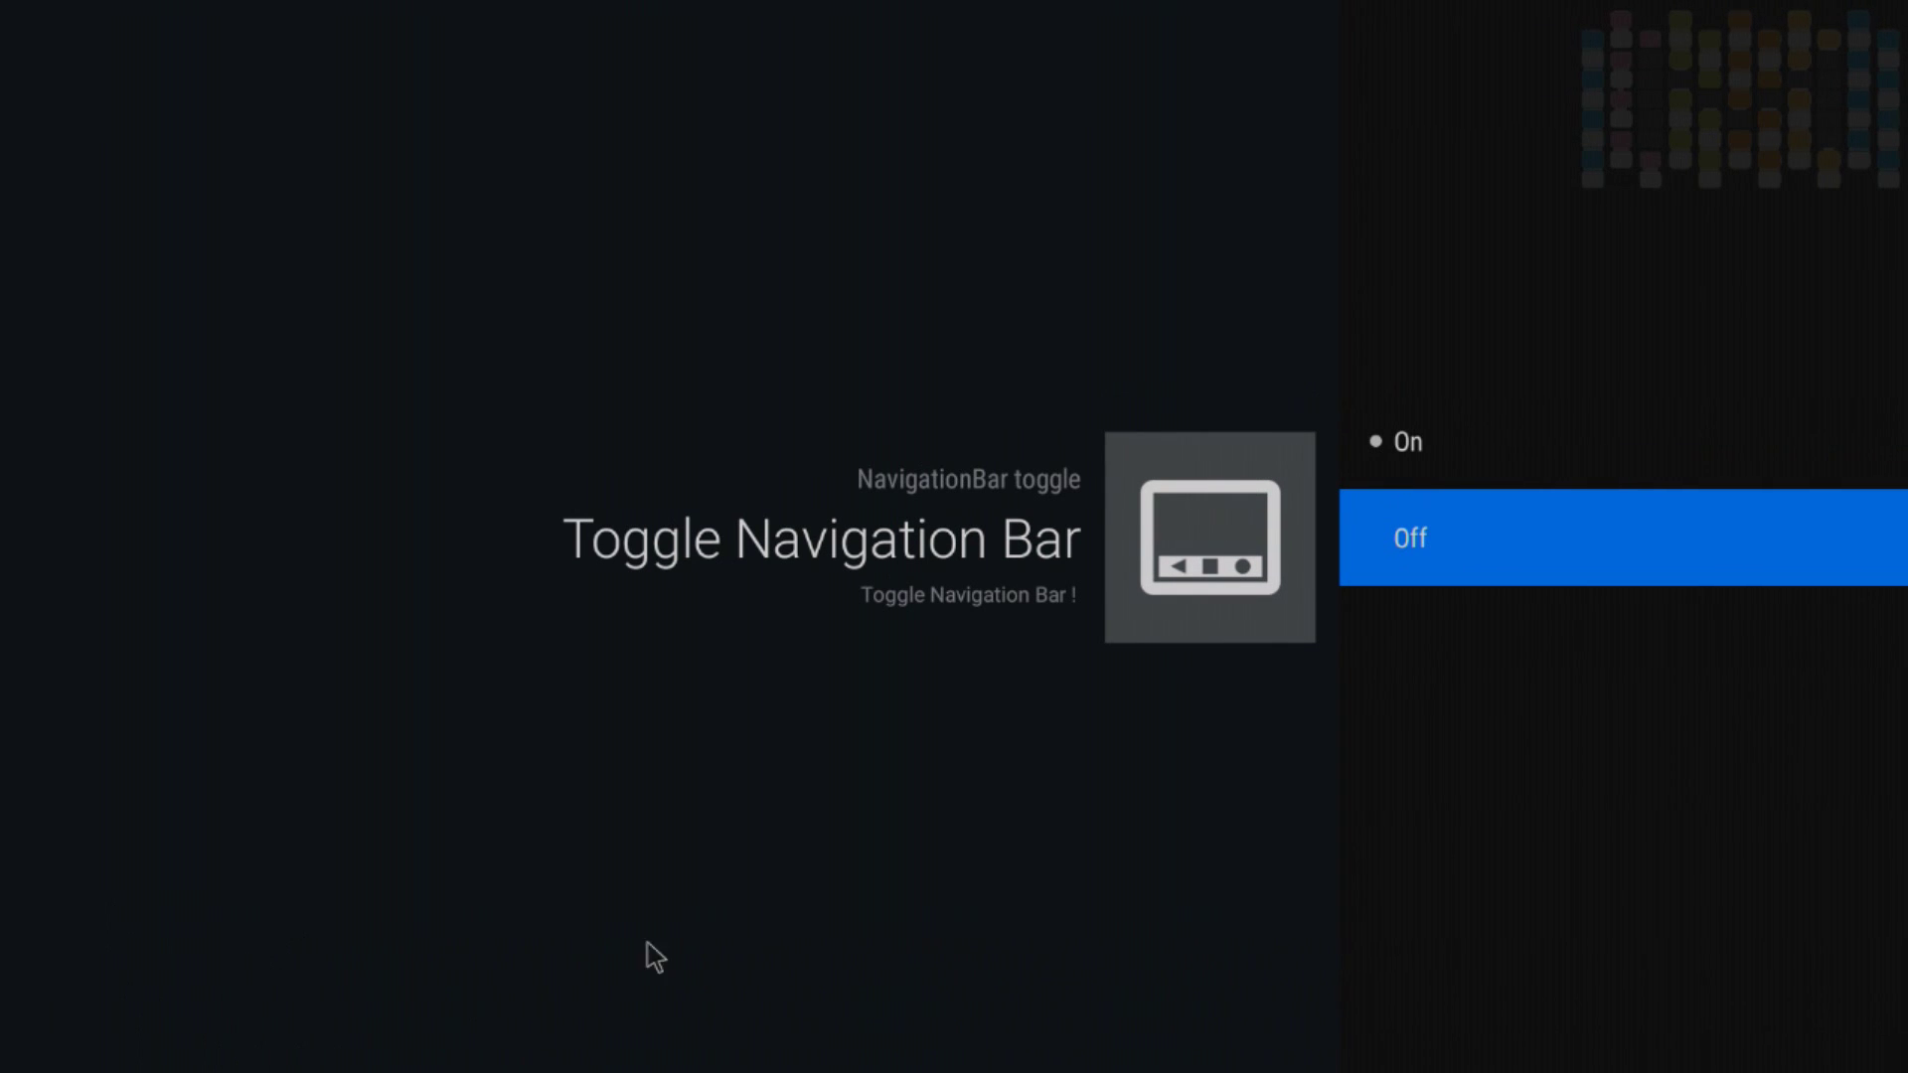
{"action": "left_click", "coordinate": [1441, 540]}
{"action": "left_click", "coordinate": [1437, 465]}
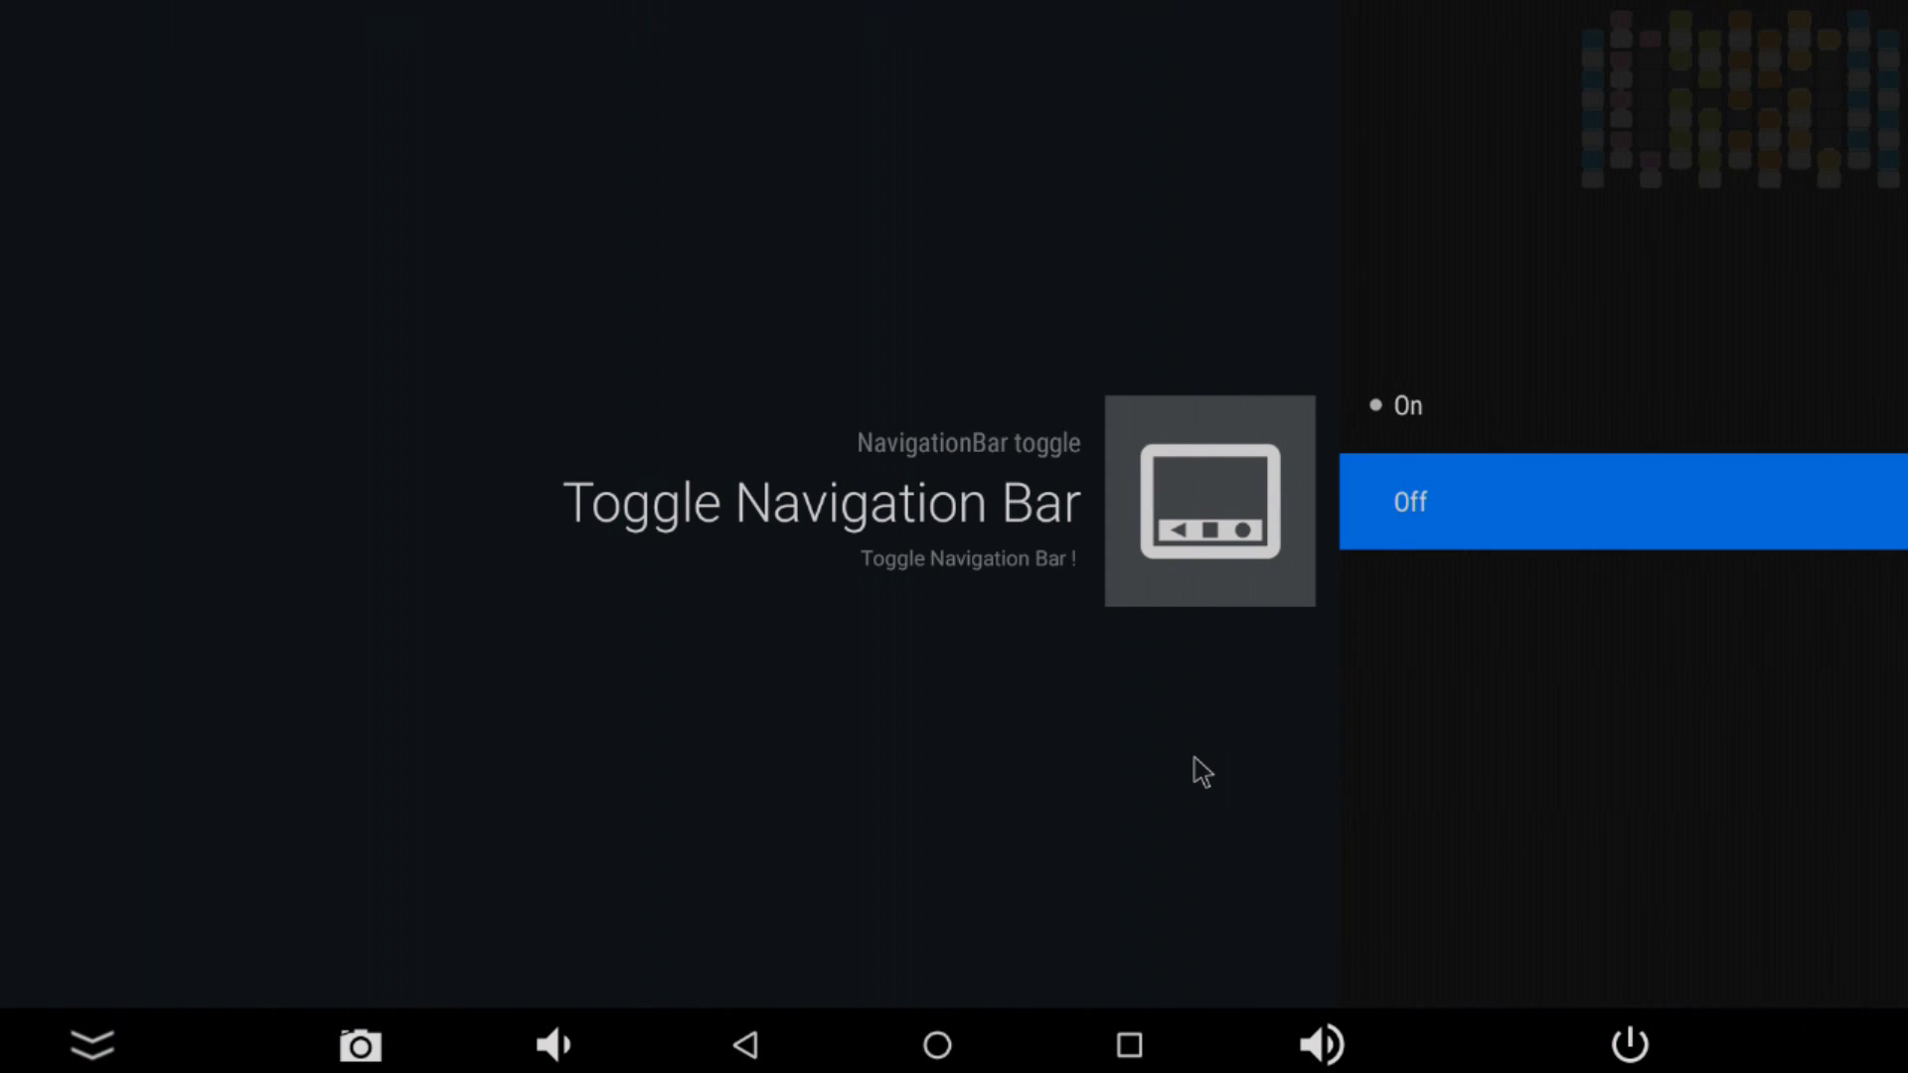
{"action": "key", "text": "Escape"}
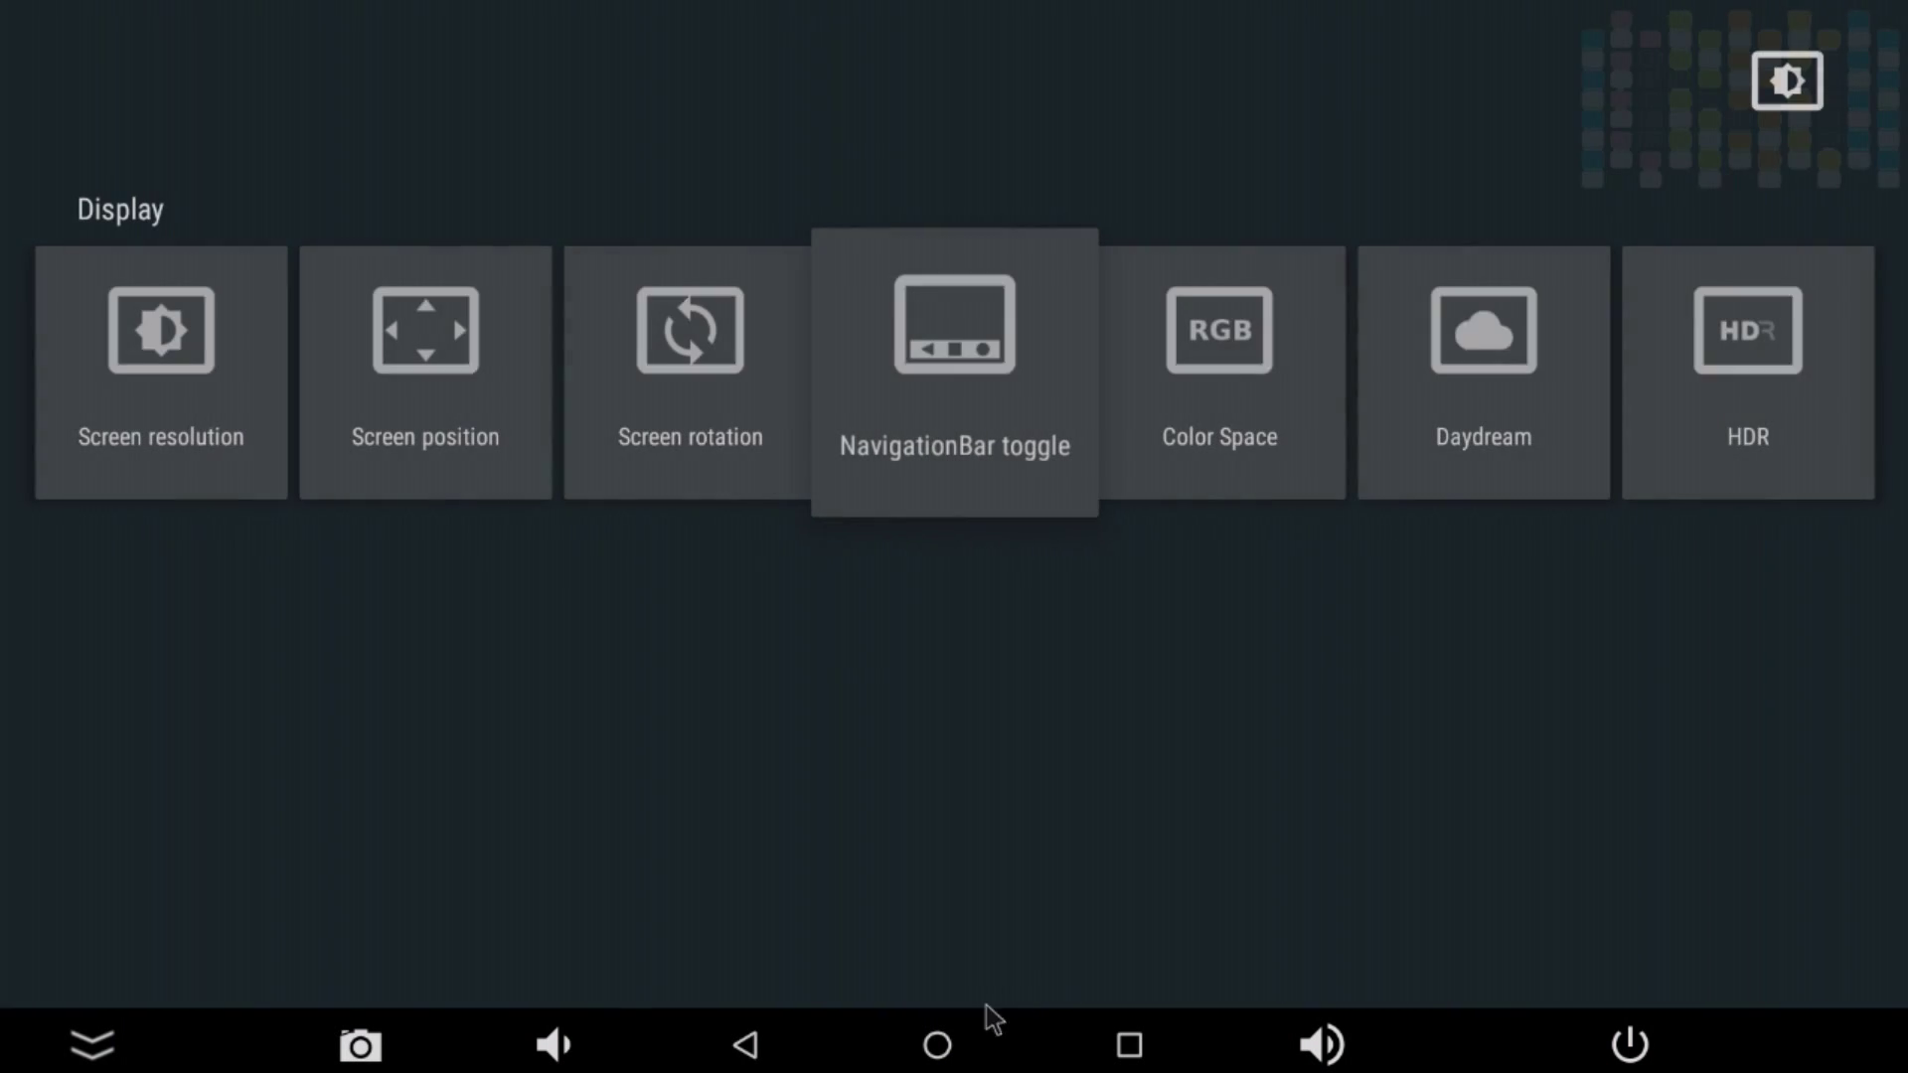
{"action": "left_click", "coordinate": [938, 1048]}
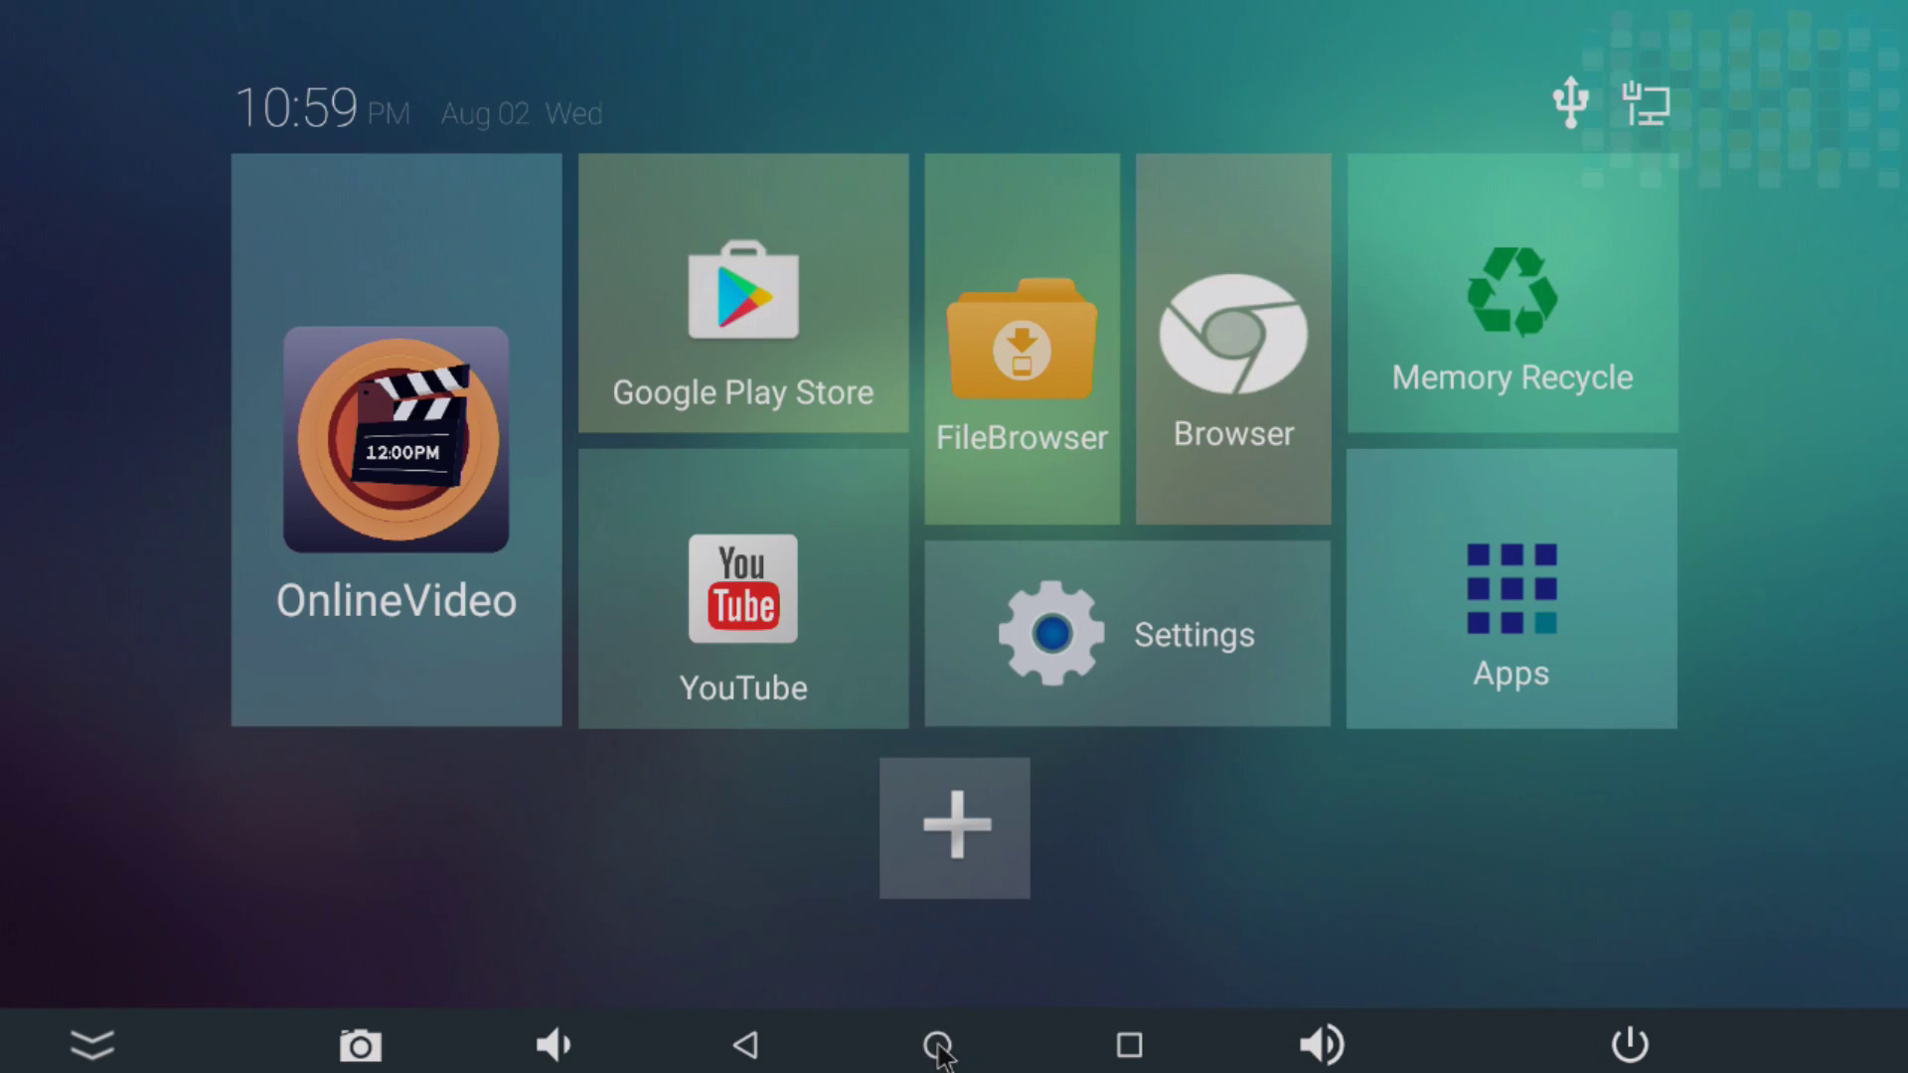
Step: Check recent apps, then launch Settings from the app list and open its Display page
{"action": "left_click", "coordinate": [1117, 1048]}
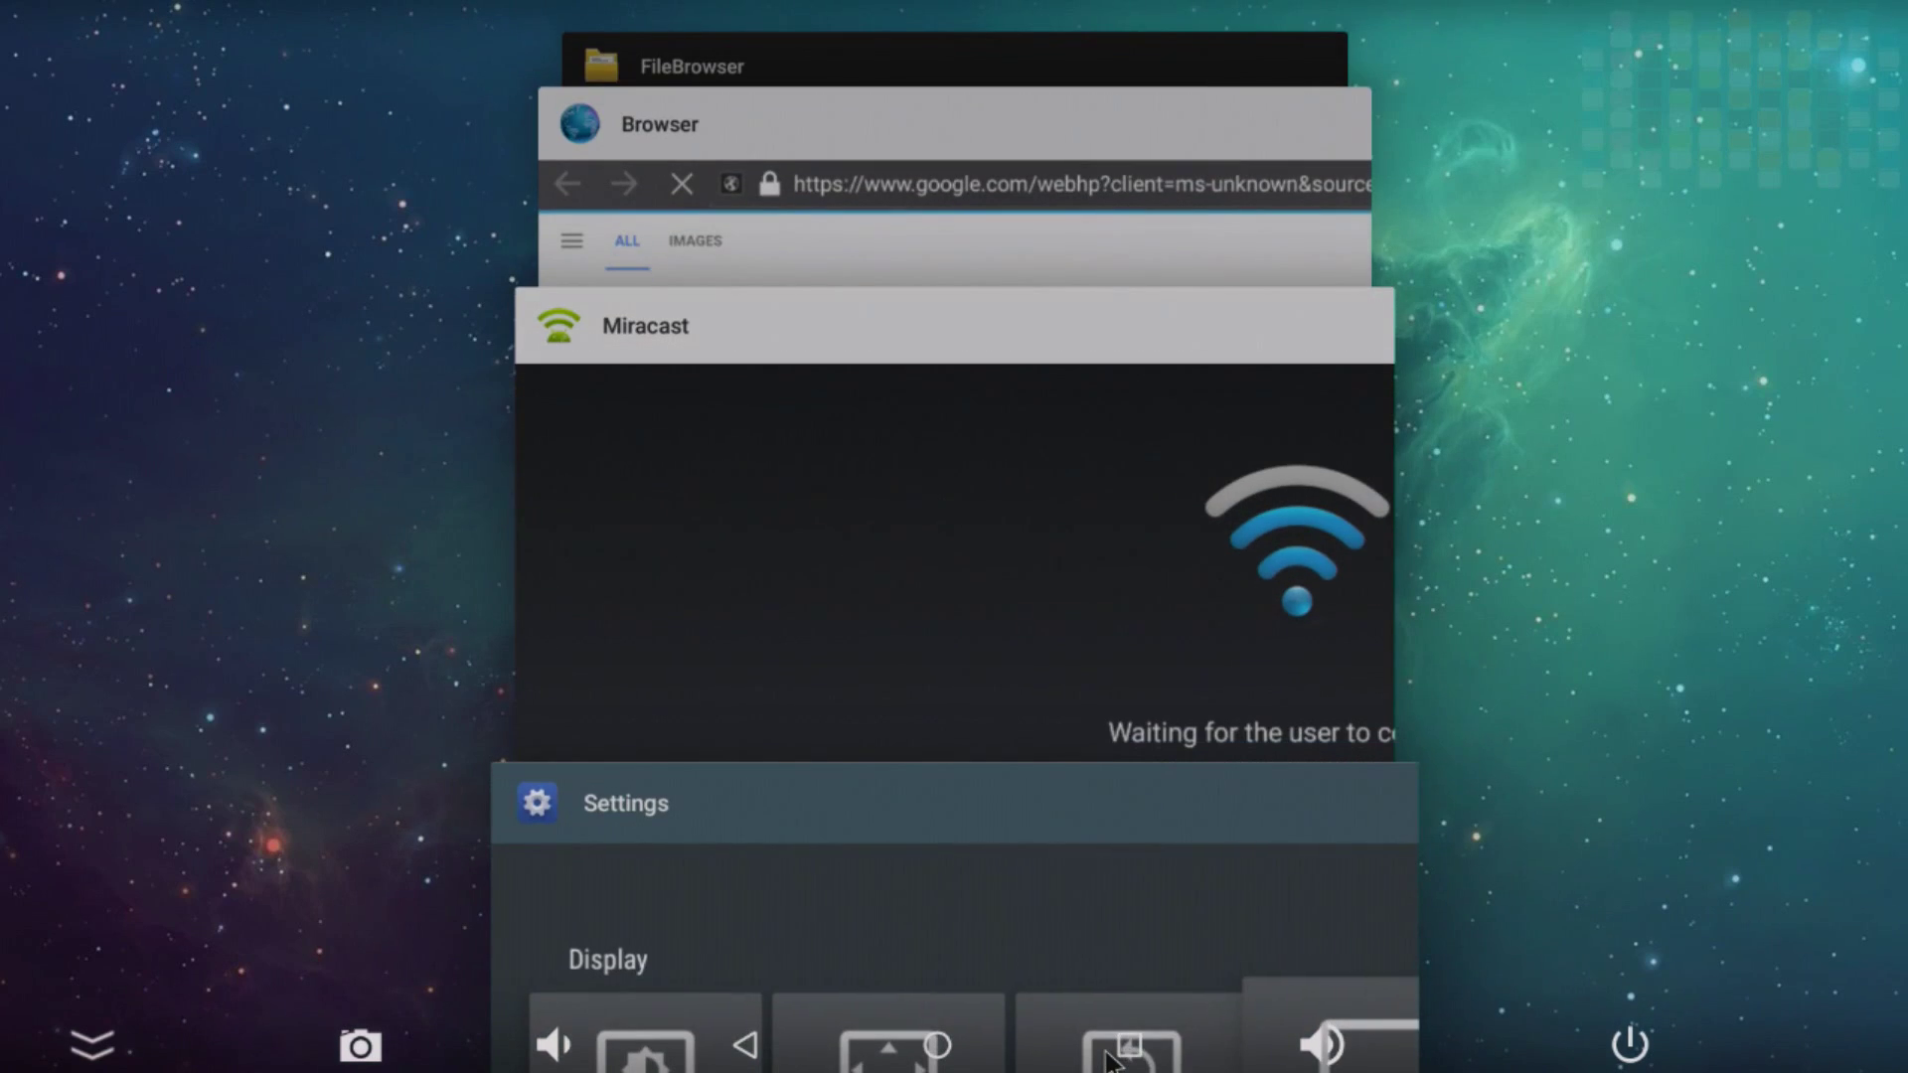
{"action": "left_click", "coordinate": [1110, 1051]}
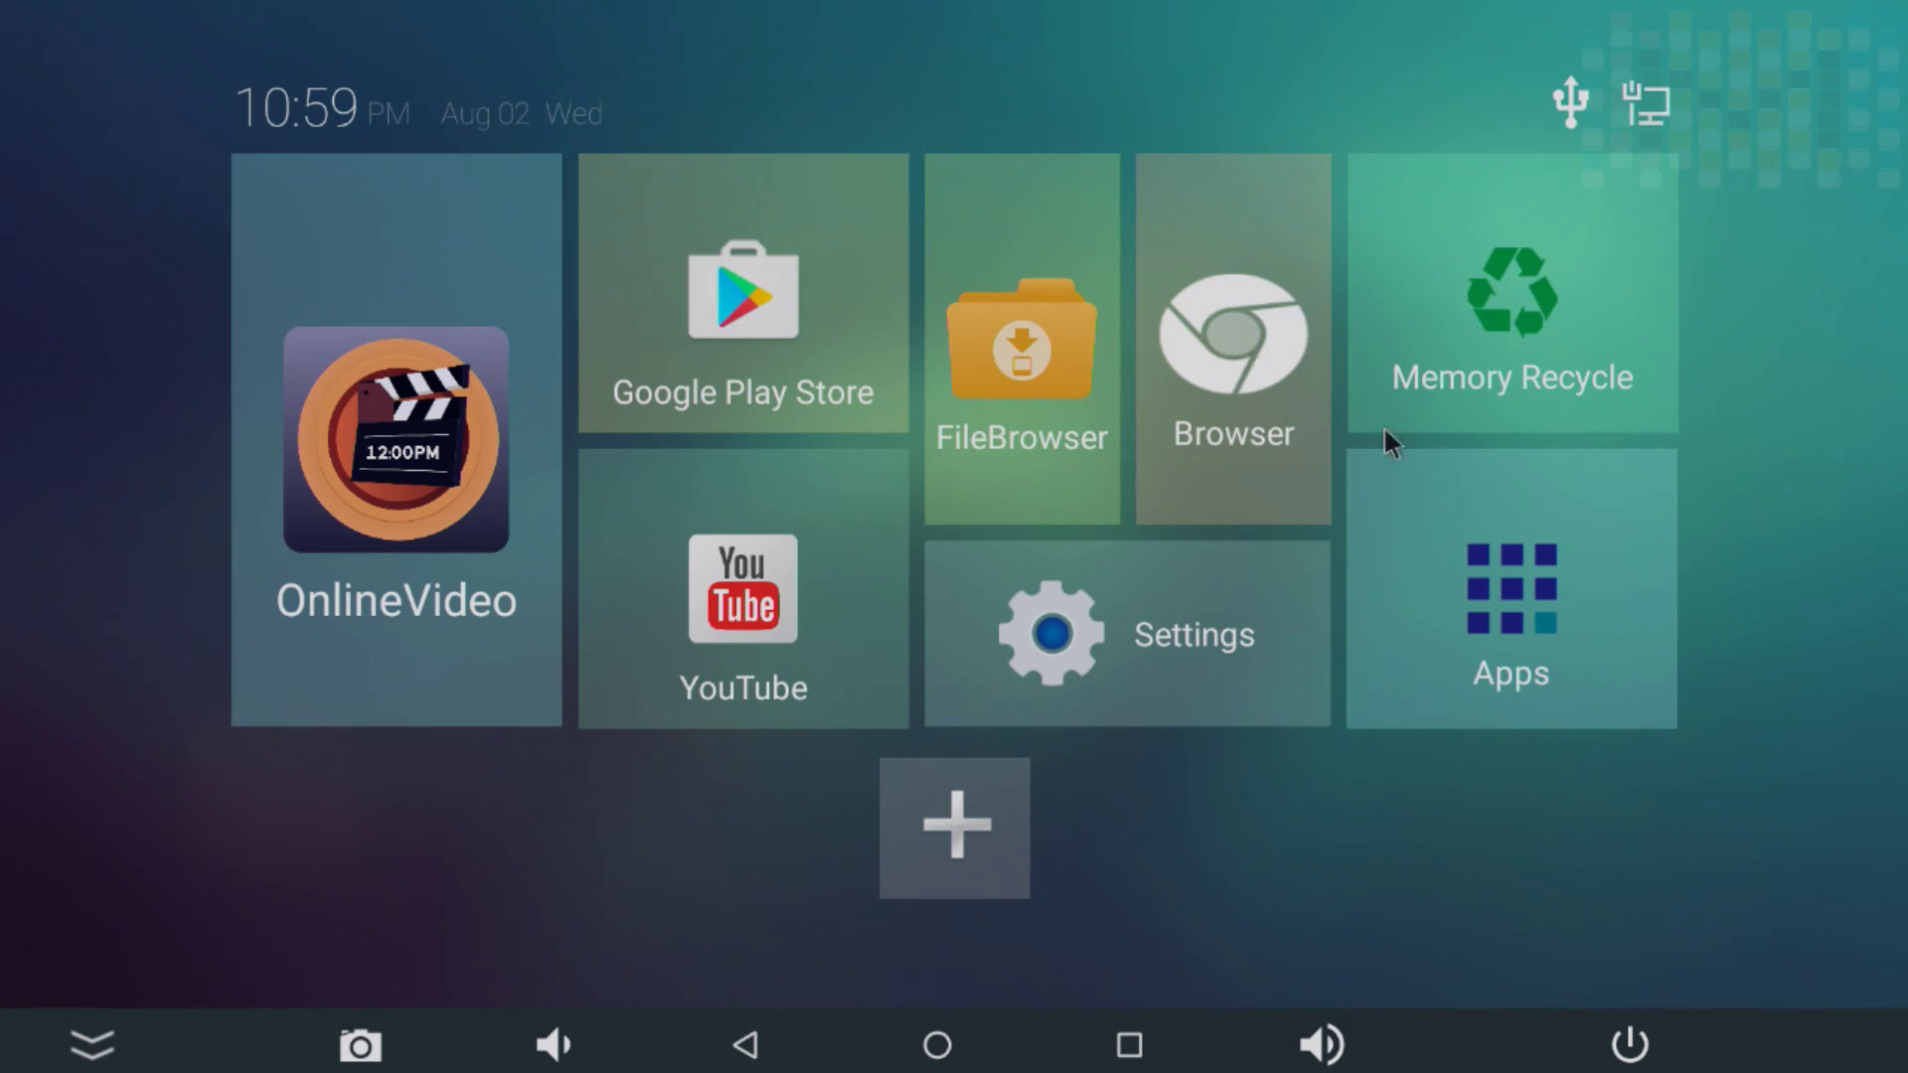
{"action": "left_click", "coordinate": [1505, 527]}
{"action": "scroll", "coordinate": [1242, 706], "scroll_direction": "down", "scroll_amount": 1}
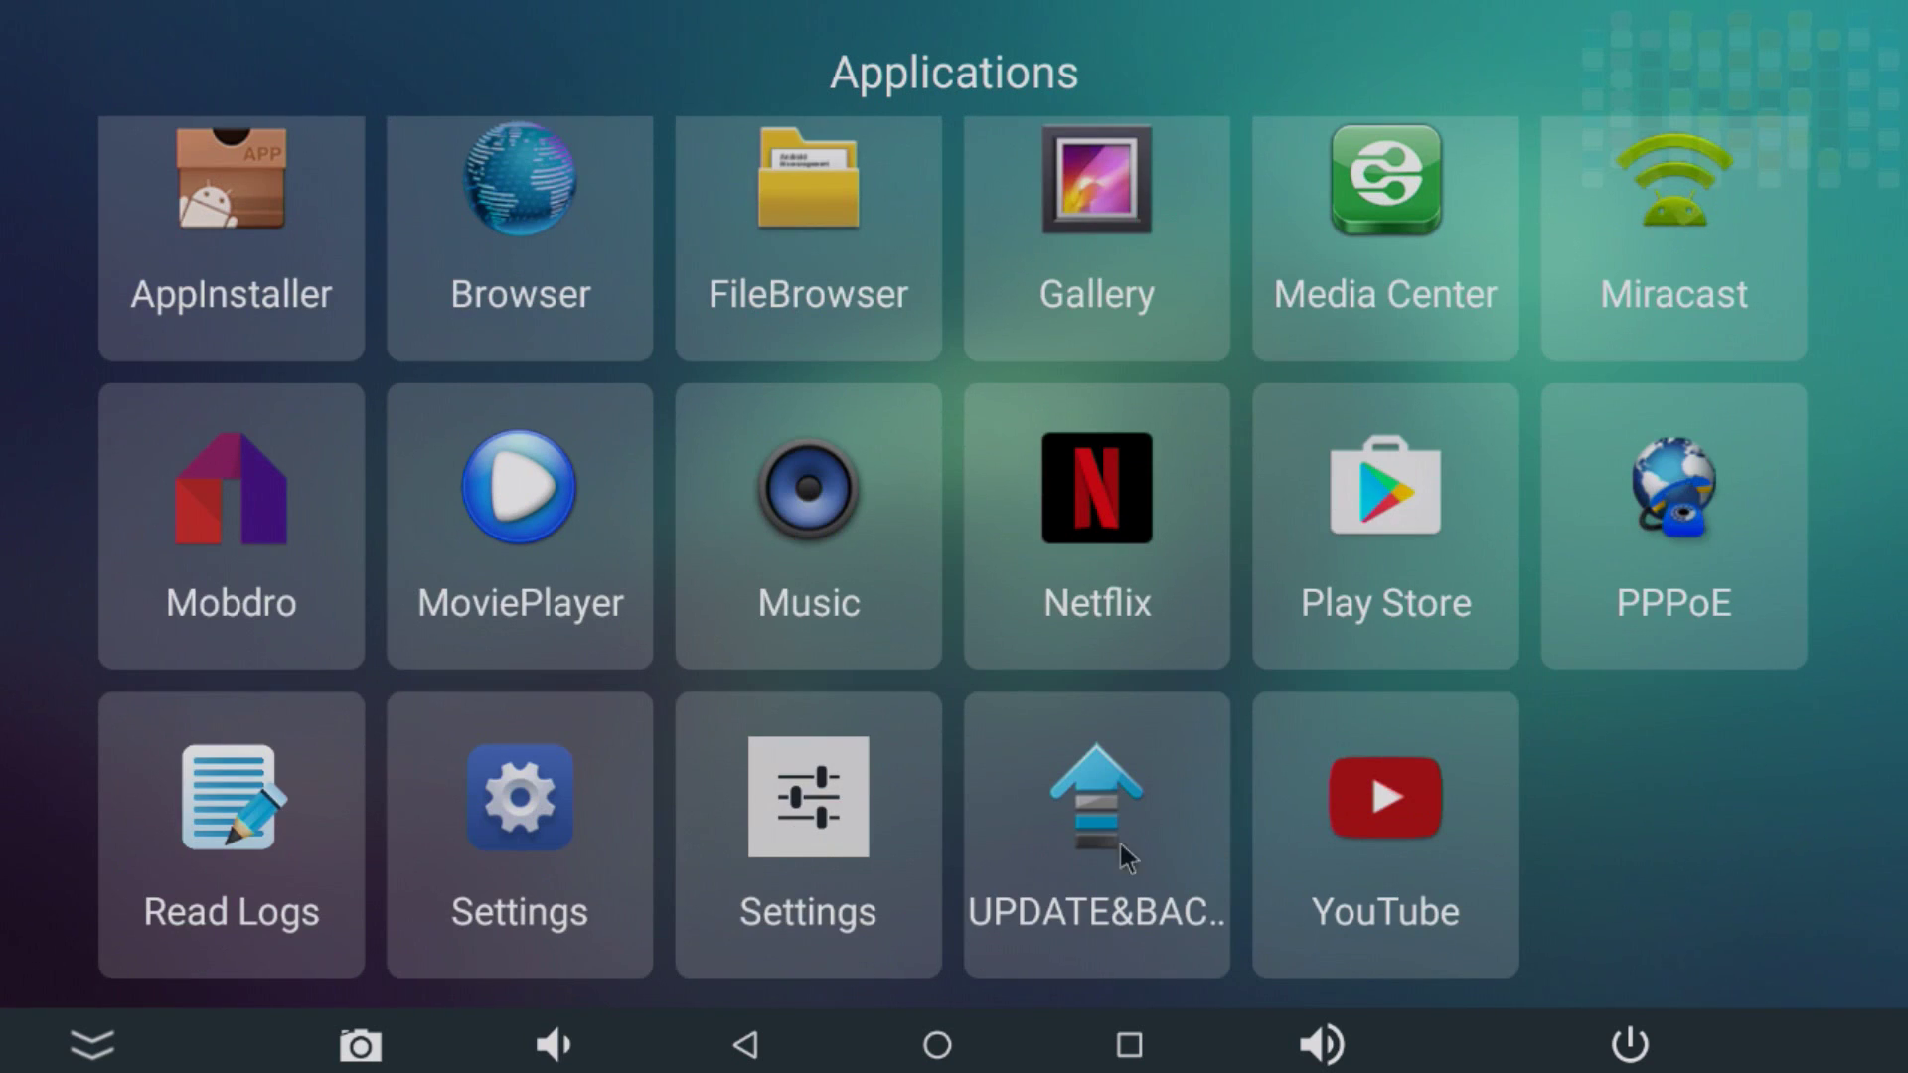
{"action": "left_click", "coordinate": [874, 849]}
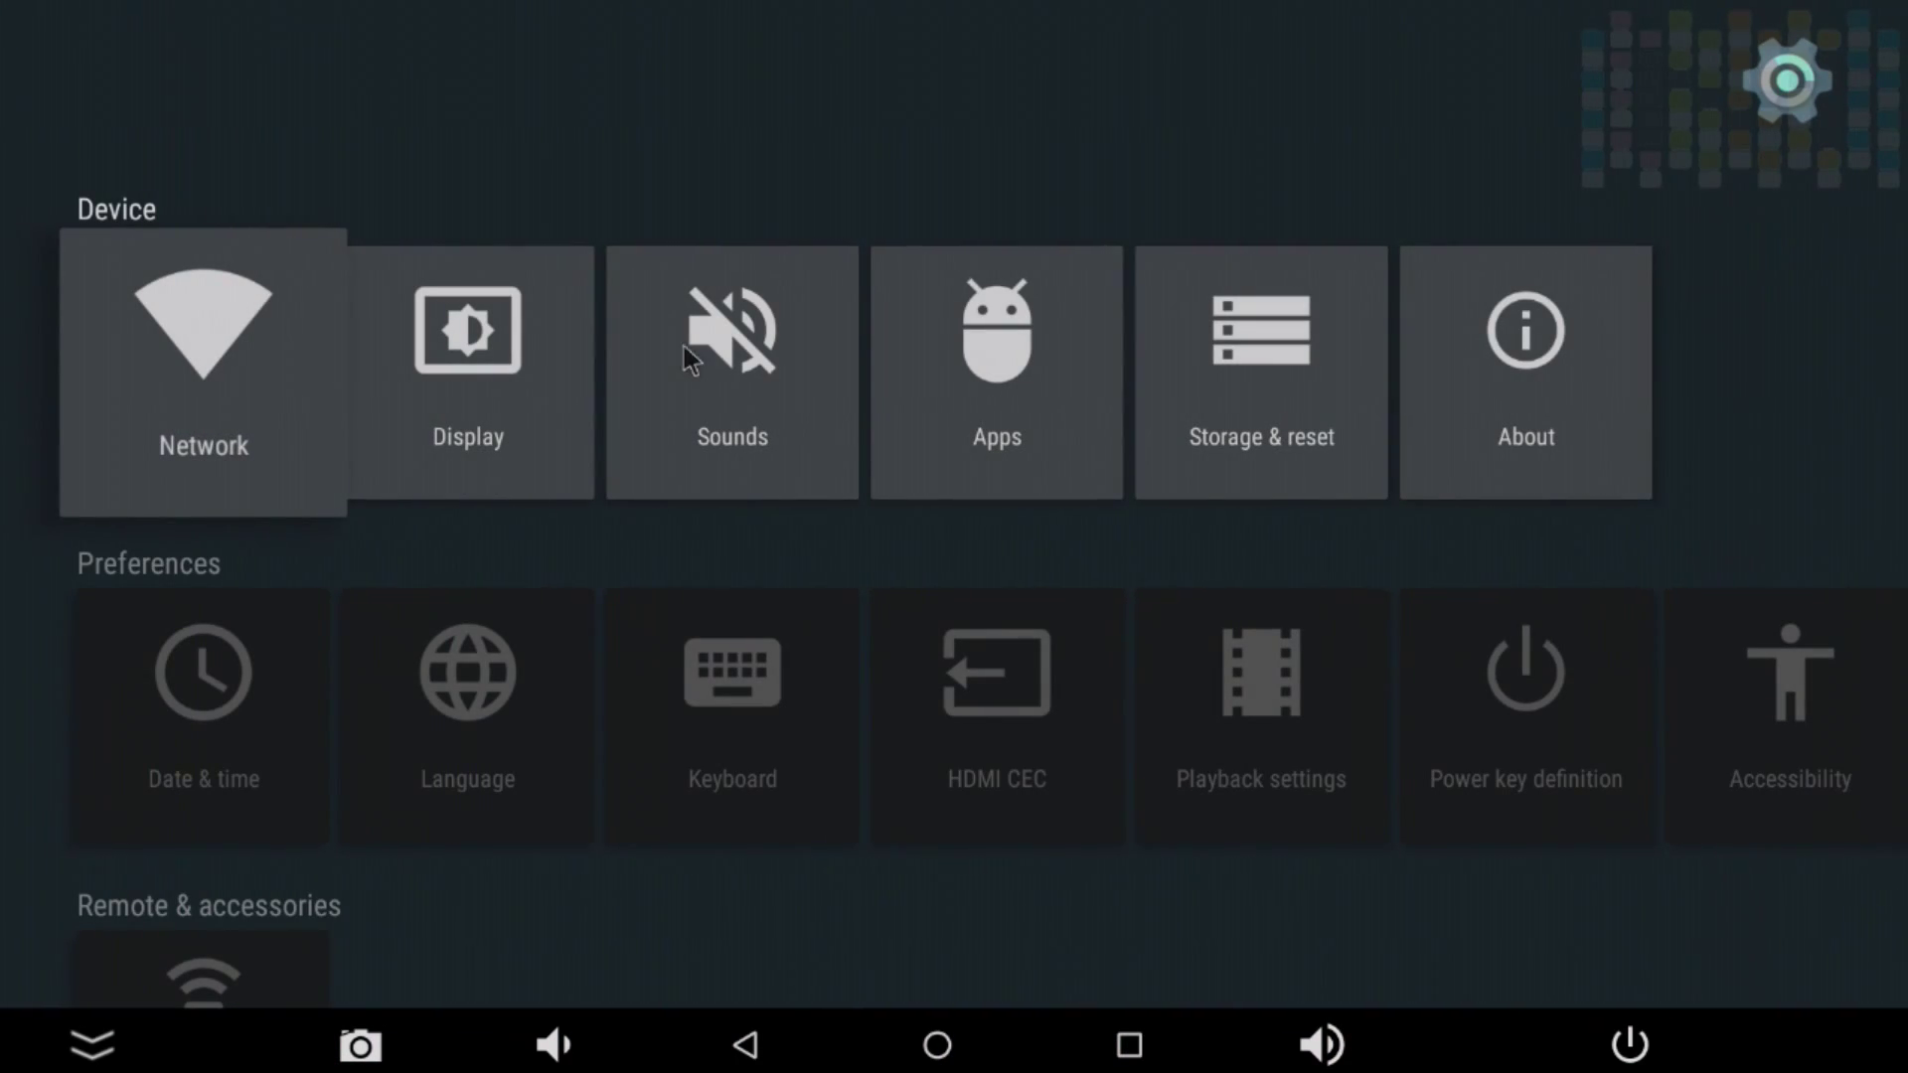
{"action": "left_click", "coordinate": [445, 398]}
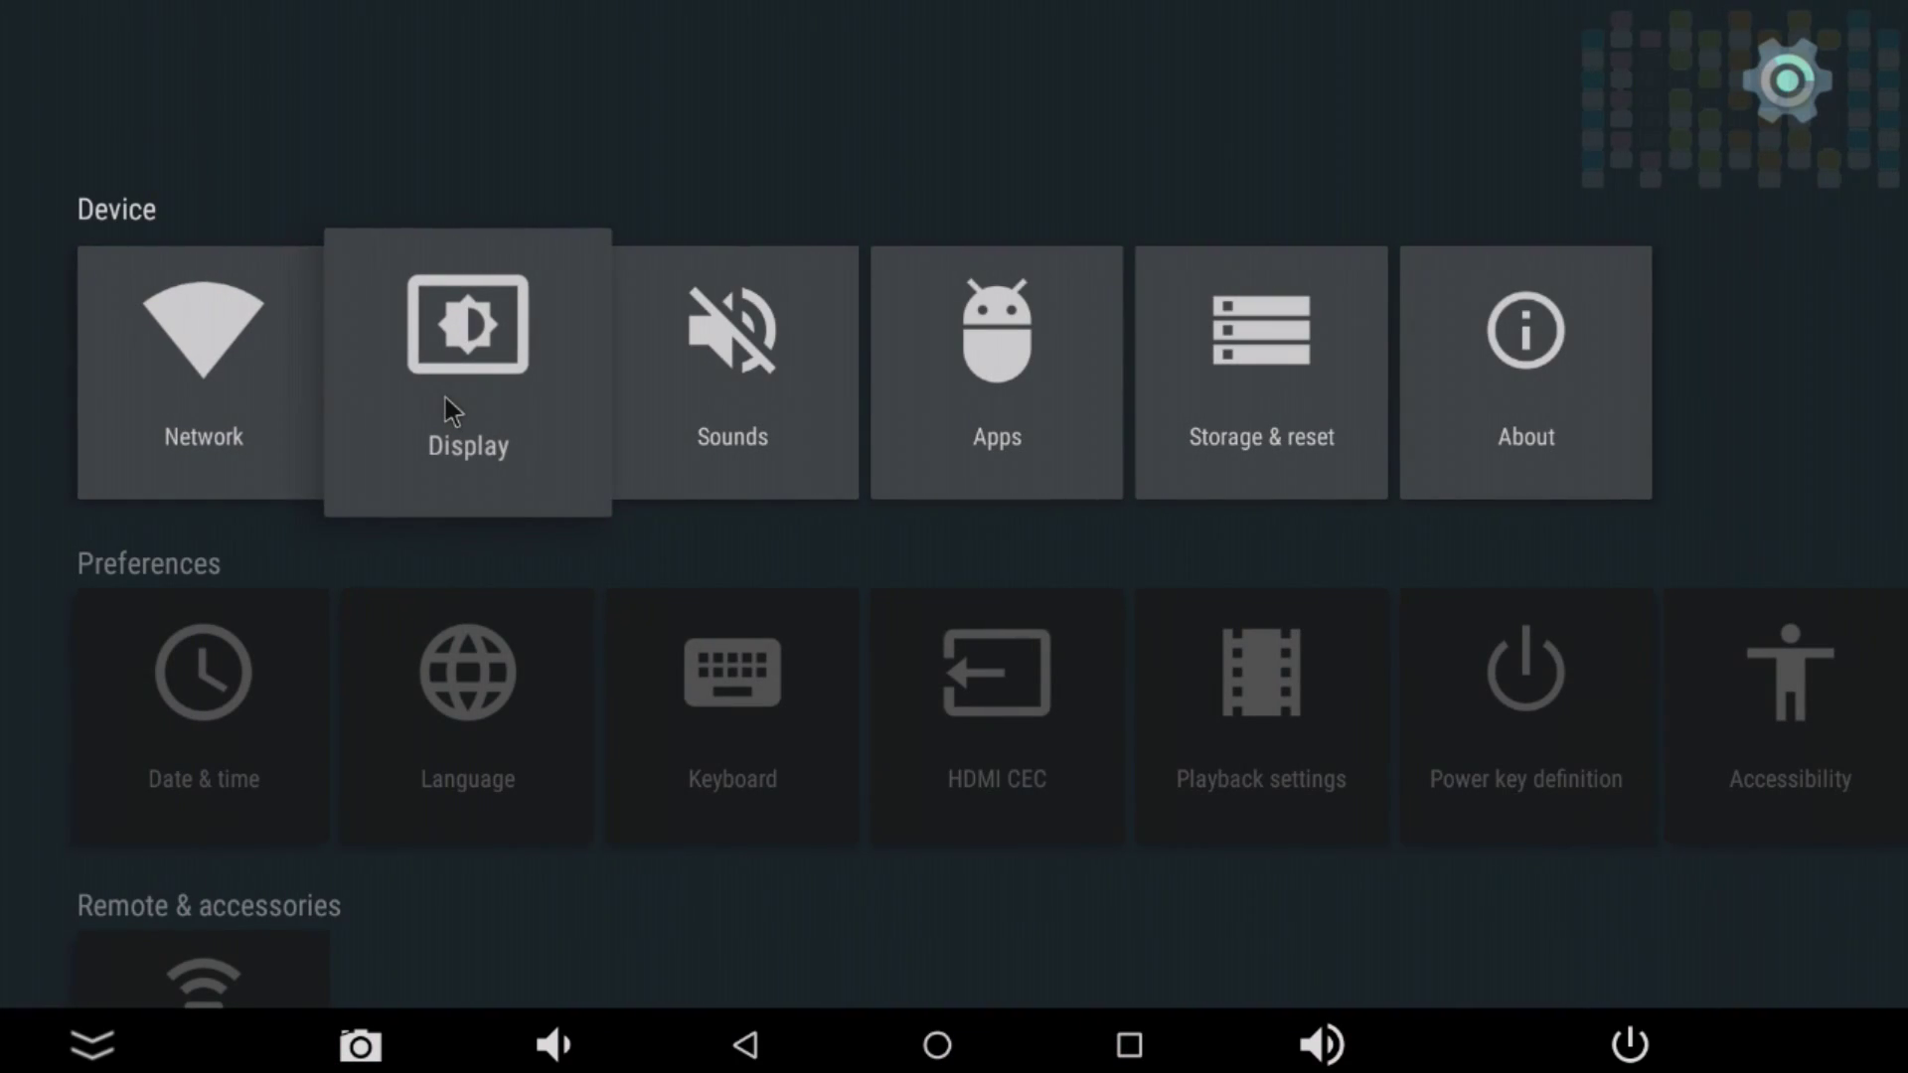
{"action": "left_click", "coordinate": [445, 397]}
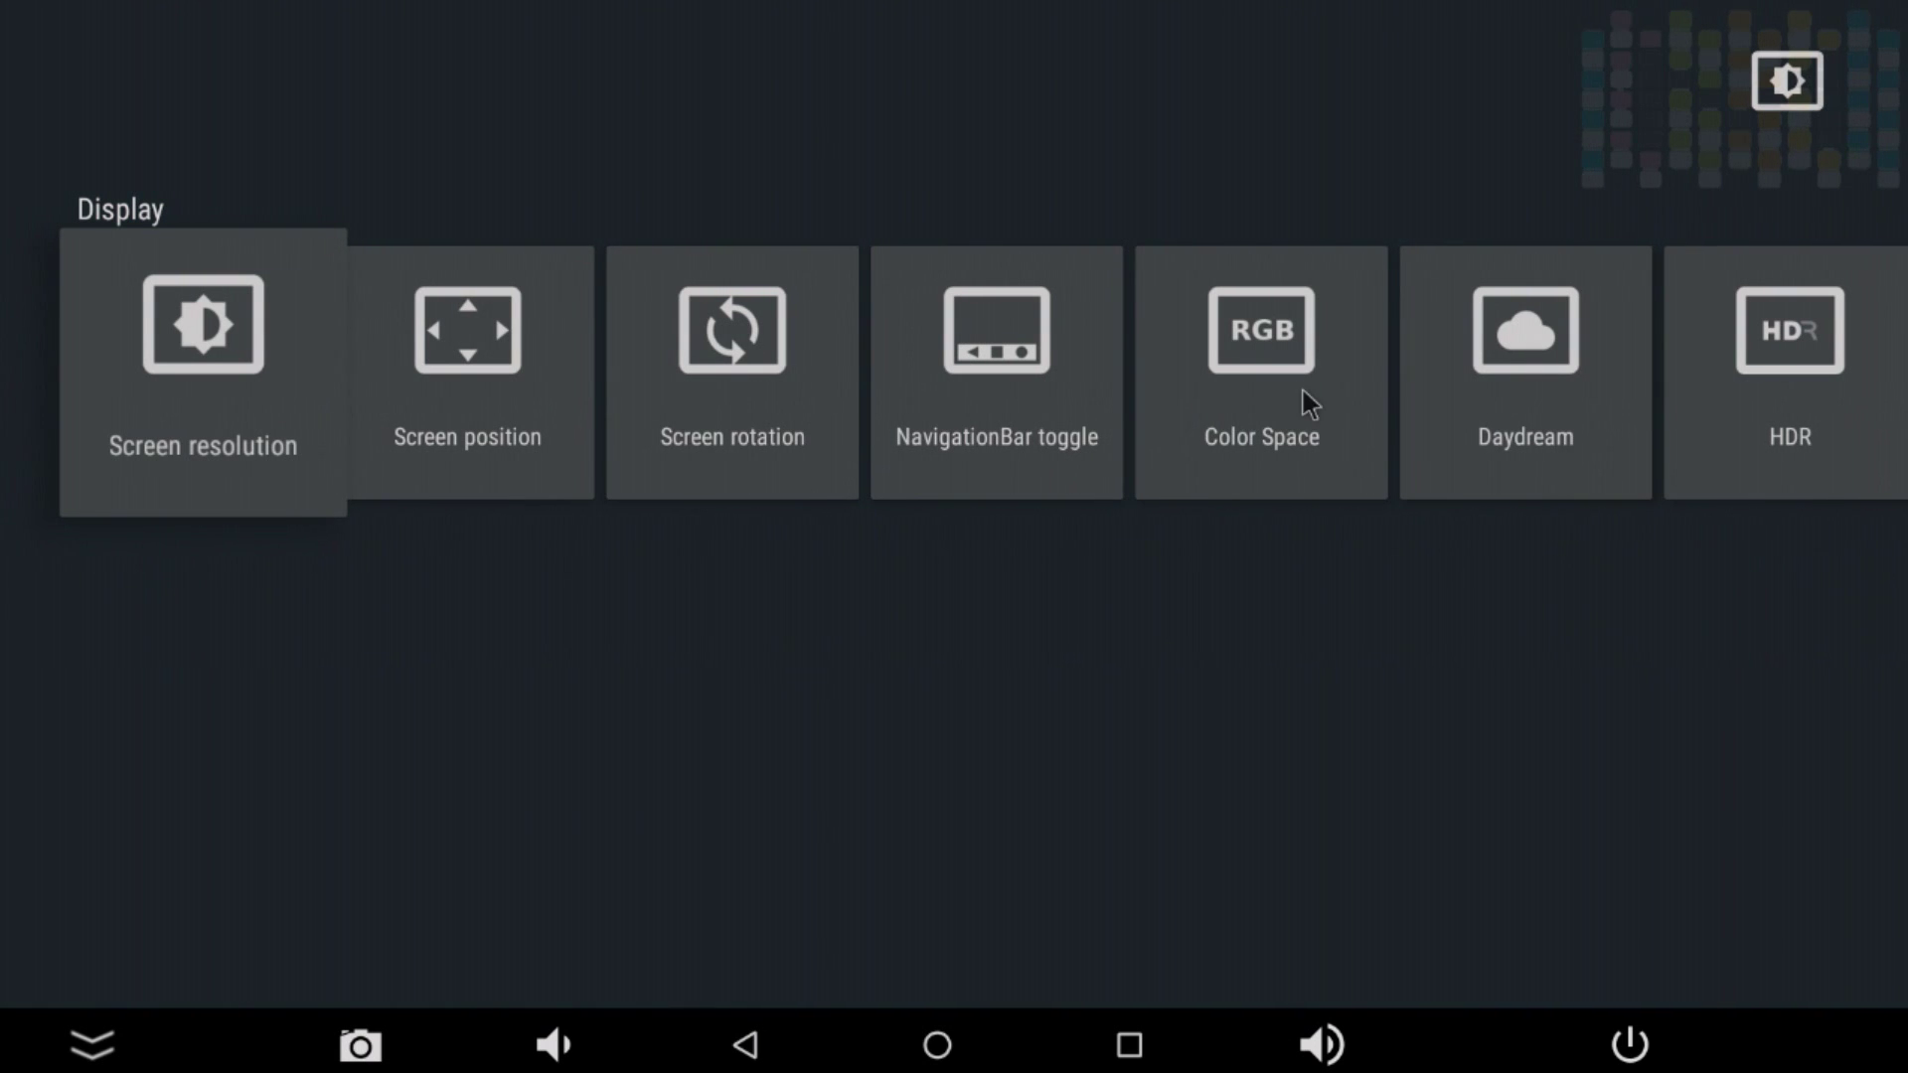
Step: Look at the Daydream and HDR options without changing them, then go back and select Sounds
{"action": "left_click", "coordinate": [1505, 397]}
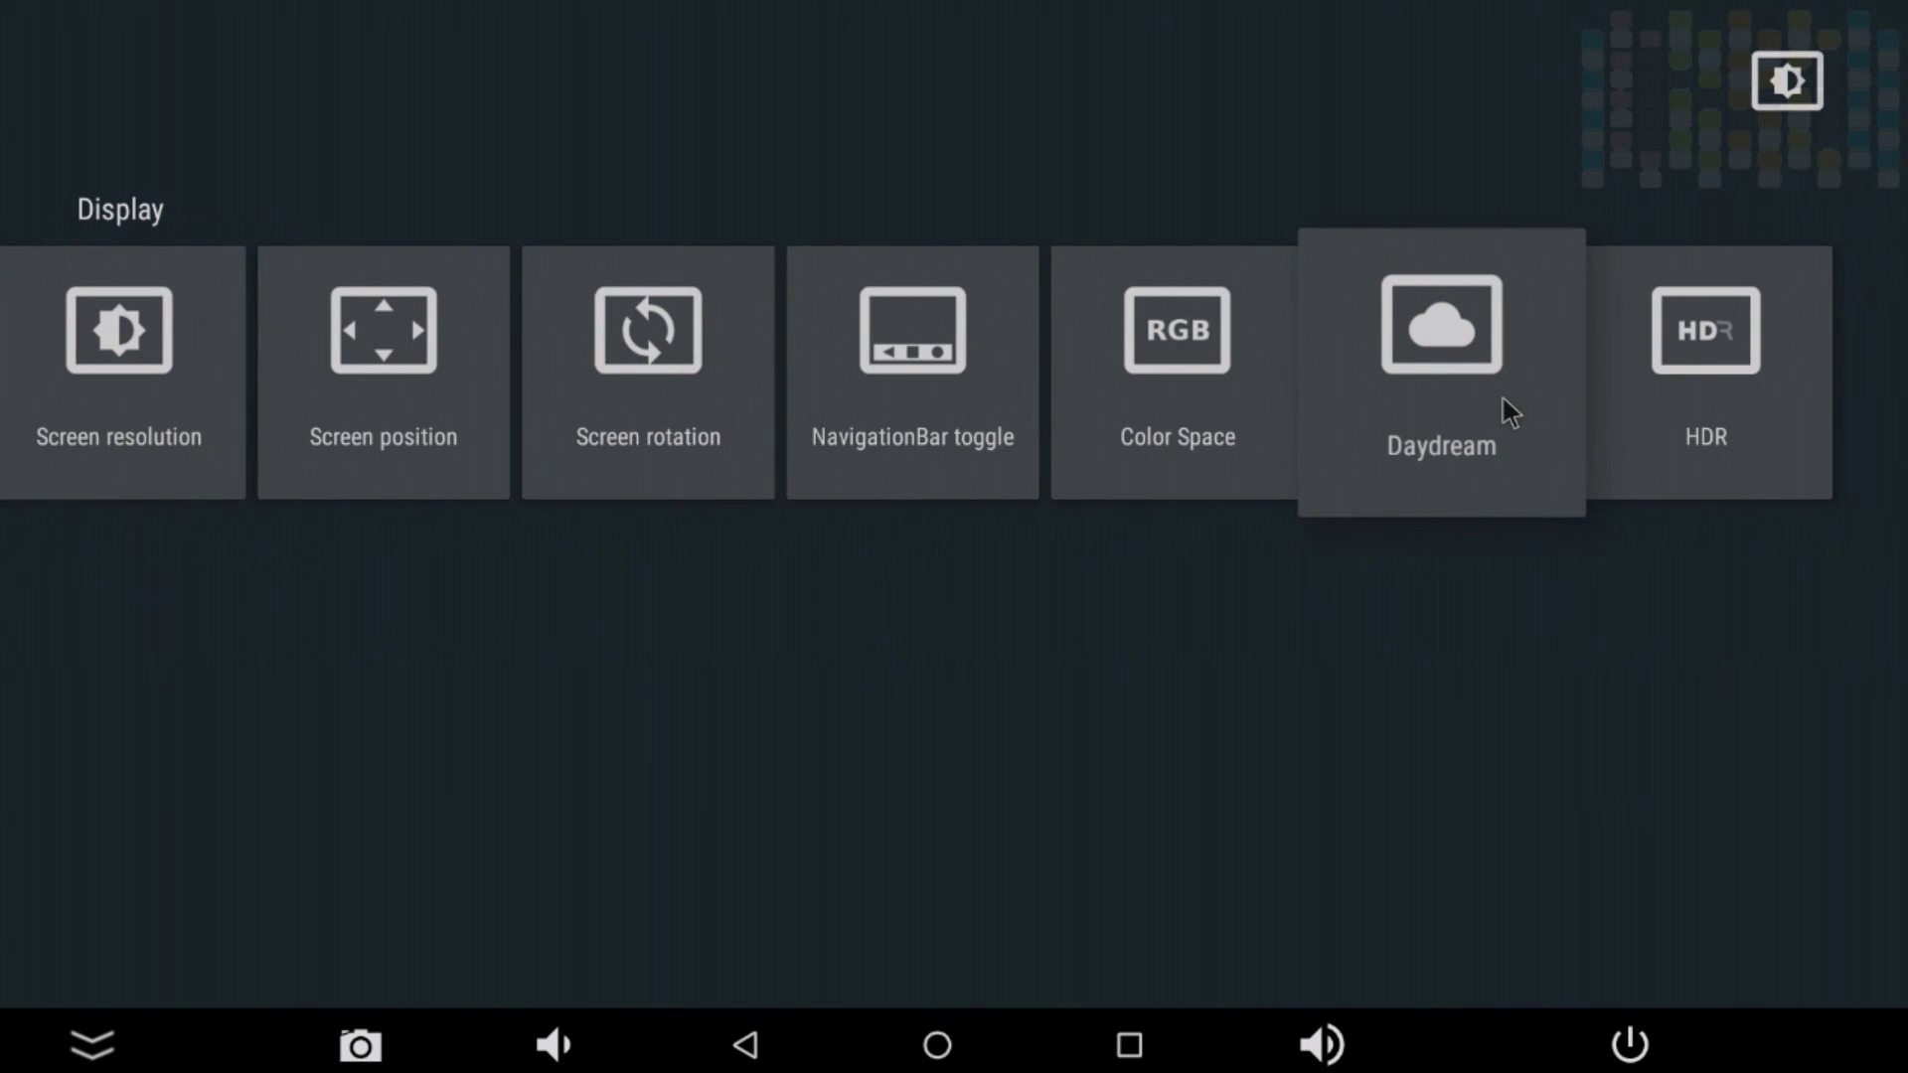
{"action": "left_click", "coordinate": [1504, 397]}
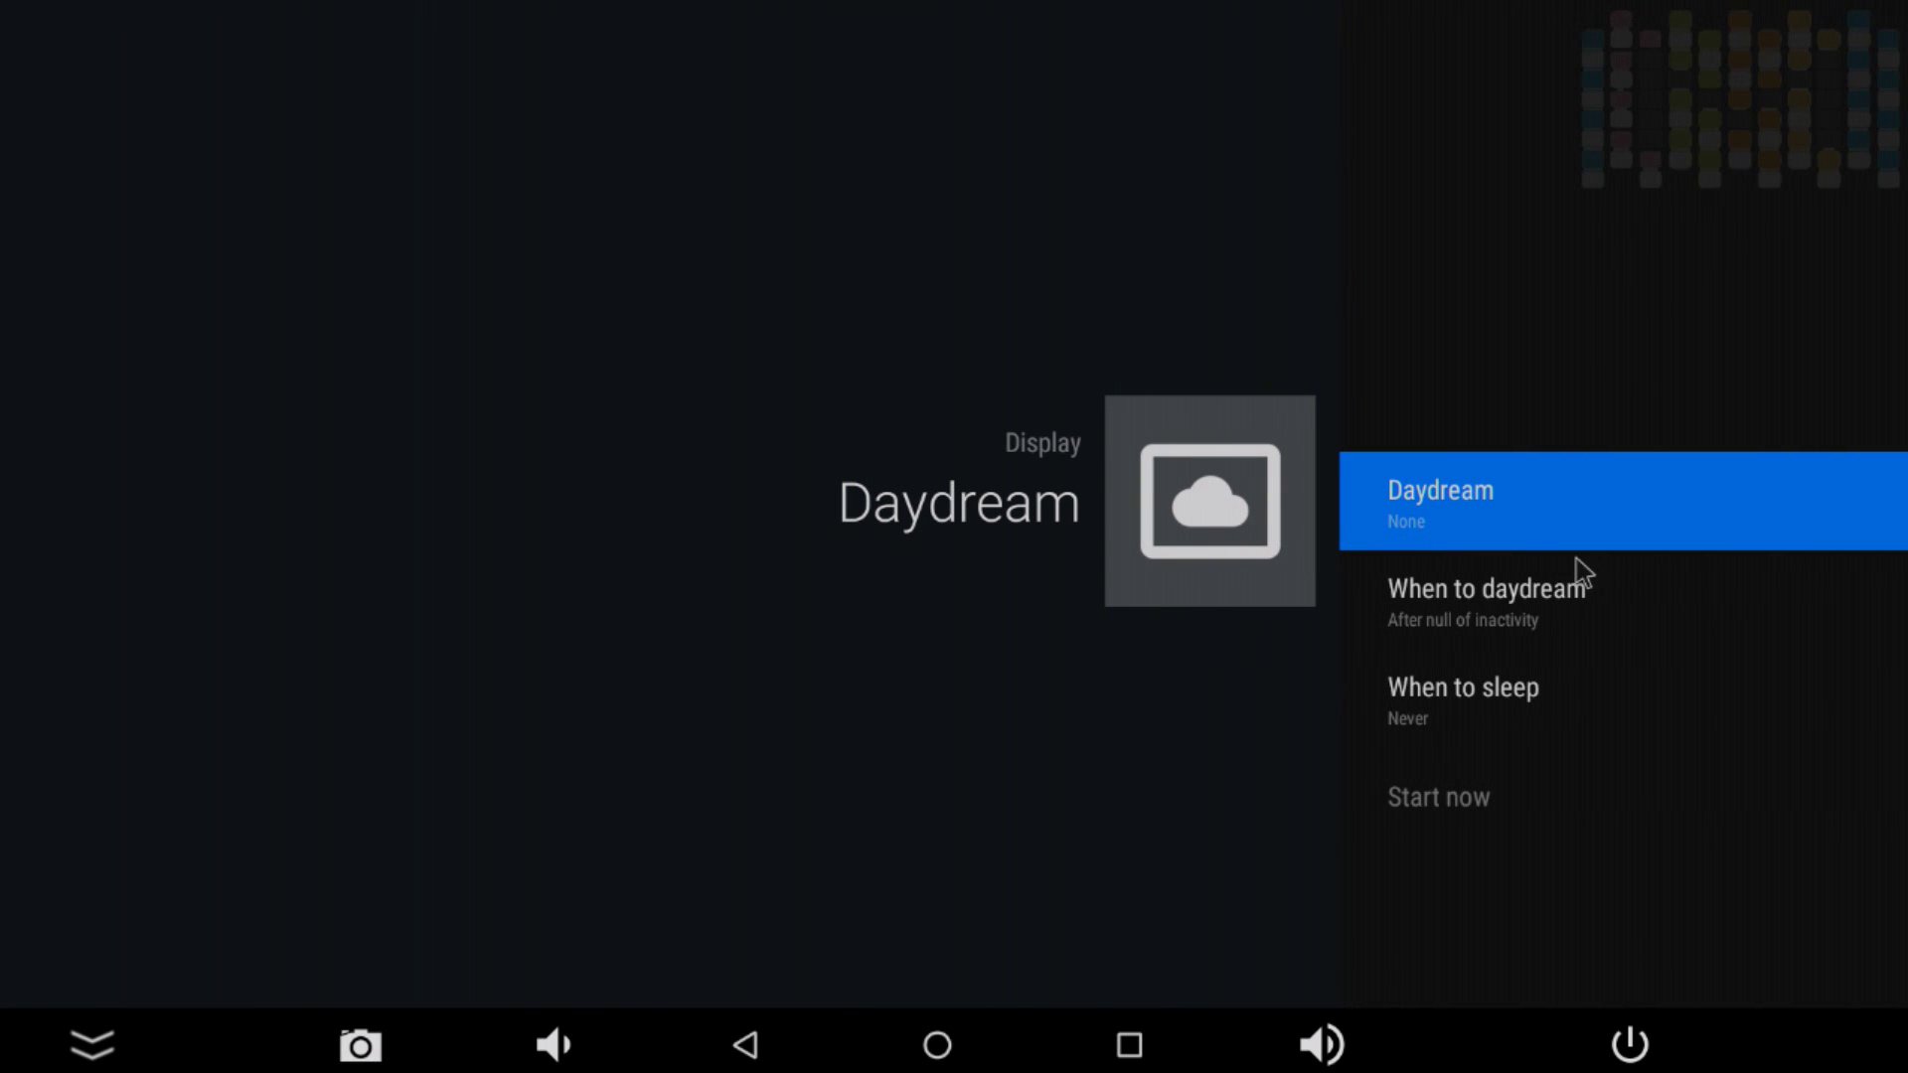
{"action": "right_click", "coordinate": [795, 571]}
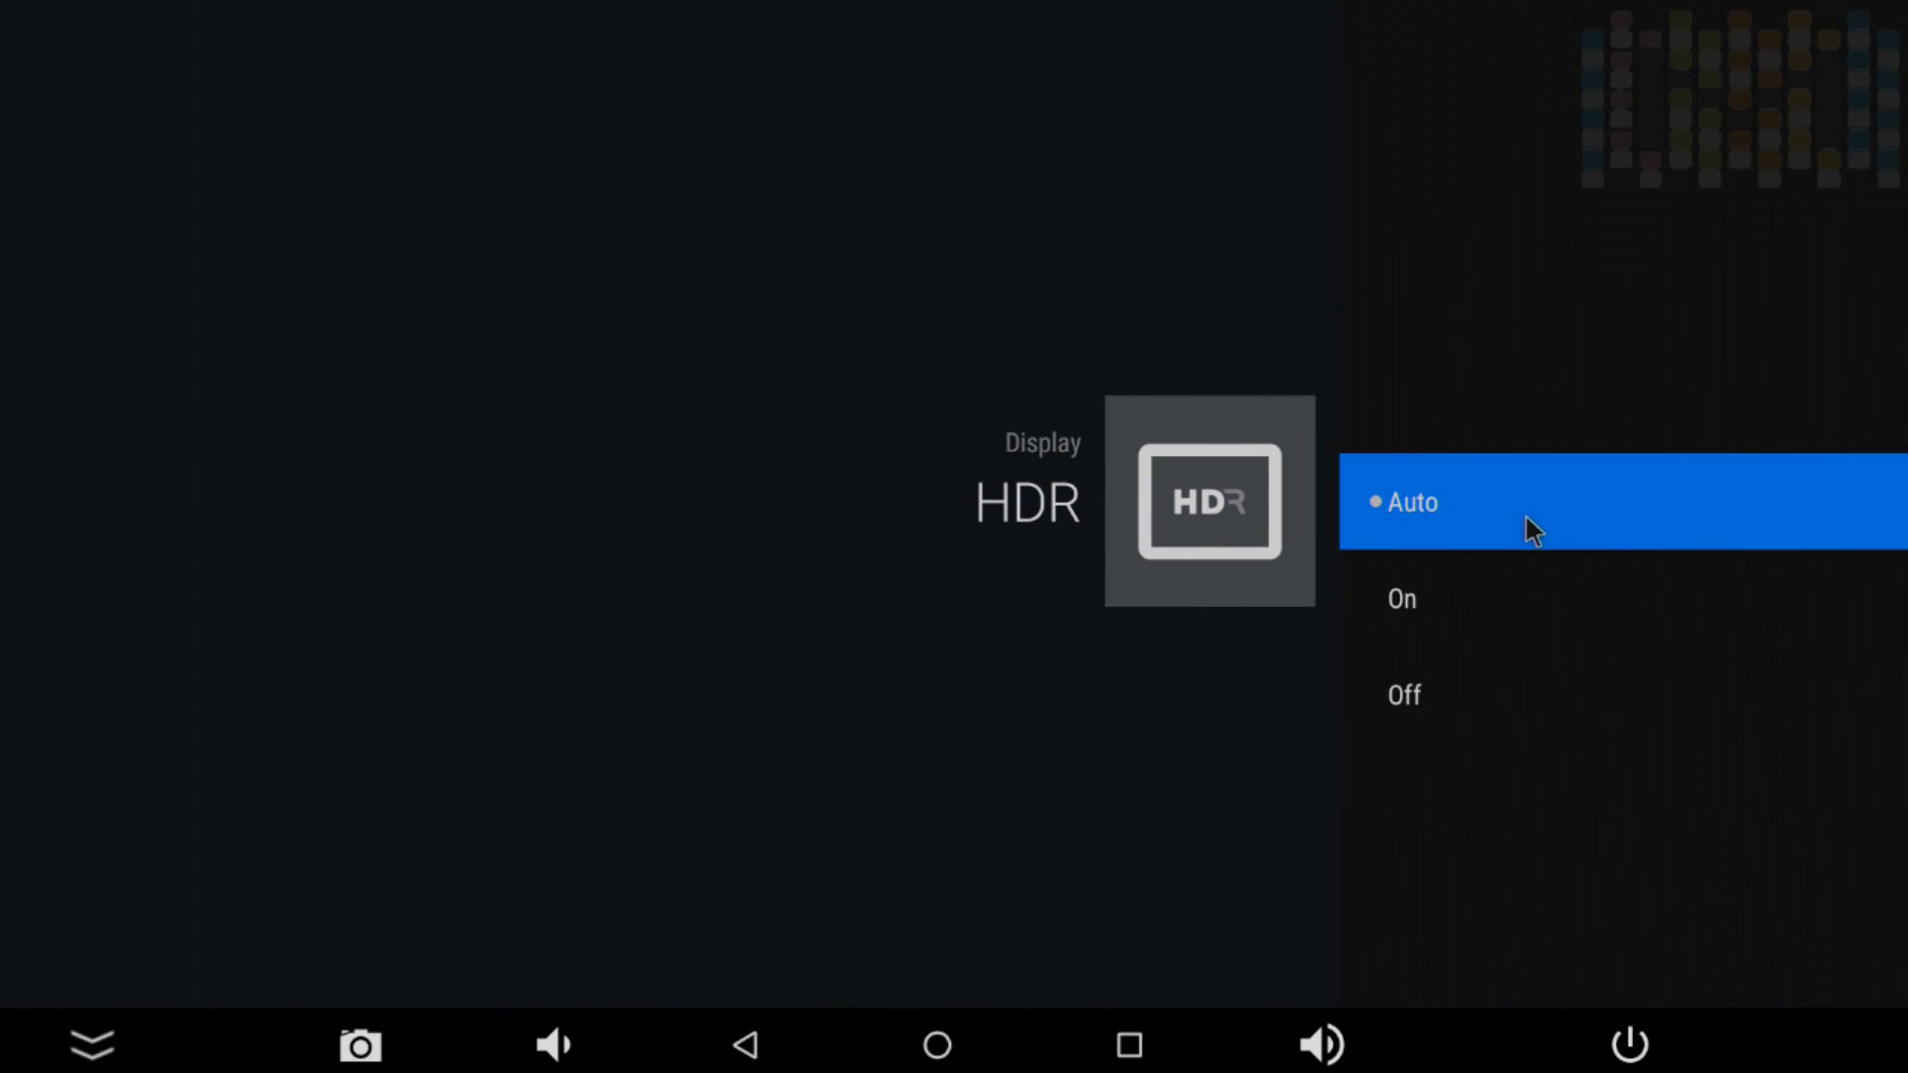
{"action": "left_click", "coordinate": [1434, 628]}
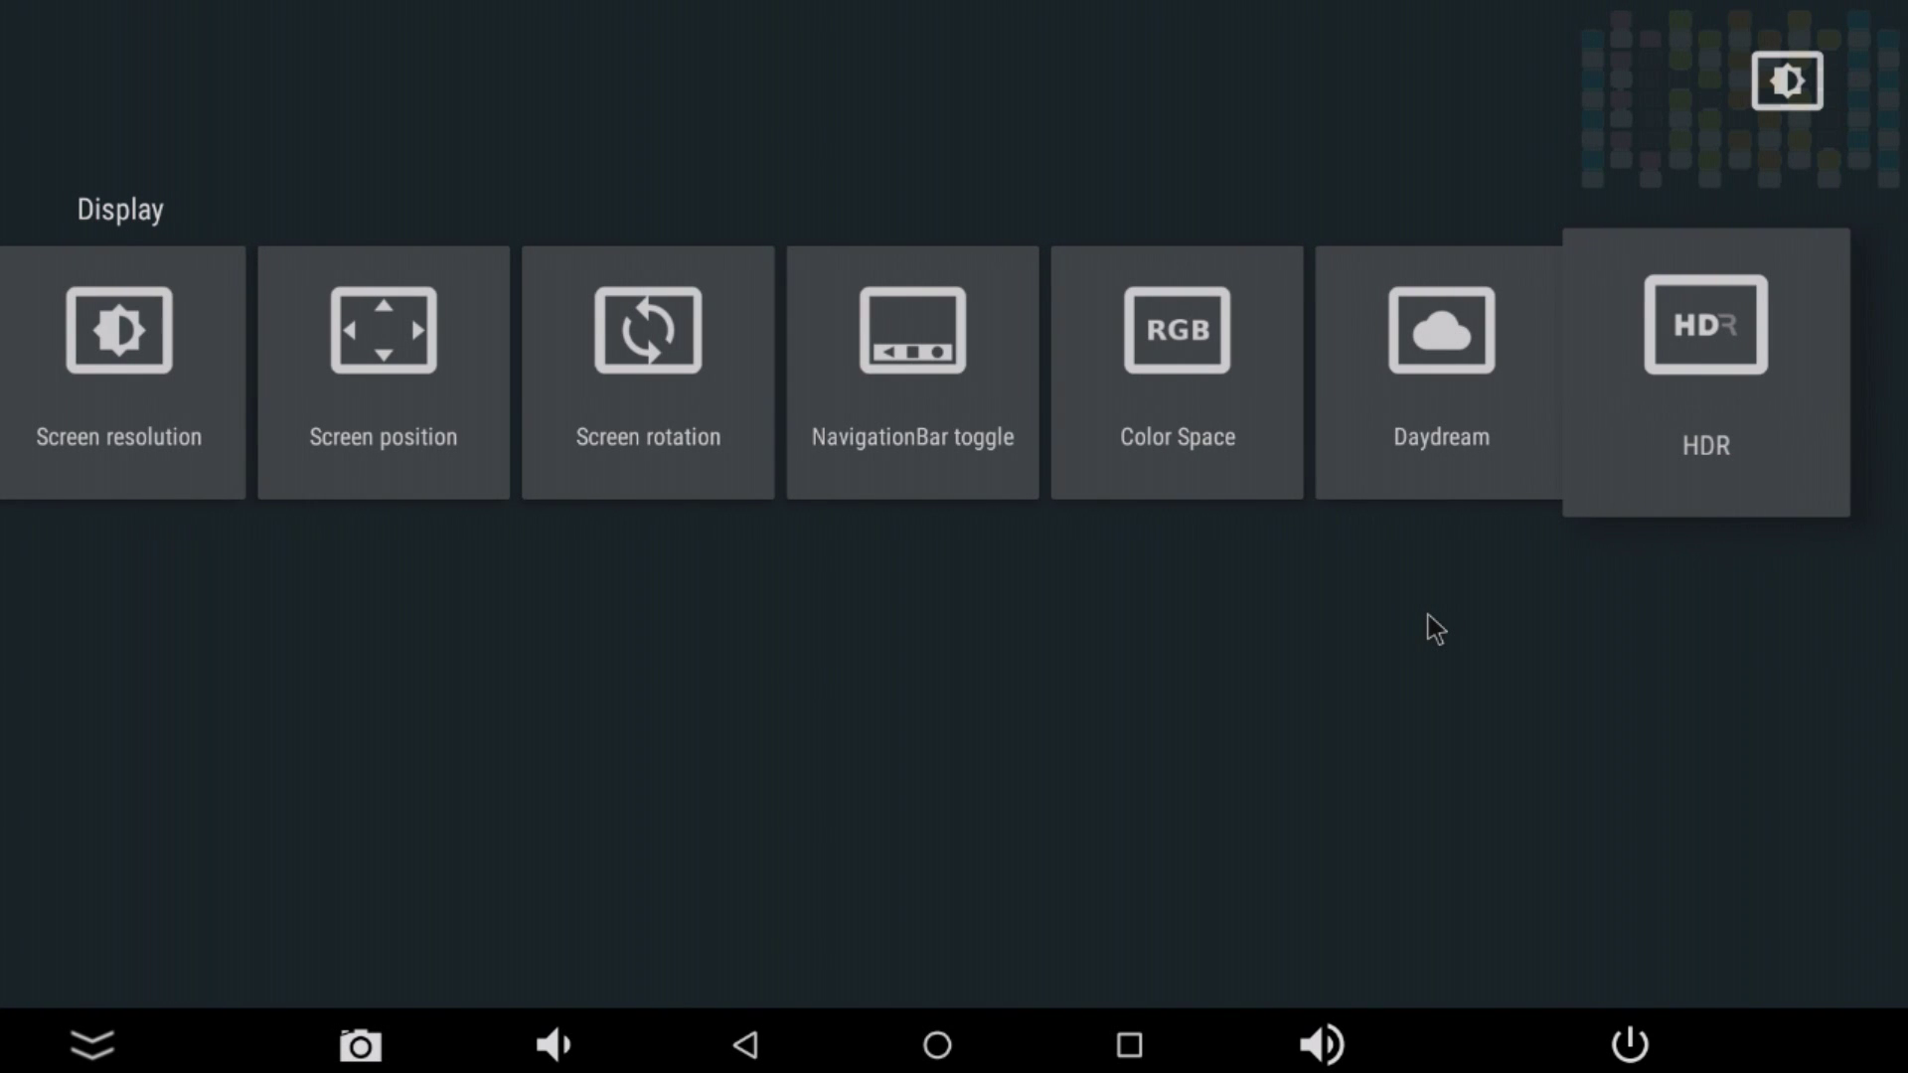
{"action": "right_click", "coordinate": [1435, 628]}
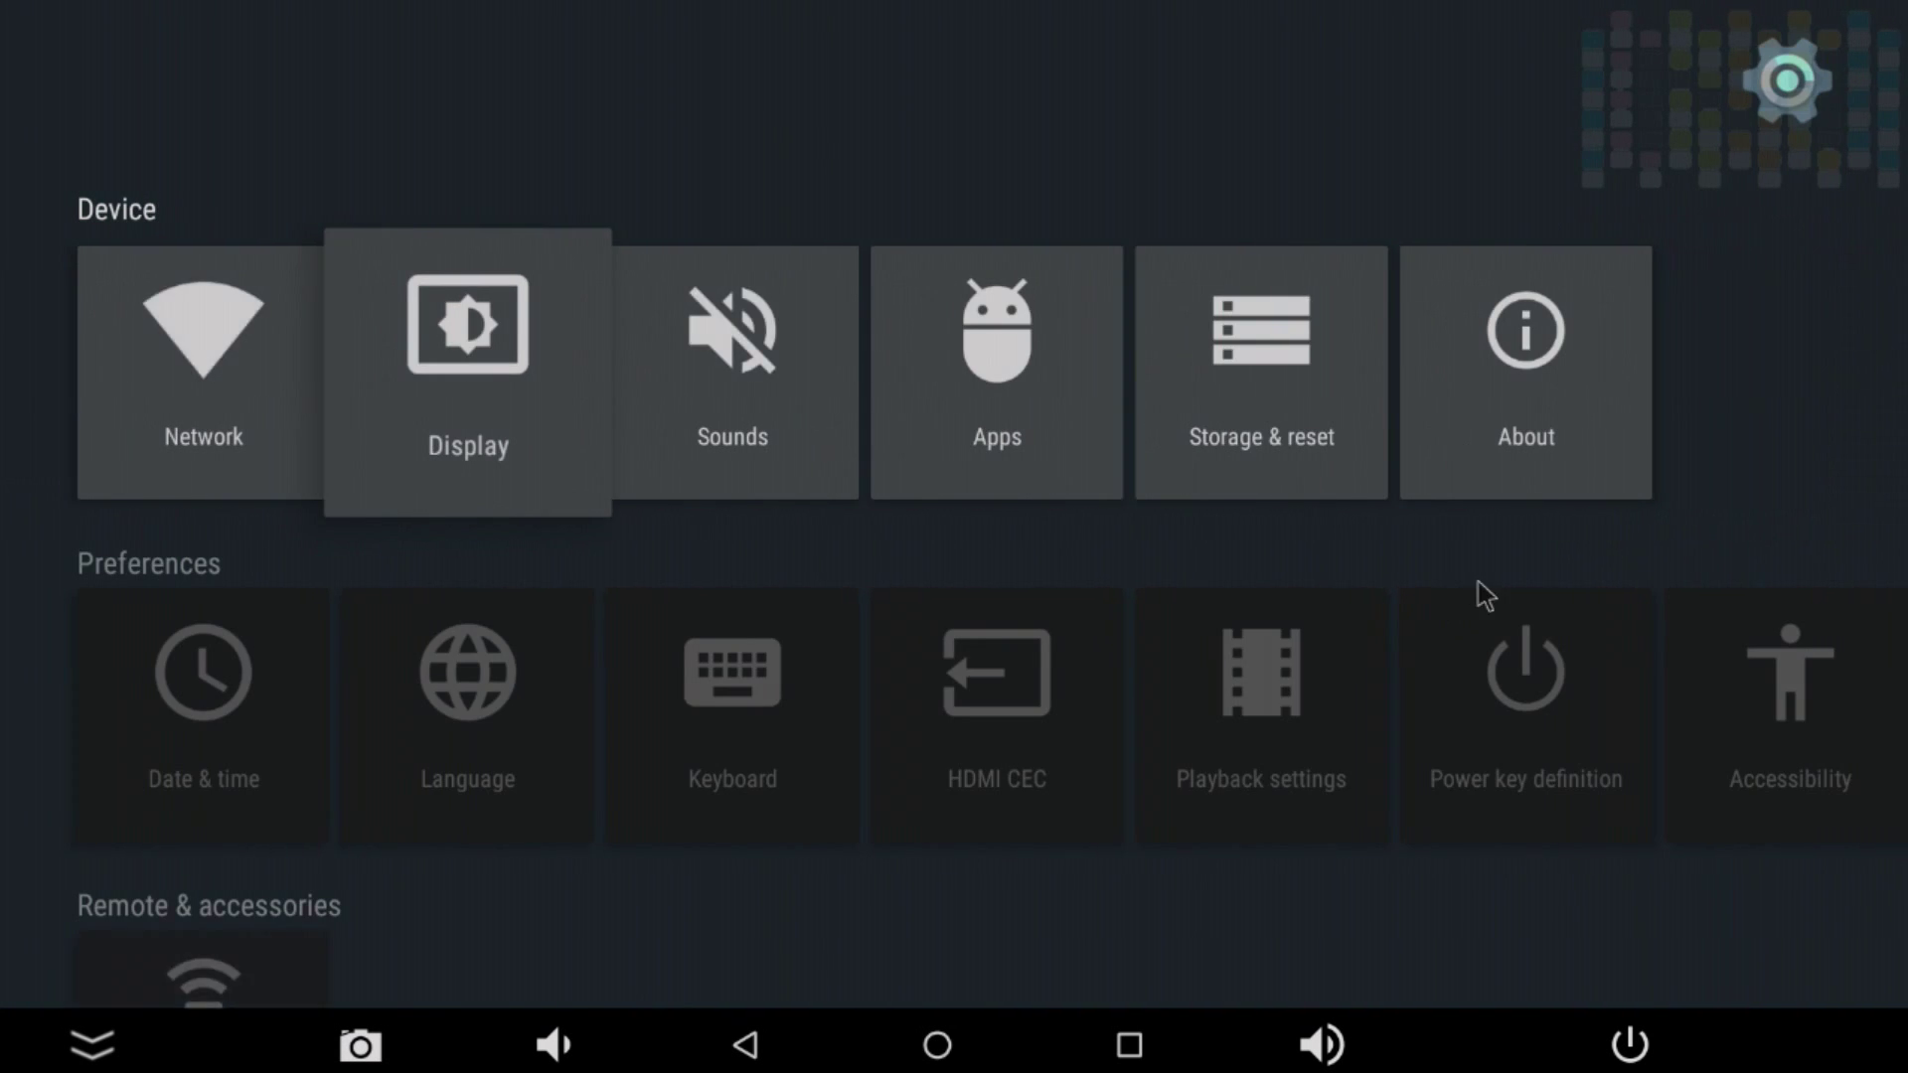
{"action": "left_click", "coordinate": [792, 479]}
Step: Check the sound settings are System sounds On, Dolby DRC mode LINE, and Digital Auto detection
{"action": "left_click", "coordinate": [813, 439]}
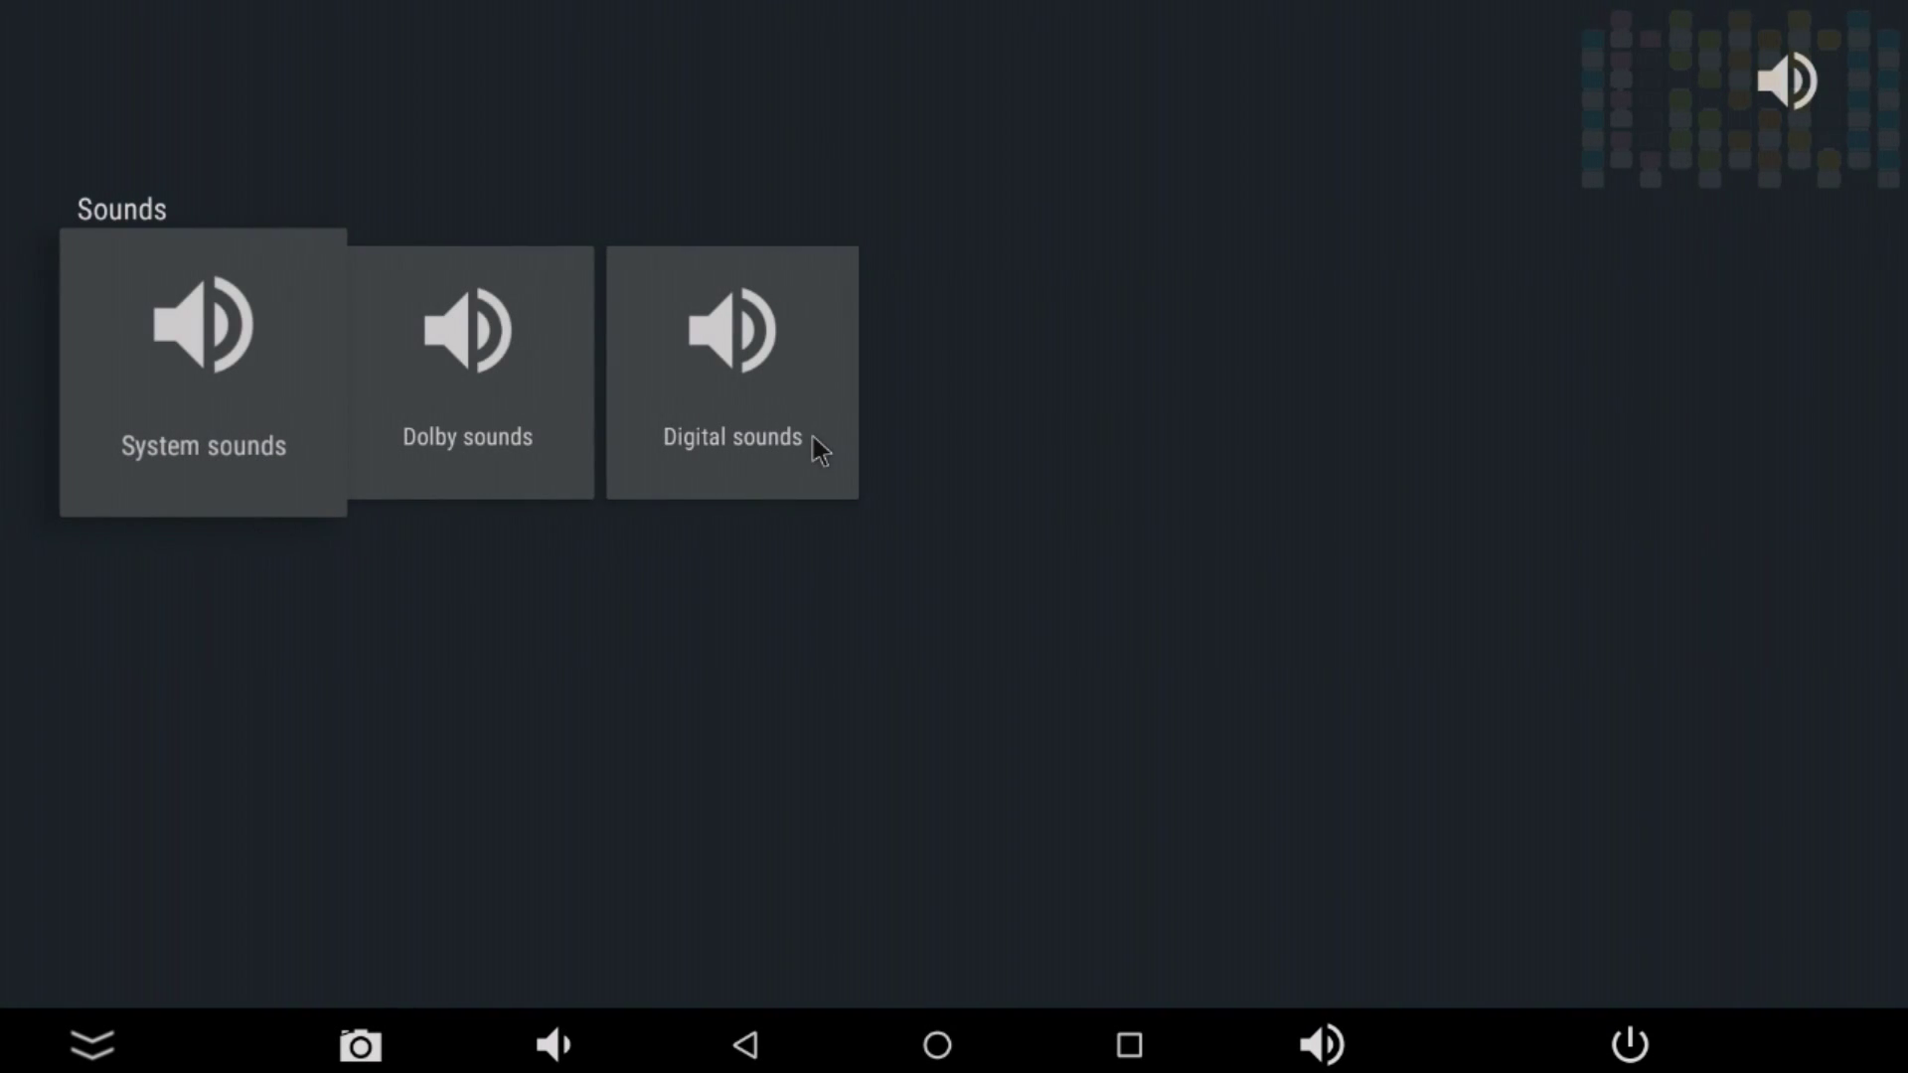
{"action": "left_click", "coordinate": [274, 397]}
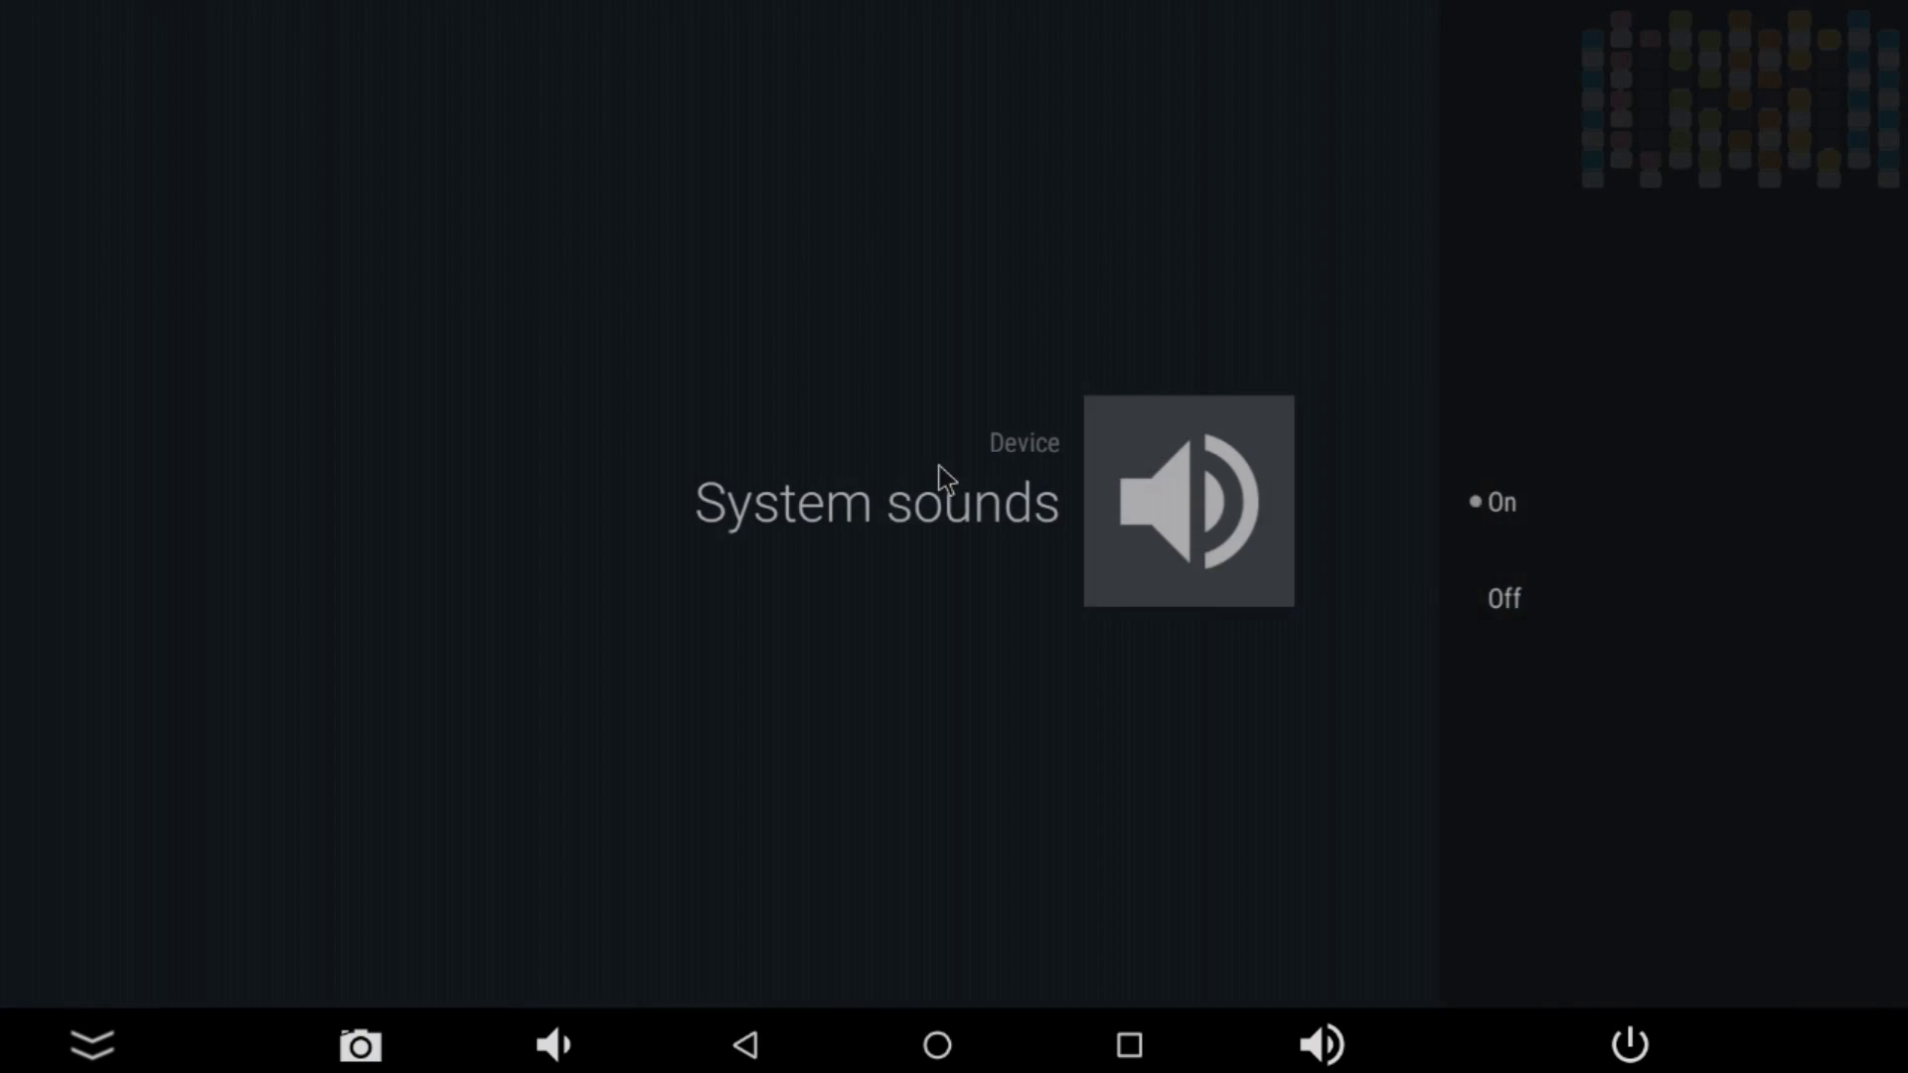
{"action": "key", "text": "Escape"}
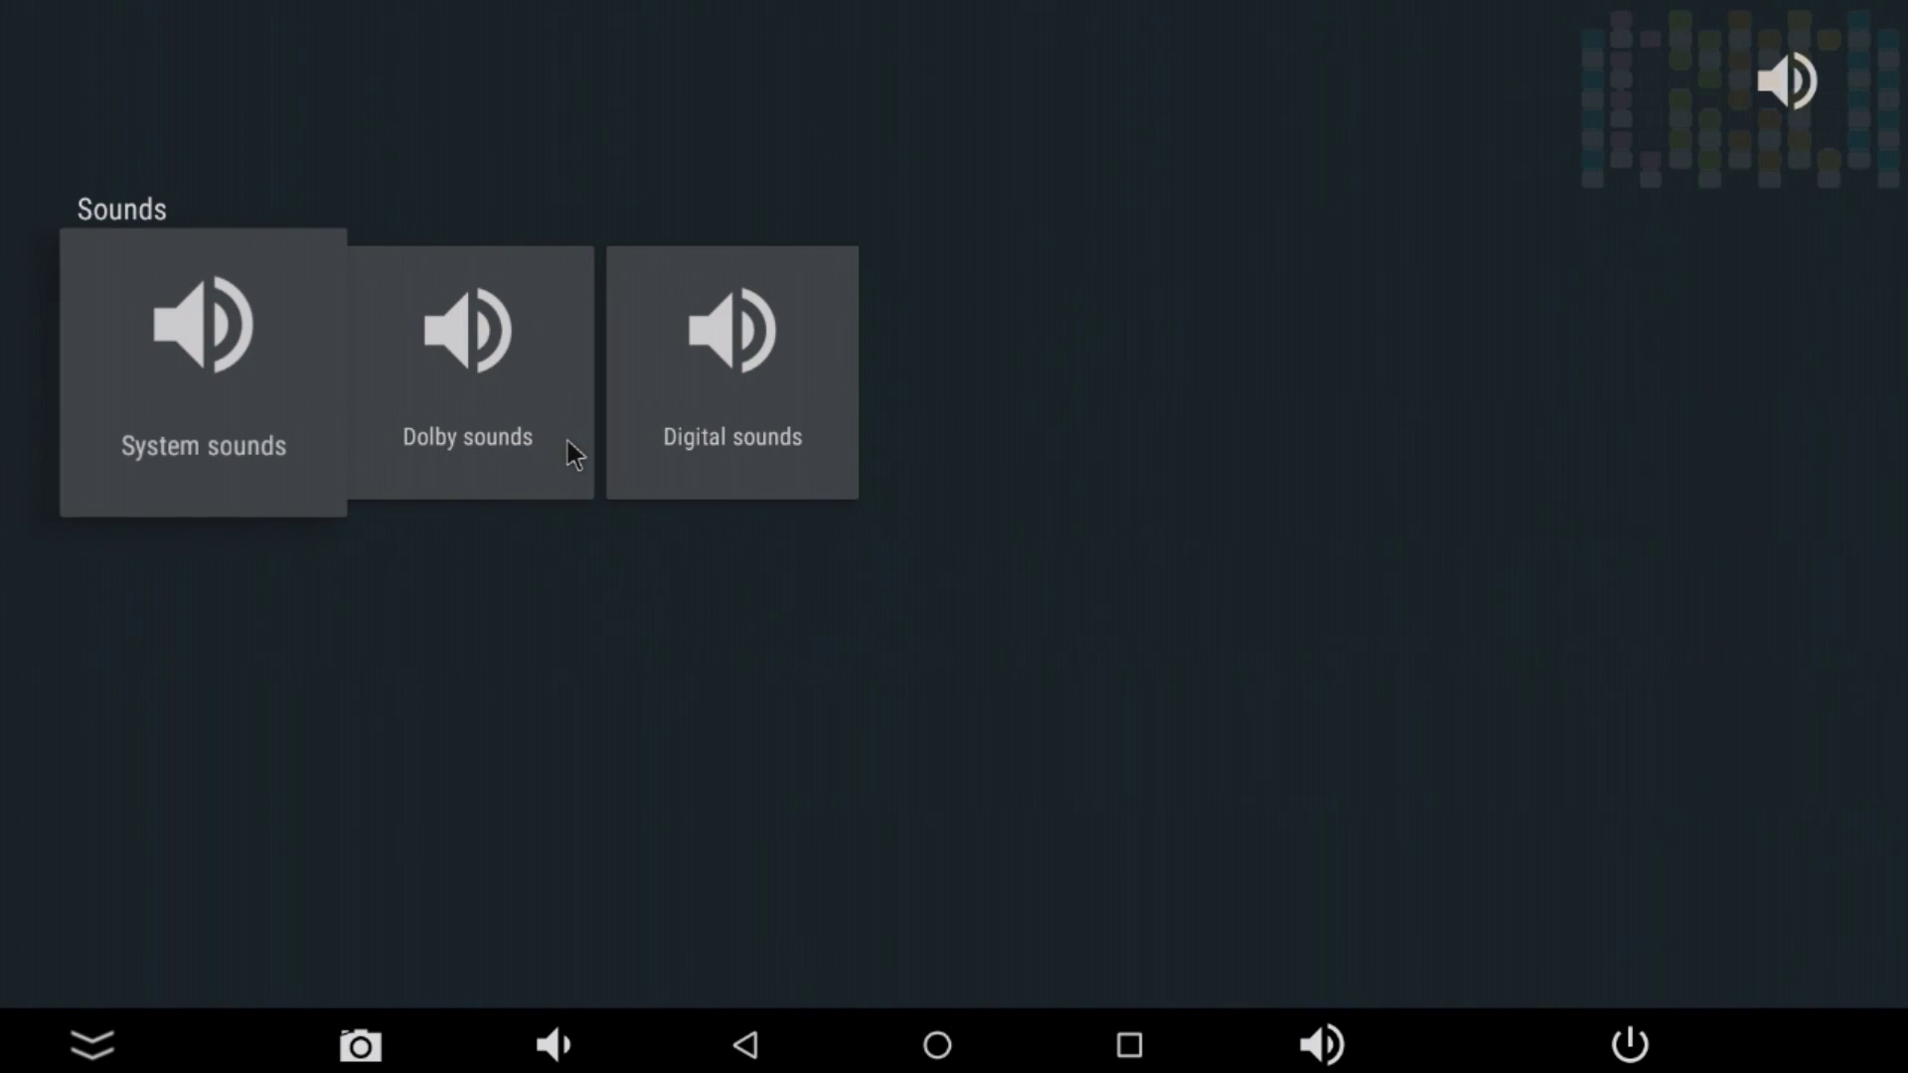
{"action": "left_click", "coordinate": [569, 442]}
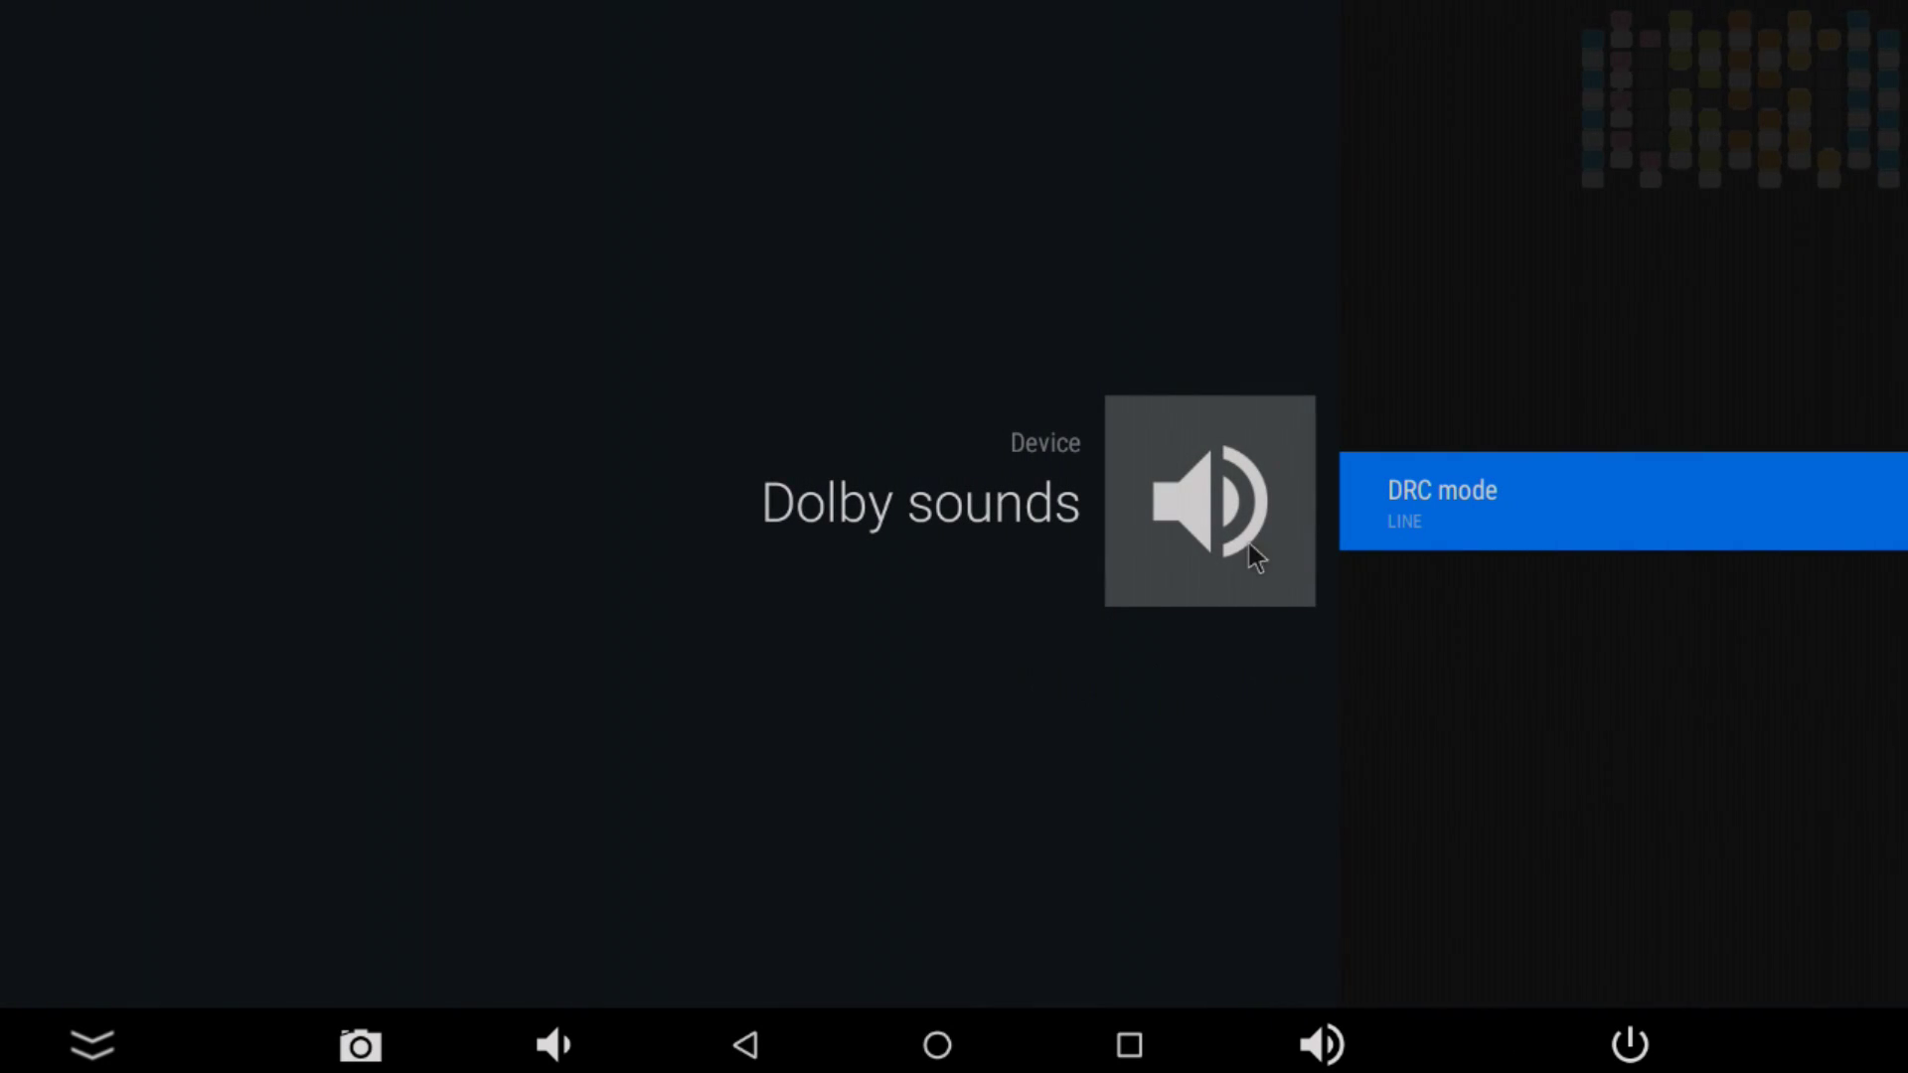
{"action": "key", "text": "Escape"}
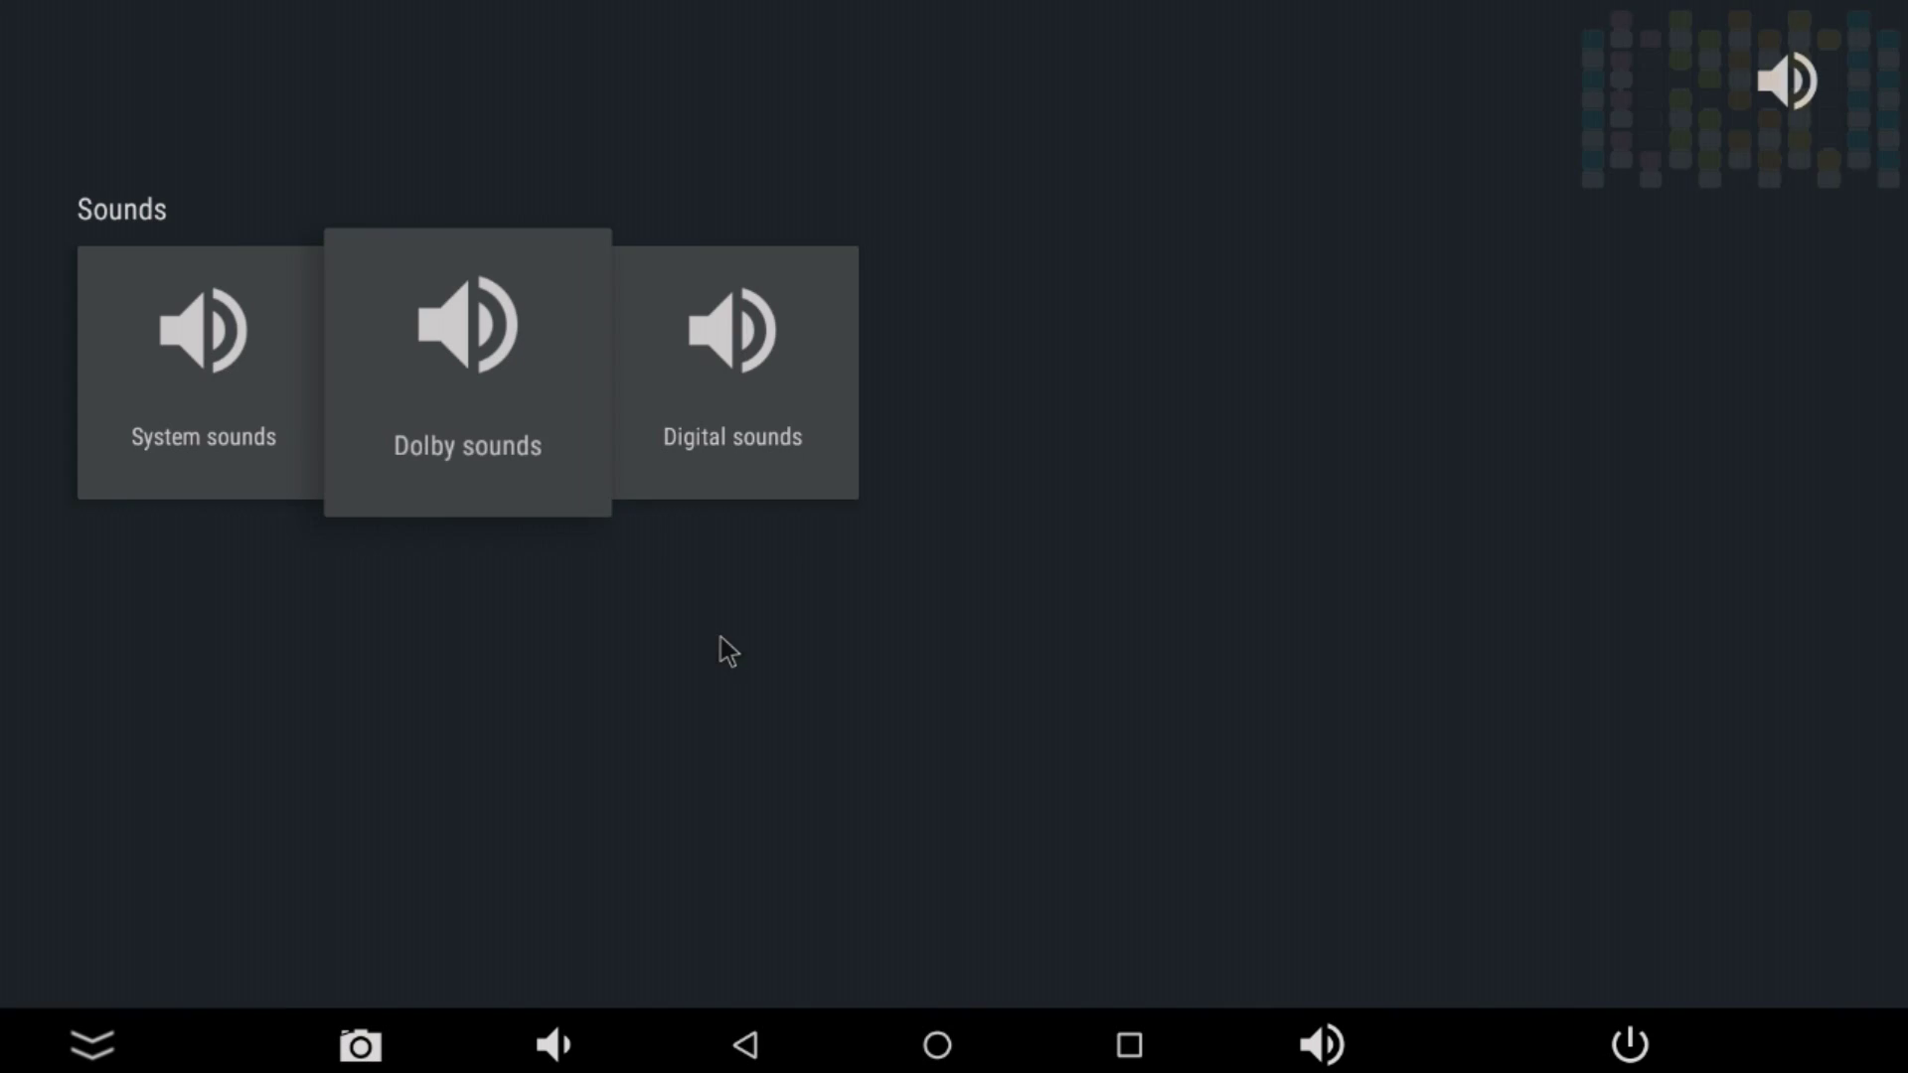
{"action": "left_click", "coordinate": [800, 487]}
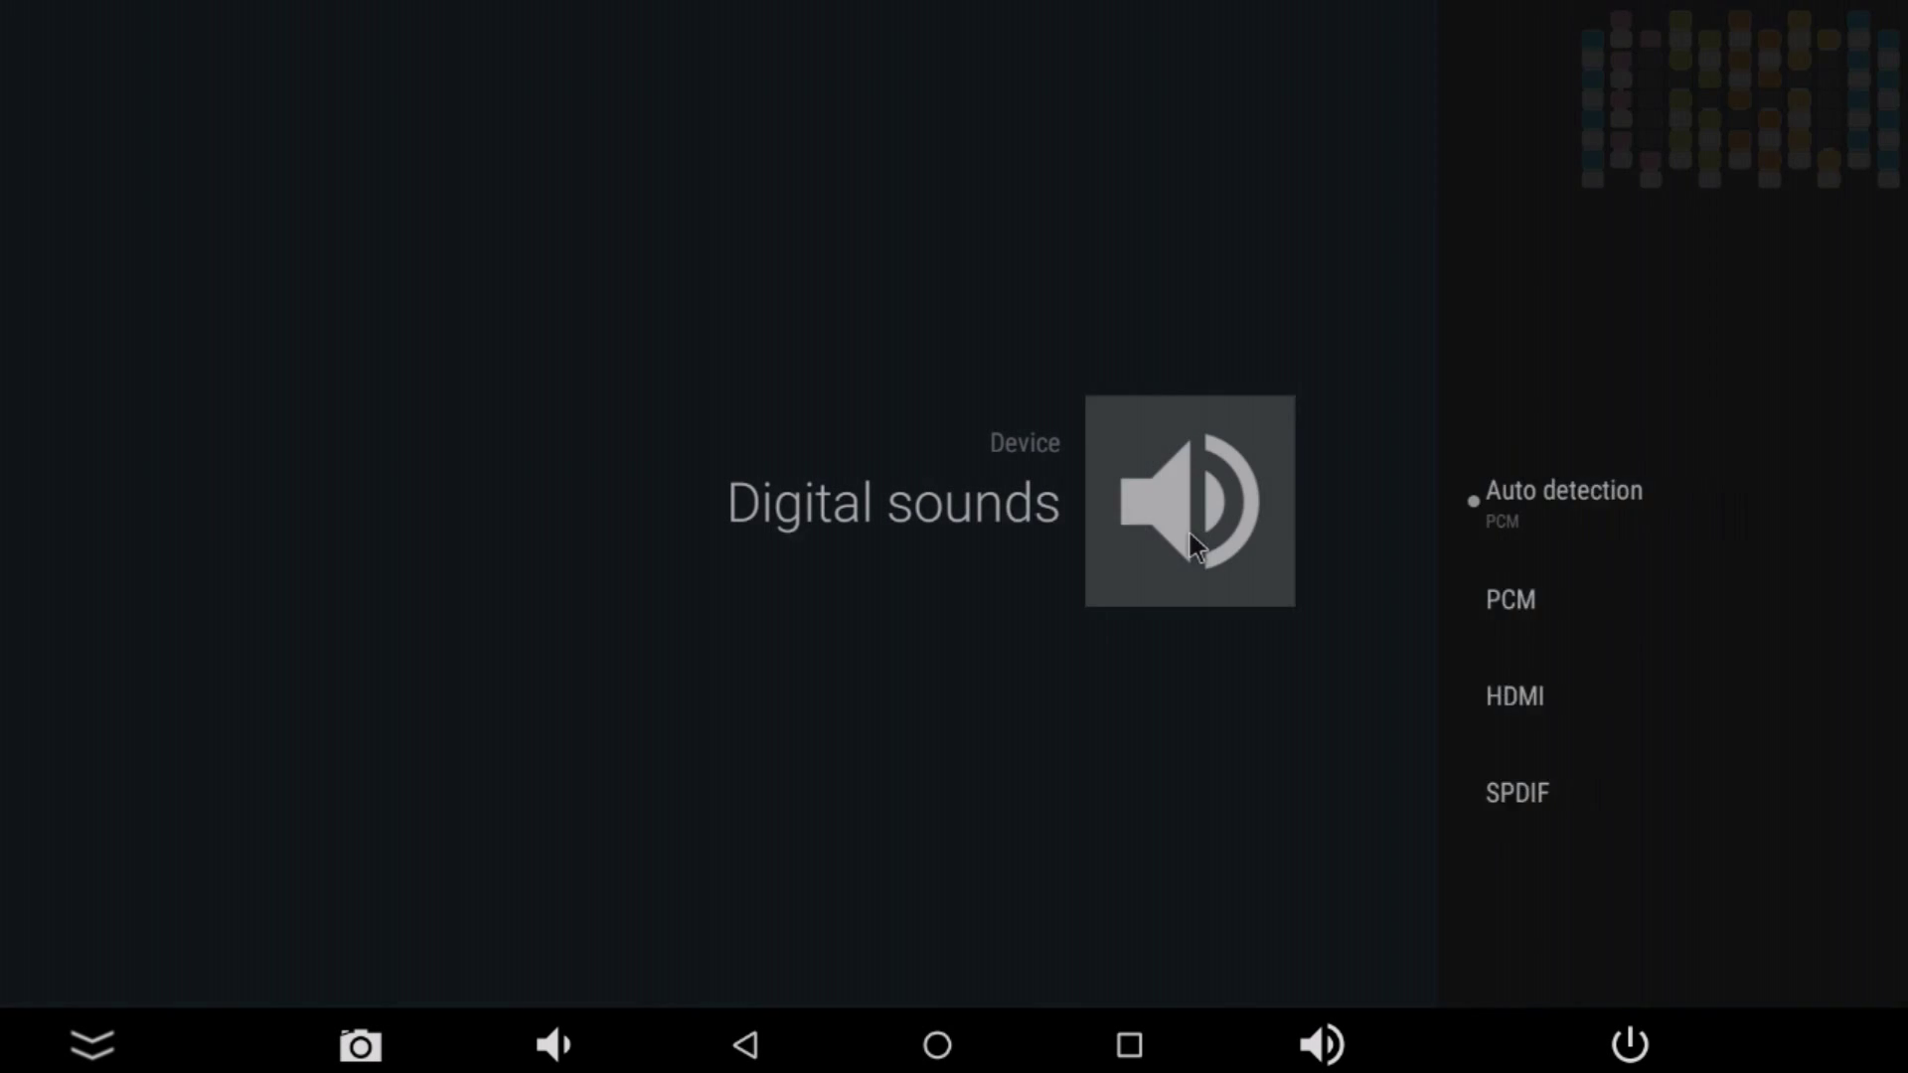
{"action": "key", "text": "Escape"}
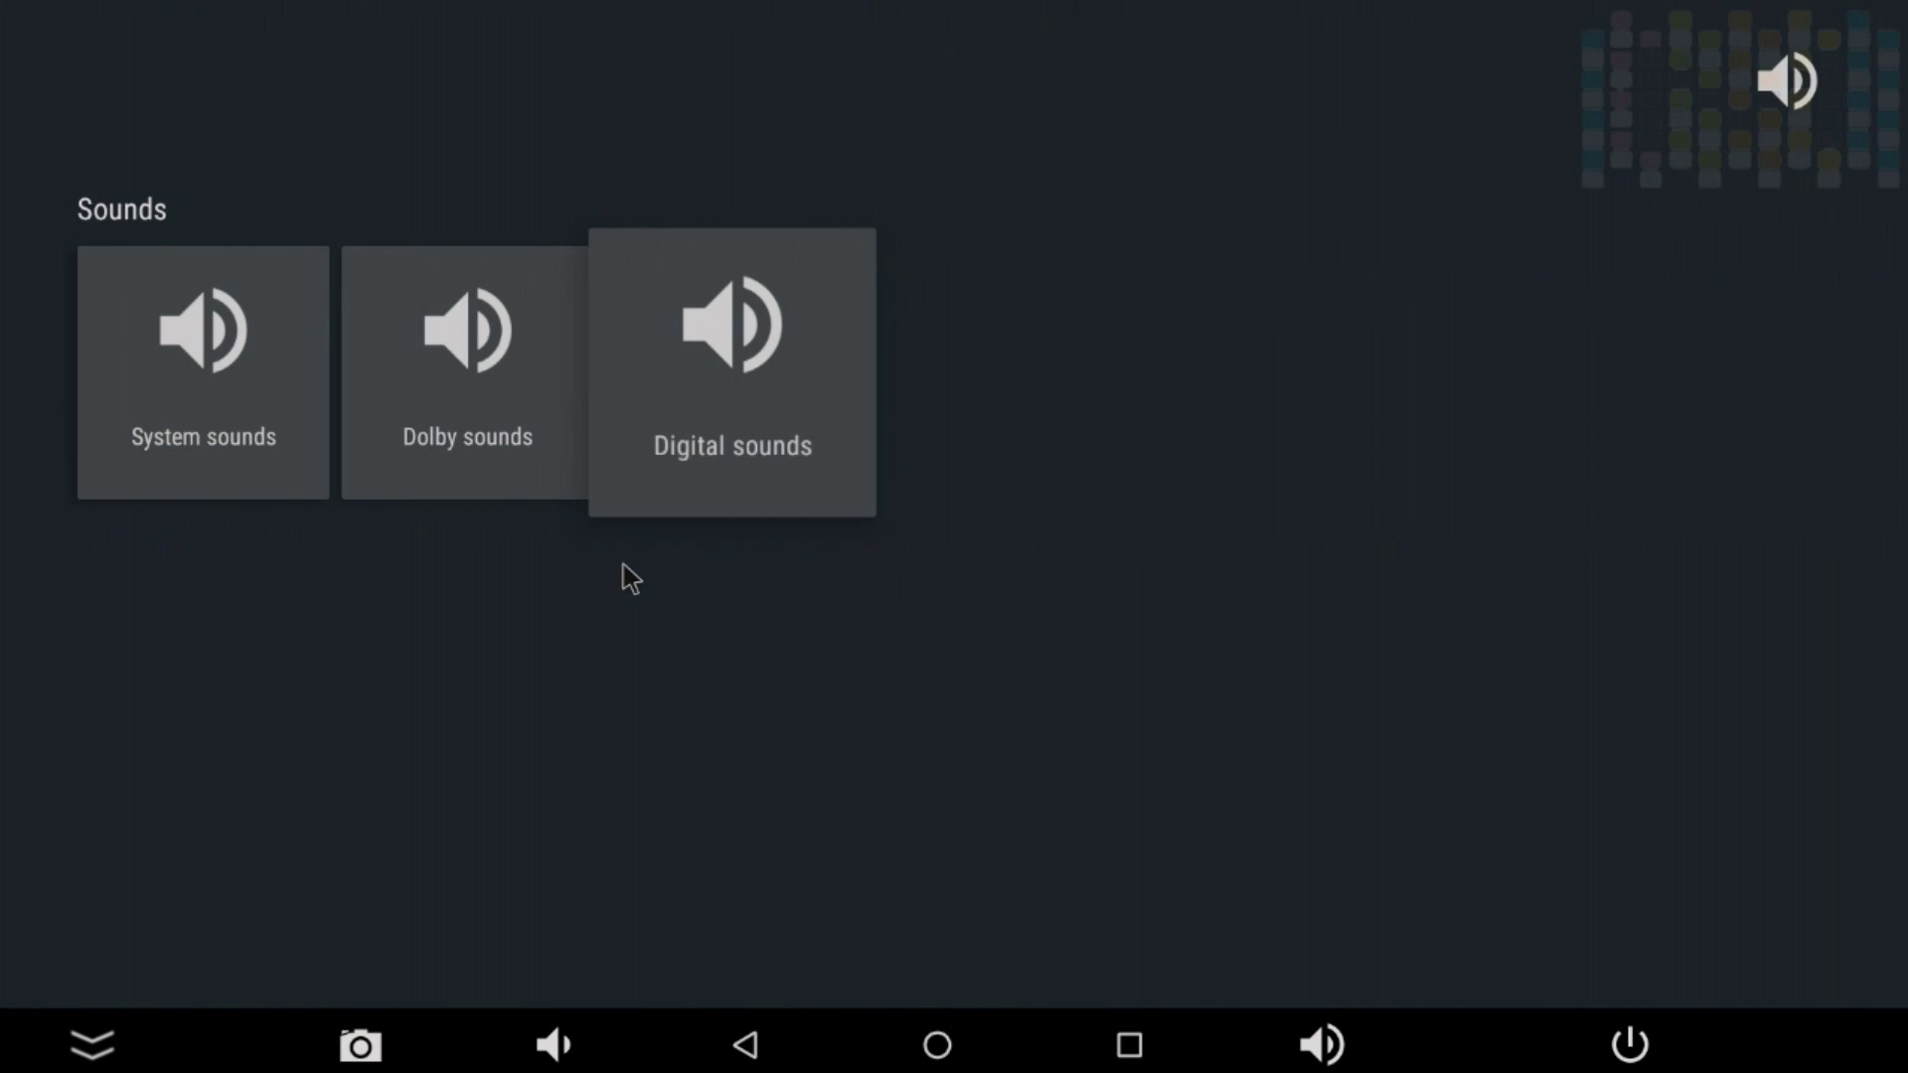
{"action": "key", "text": "Escape"}
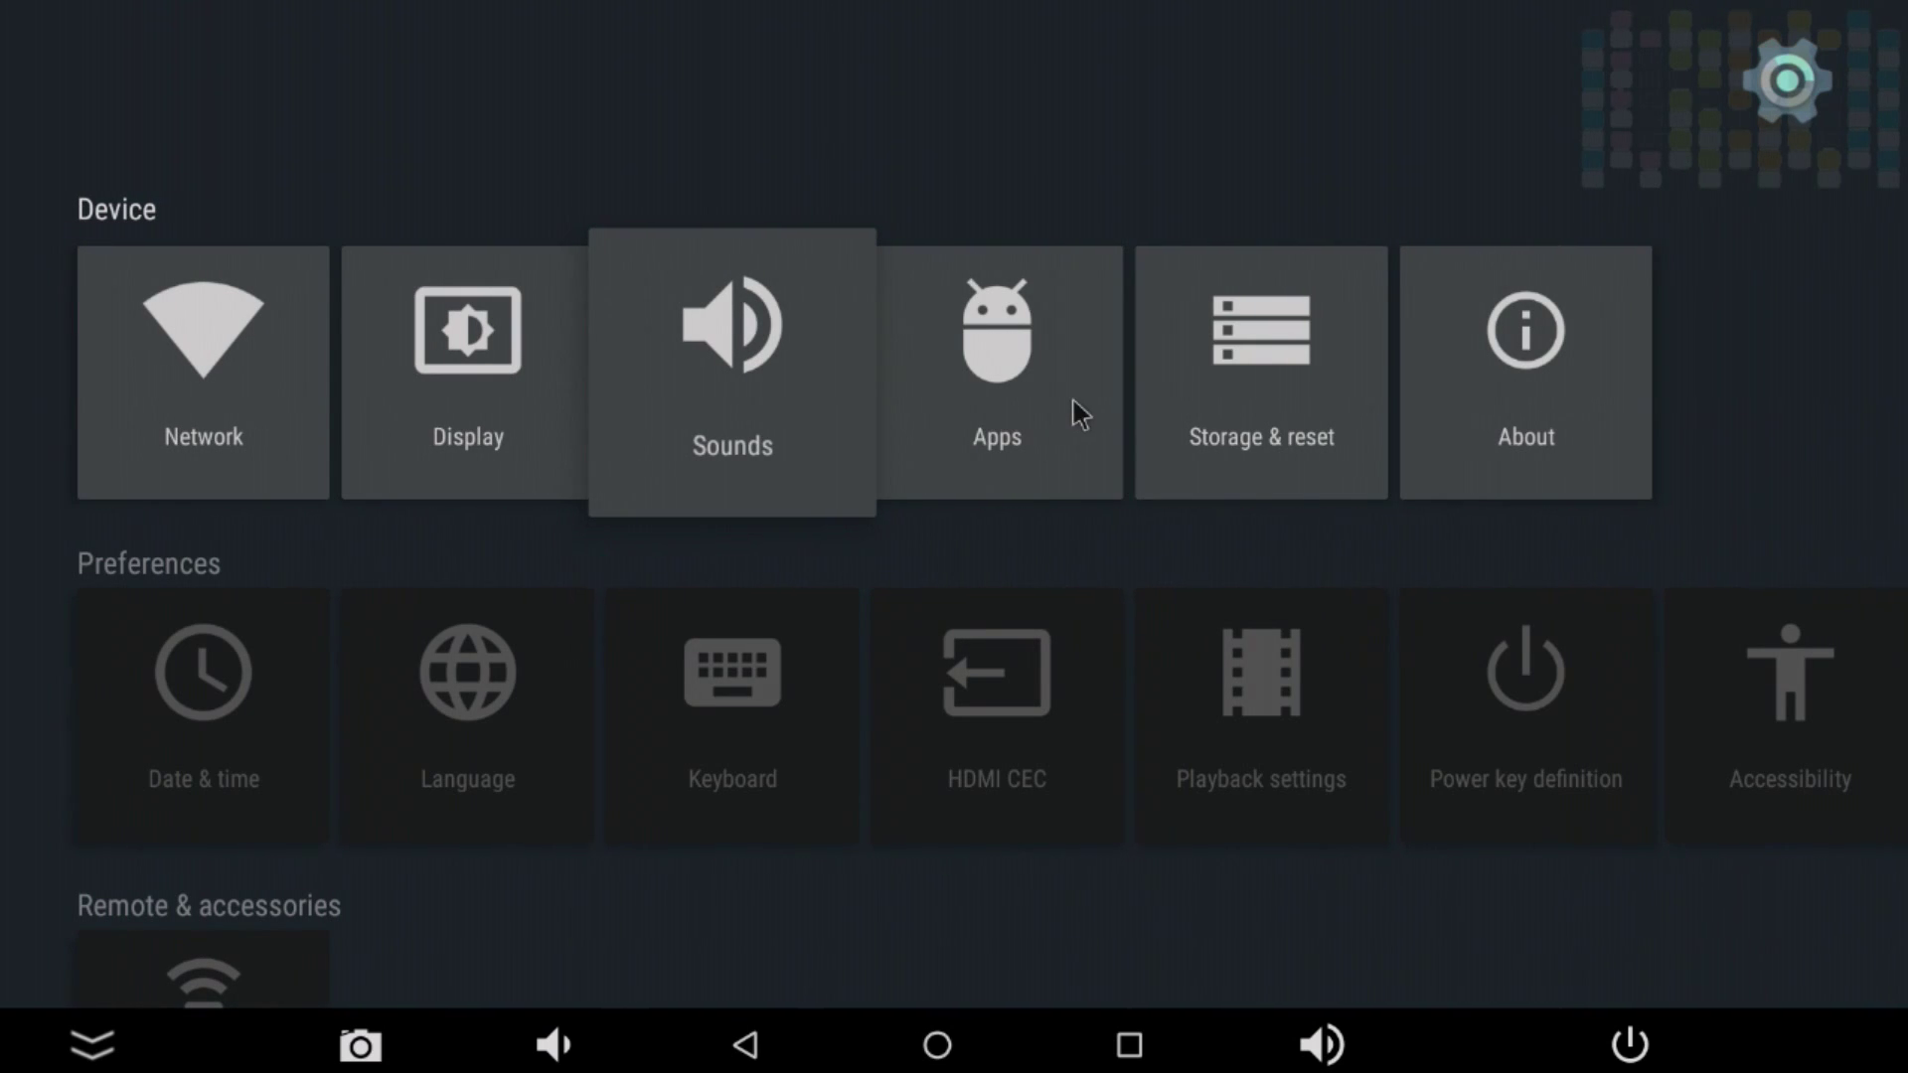
{"action": "left_click", "coordinate": [1041, 404]}
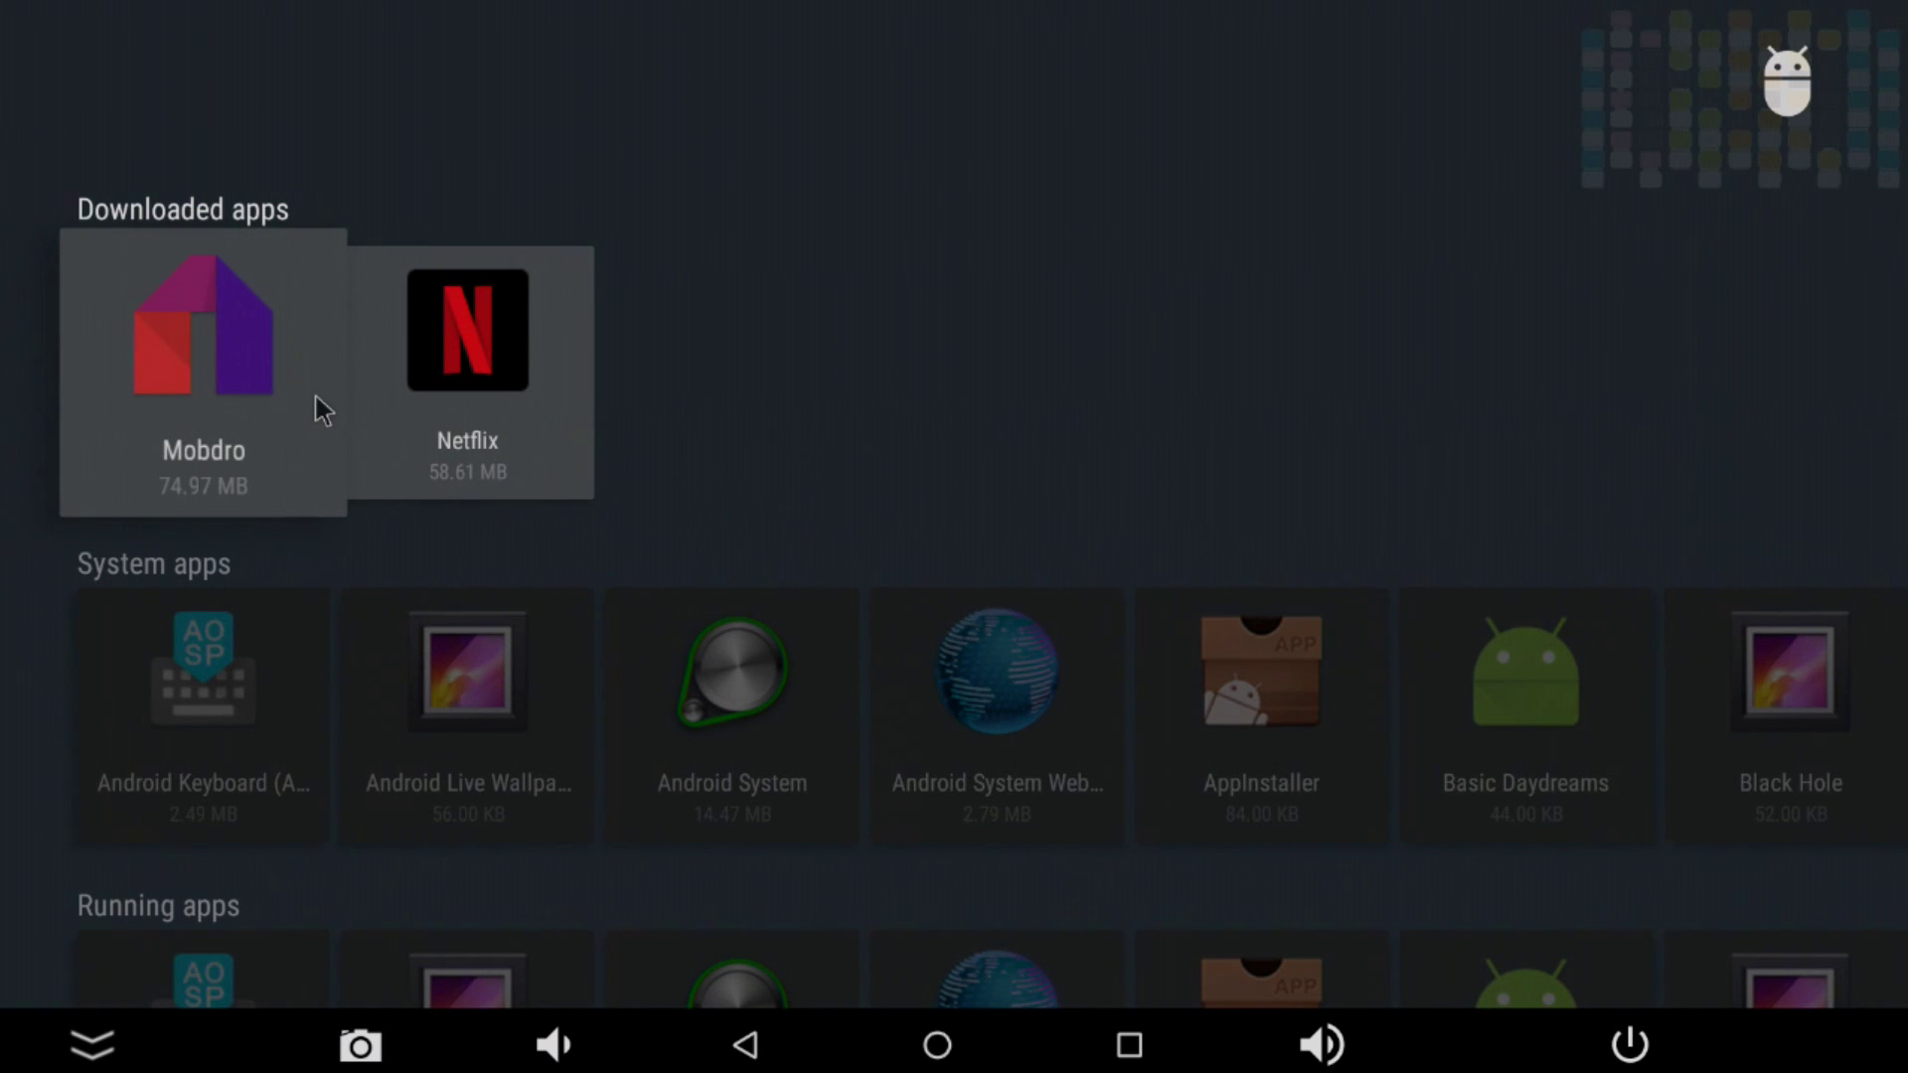
{"action": "left_click", "coordinate": [300, 398]}
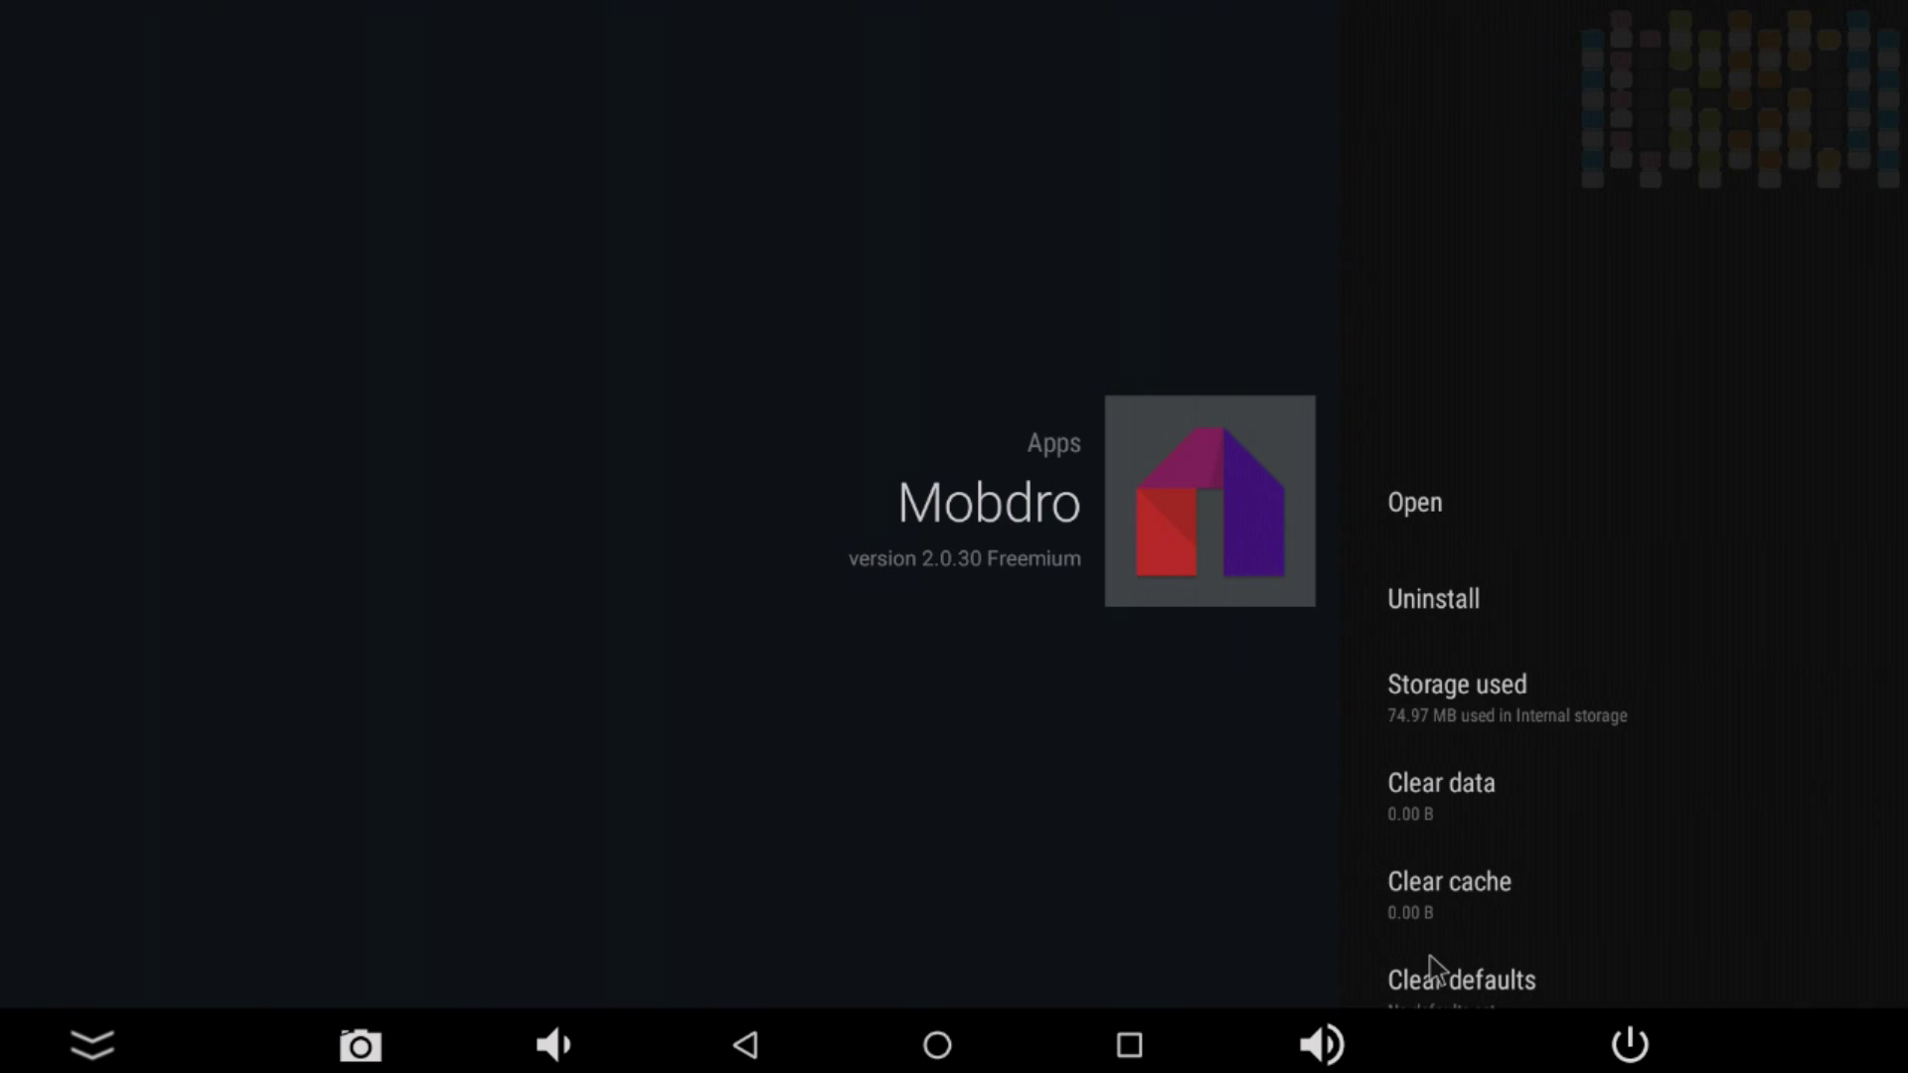
{"action": "right_click", "coordinate": [1304, 867]}
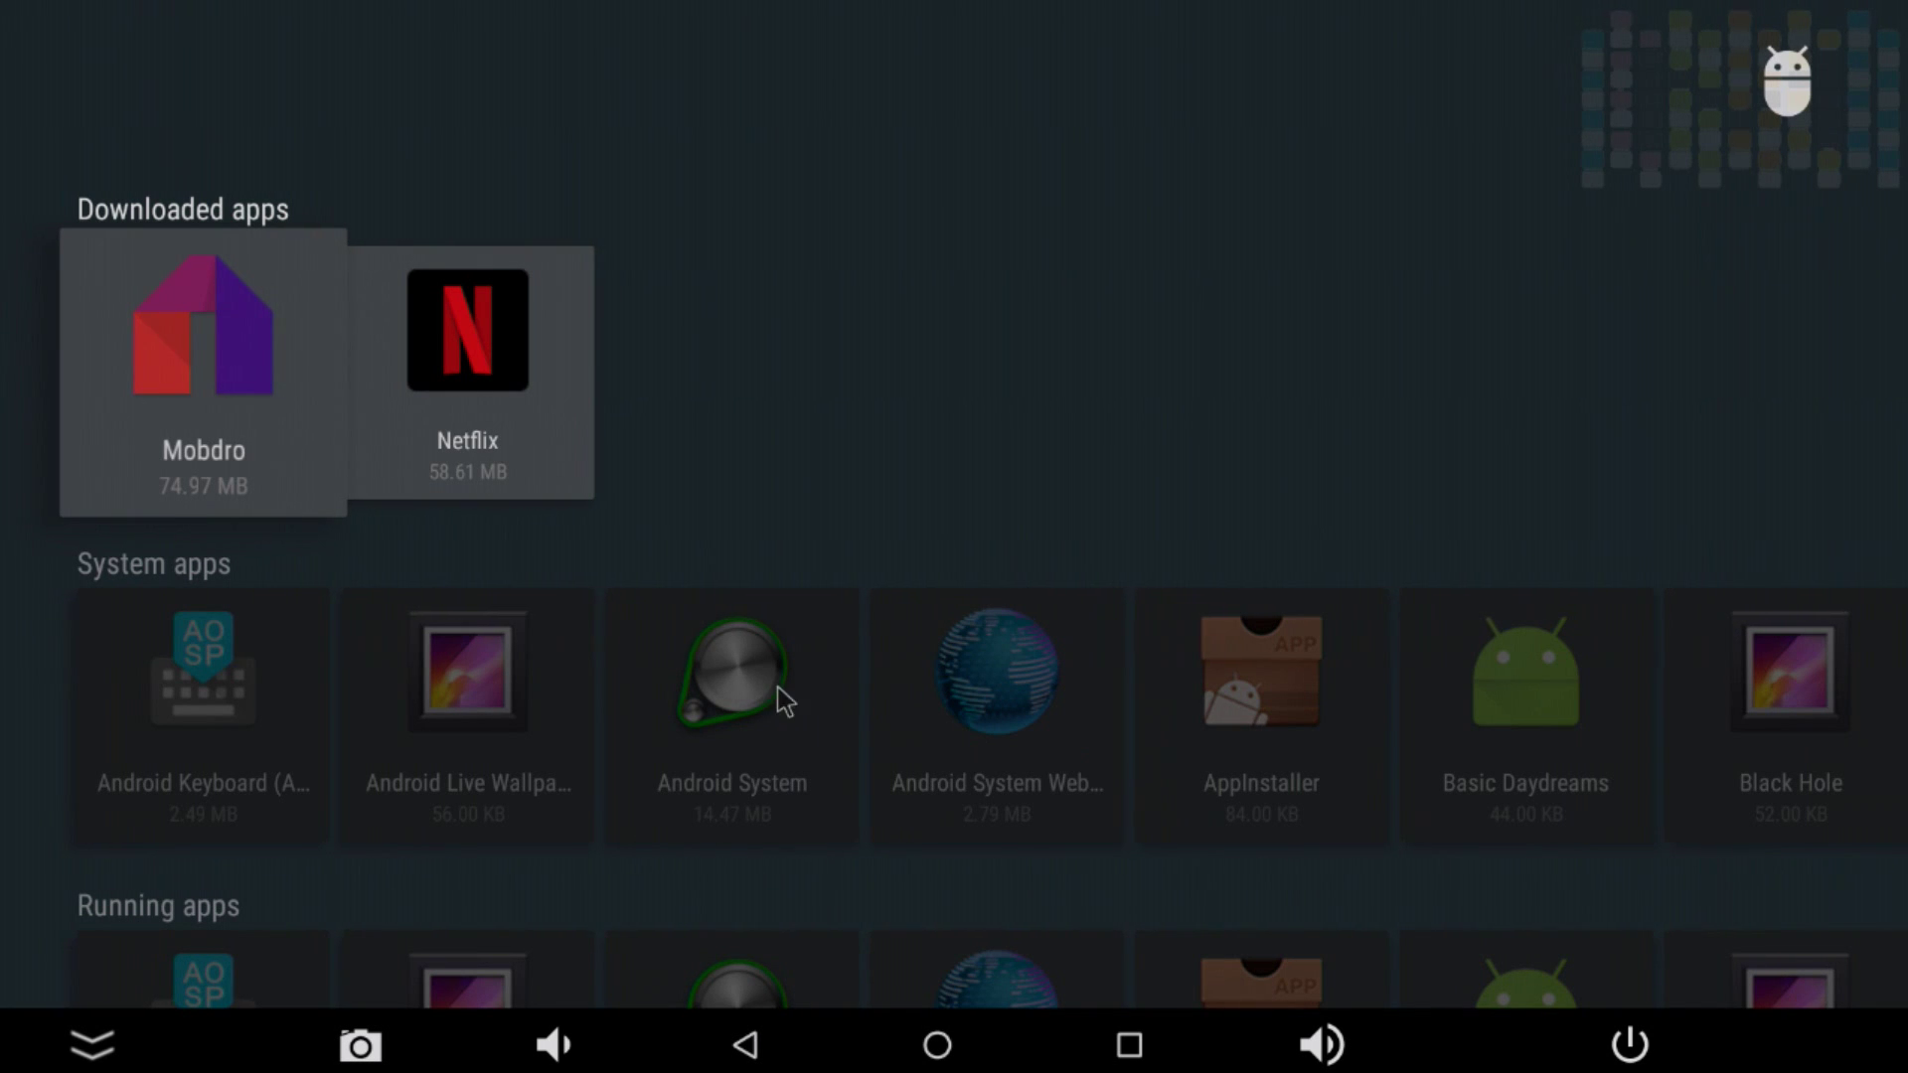
{"action": "scroll", "coordinate": [945, 362], "scroll_direction": "down", "scroll_amount": 2}
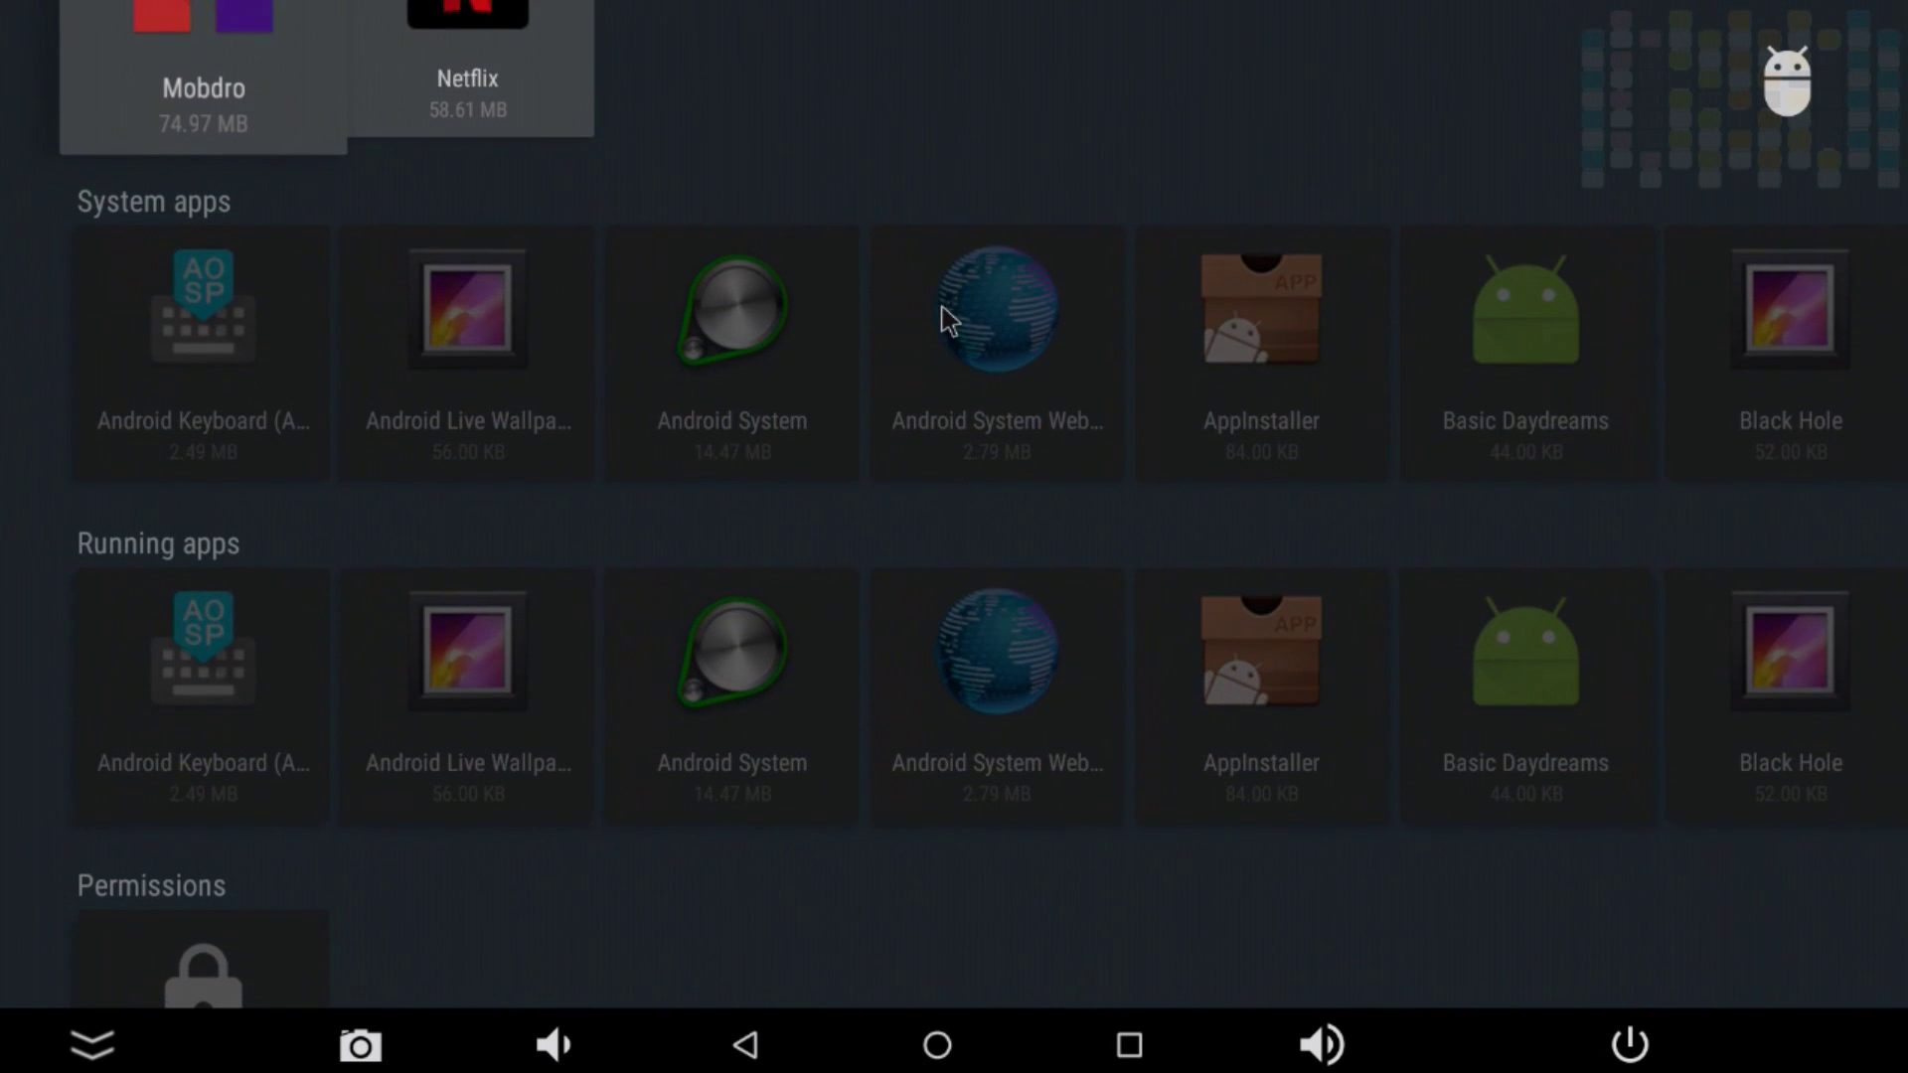
{"action": "right_click", "coordinate": [933, 301]}
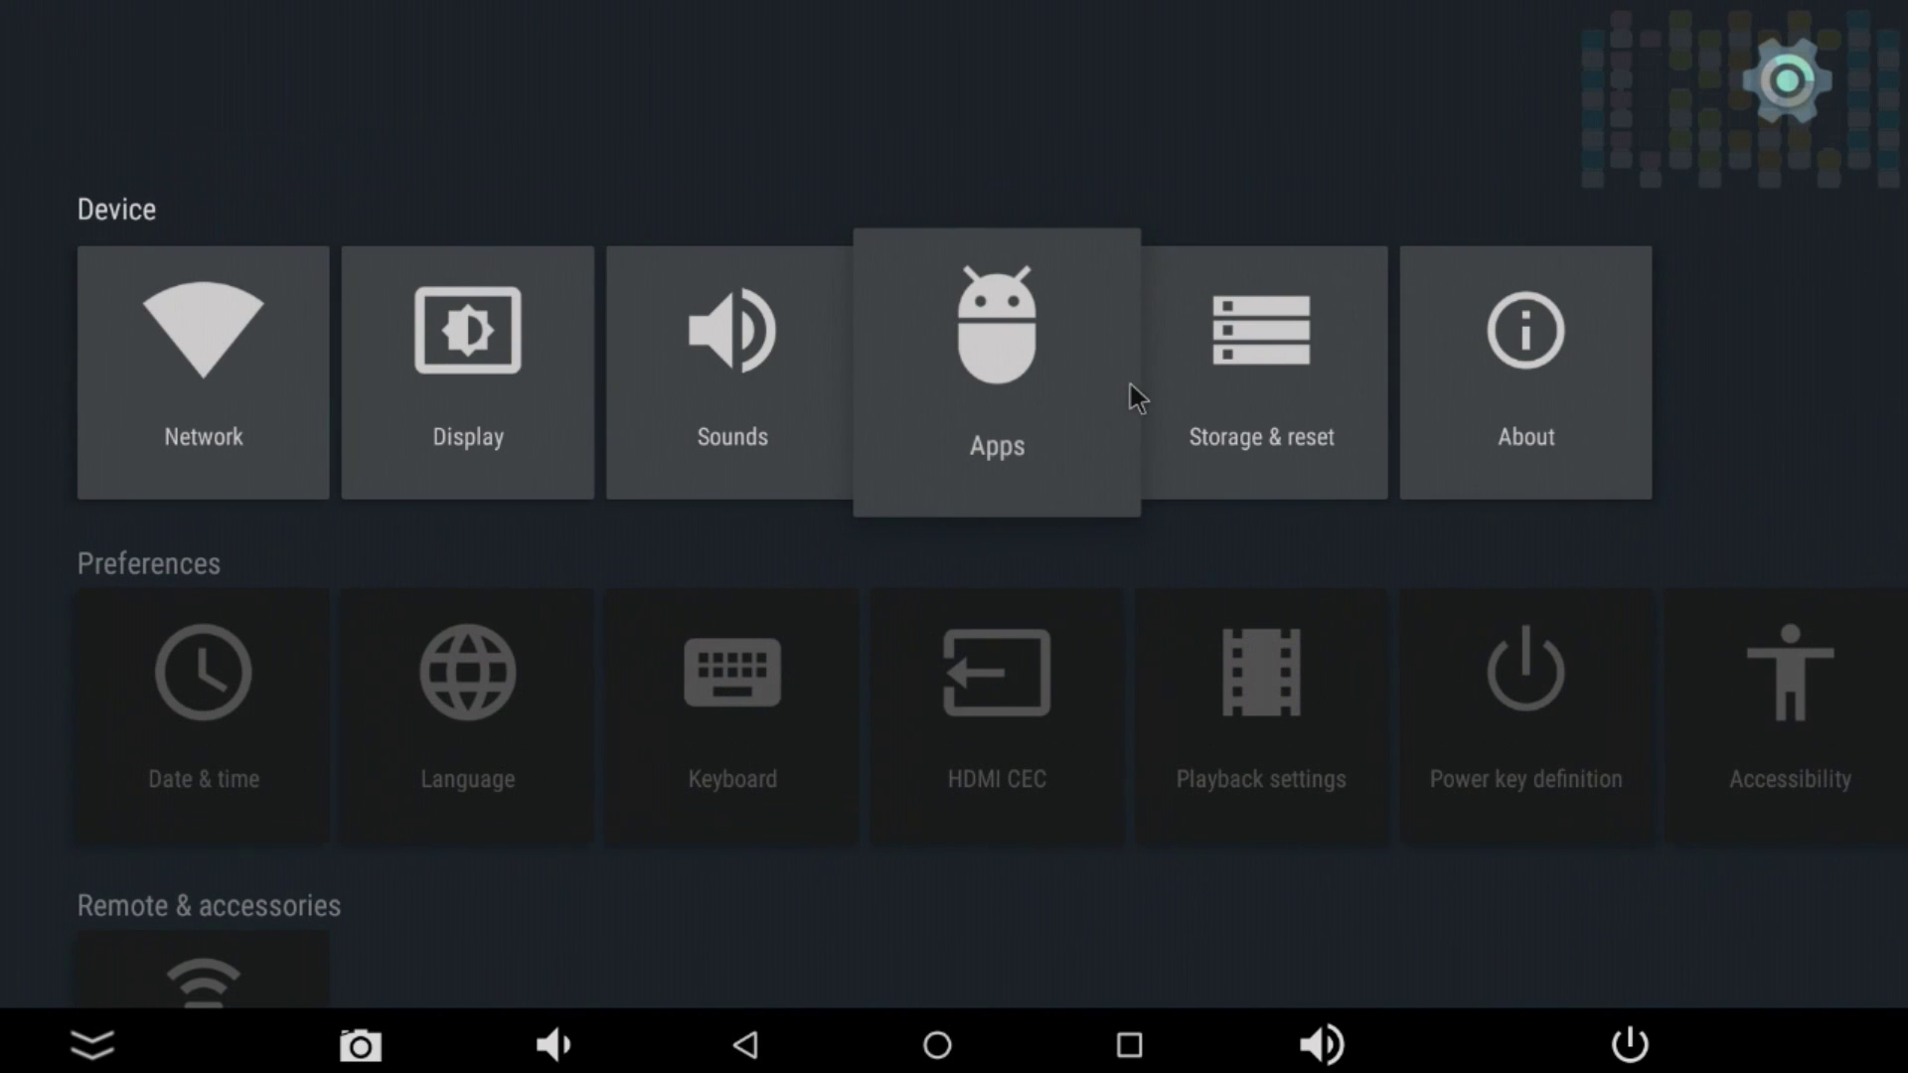
{"action": "left_click", "coordinate": [1071, 411]}
{"action": "scroll", "coordinate": [588, 485], "scroll_direction": "down", "scroll_amount": 3}
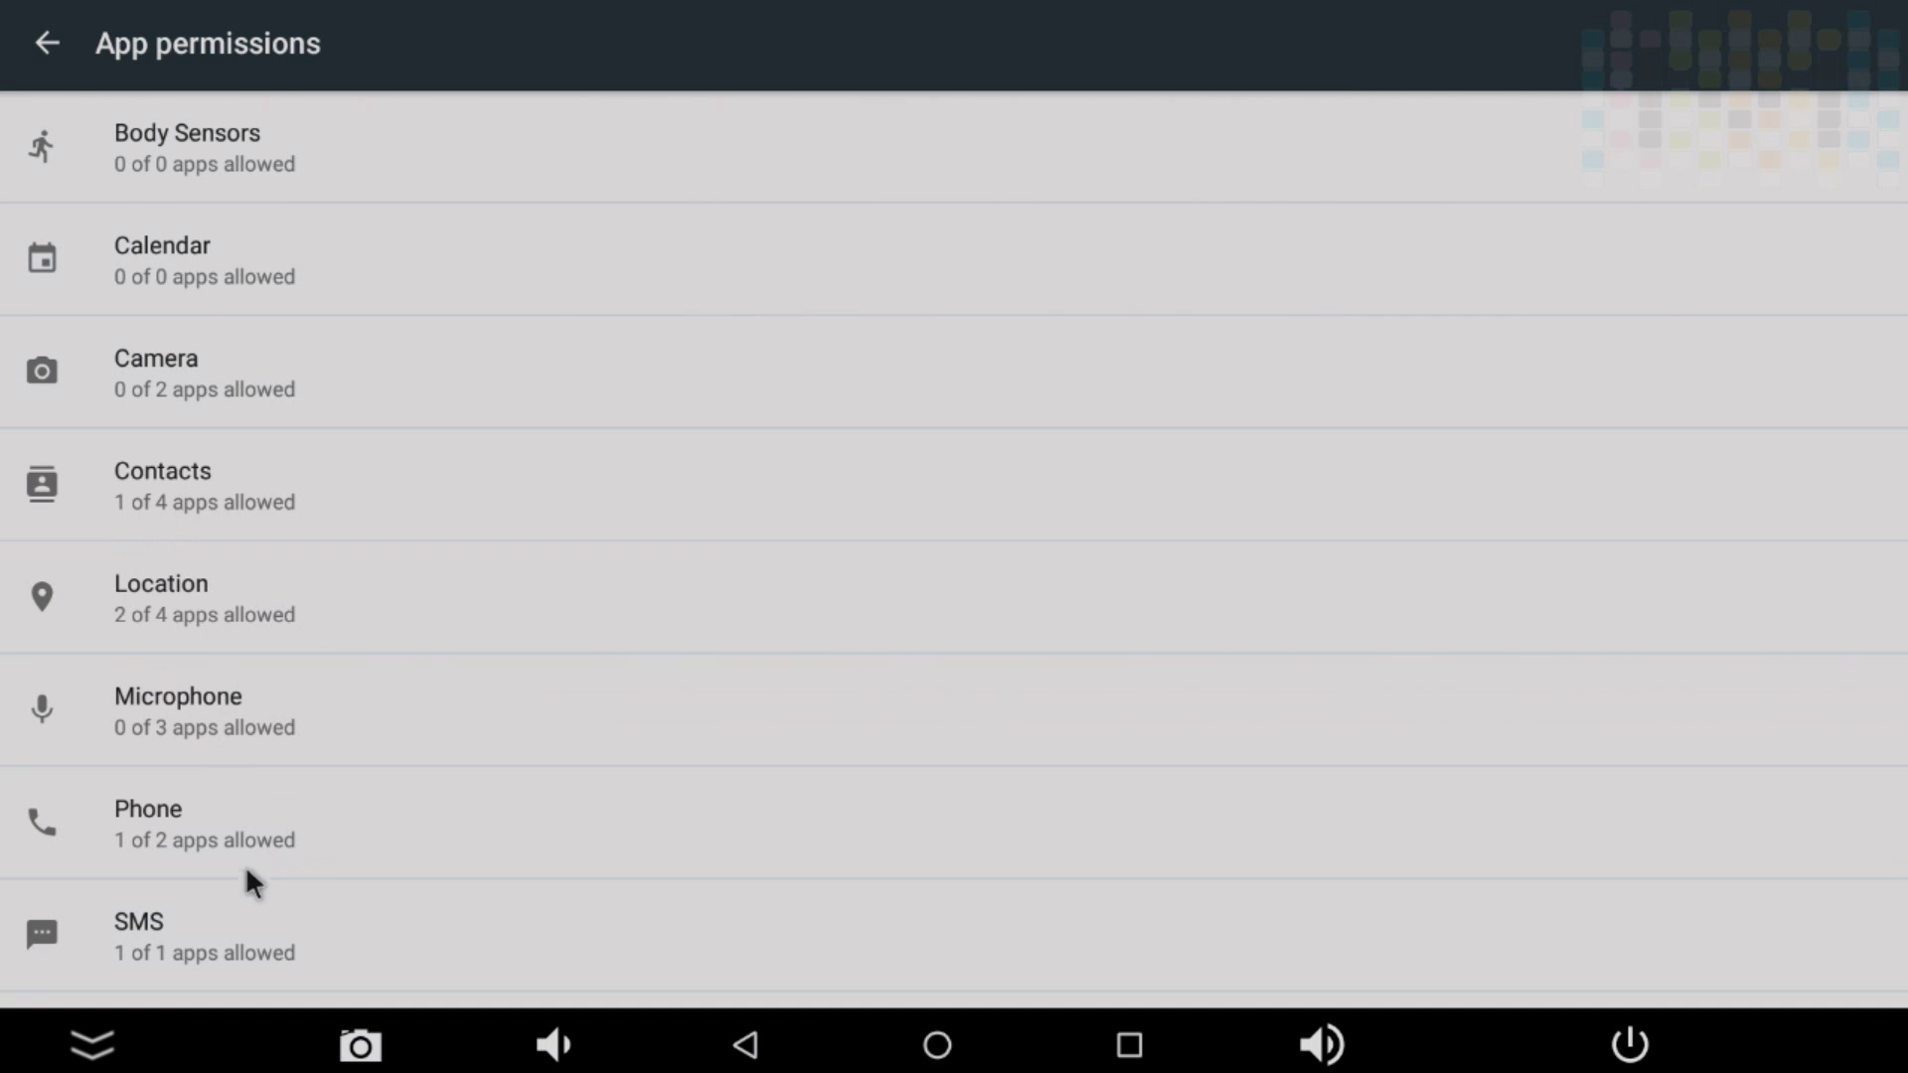
{"action": "key", "text": "Escape"}
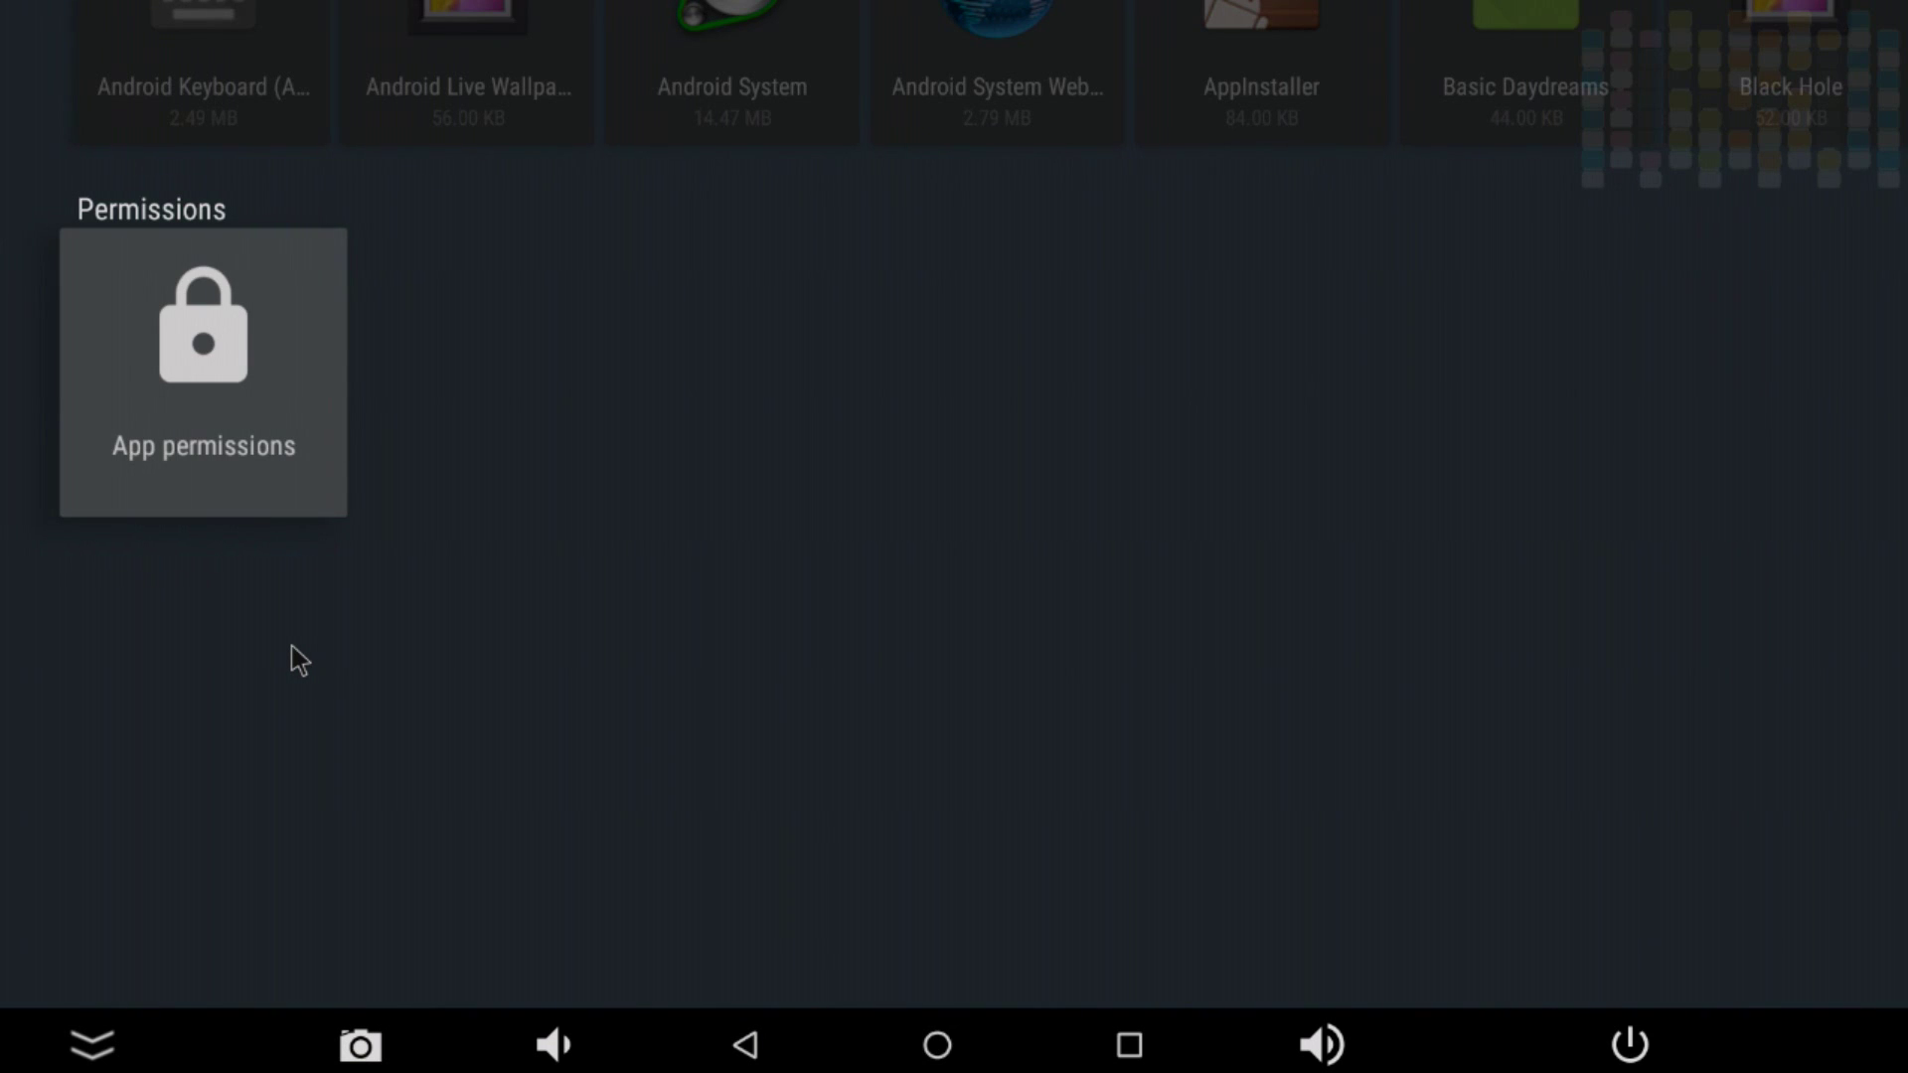
{"action": "key", "text": "Escape"}
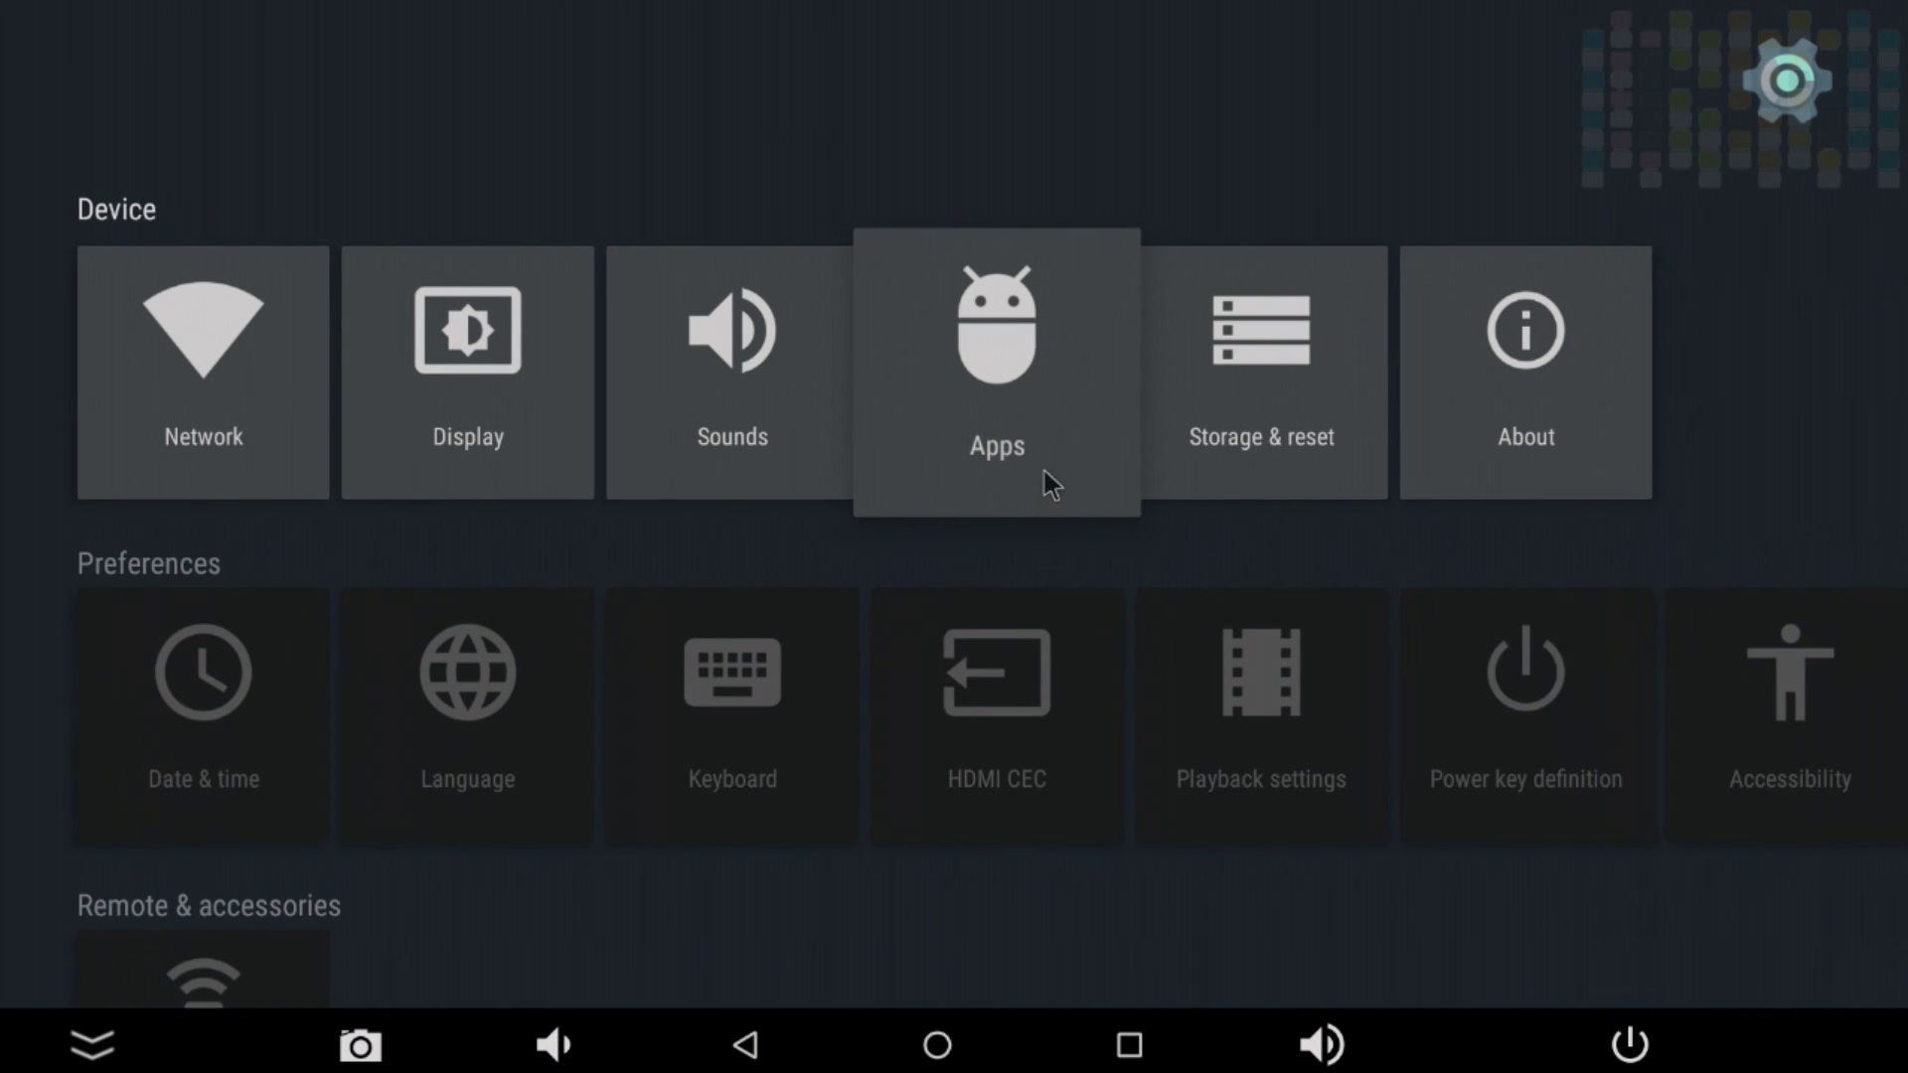
{"action": "left_click", "coordinate": [1242, 421]}
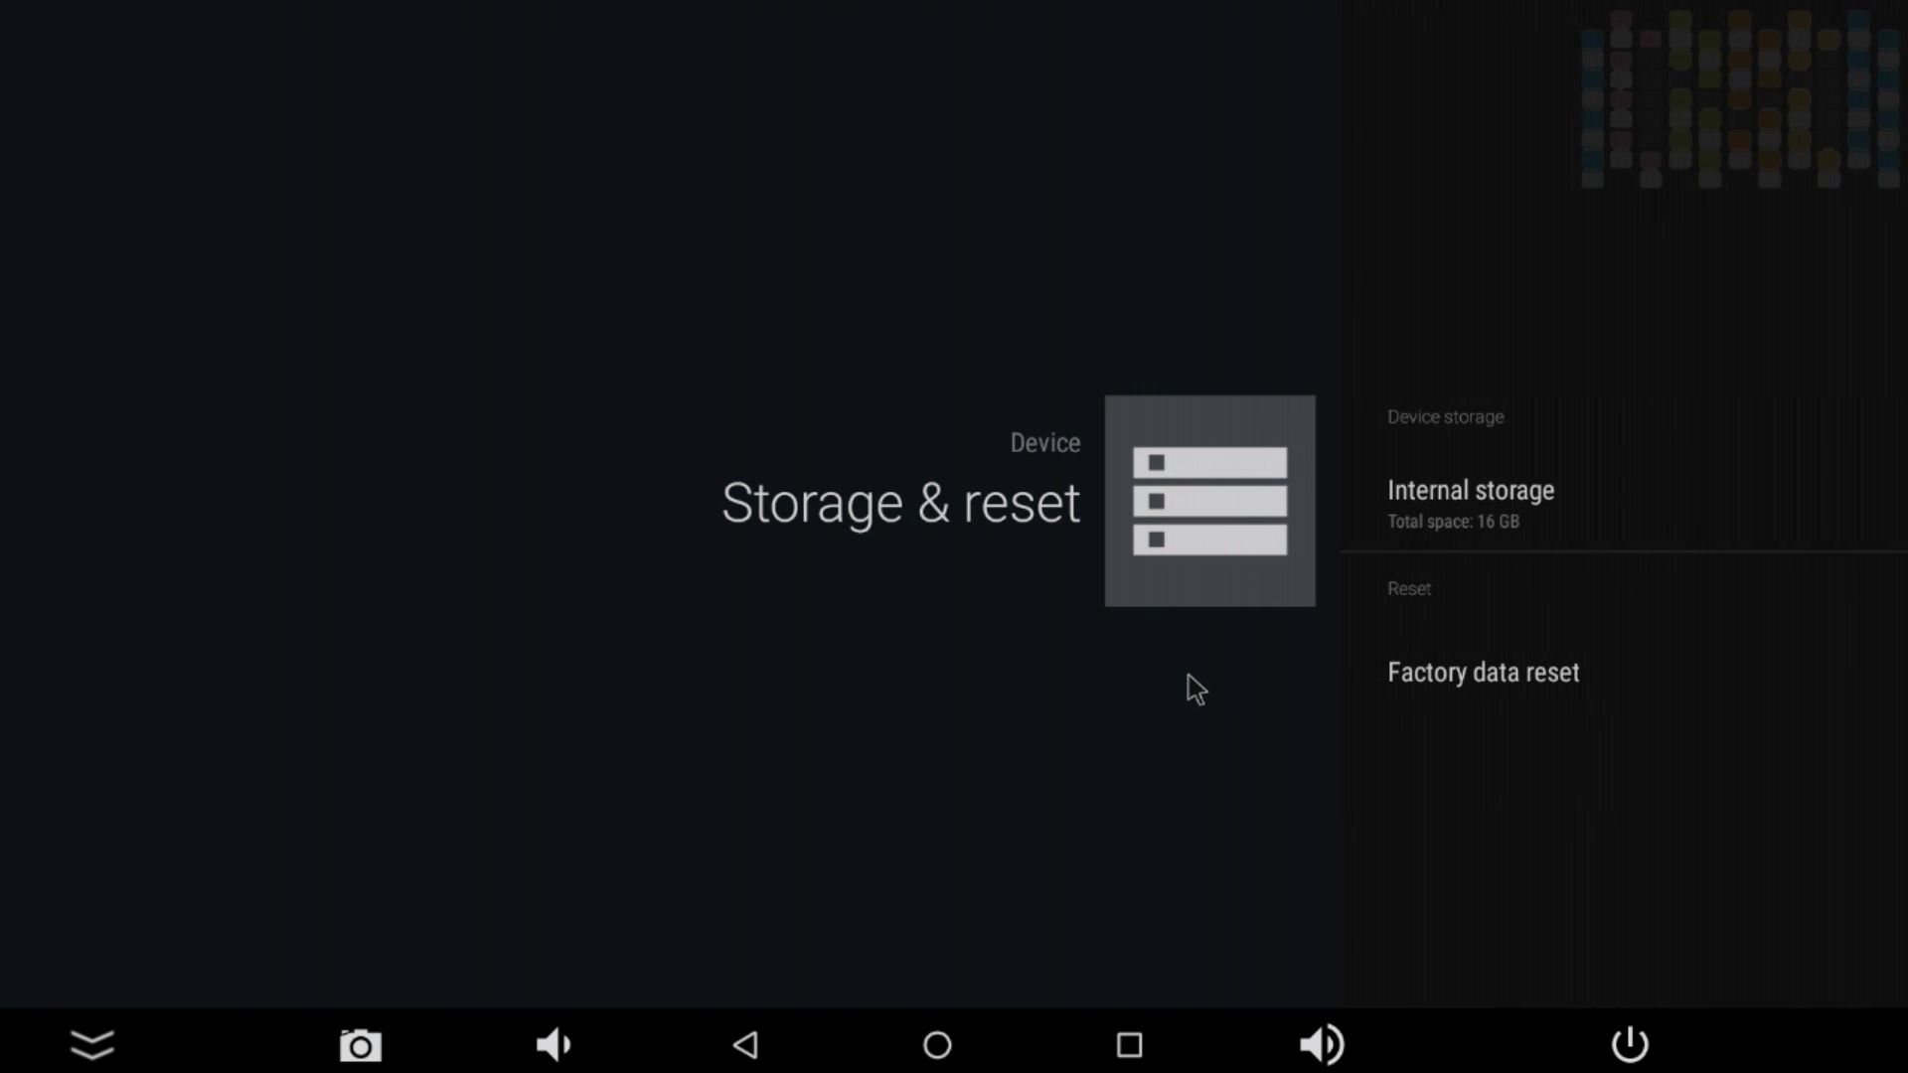
Step: Look over the Storage & reset, About and Language pages, returning to Settings each time
{"action": "right_click", "coordinate": [1167, 713]}
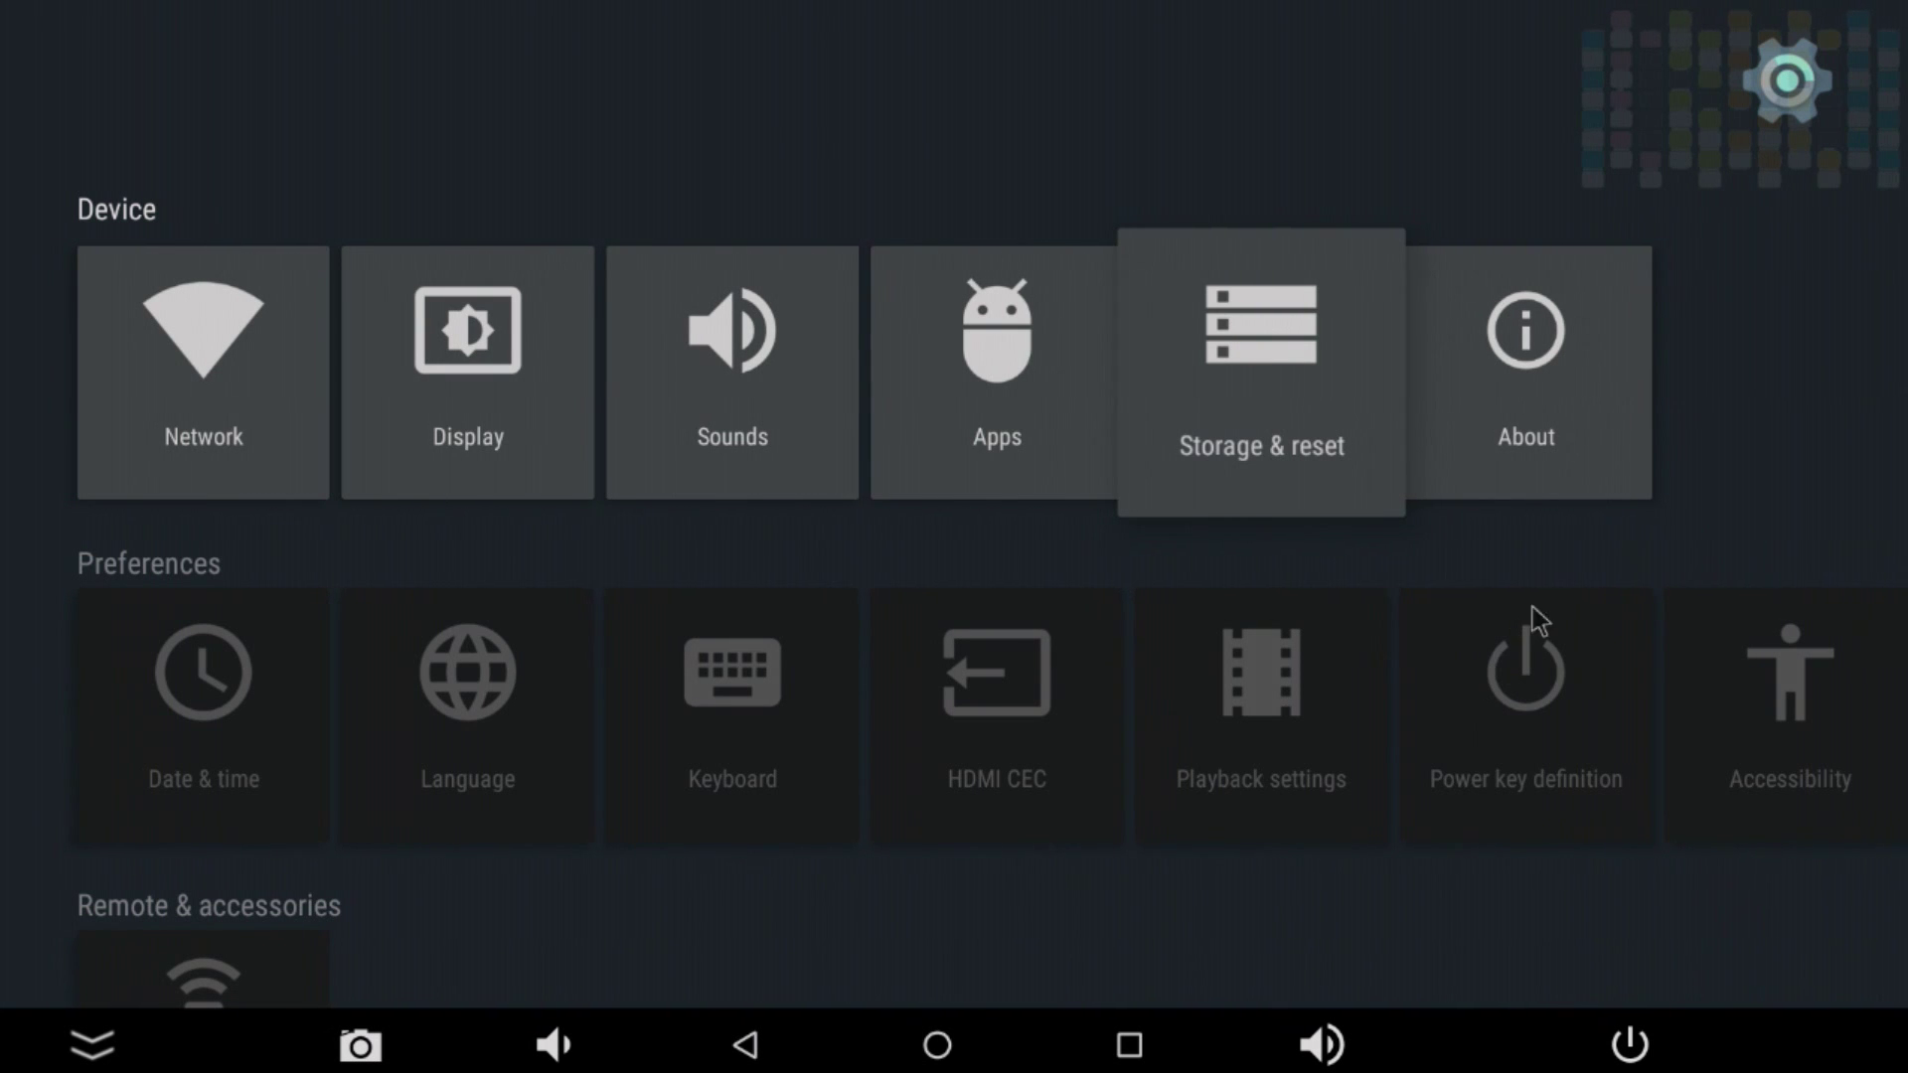
{"action": "left_click", "coordinate": [1577, 471]}
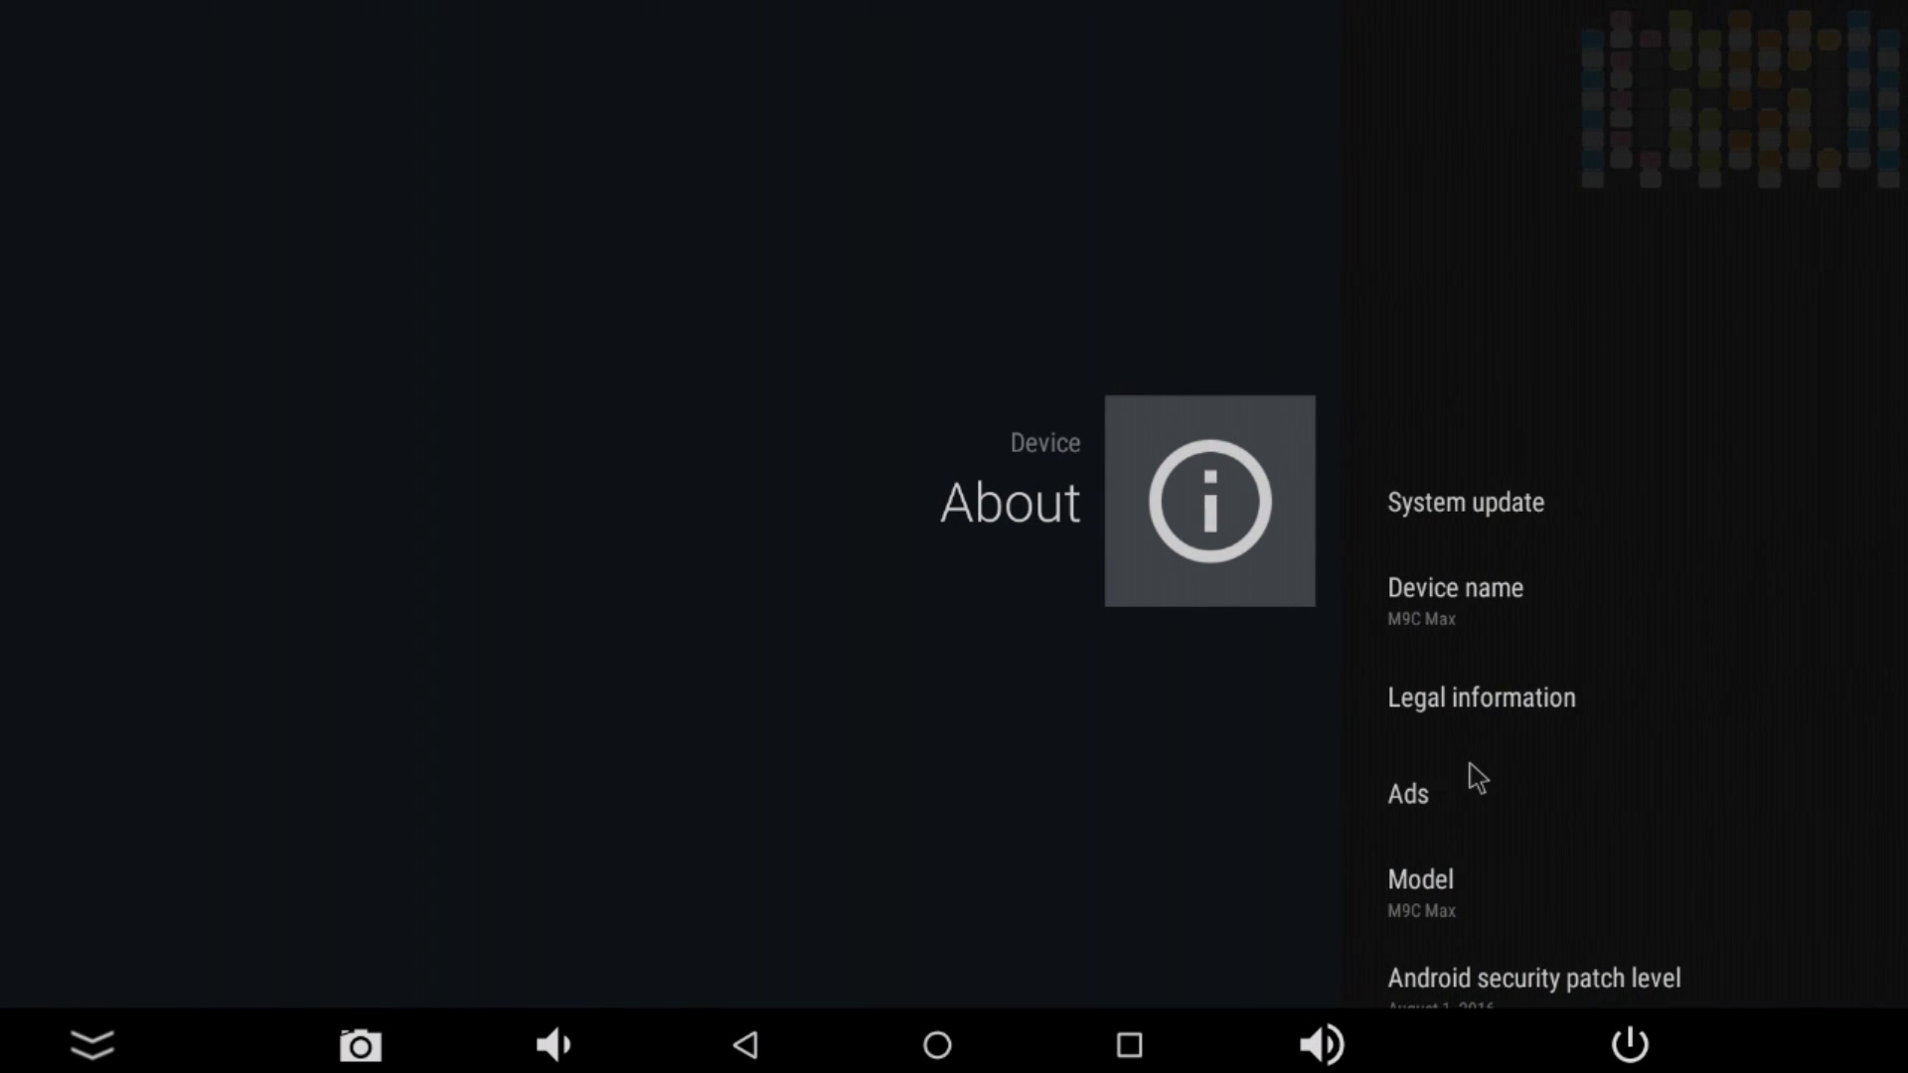
{"action": "right_click", "coordinate": [685, 524]}
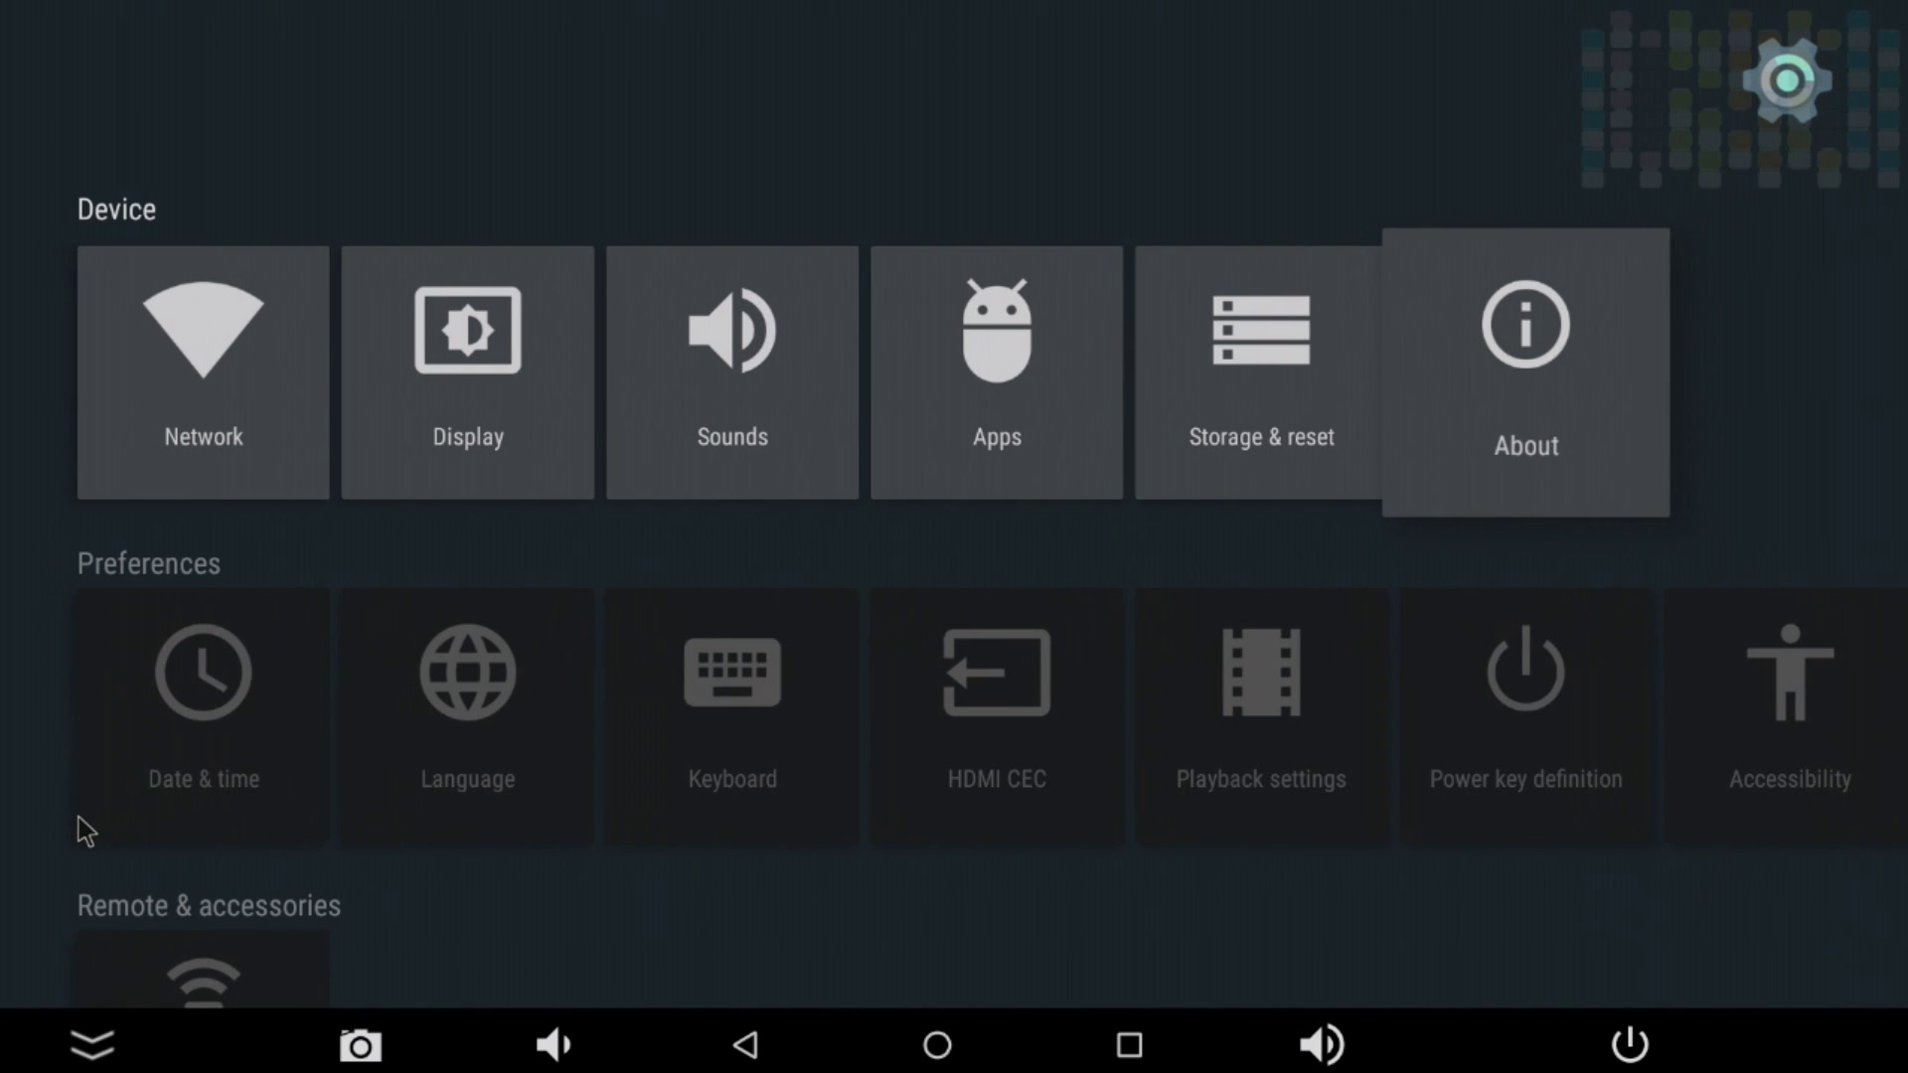
{"action": "scroll", "coordinate": [174, 755], "scroll_direction": "down", "scroll_amount": 1}
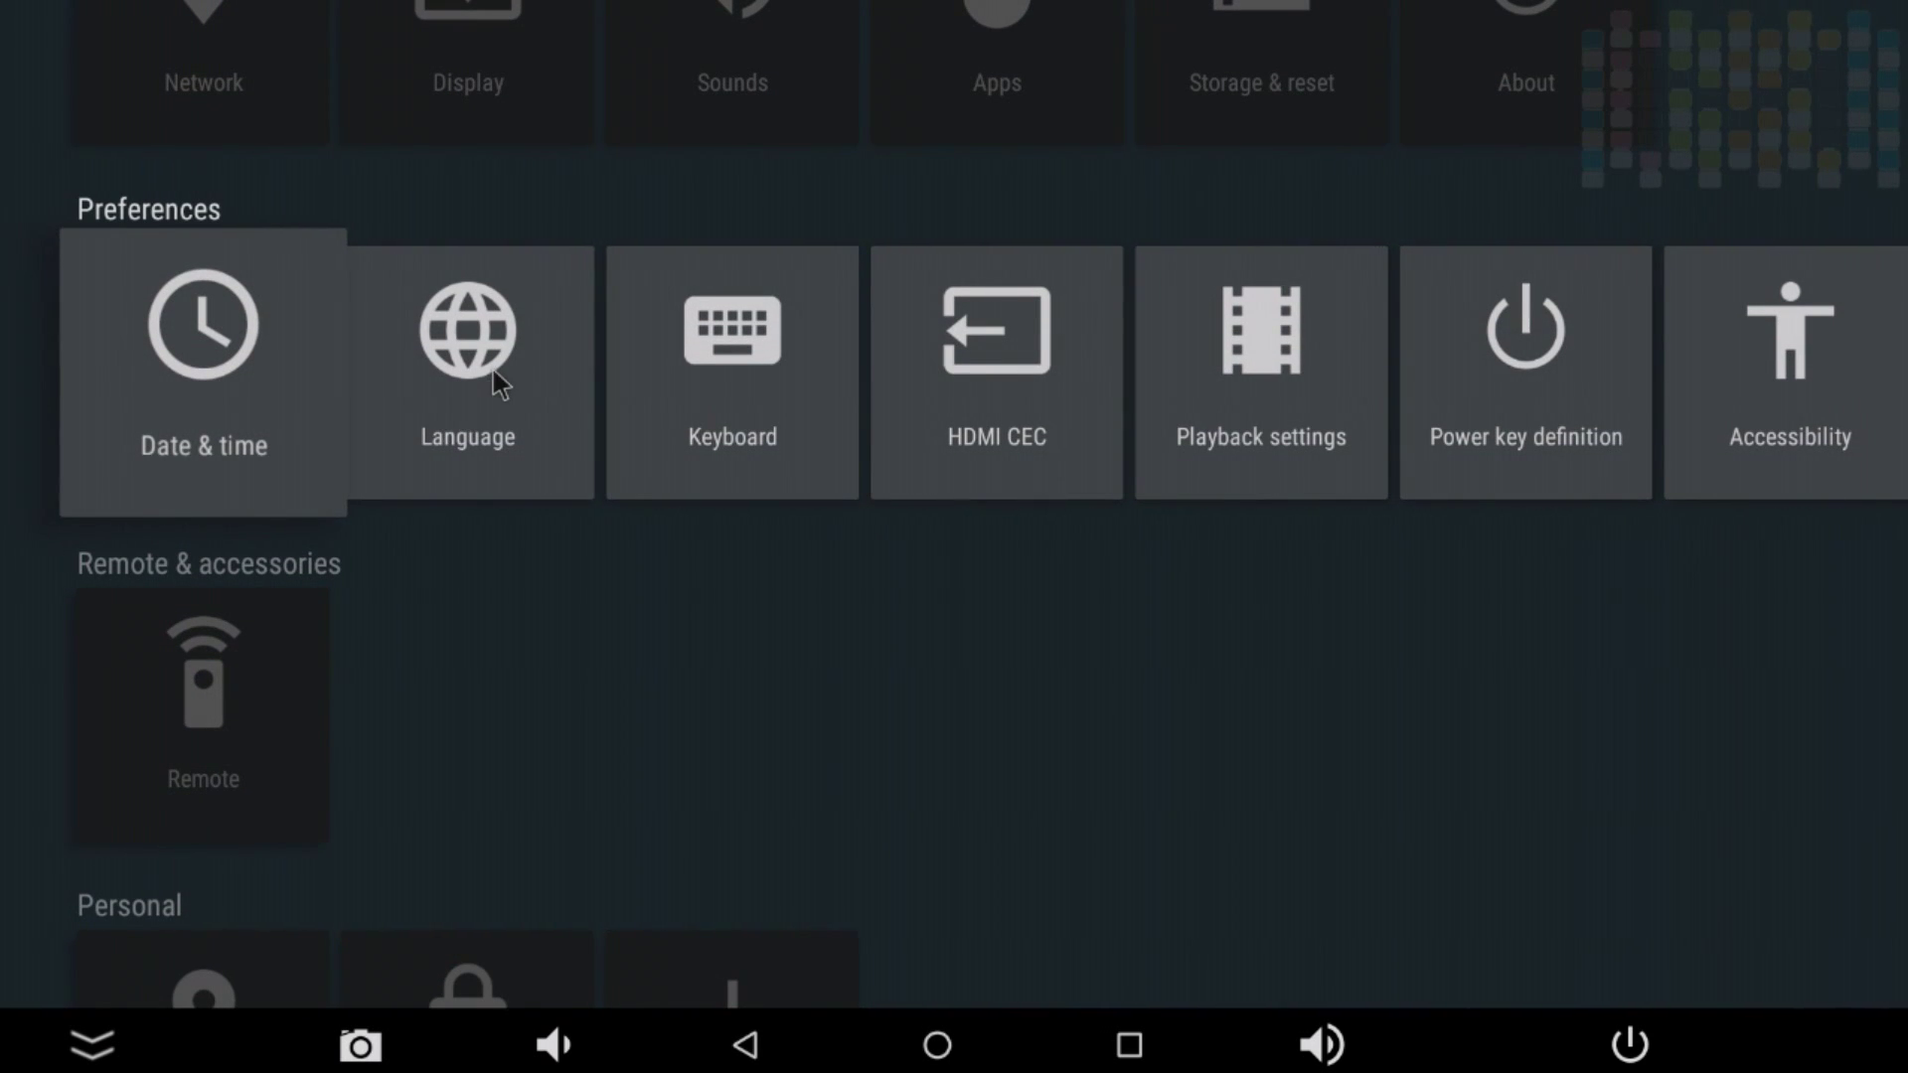
{"action": "left_click", "coordinate": [493, 370]}
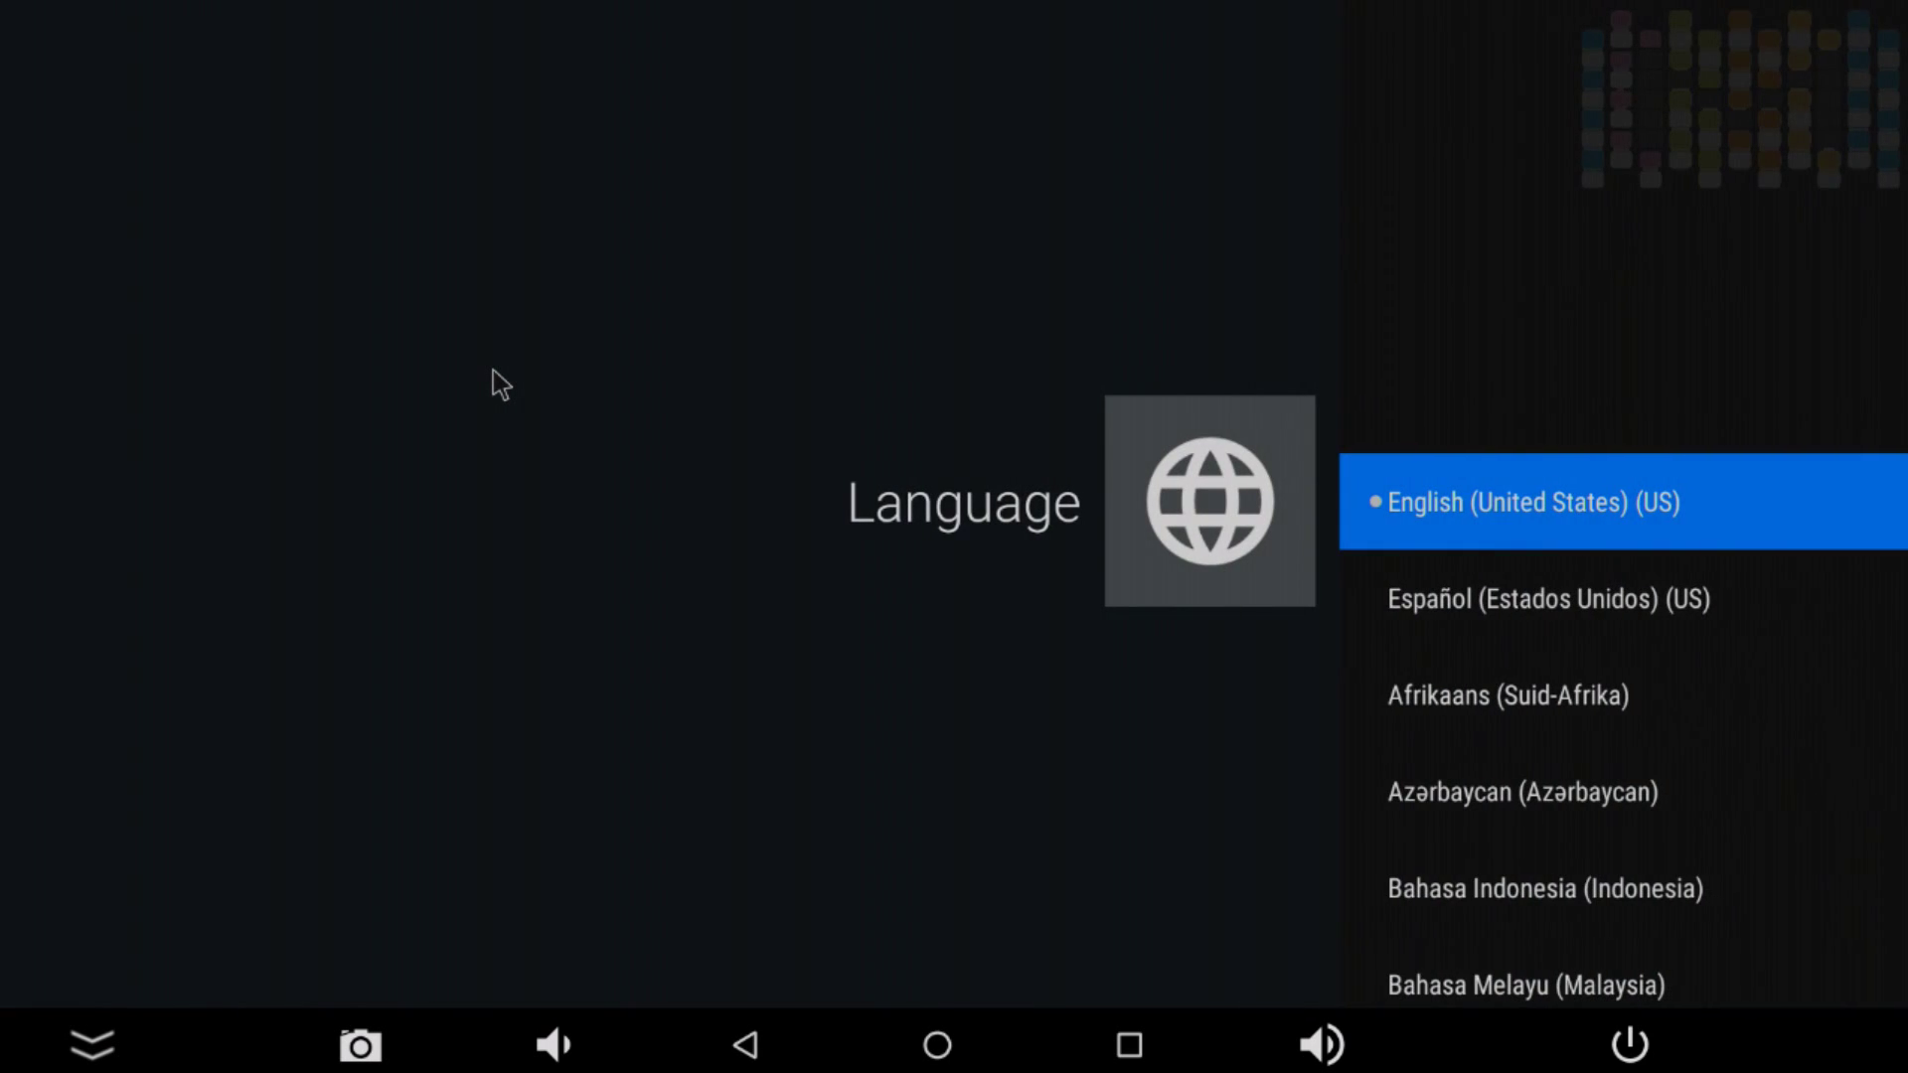
{"action": "right_click", "coordinate": [493, 370]}
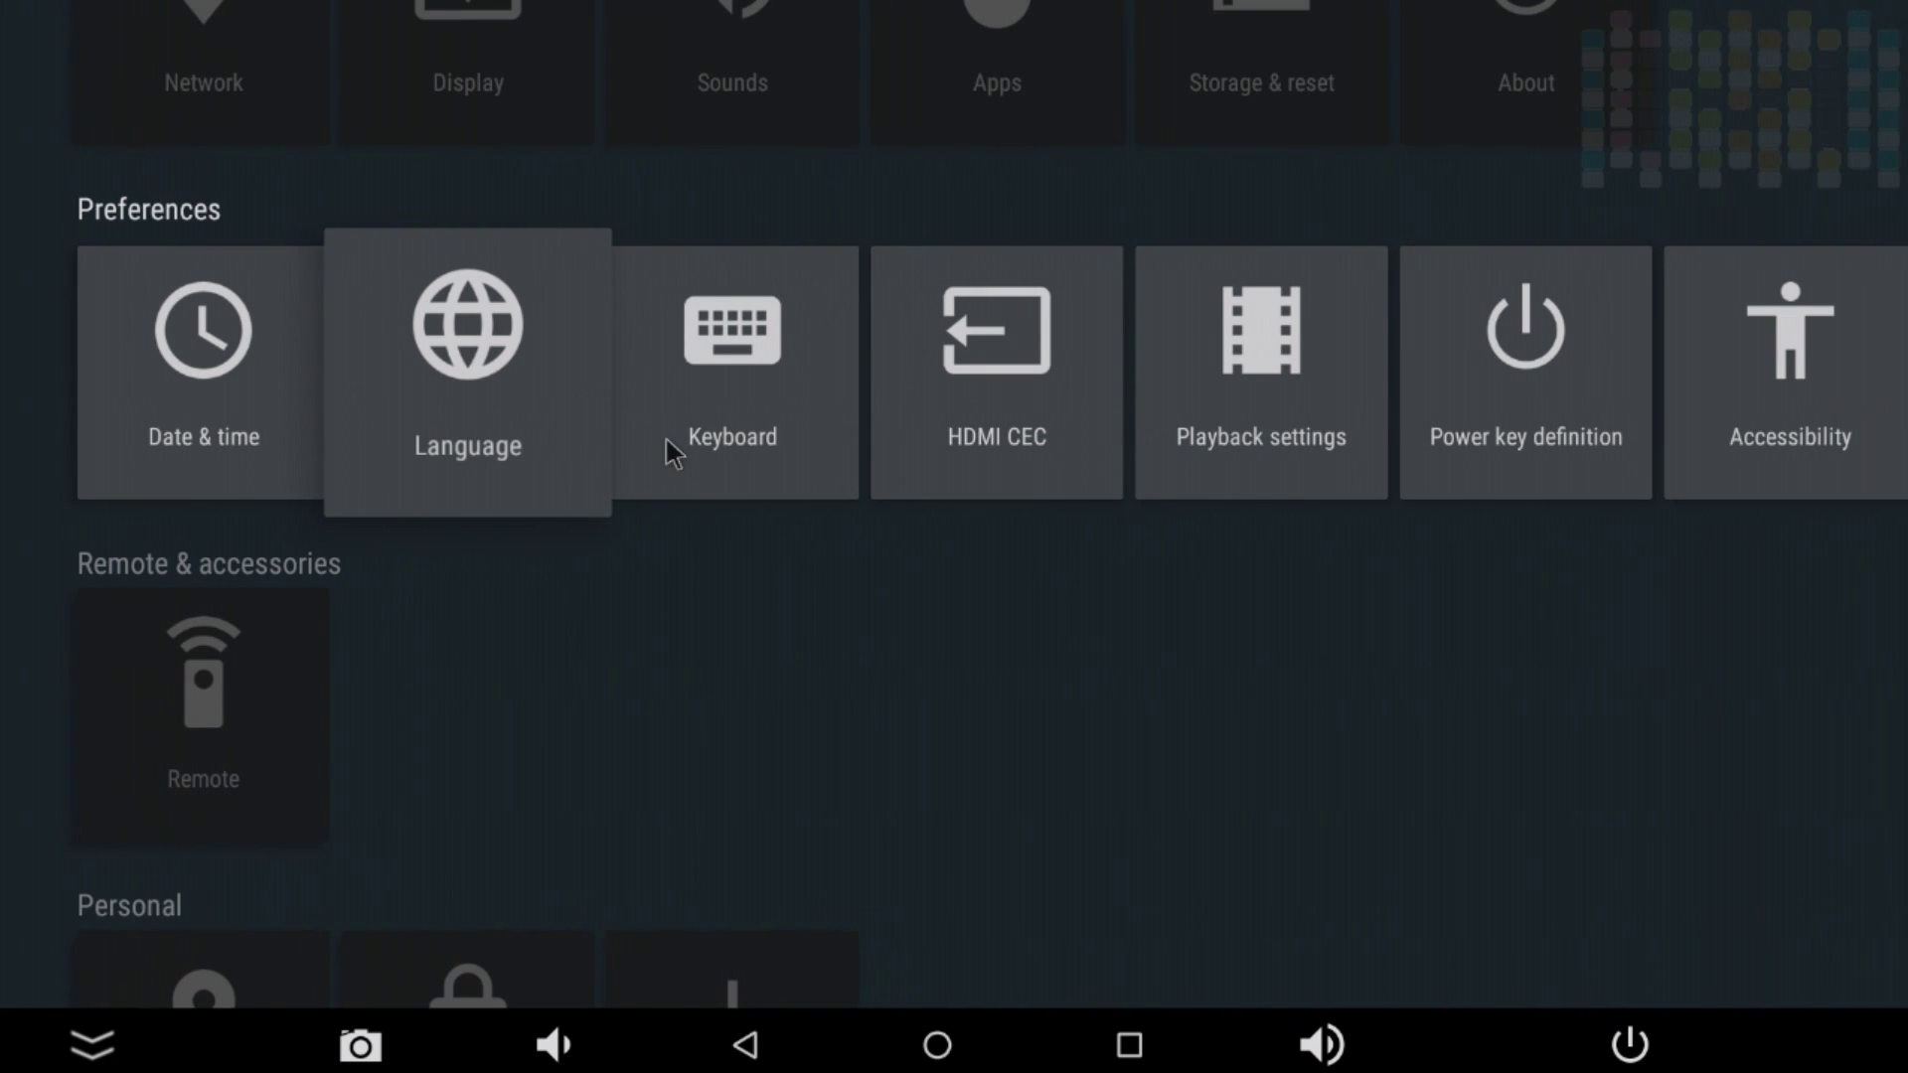
Step: View the Keyboard settings, then open HDMI CEC control and its CEC Switch choice
{"action": "left_click", "coordinate": [750, 443]}
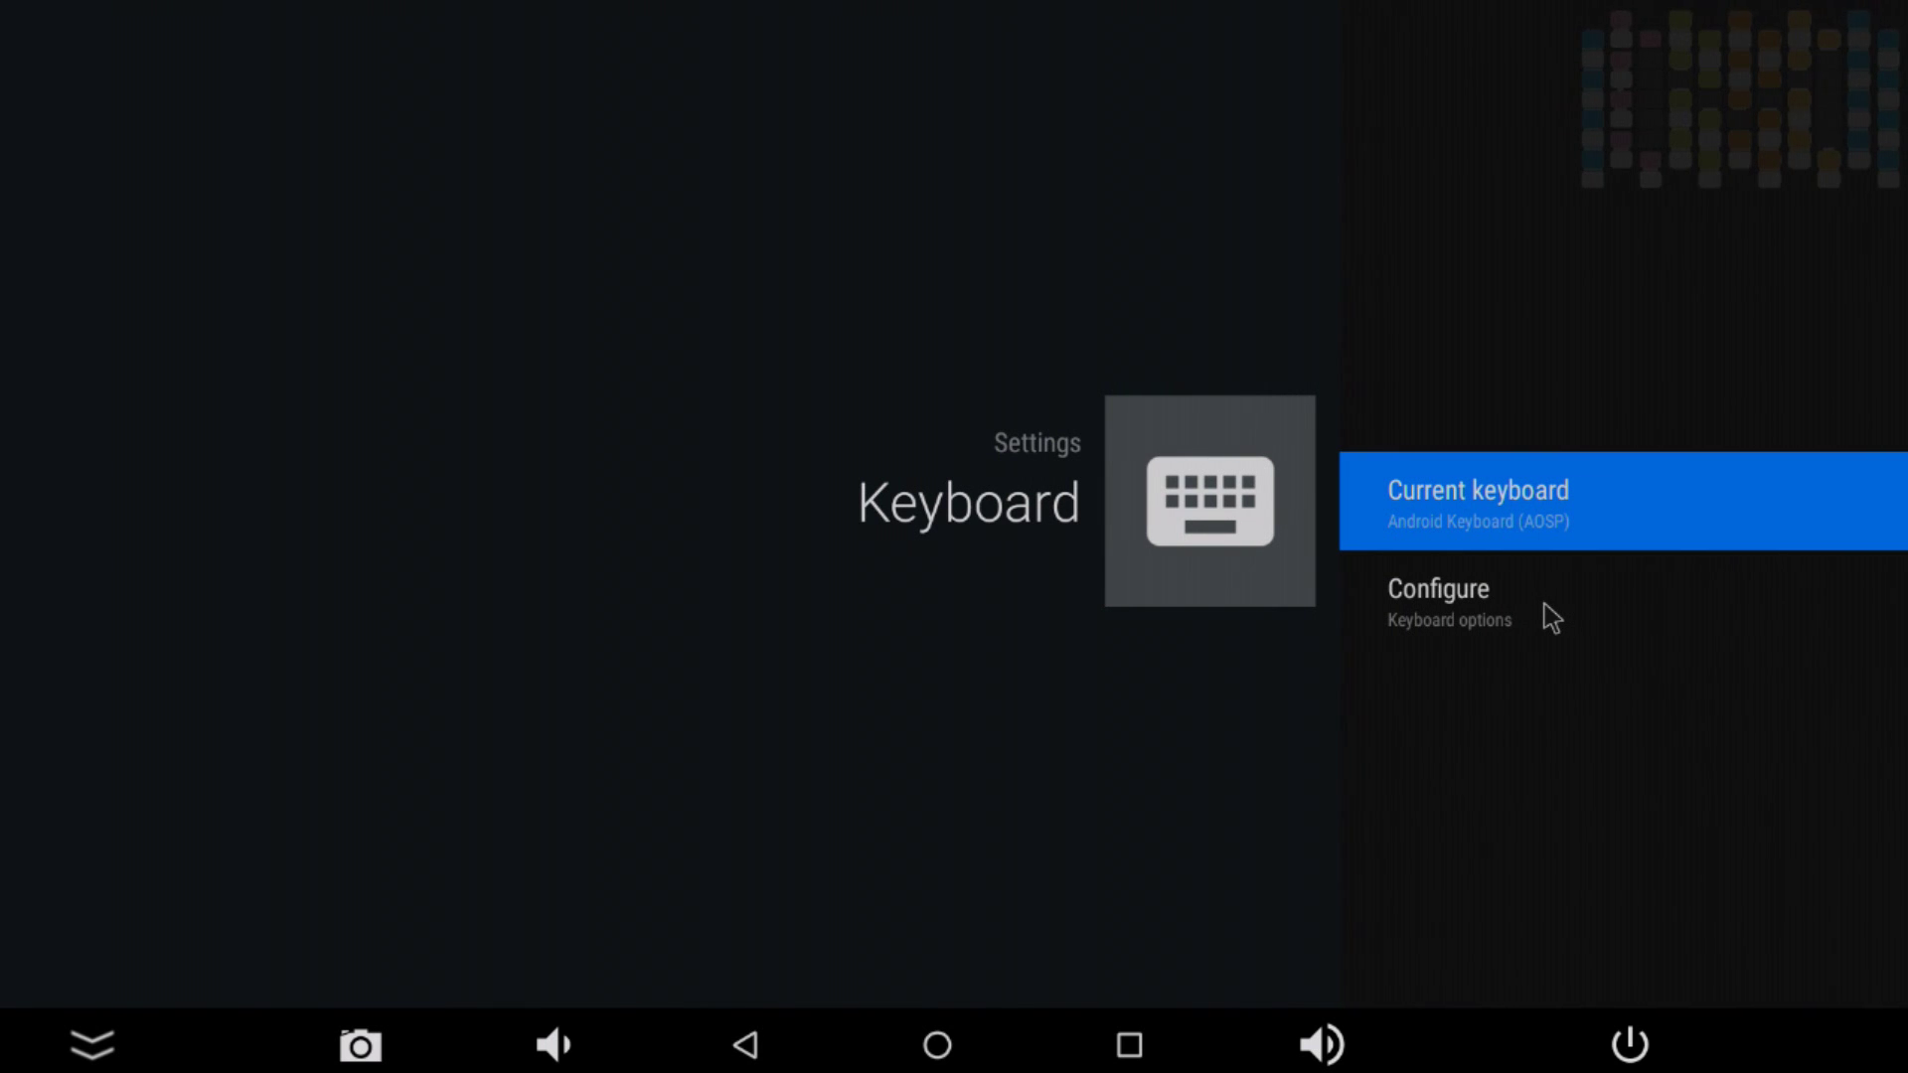
{"action": "right_click", "coordinate": [316, 483]}
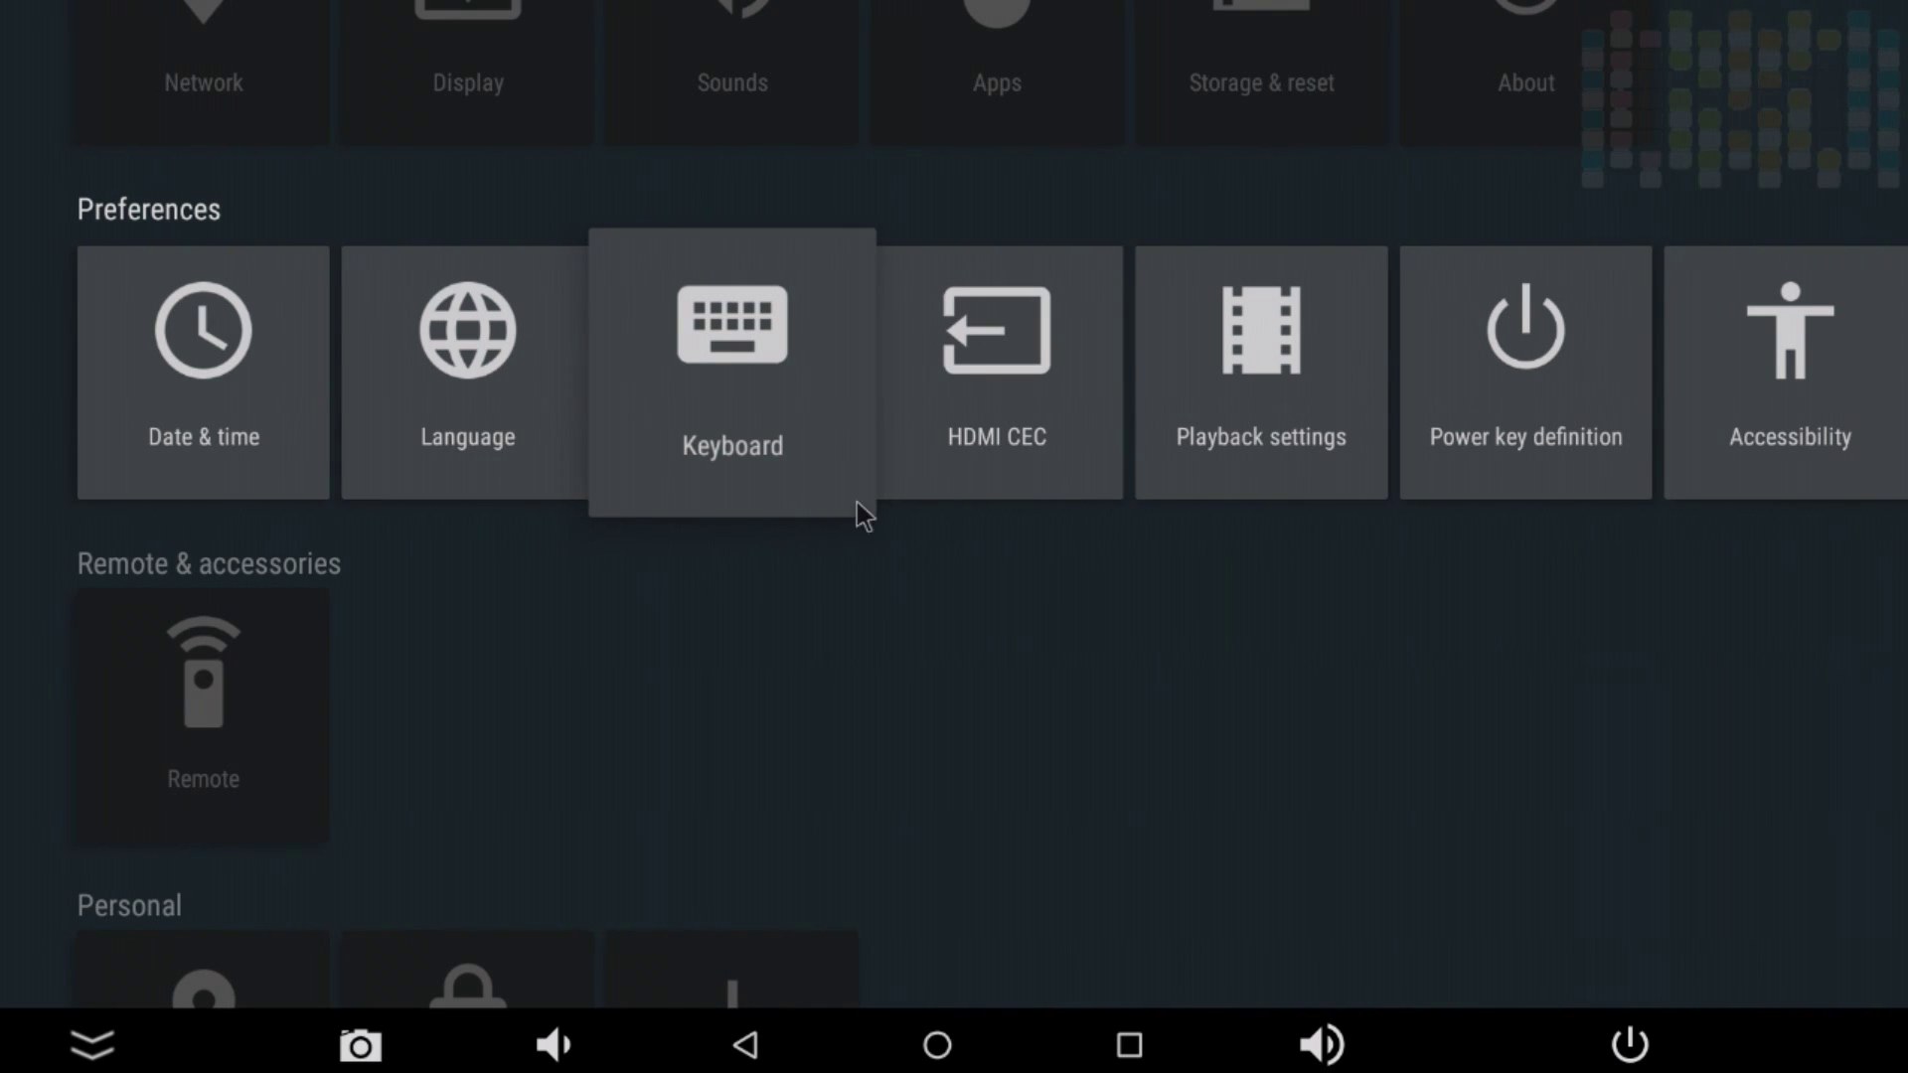
{"action": "left_click", "coordinate": [1003, 419]}
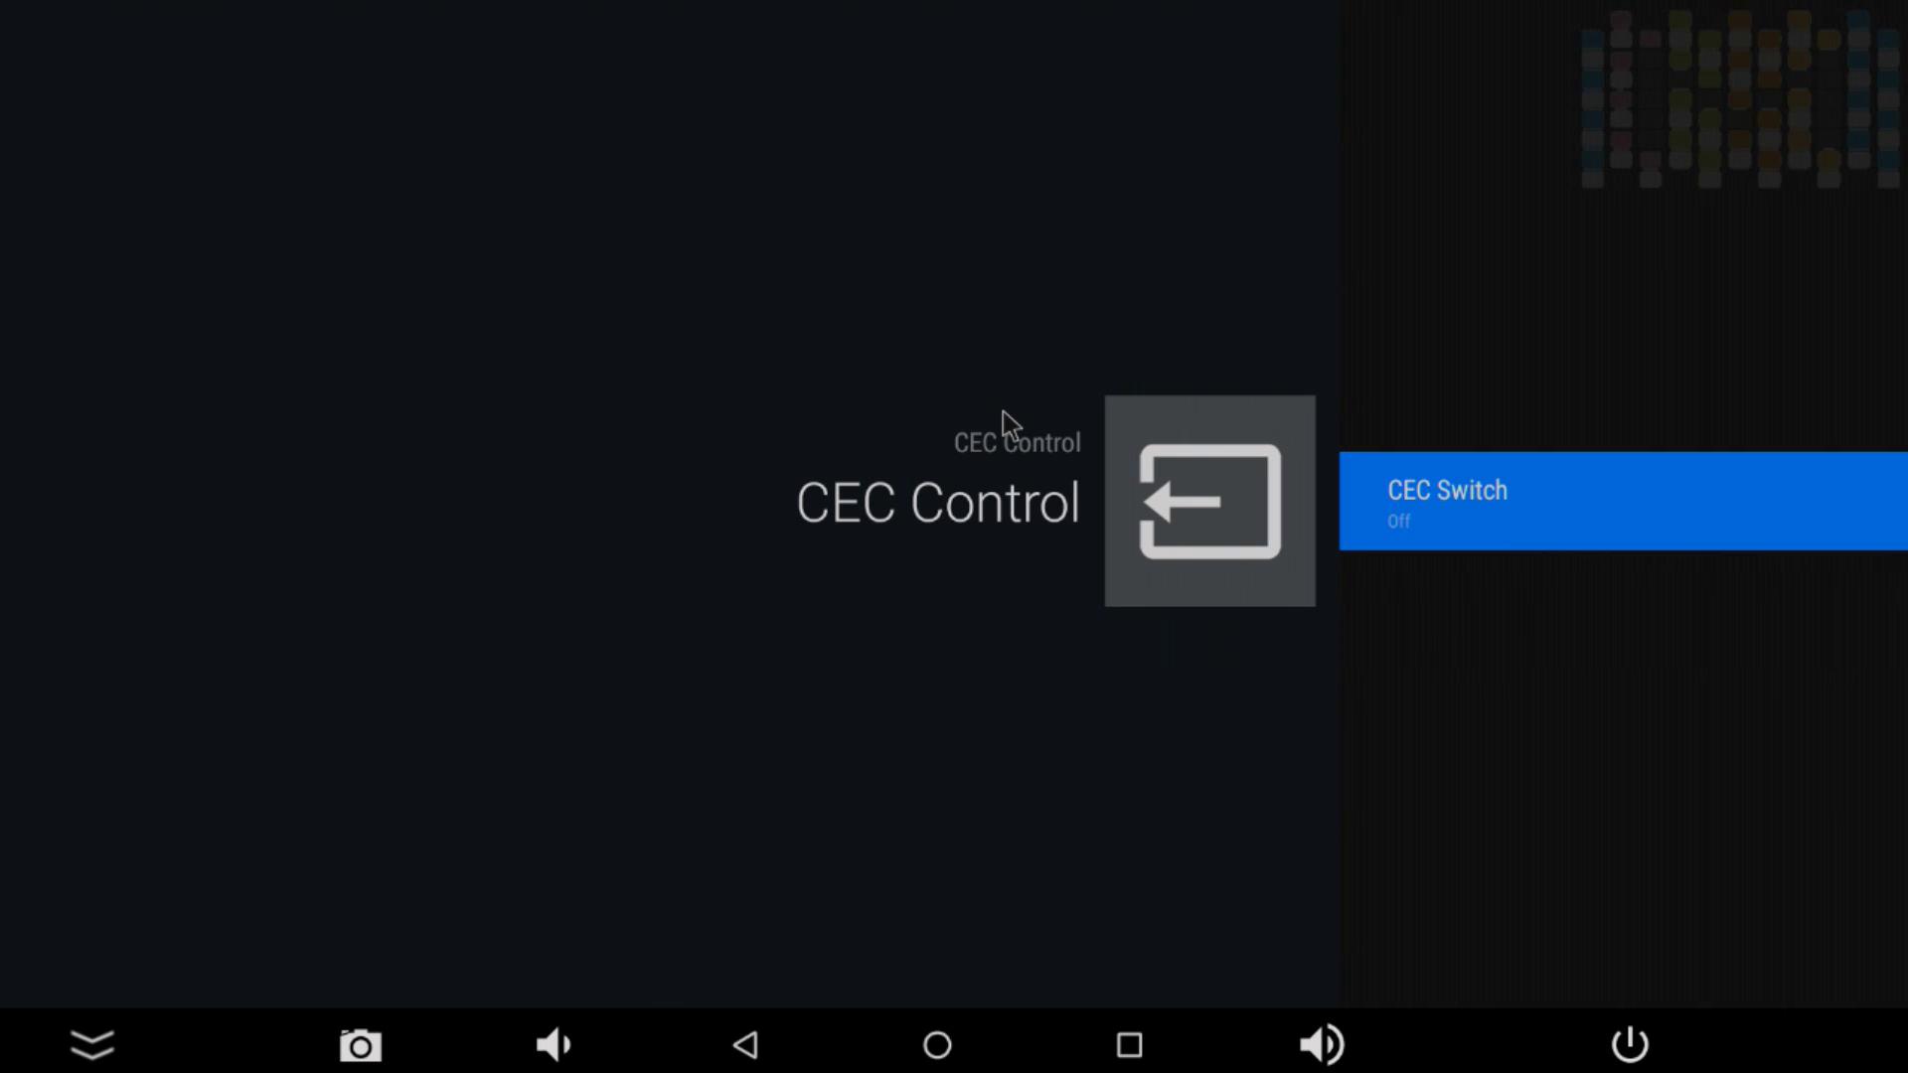
{"action": "left_click", "coordinate": [1421, 492]}
Step: Set the CEC Switch to On and return to the main Settings screen
{"action": "left_click", "coordinate": [1429, 432]}
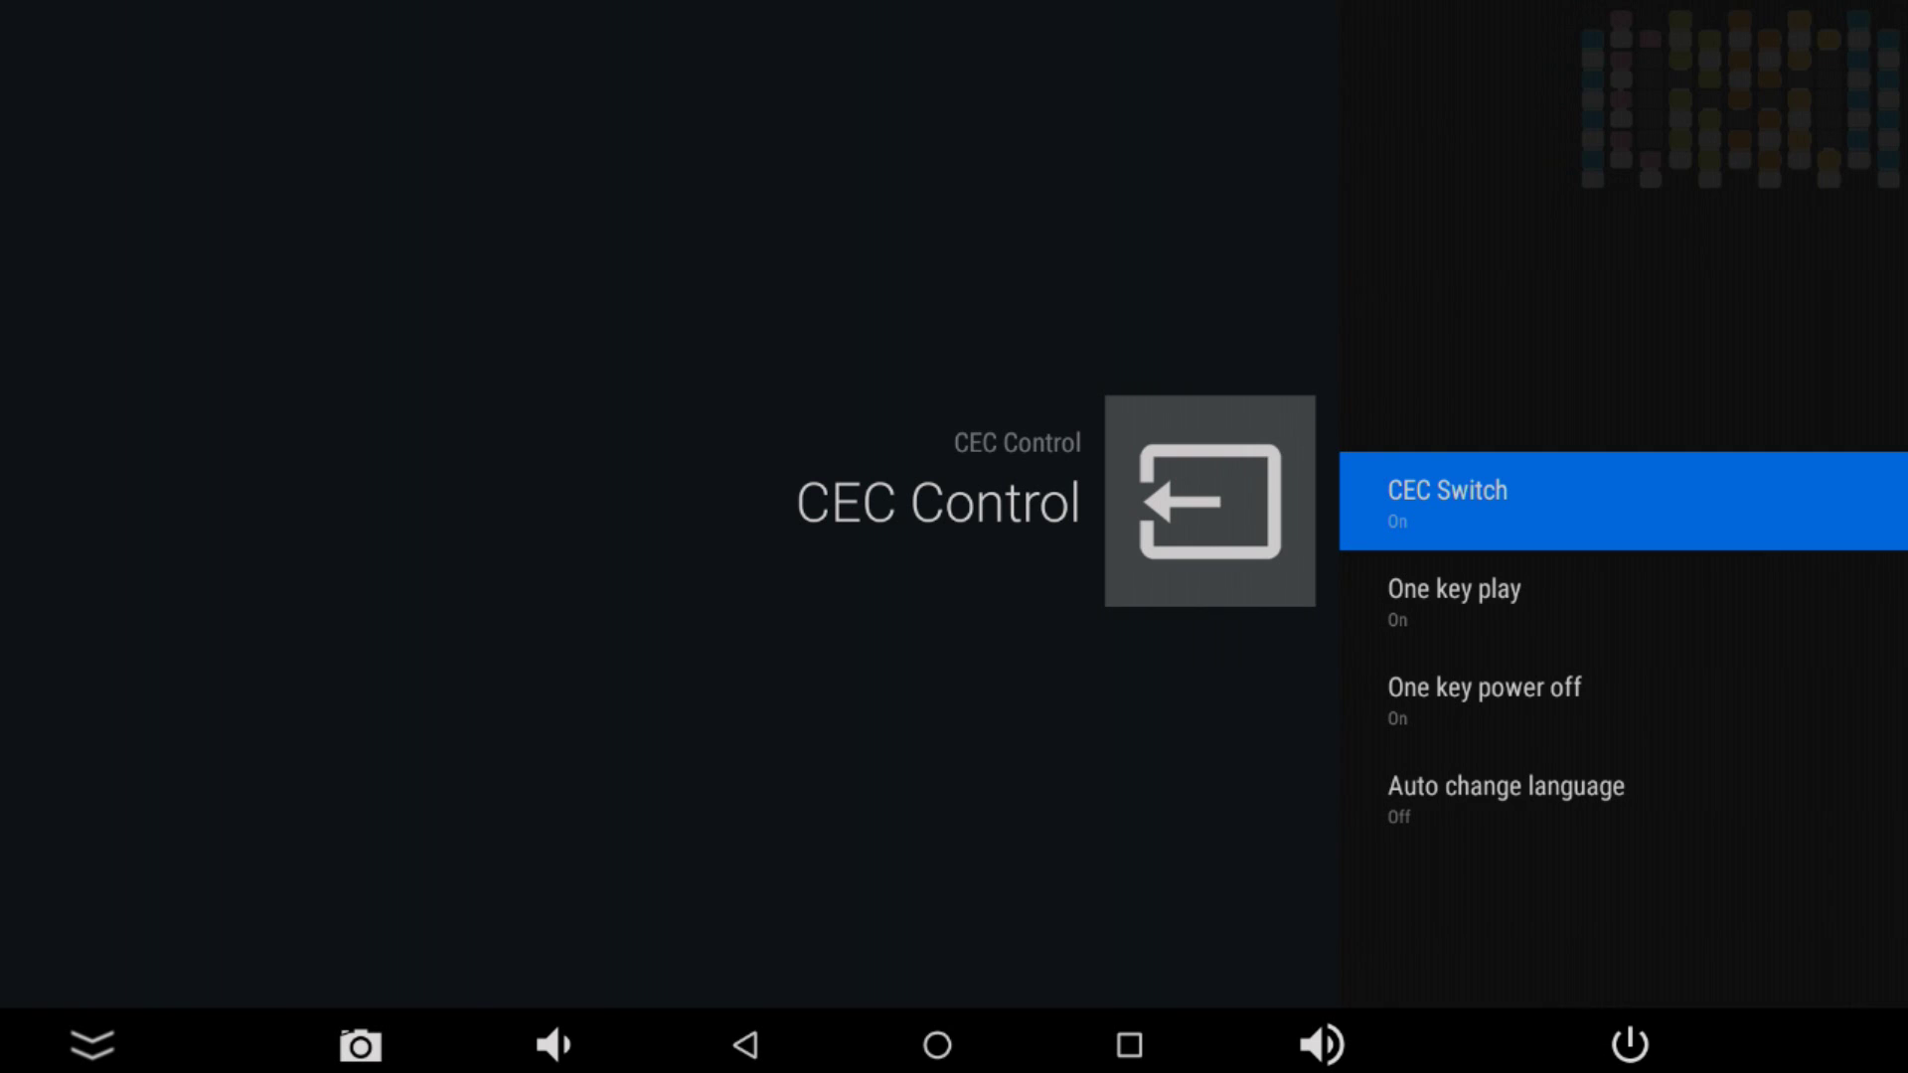
{"action": "key", "text": "Escape"}
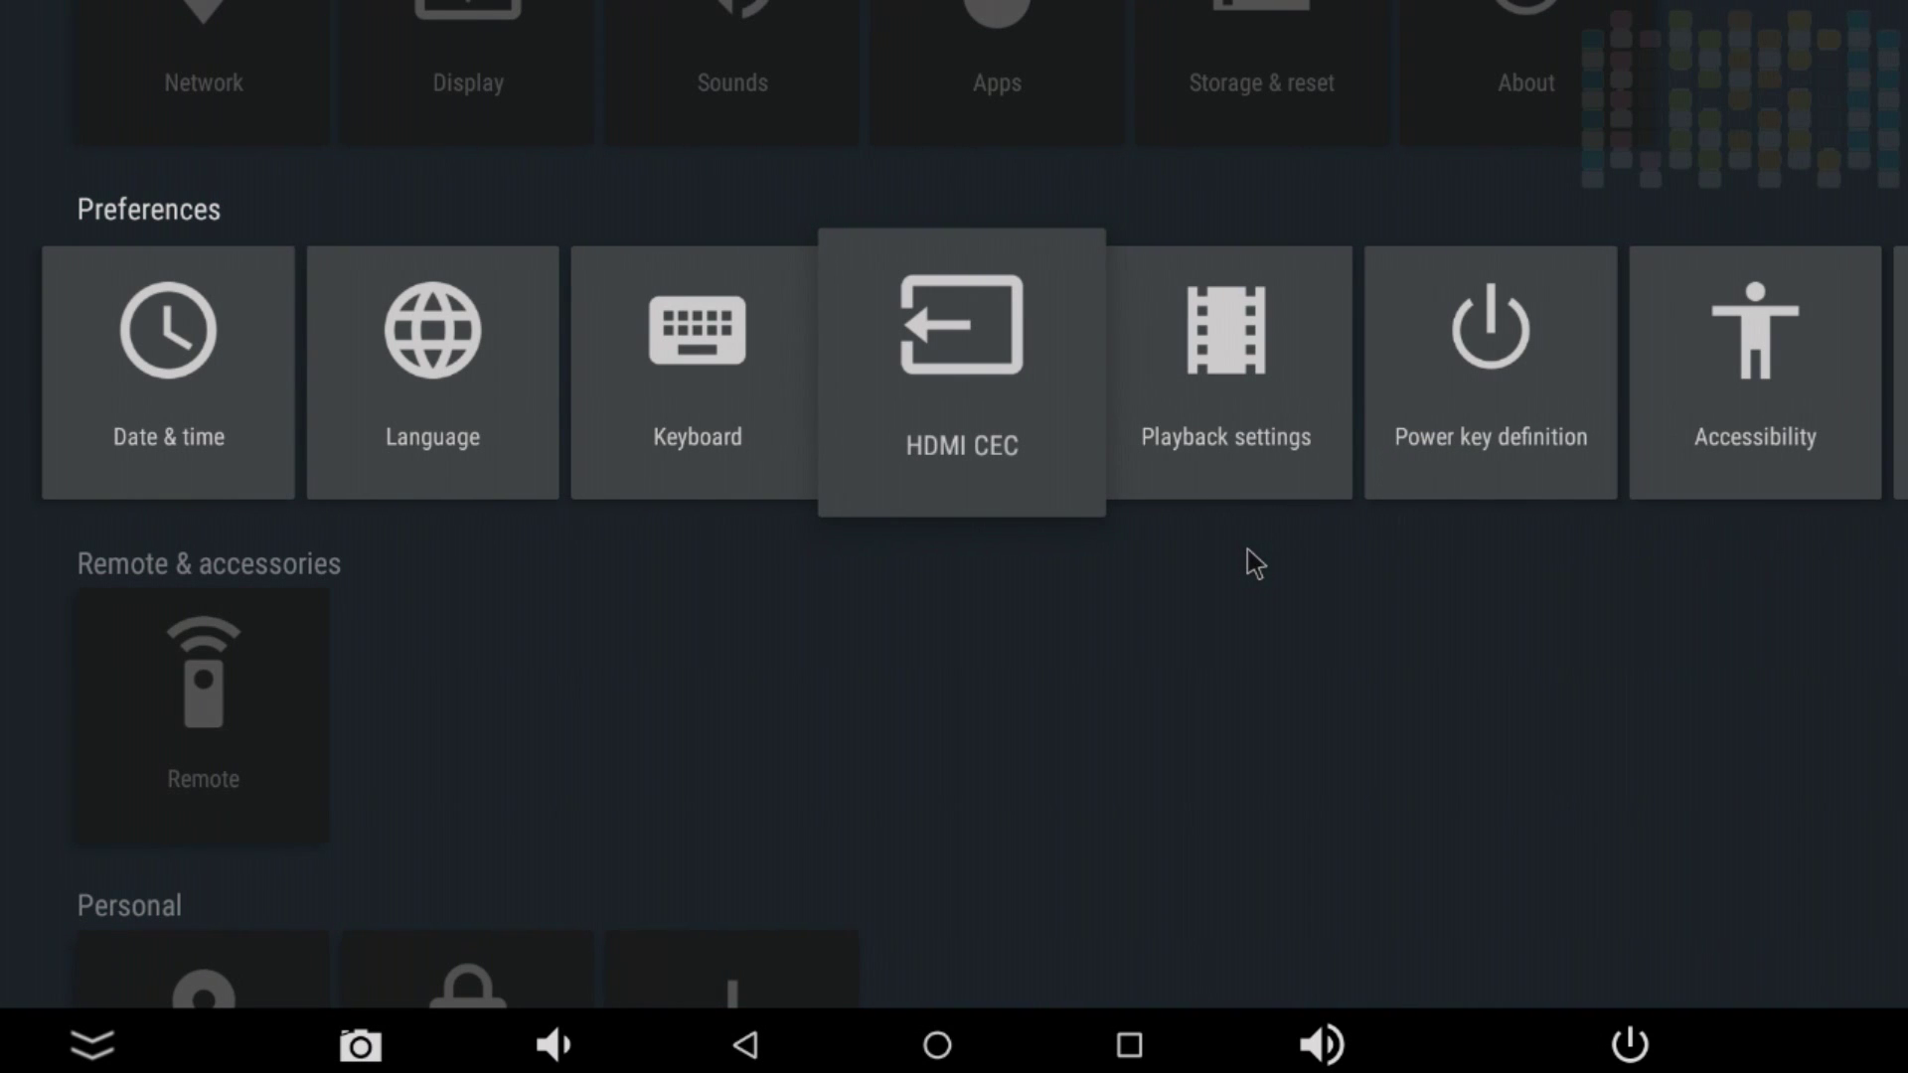
{"action": "key", "text": "Right"}
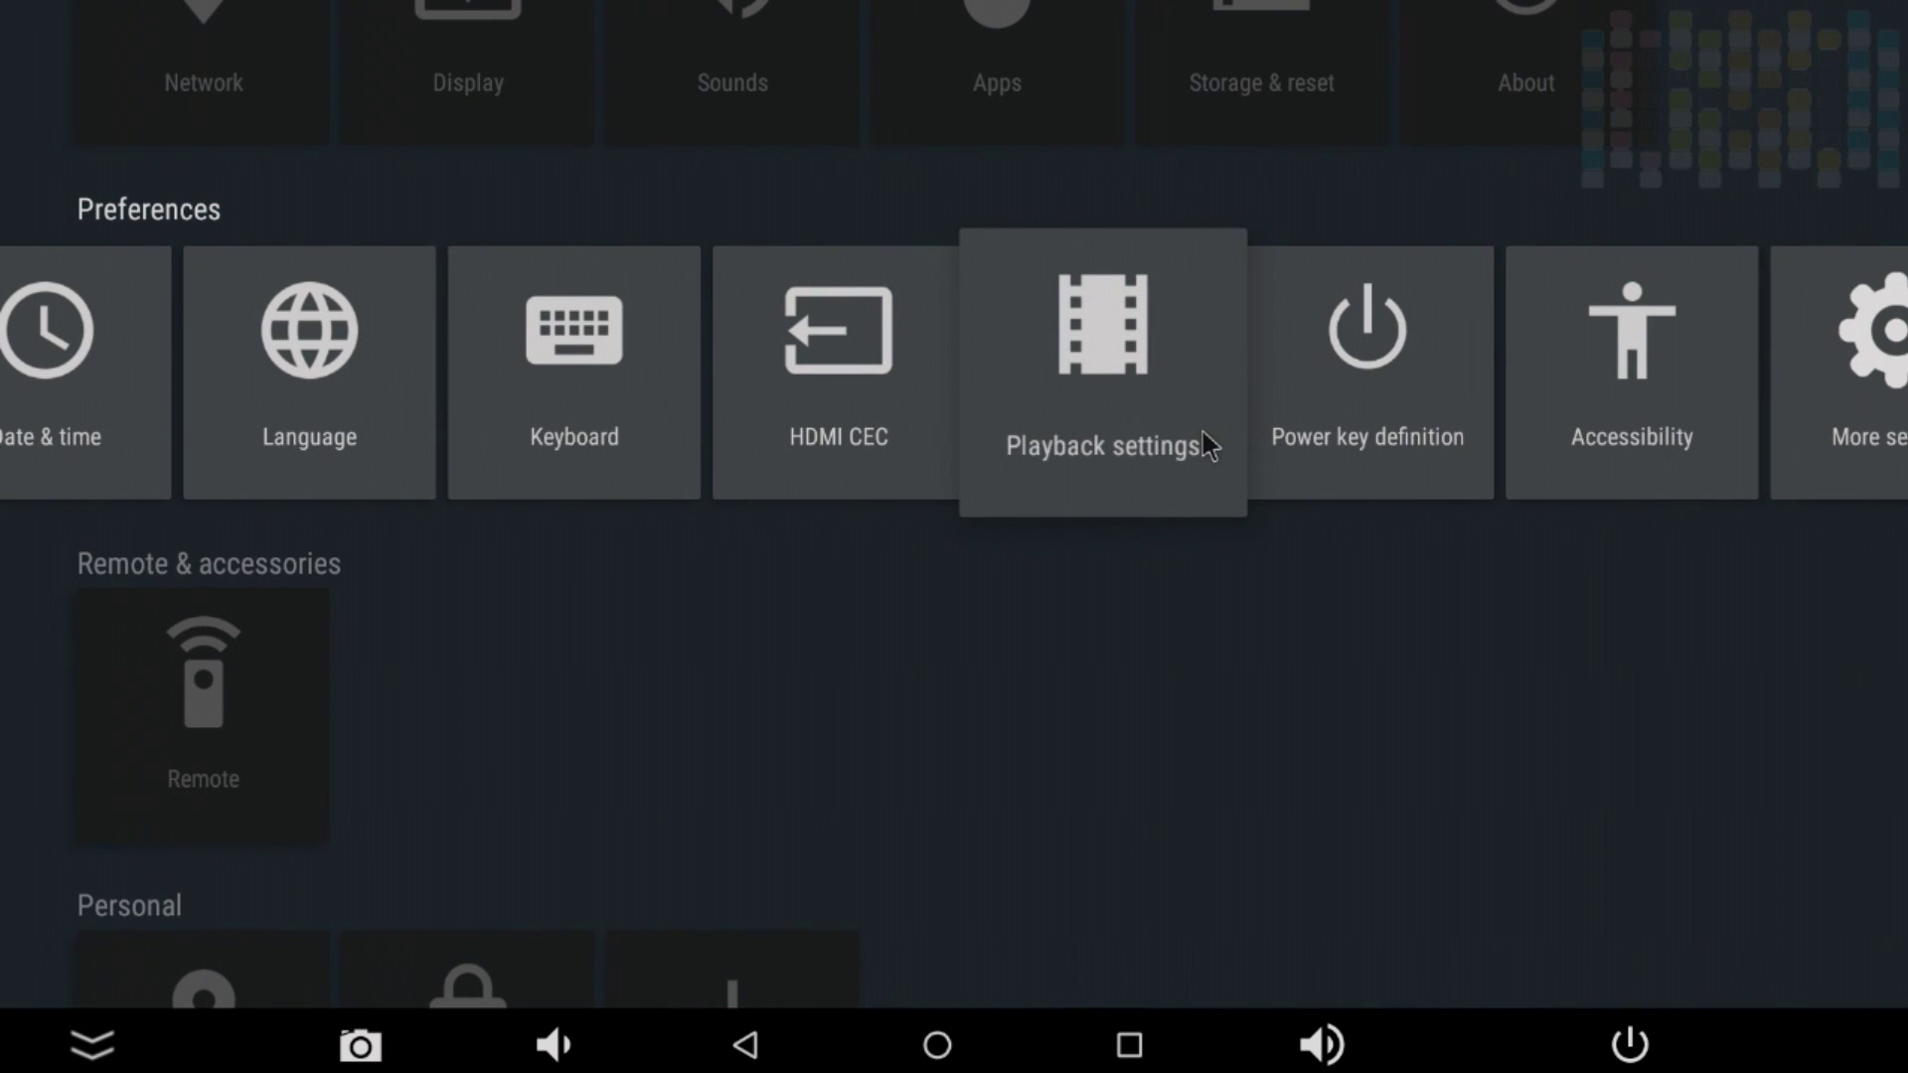
{"action": "key", "text": "Return"}
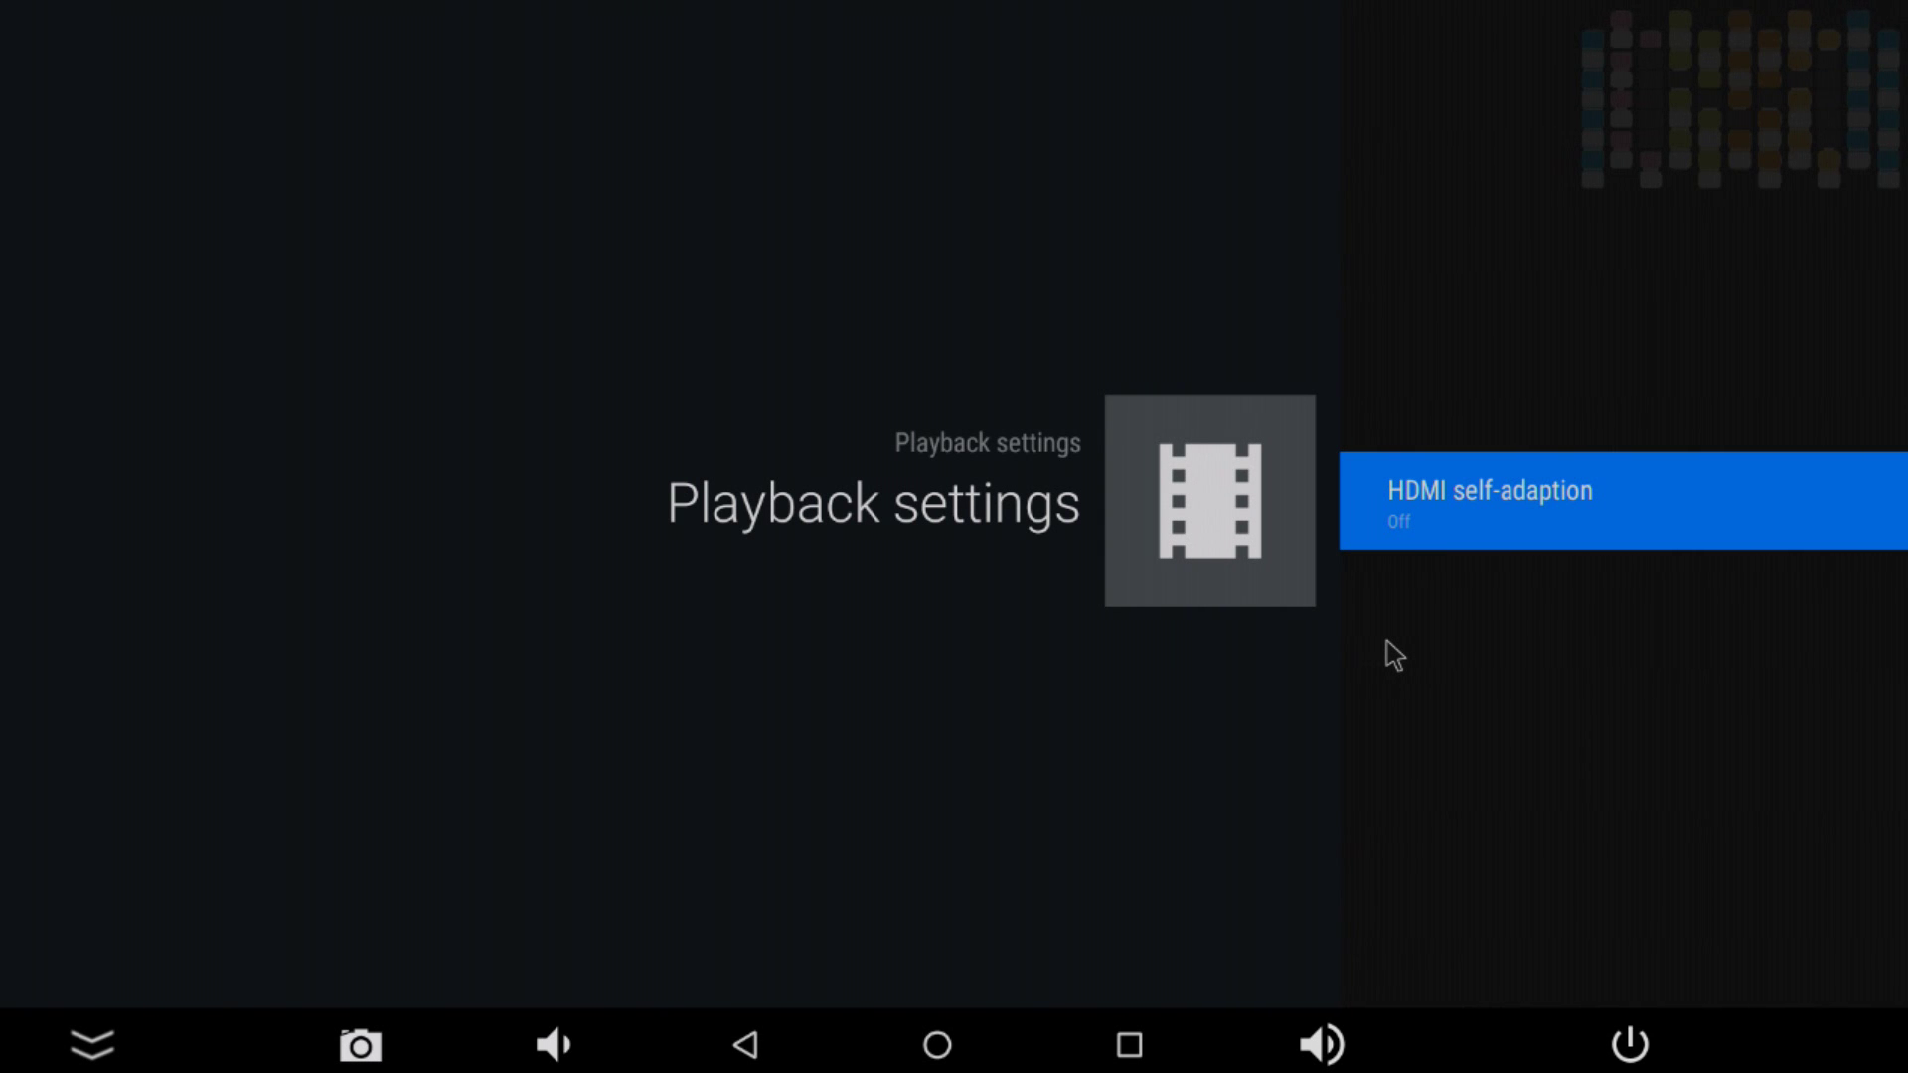
{"action": "right_click", "coordinate": [1267, 534]}
{"action": "key", "text": "Right"}
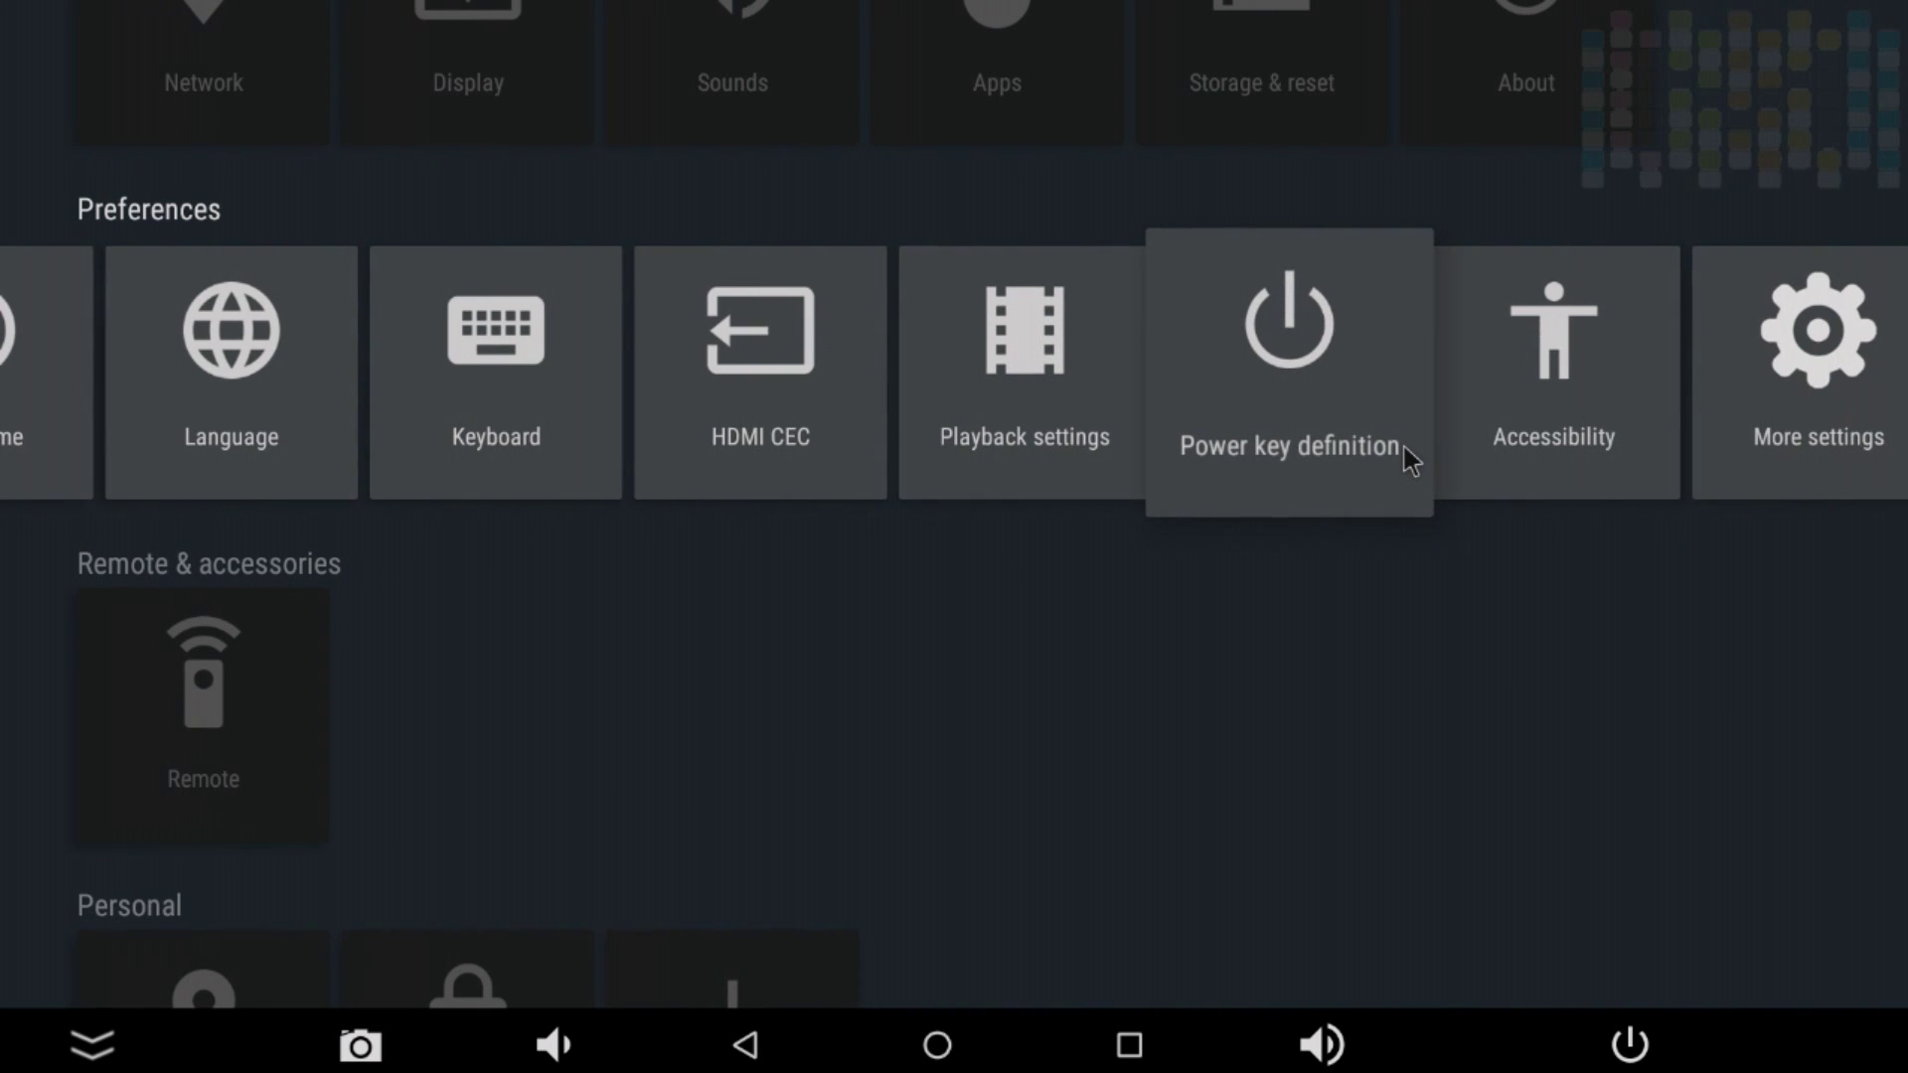
{"action": "left_click", "coordinate": [1404, 447]}
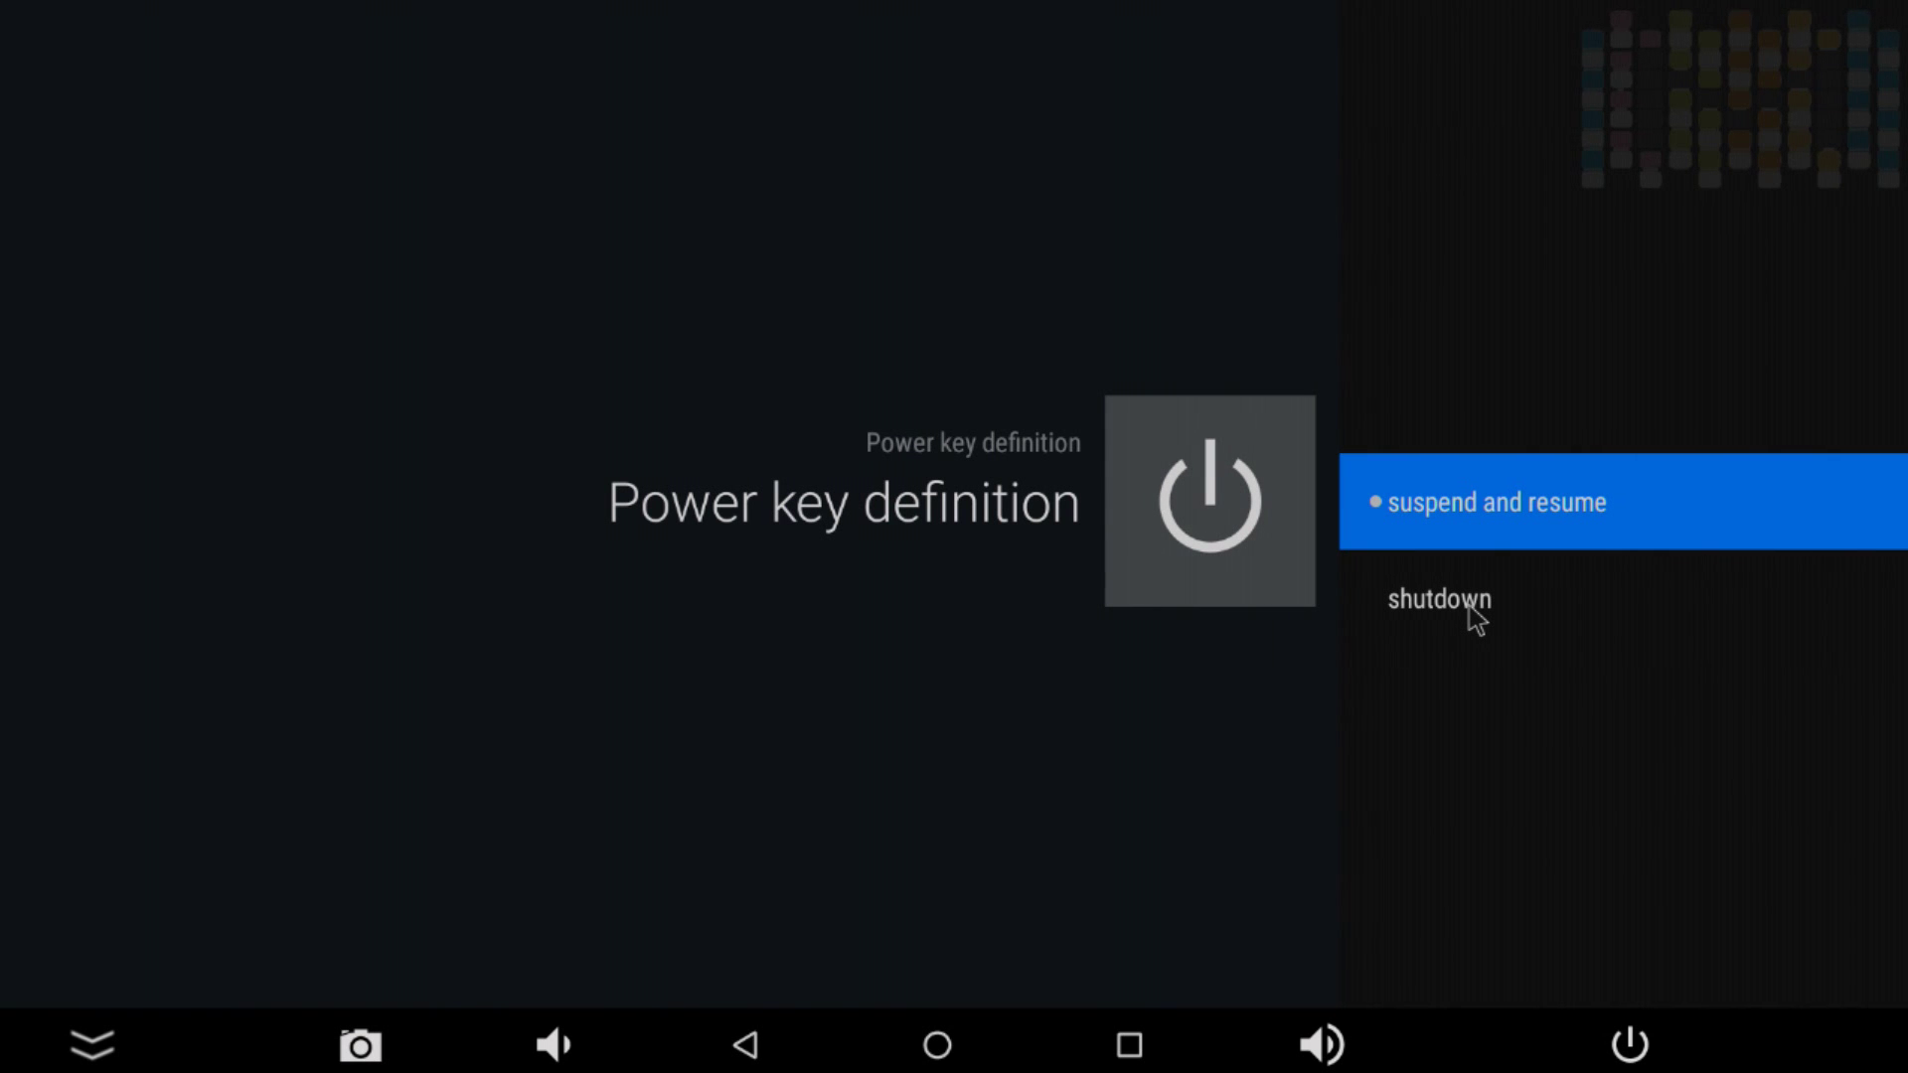
{"action": "left_click", "coordinate": [1441, 505]}
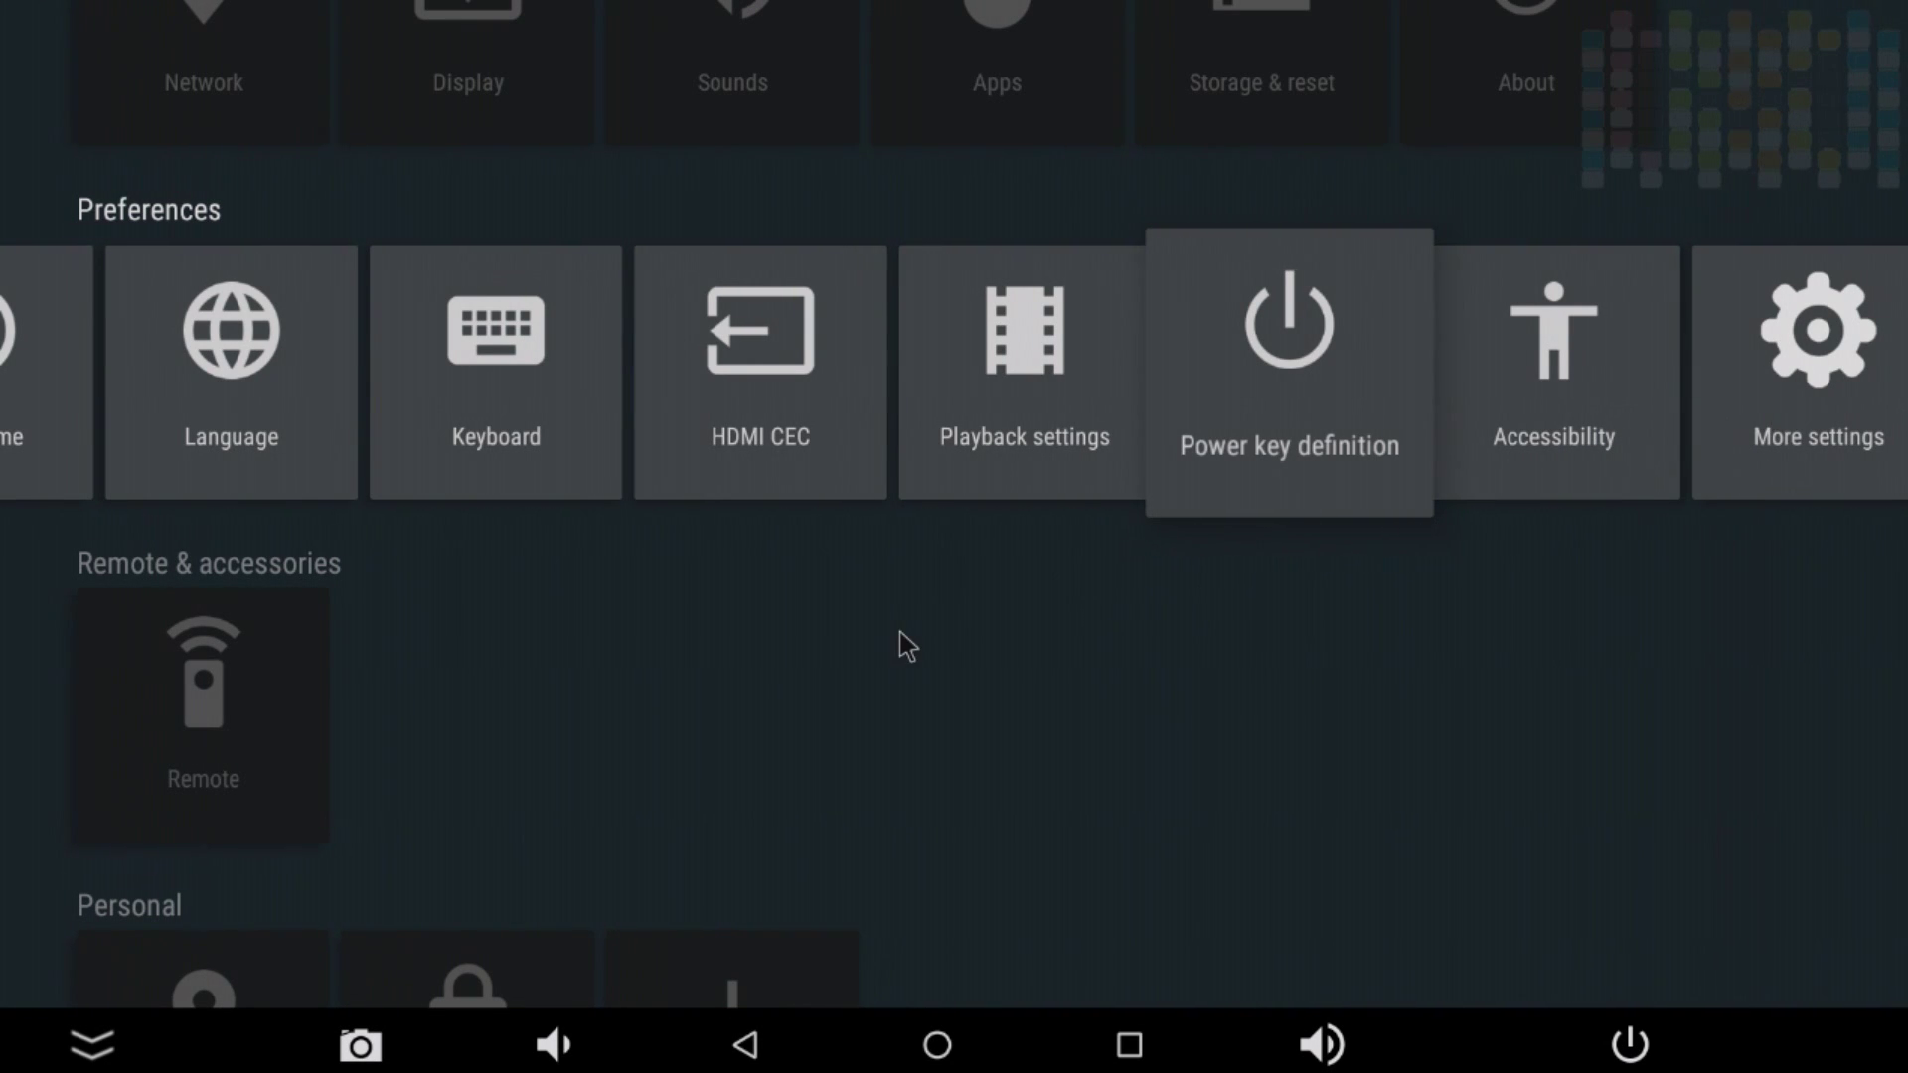
{"action": "scroll", "coordinate": [899, 643], "scroll_direction": "down", "scroll_amount": 5}
{"action": "scroll", "coordinate": [765, 818], "scroll_direction": "up", "scroll_amount": 5}
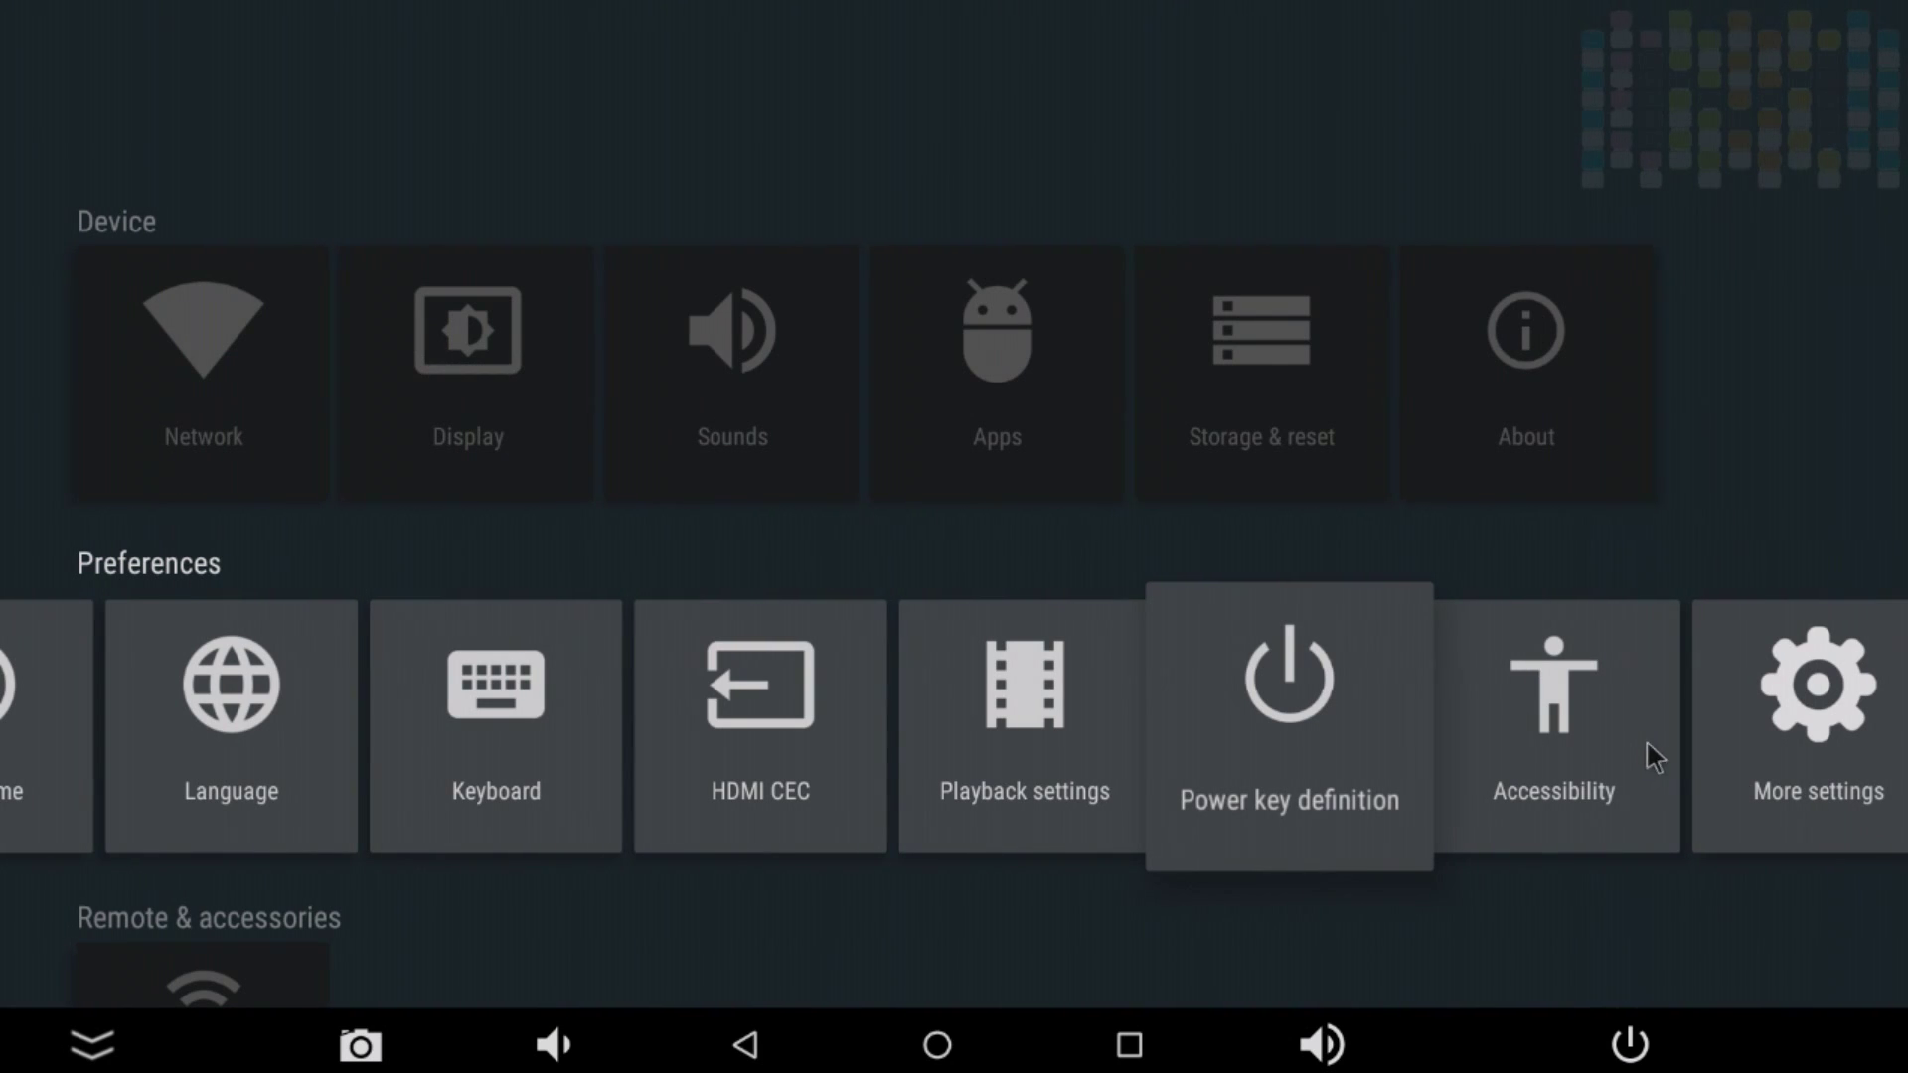
Step: Open More settings and browse the More, Display and Cast pages, where a SHIELD Android TV appears
{"action": "left_click", "coordinate": [1793, 743]}
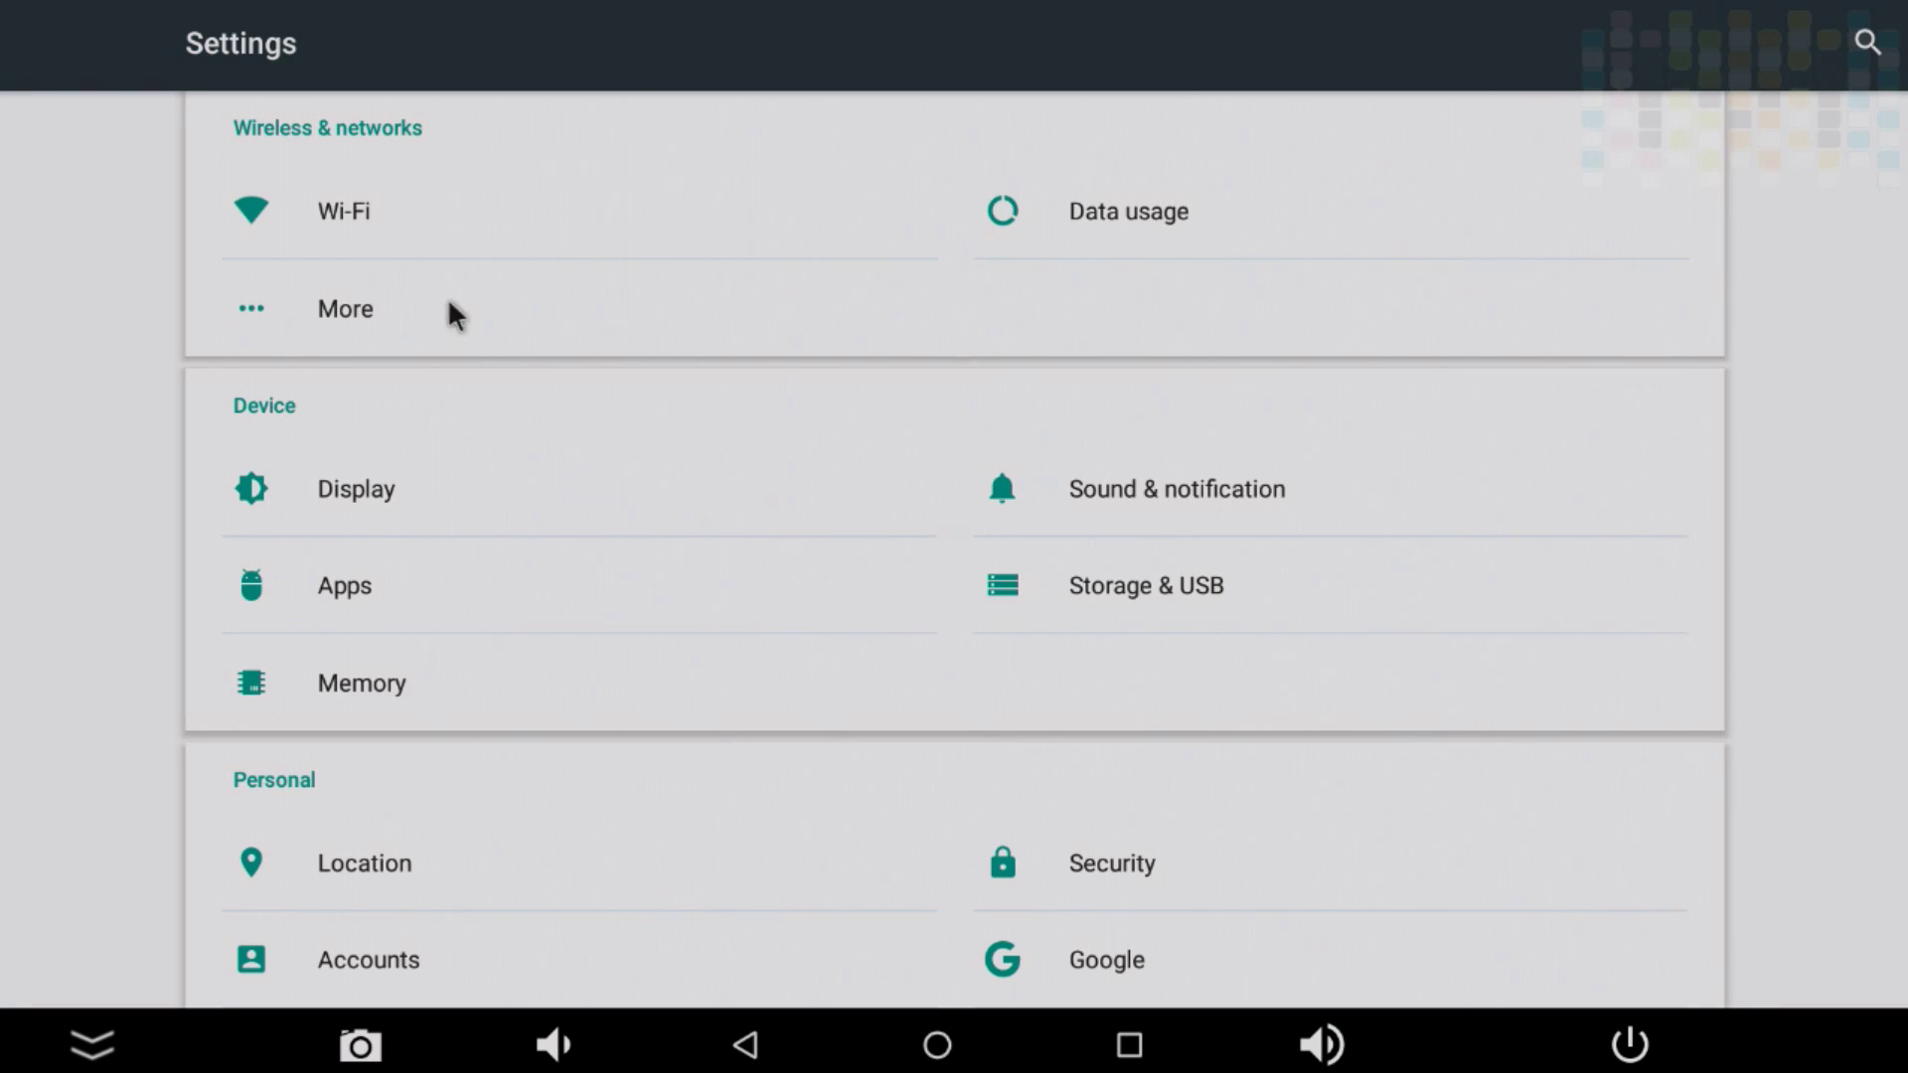
{"action": "left_click", "coordinate": [325, 318]}
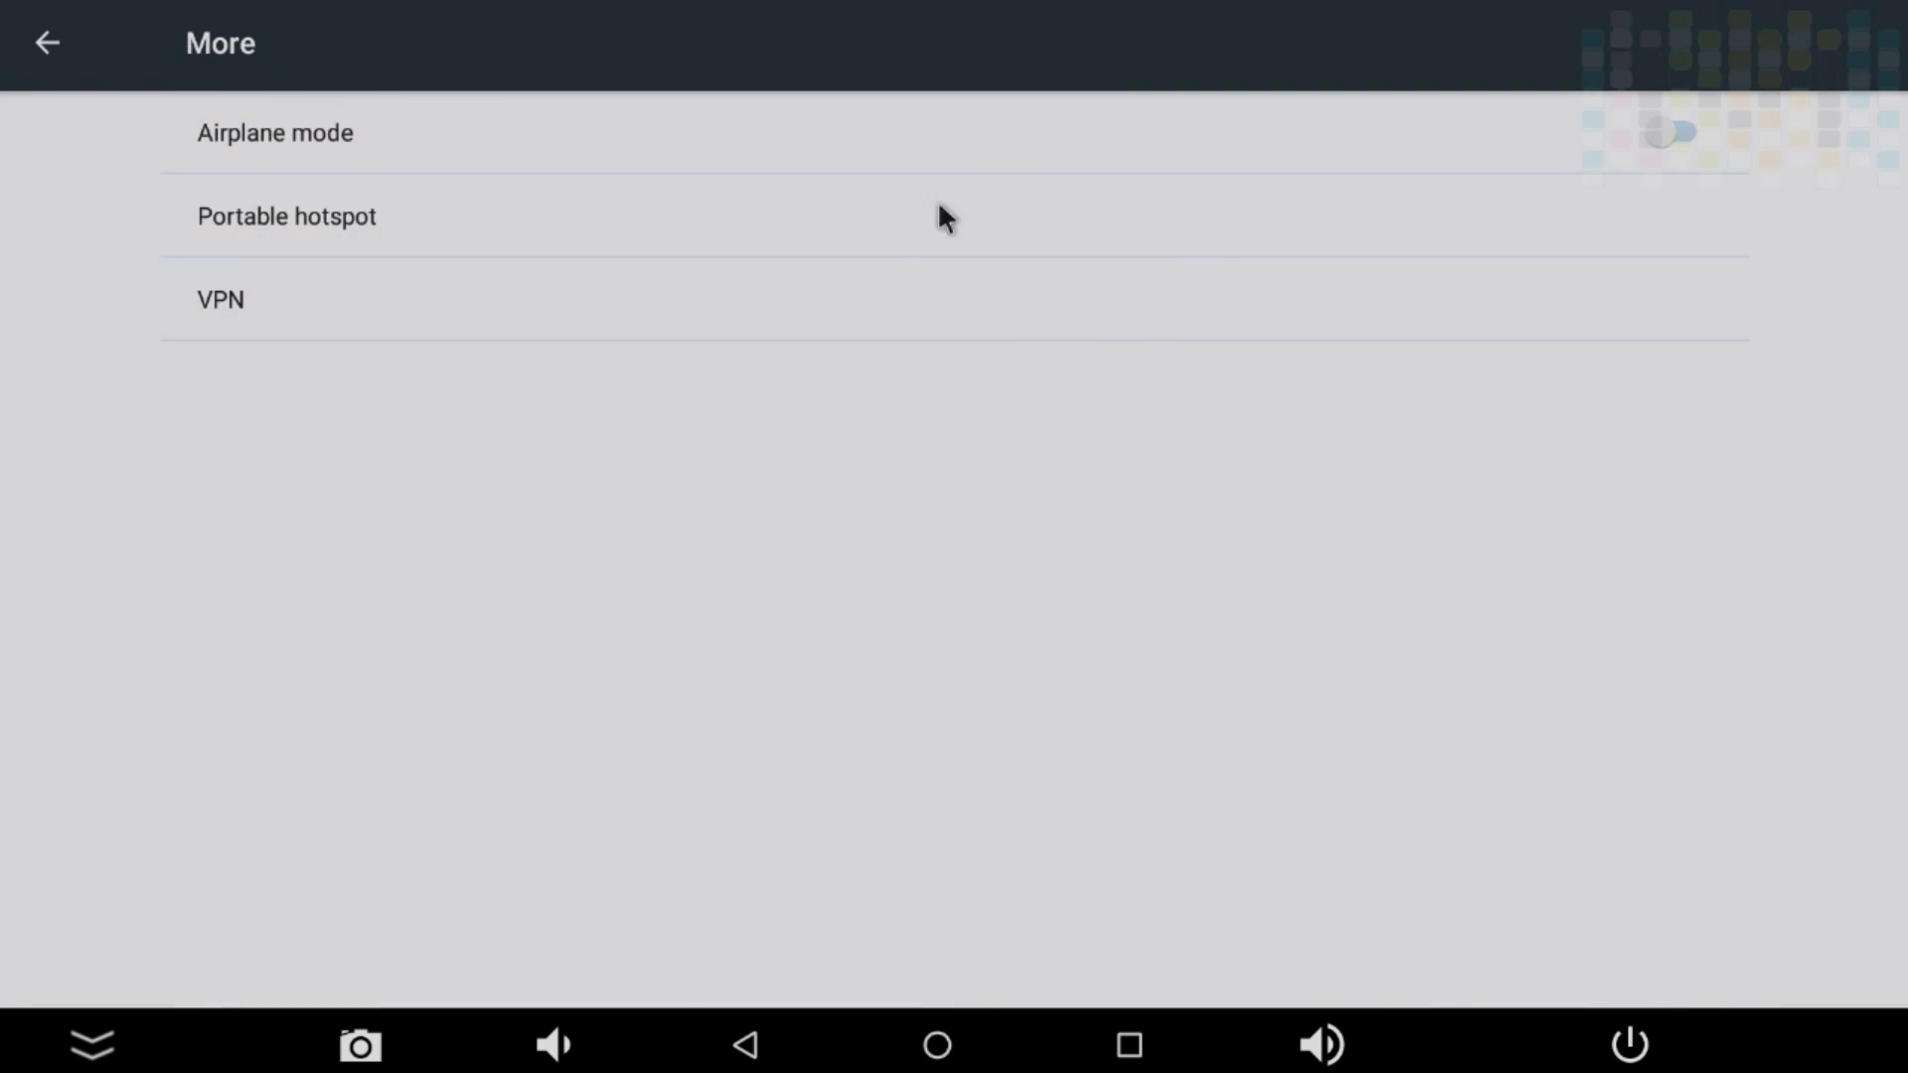
{"action": "key", "text": "Escape"}
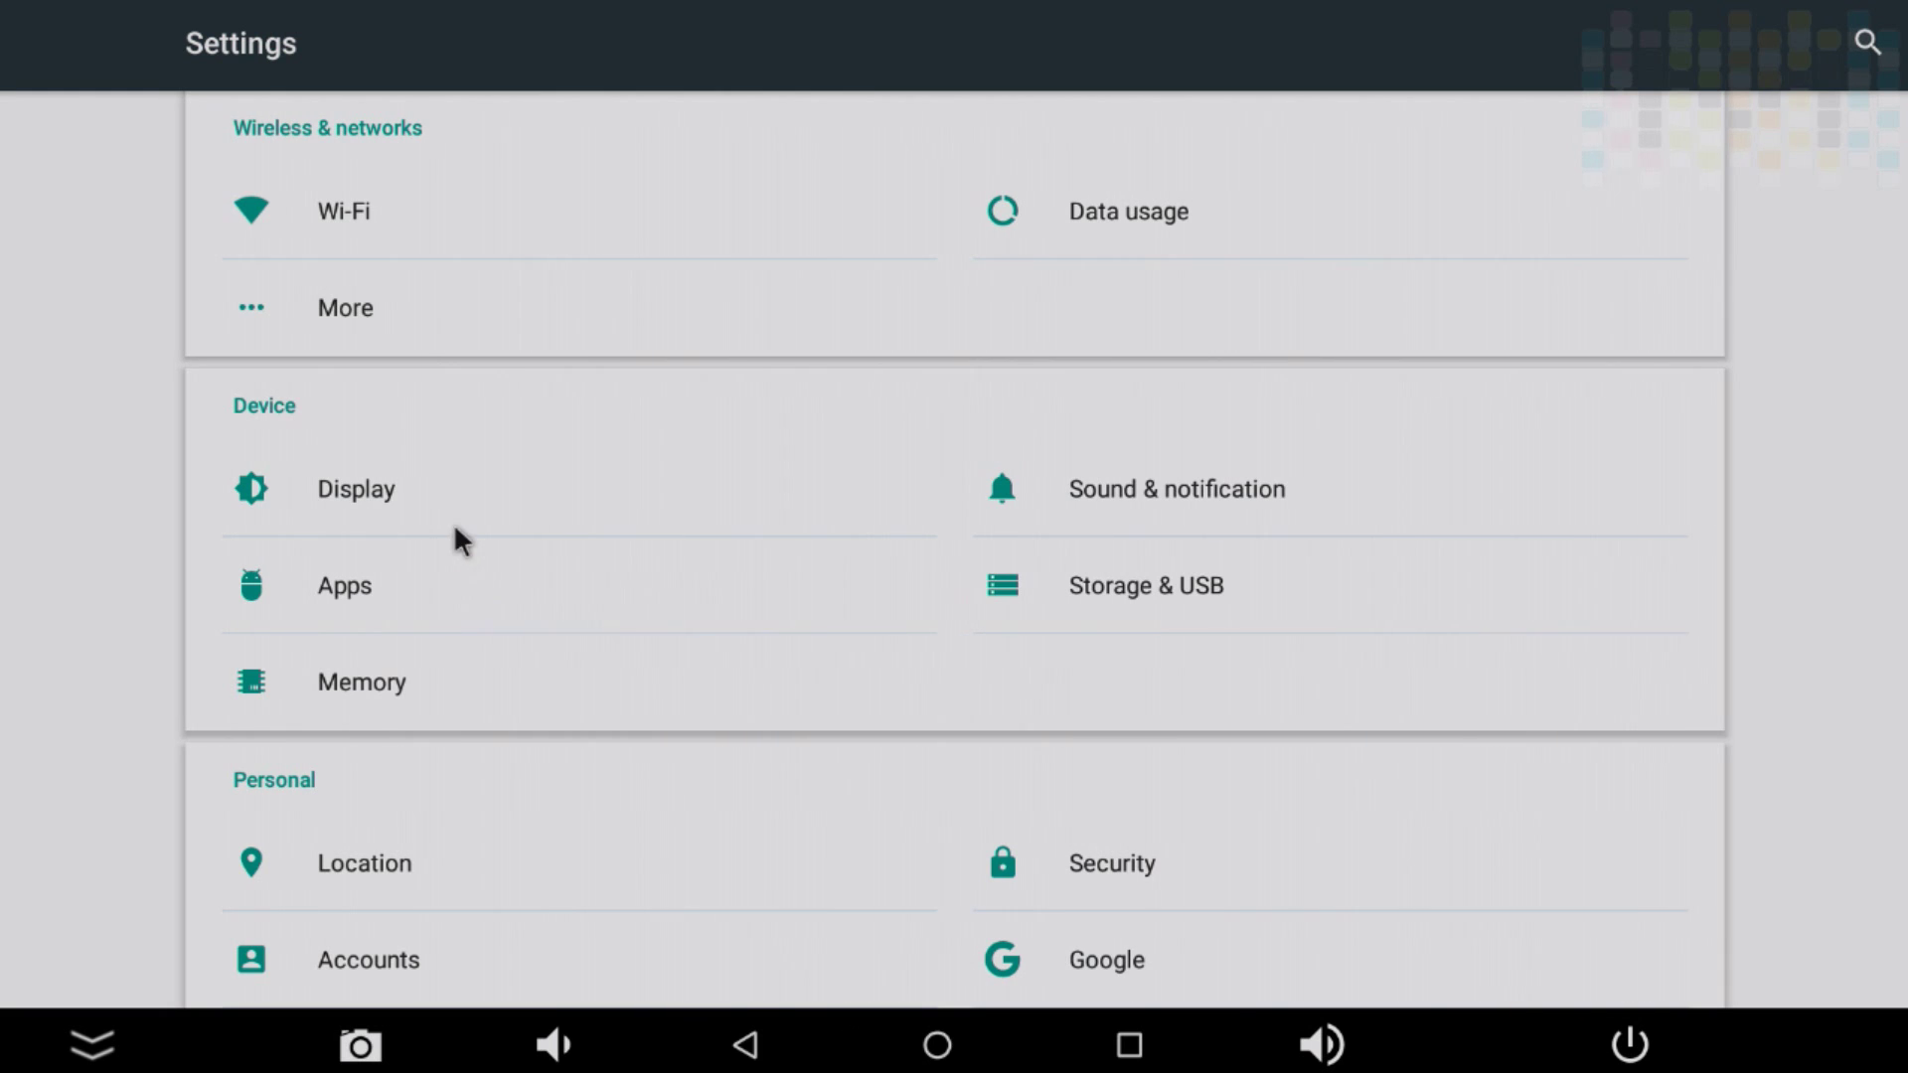
{"action": "left_click", "coordinate": [369, 485]}
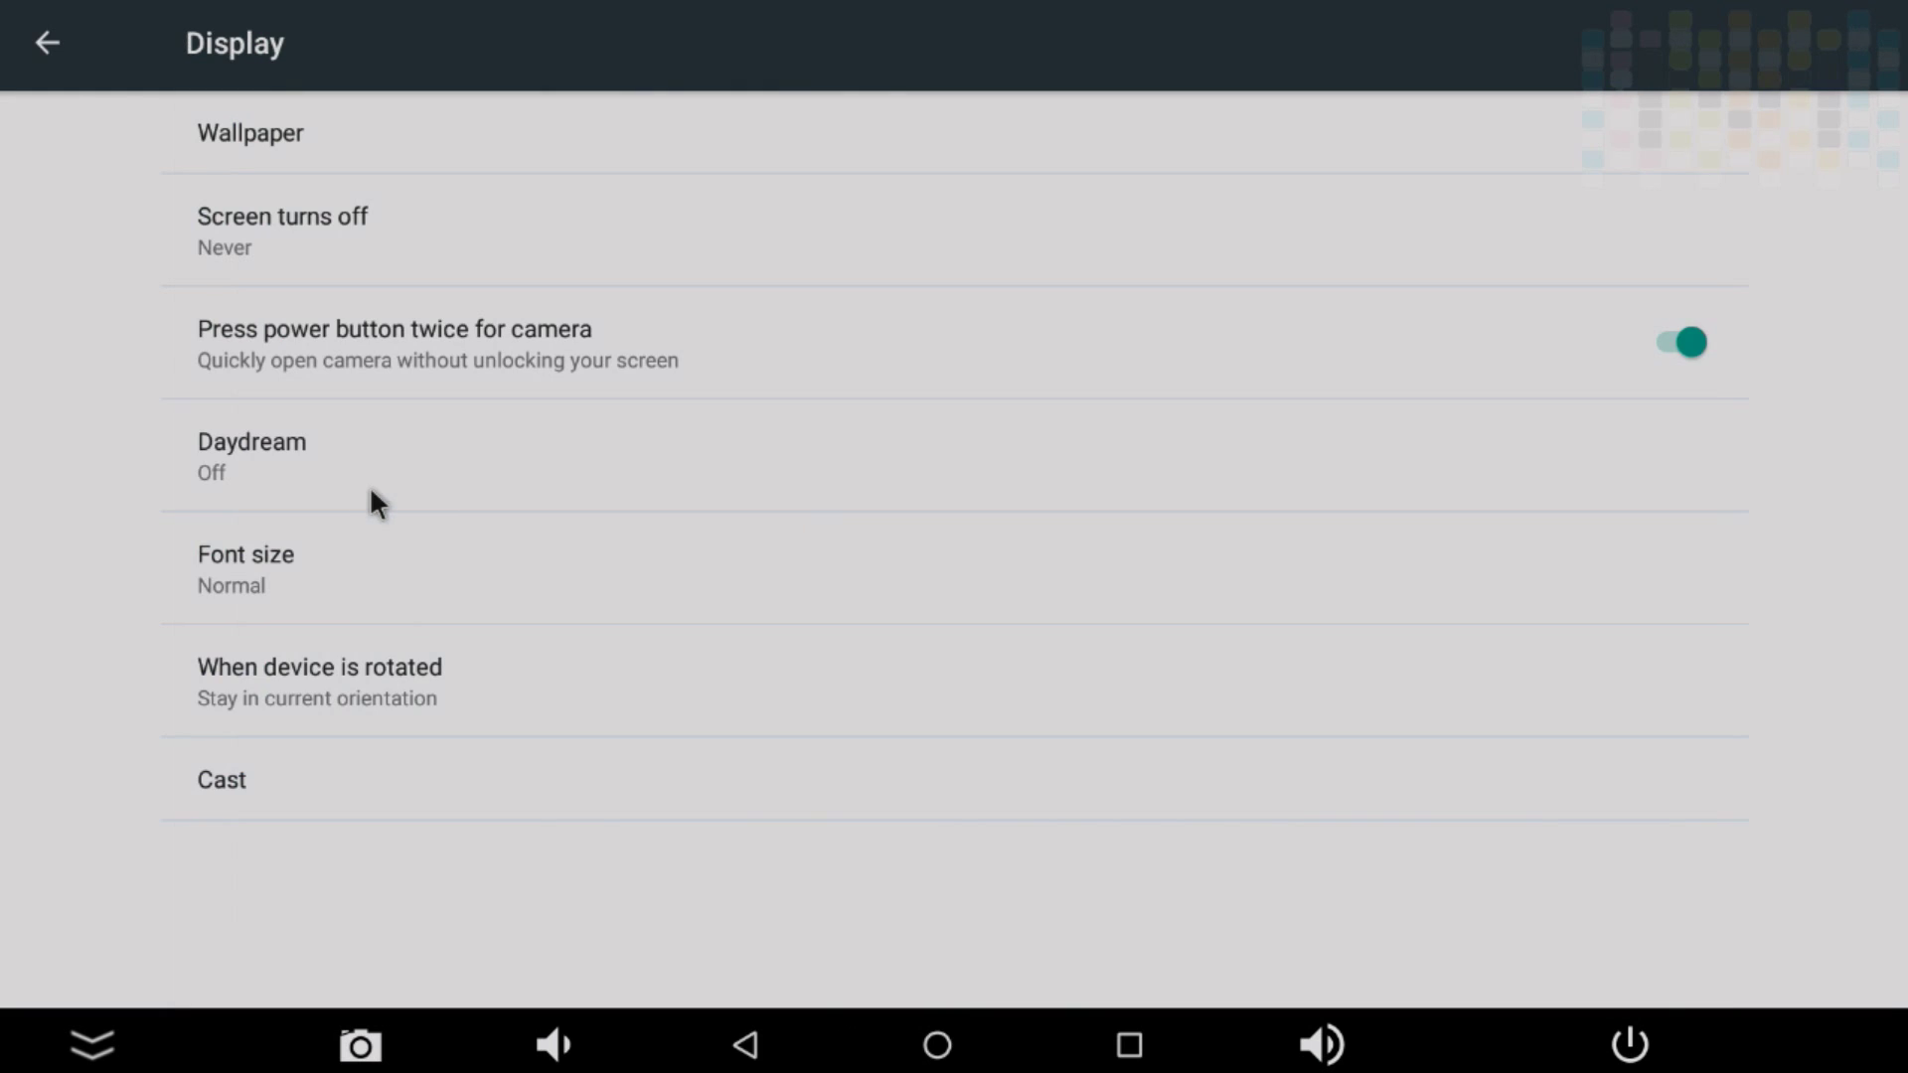
{"action": "left_click", "coordinate": [252, 816]}
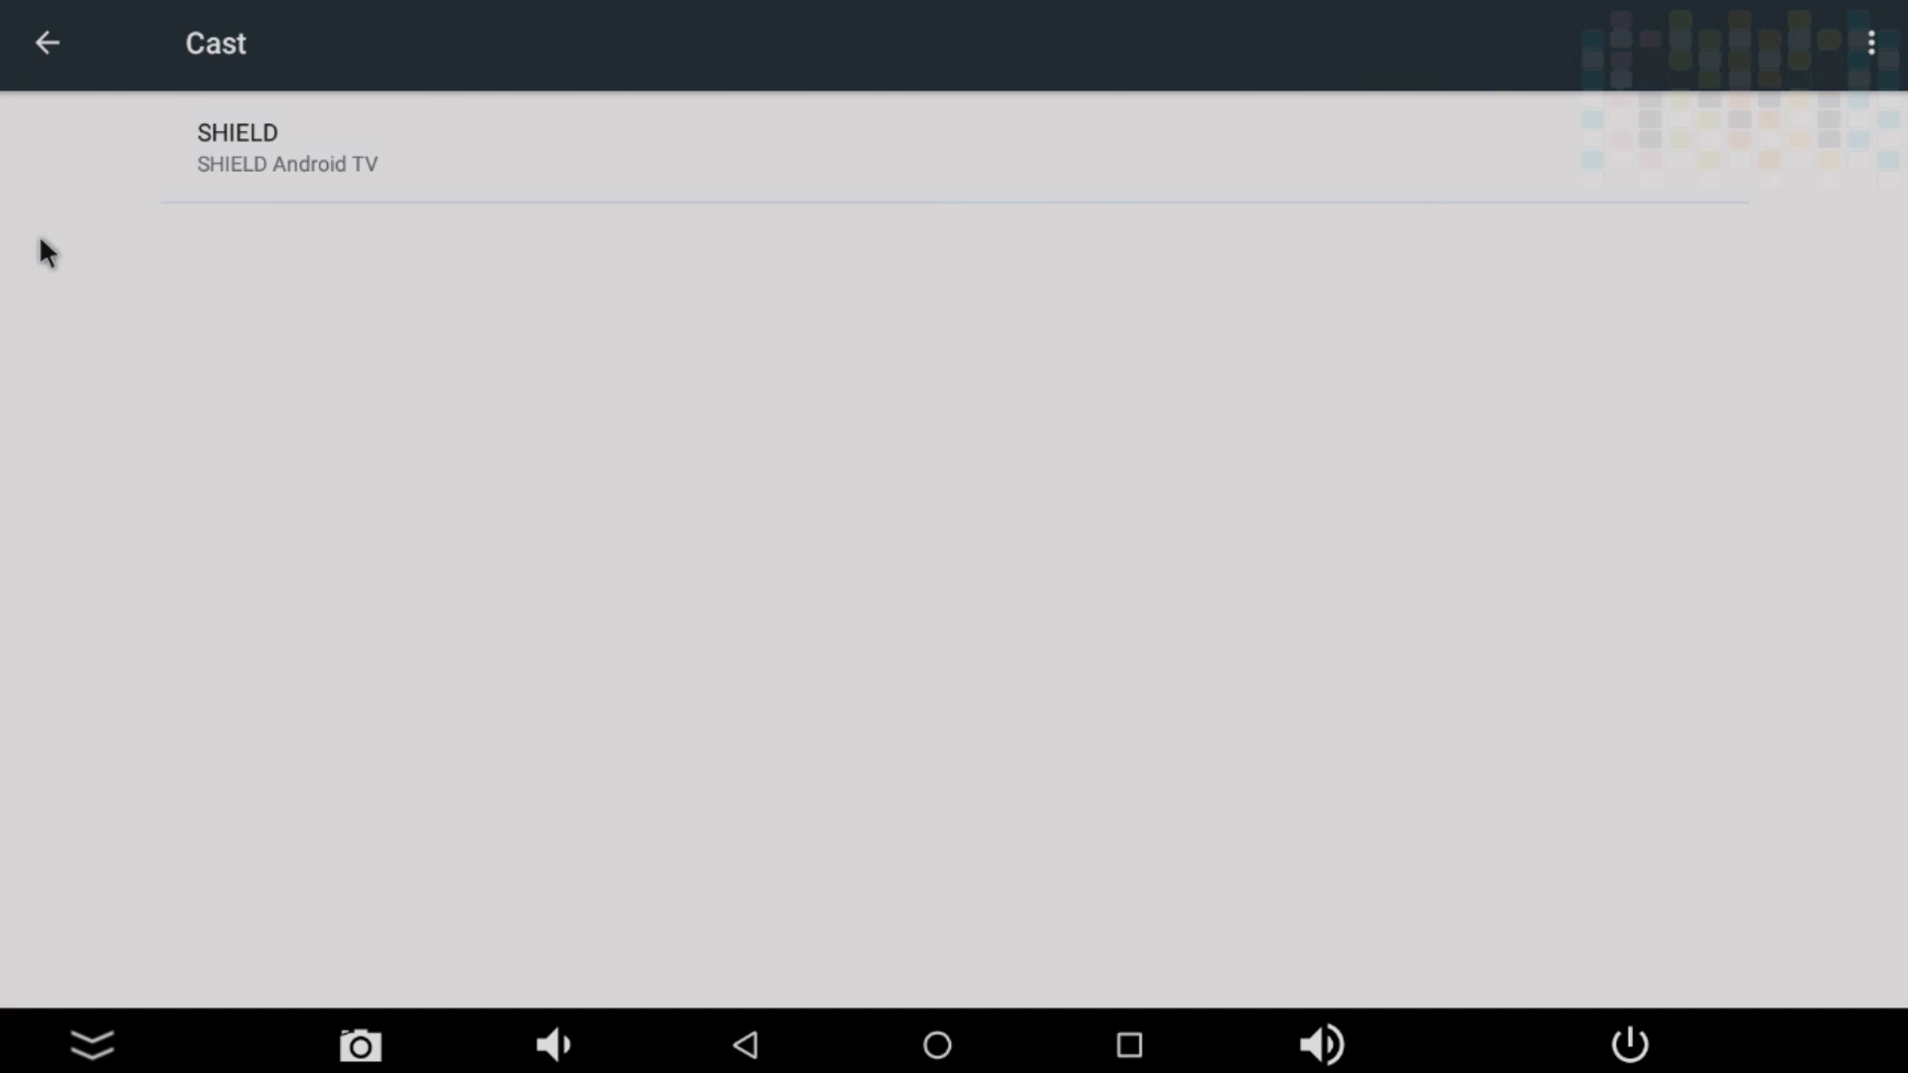
{"action": "right_click", "coordinate": [40, 238]}
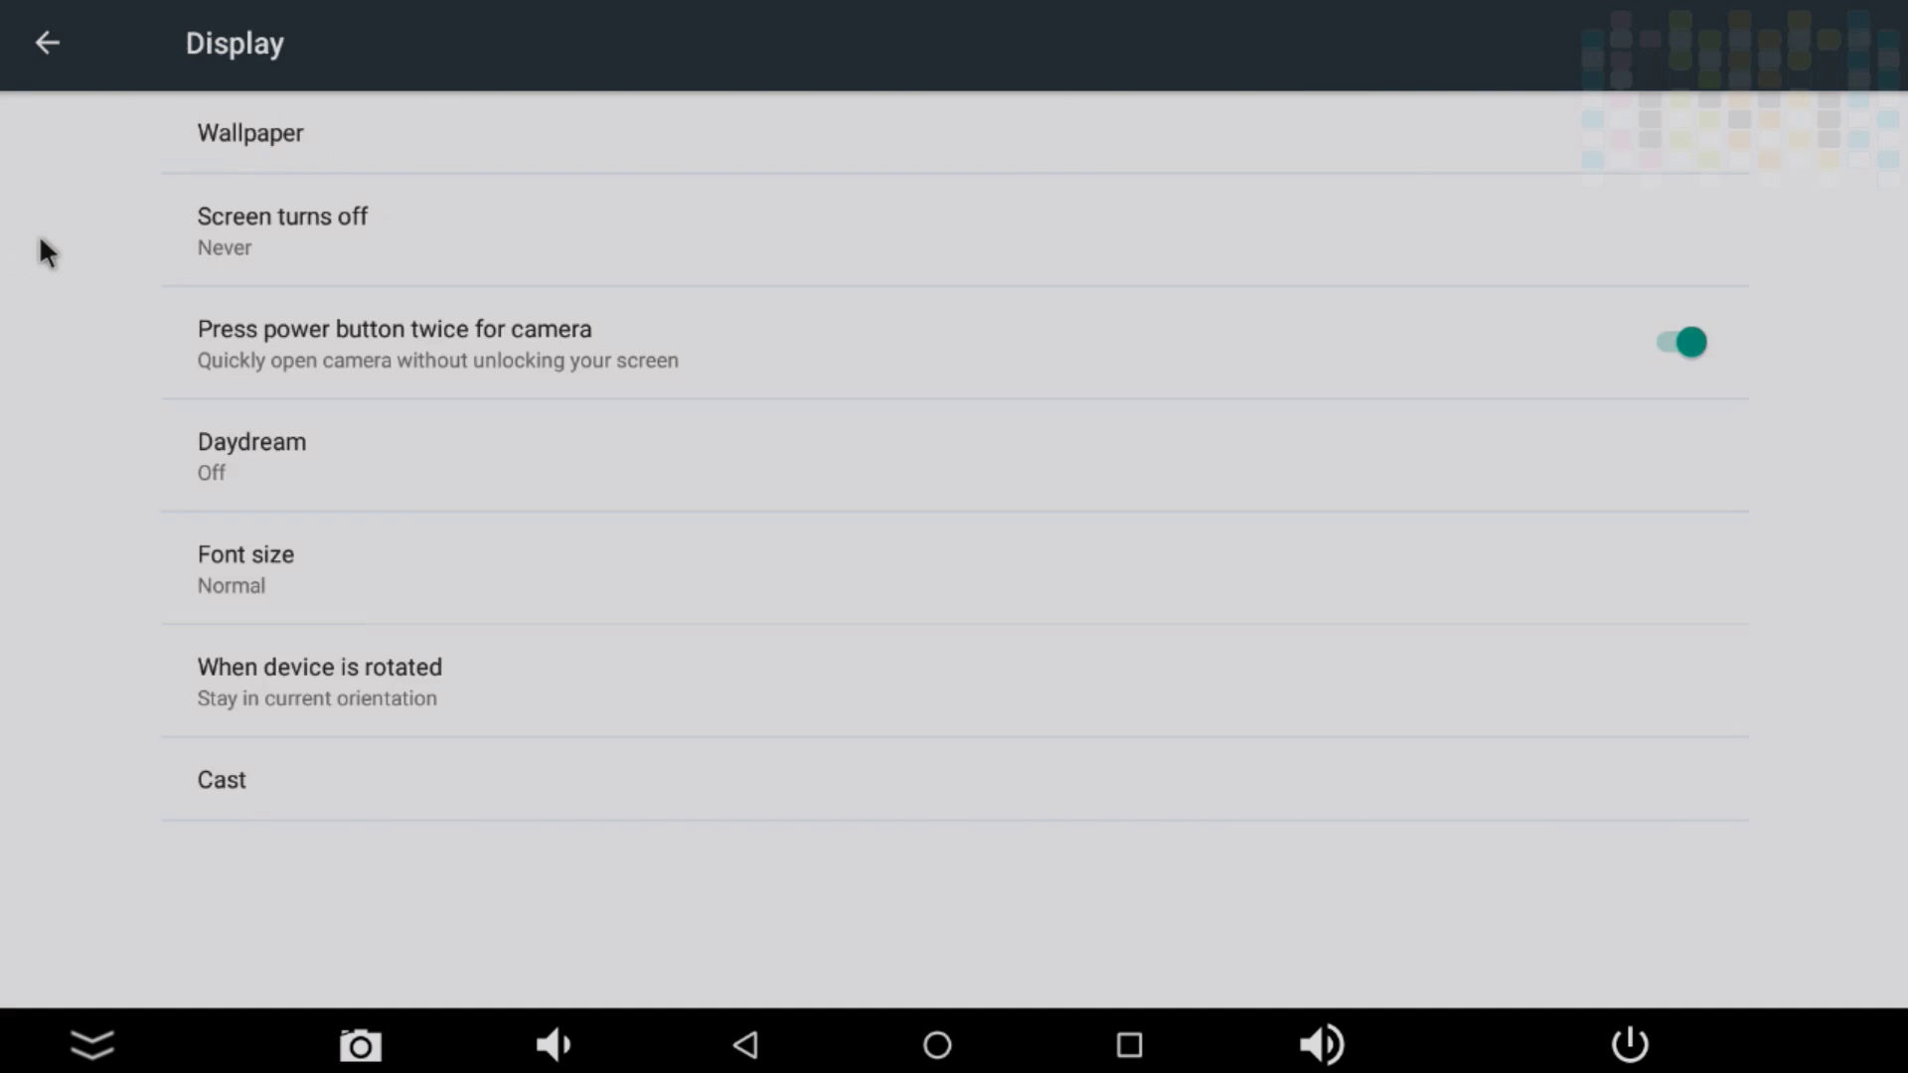
{"action": "right_click", "coordinate": [110, 272]}
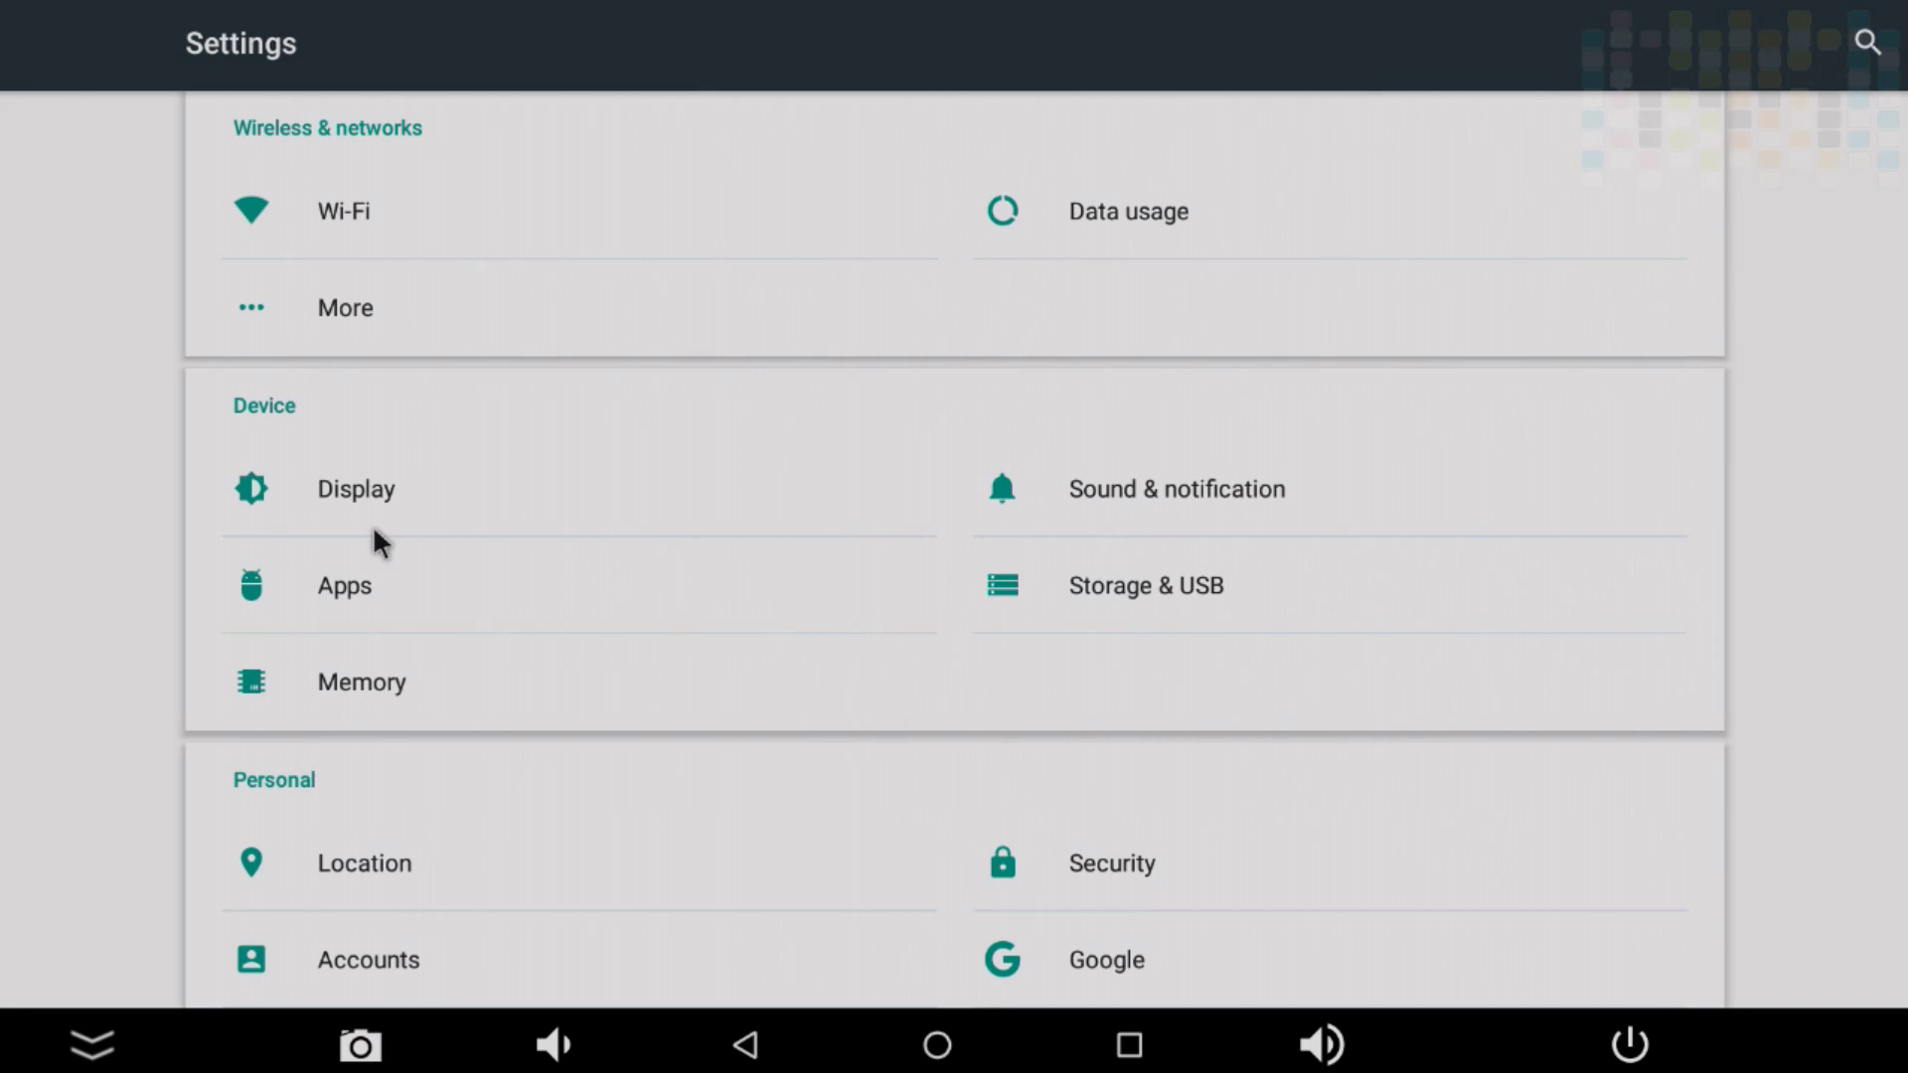
Step: Look over the Apps and Sound & notification pages, returning to the settings list each time
{"action": "left_click", "coordinate": [368, 600]}
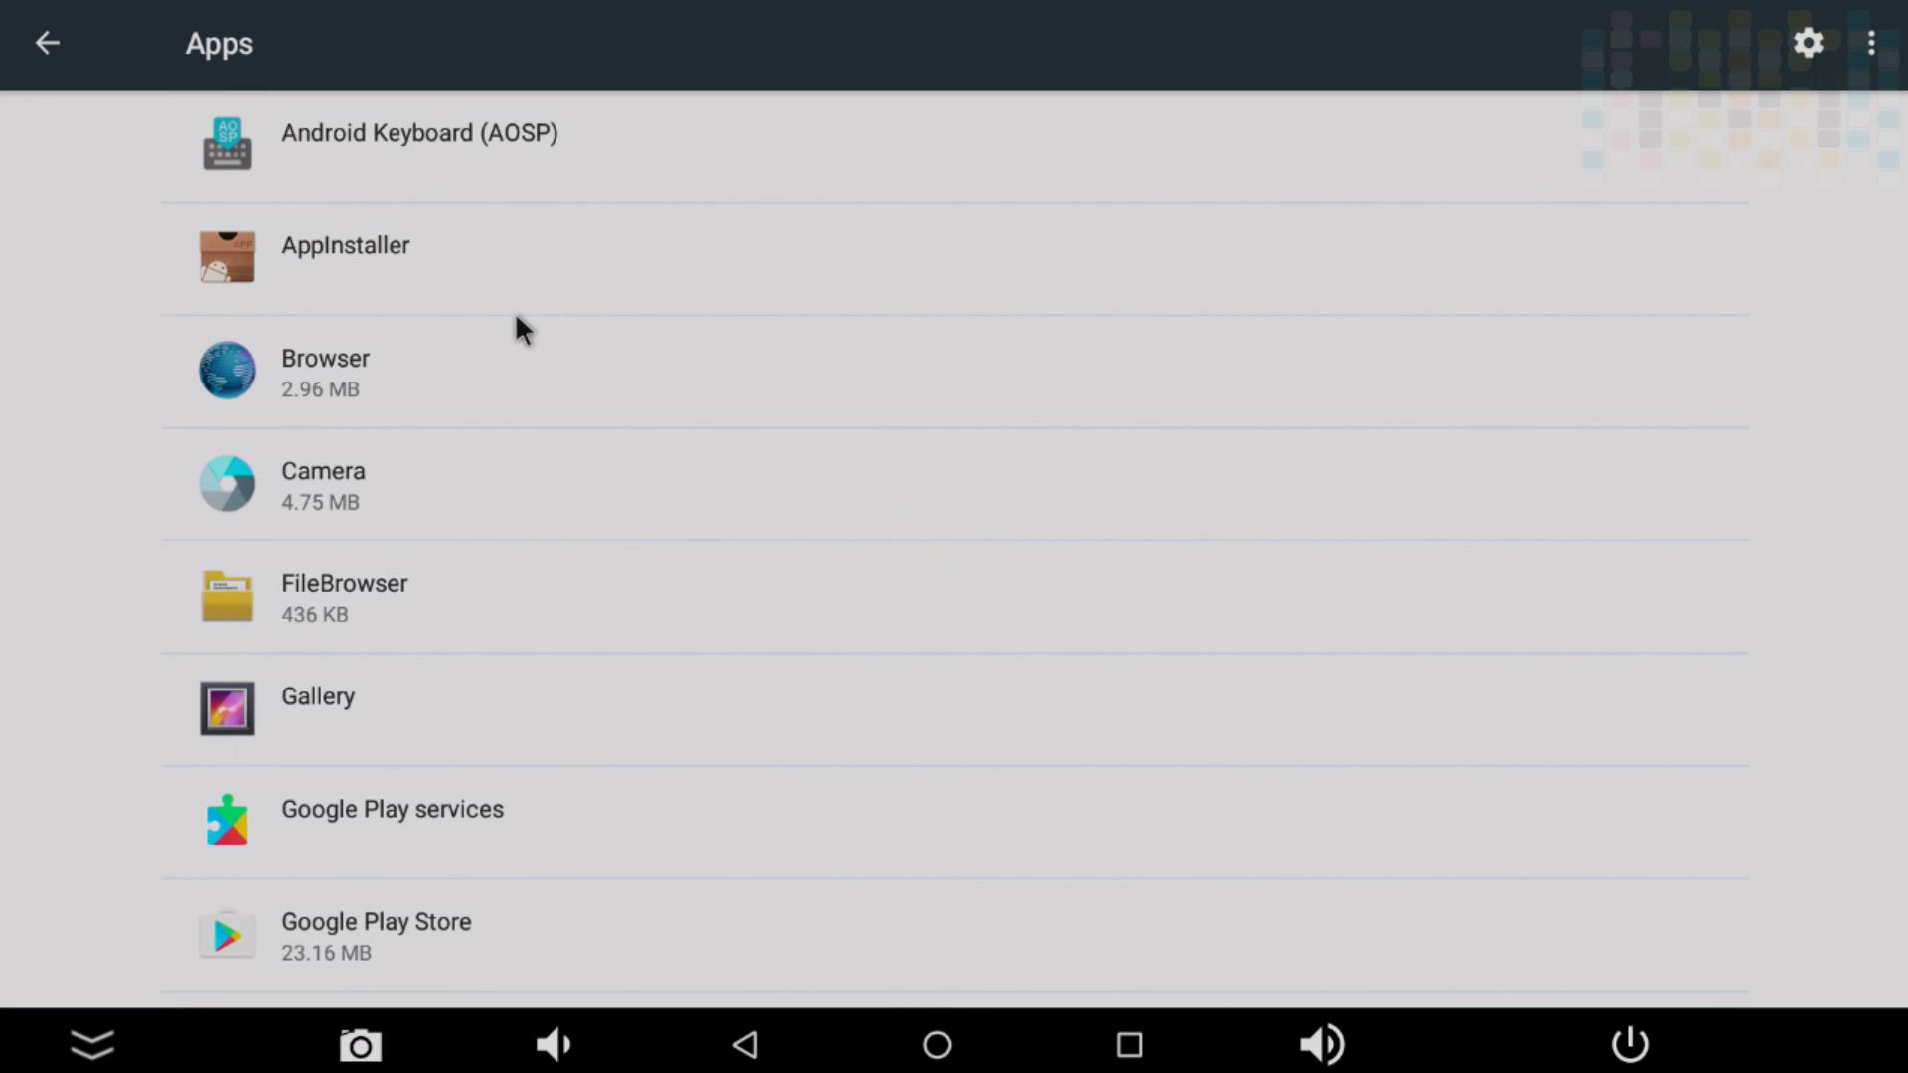
{"action": "right_click", "coordinate": [558, 294]}
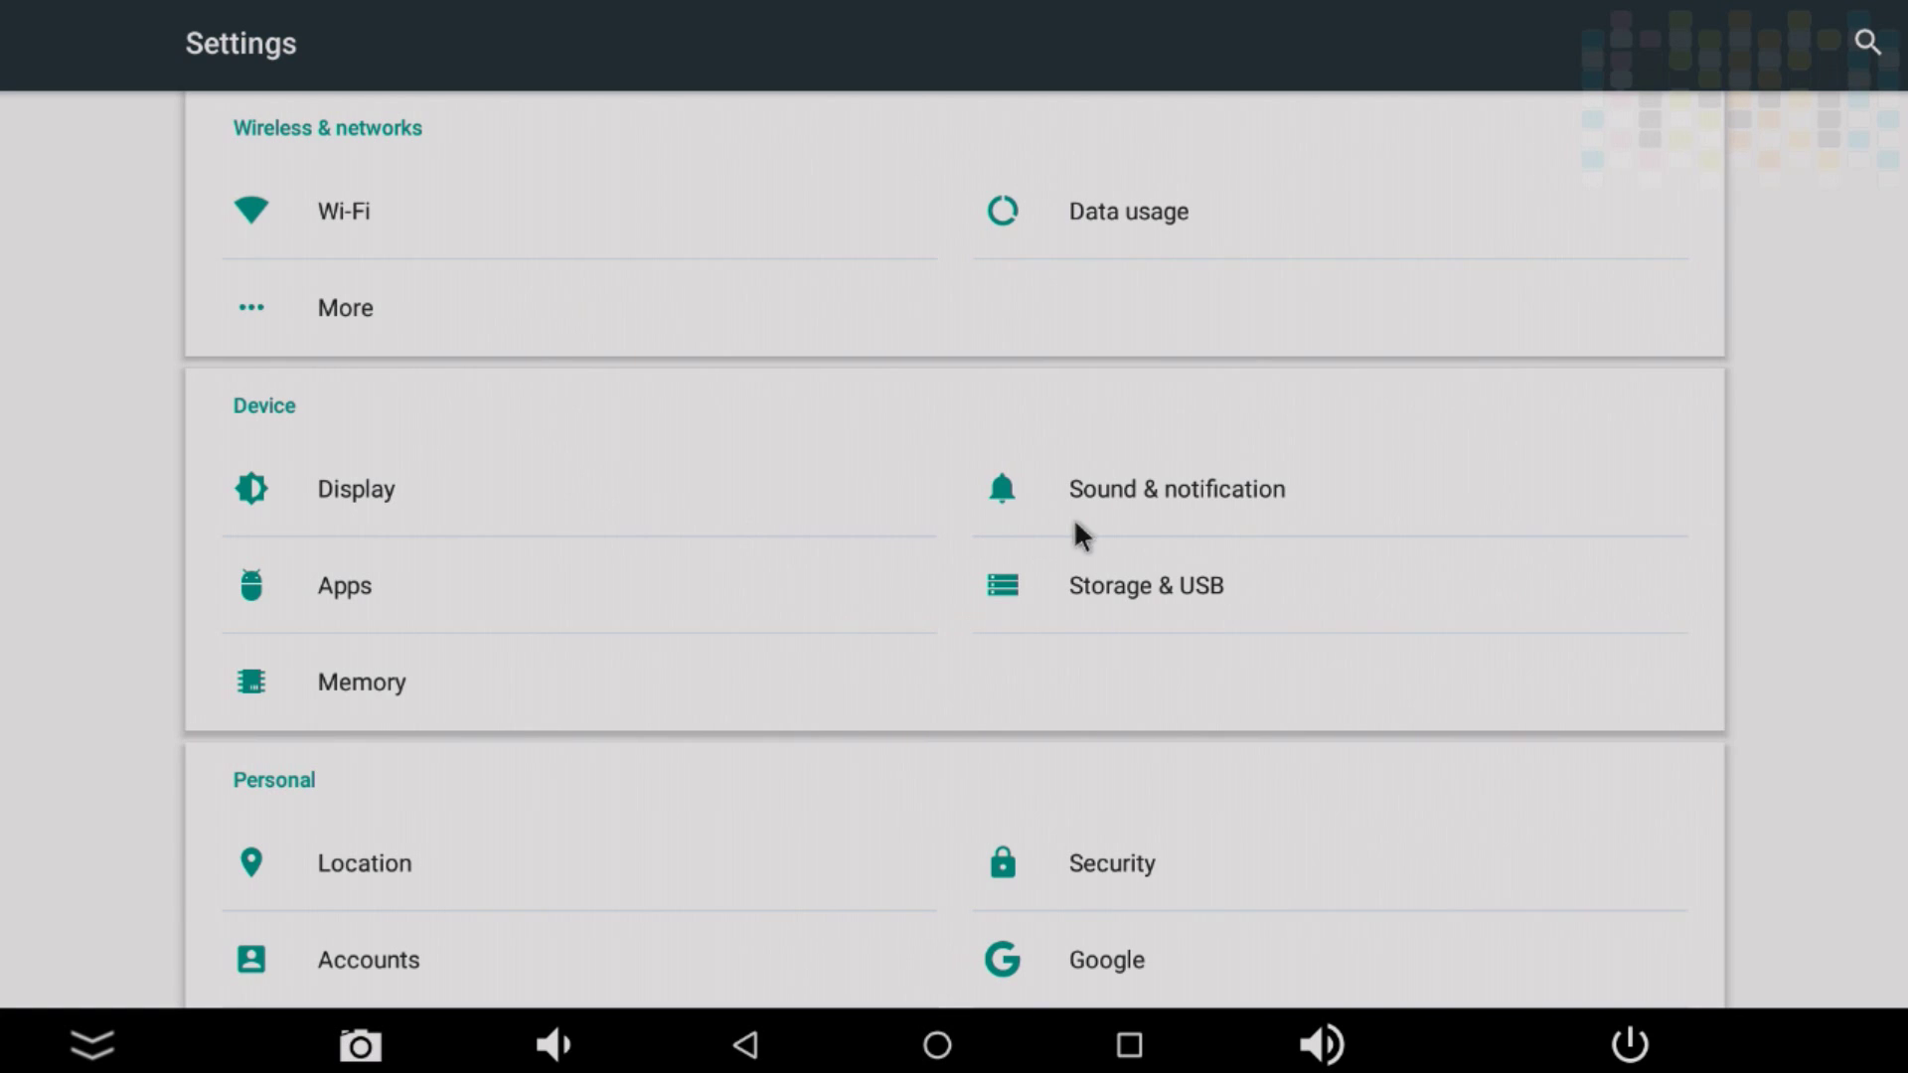
{"action": "left_click", "coordinate": [1180, 502]}
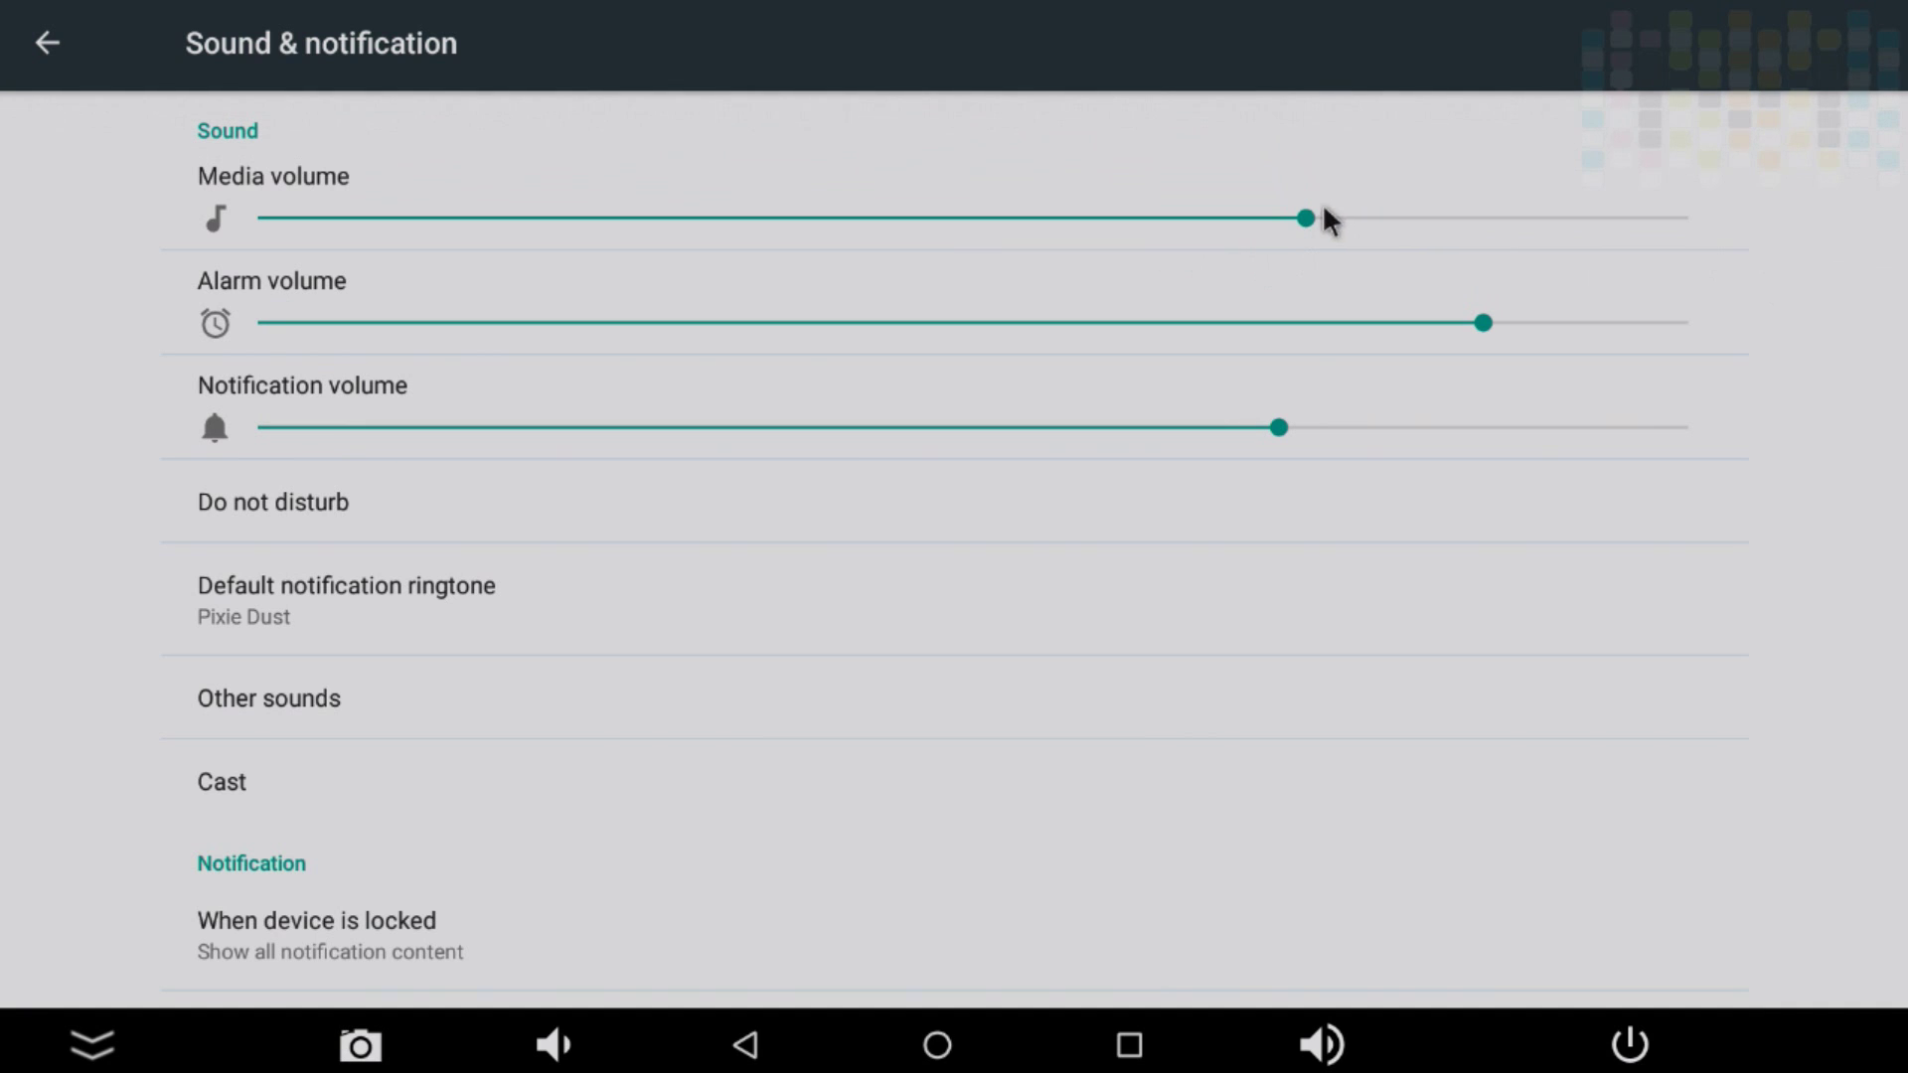
{"action": "scroll", "coordinate": [1654, 222], "scroll_direction": "down", "scroll_amount": 3}
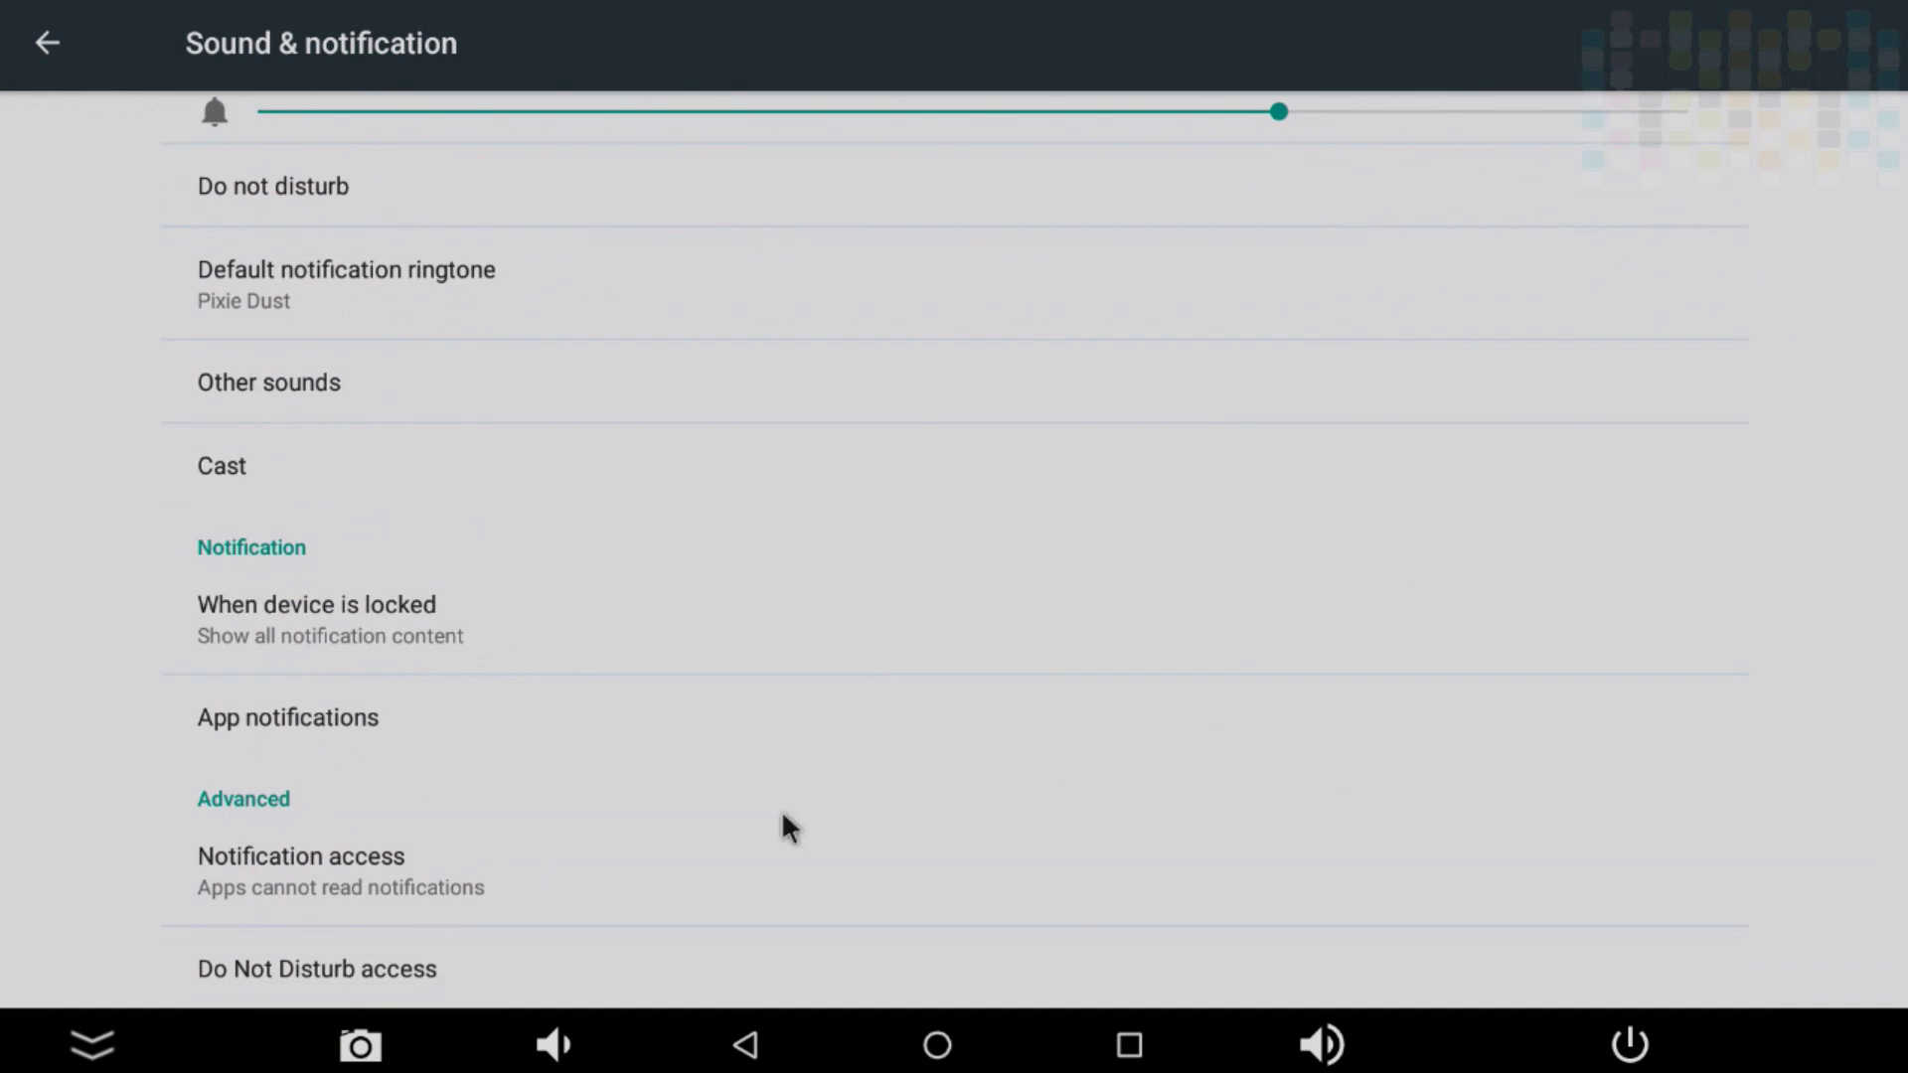
{"action": "scroll", "coordinate": [777, 812], "scroll_direction": "up", "scroll_amount": 3}
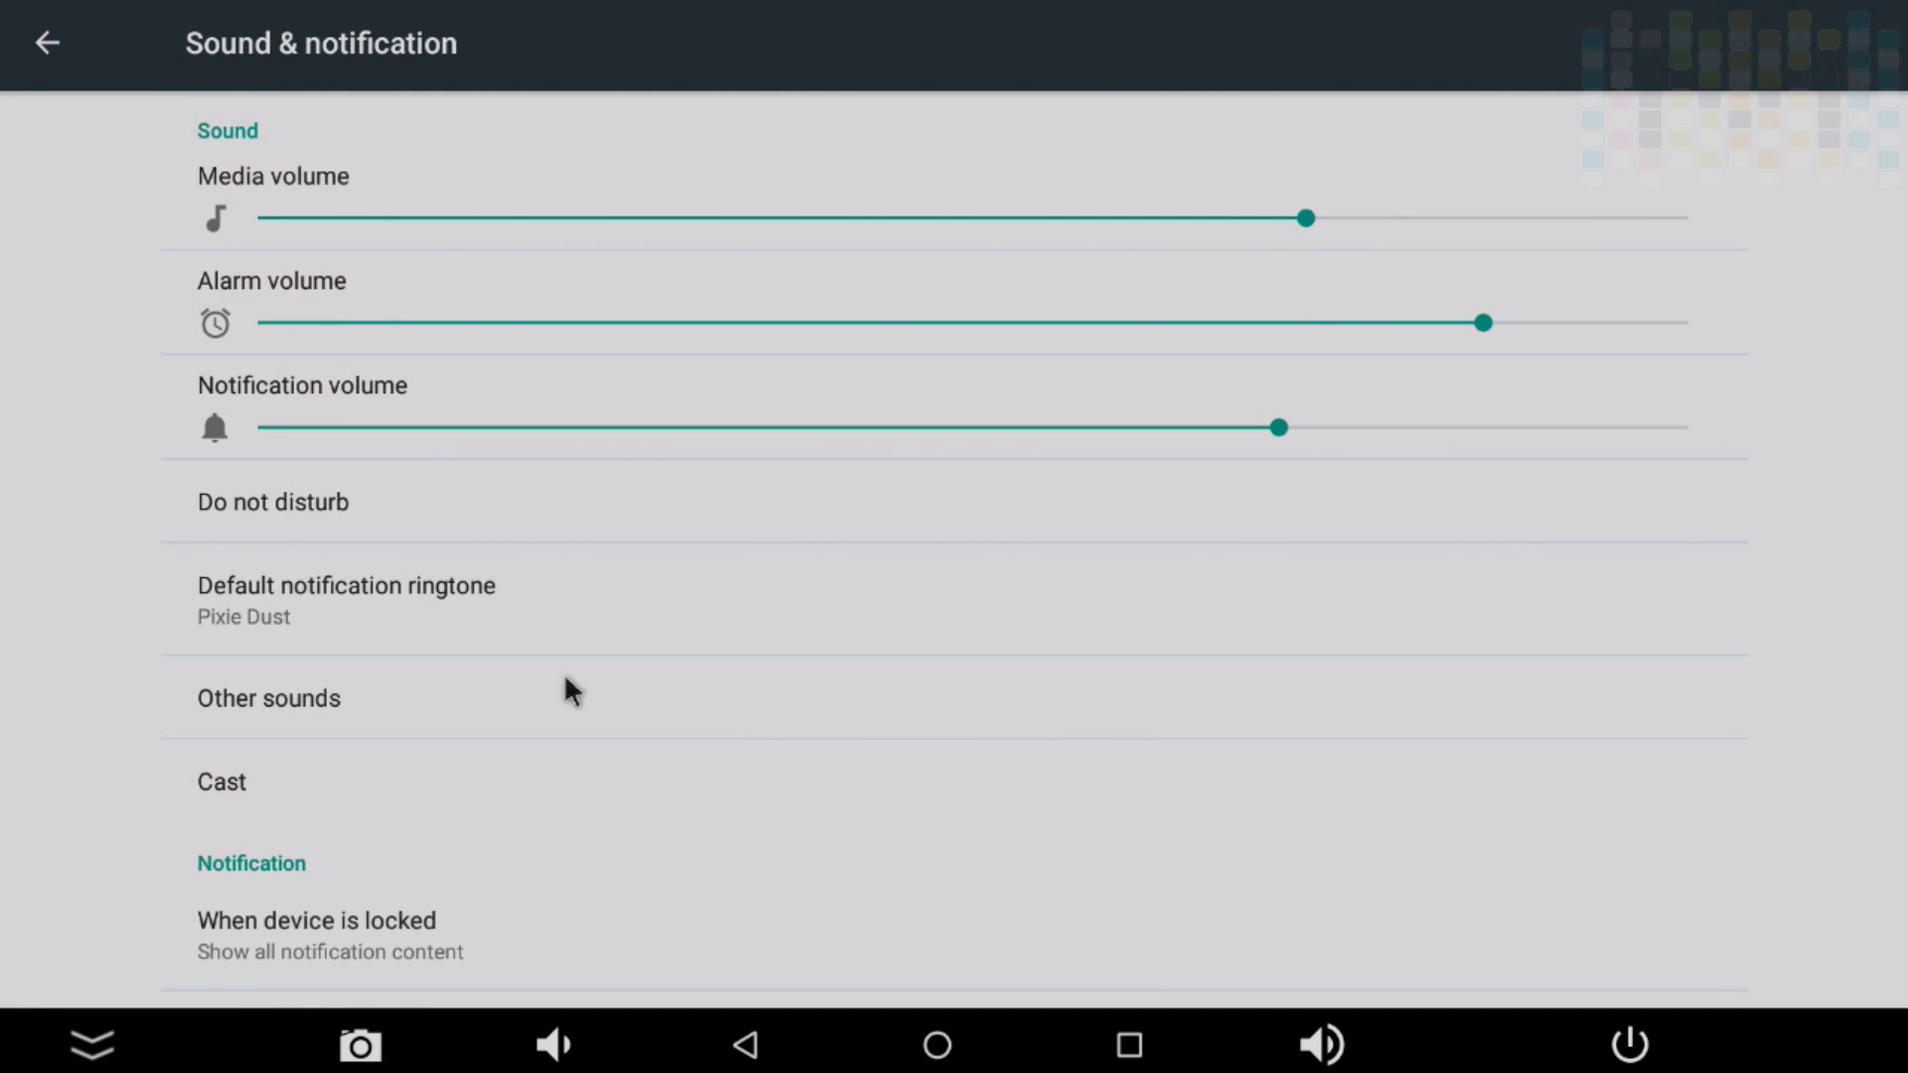
{"action": "key", "text": "Escape"}
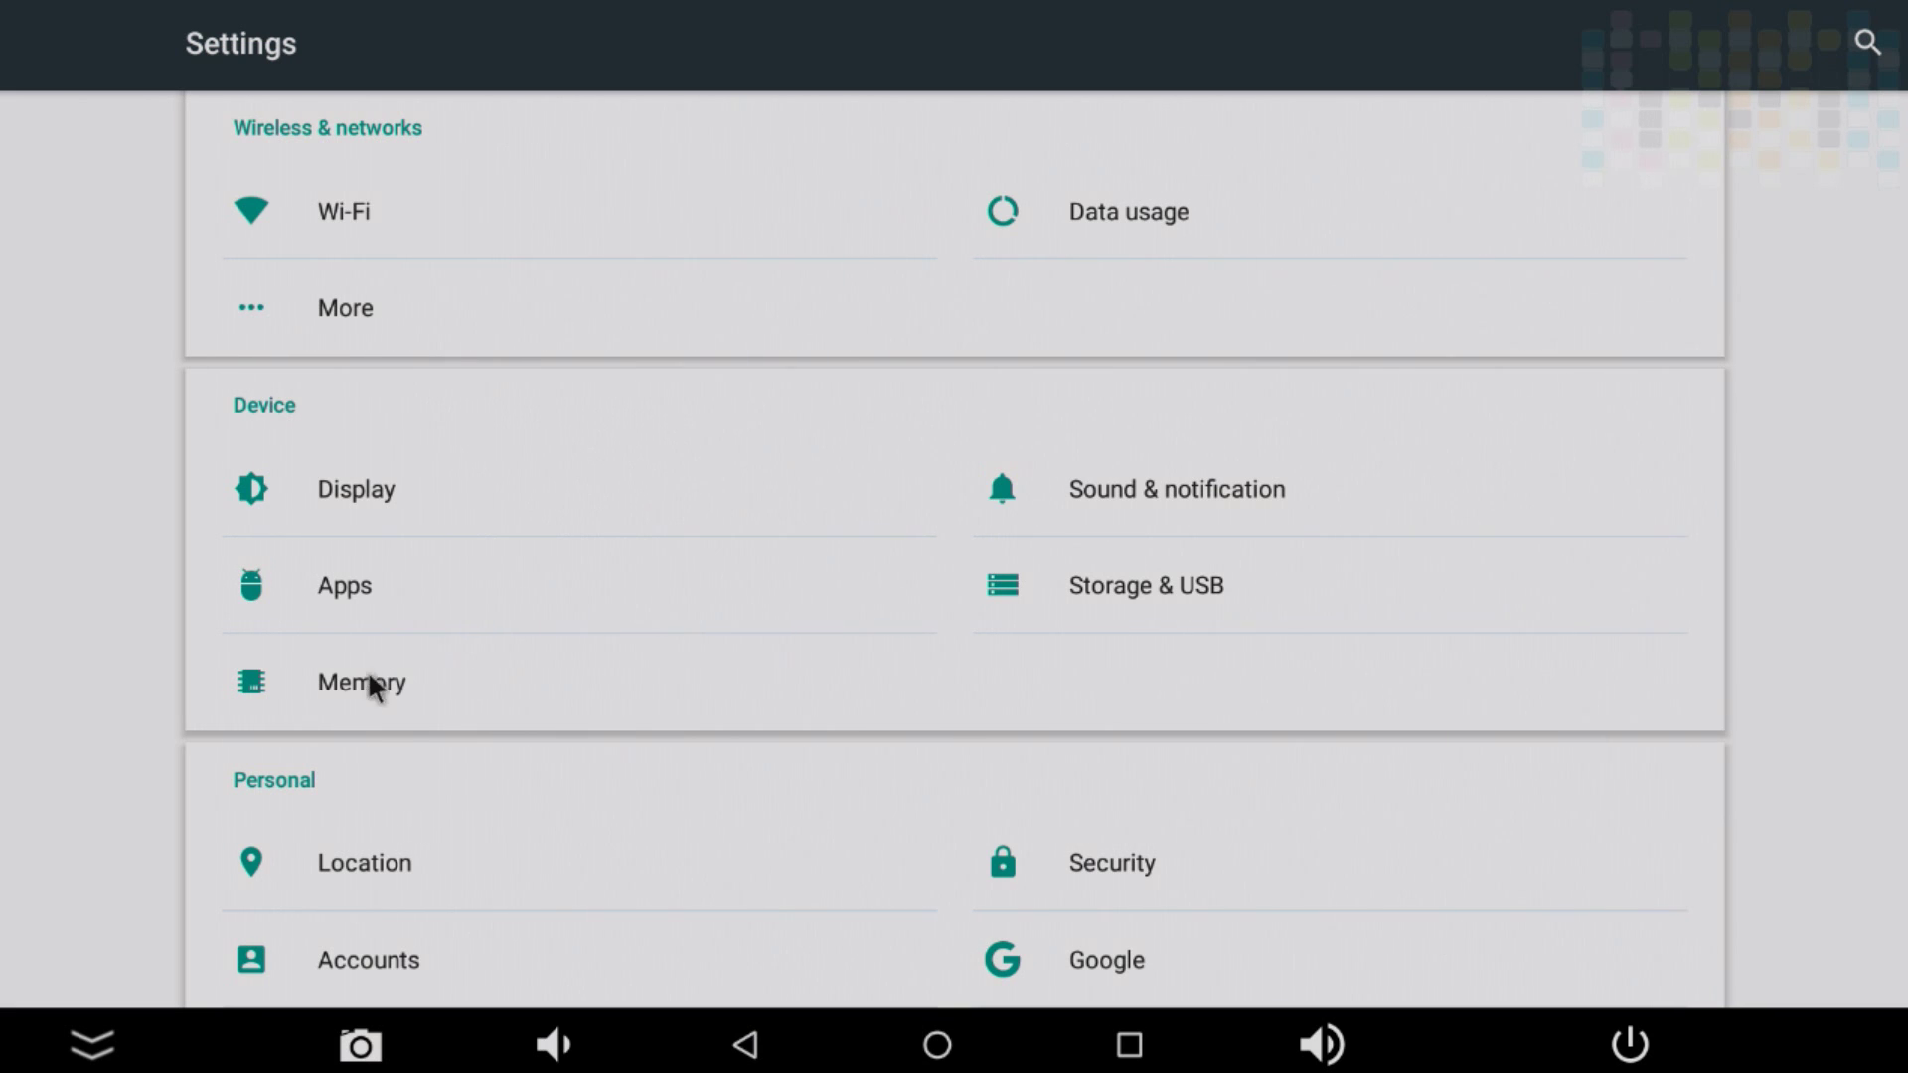
Step: Open Internal storage, showing 507 MB used of 11.59 GB
{"action": "left_click", "coordinate": [1086, 593]}
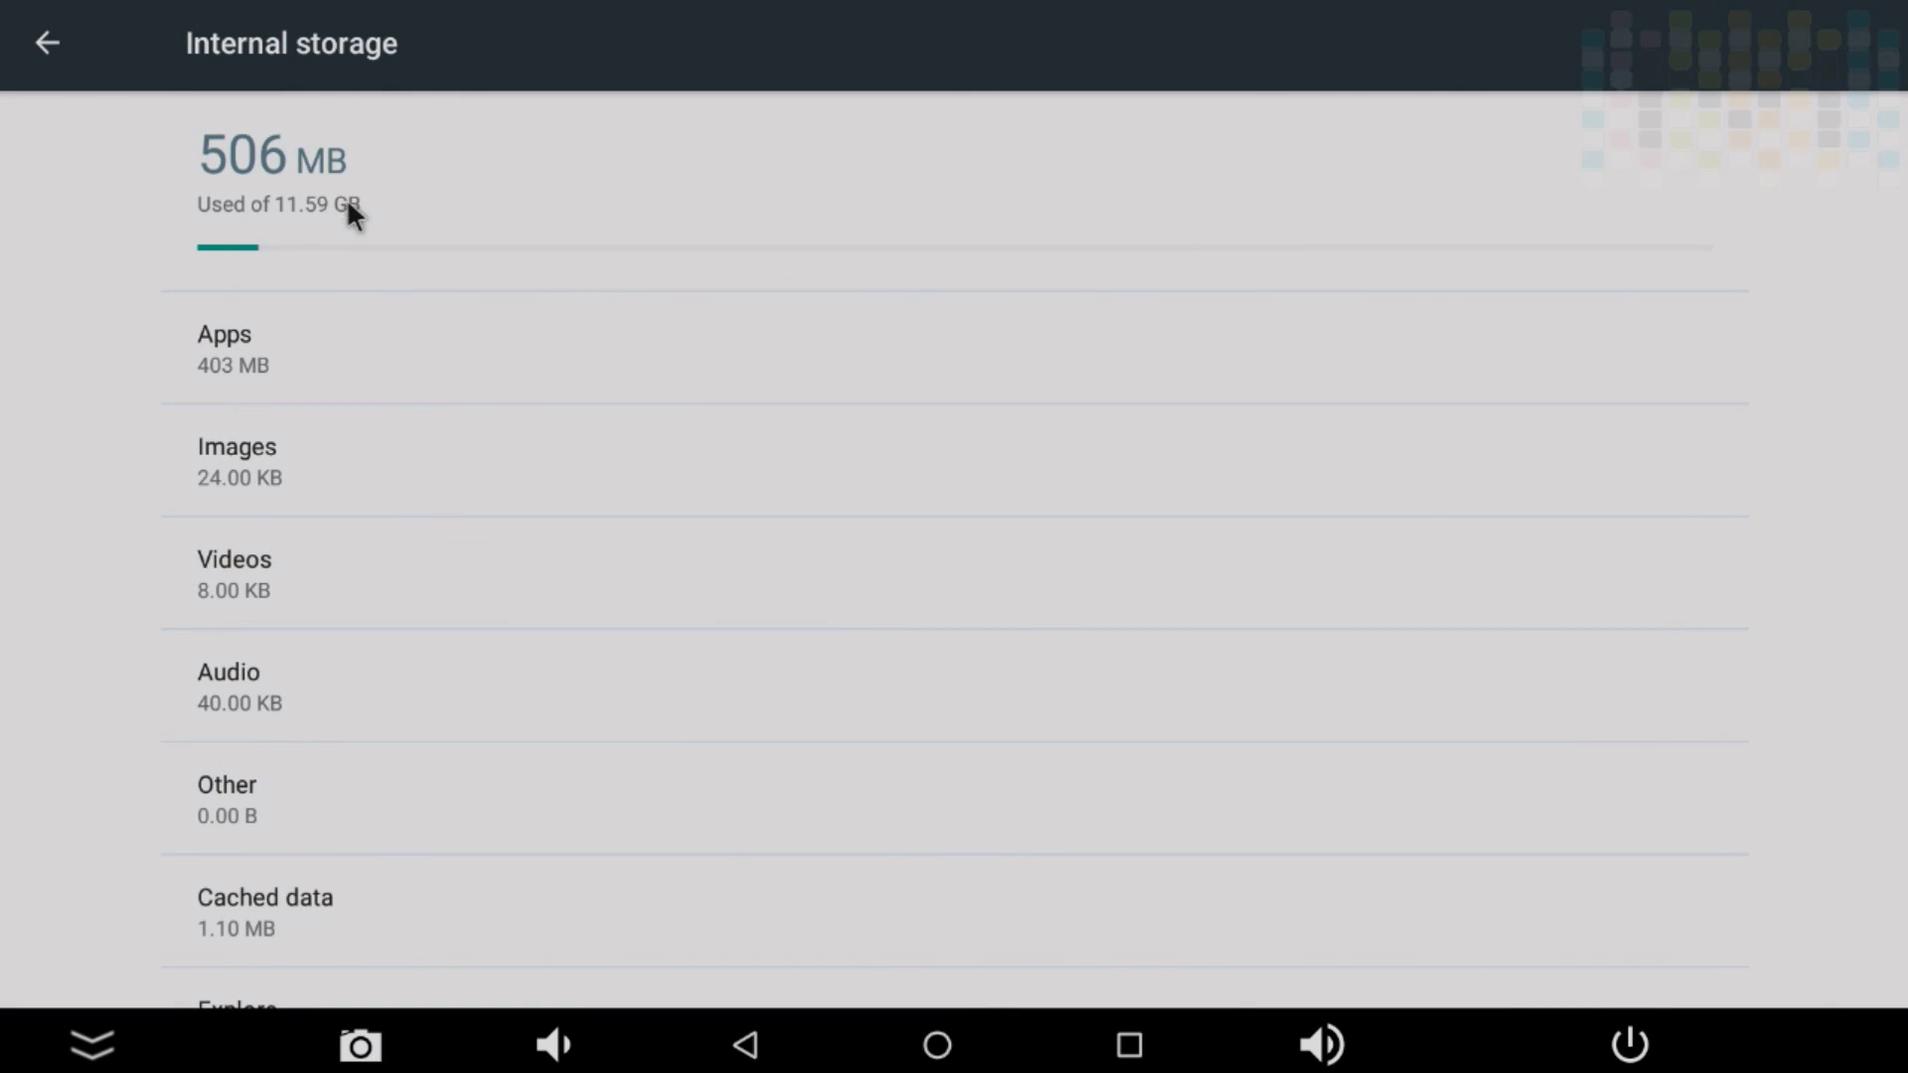
{"action": "scroll", "coordinate": [650, 815], "scroll_direction": "down", "scroll_amount": 1}
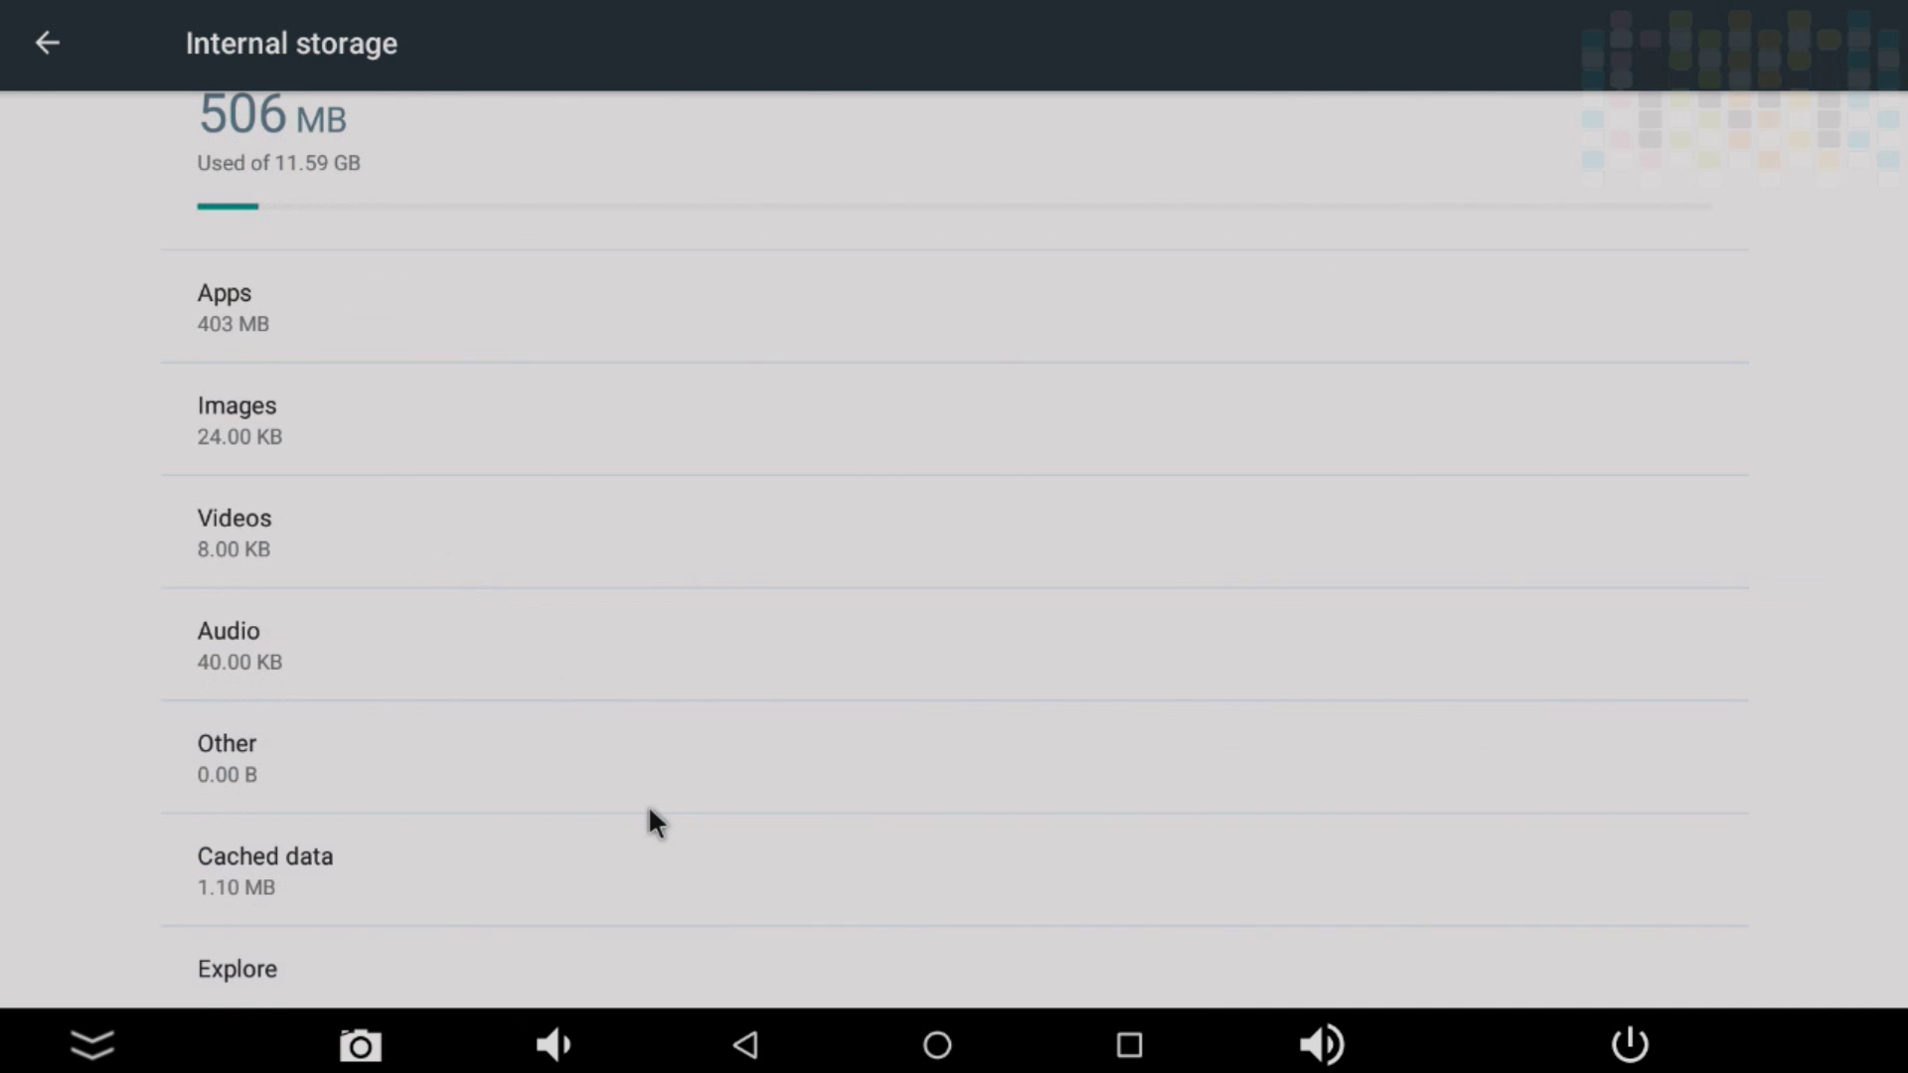
{"action": "scroll", "coordinate": [650, 810], "scroll_direction": "up", "scroll_amount": 1}
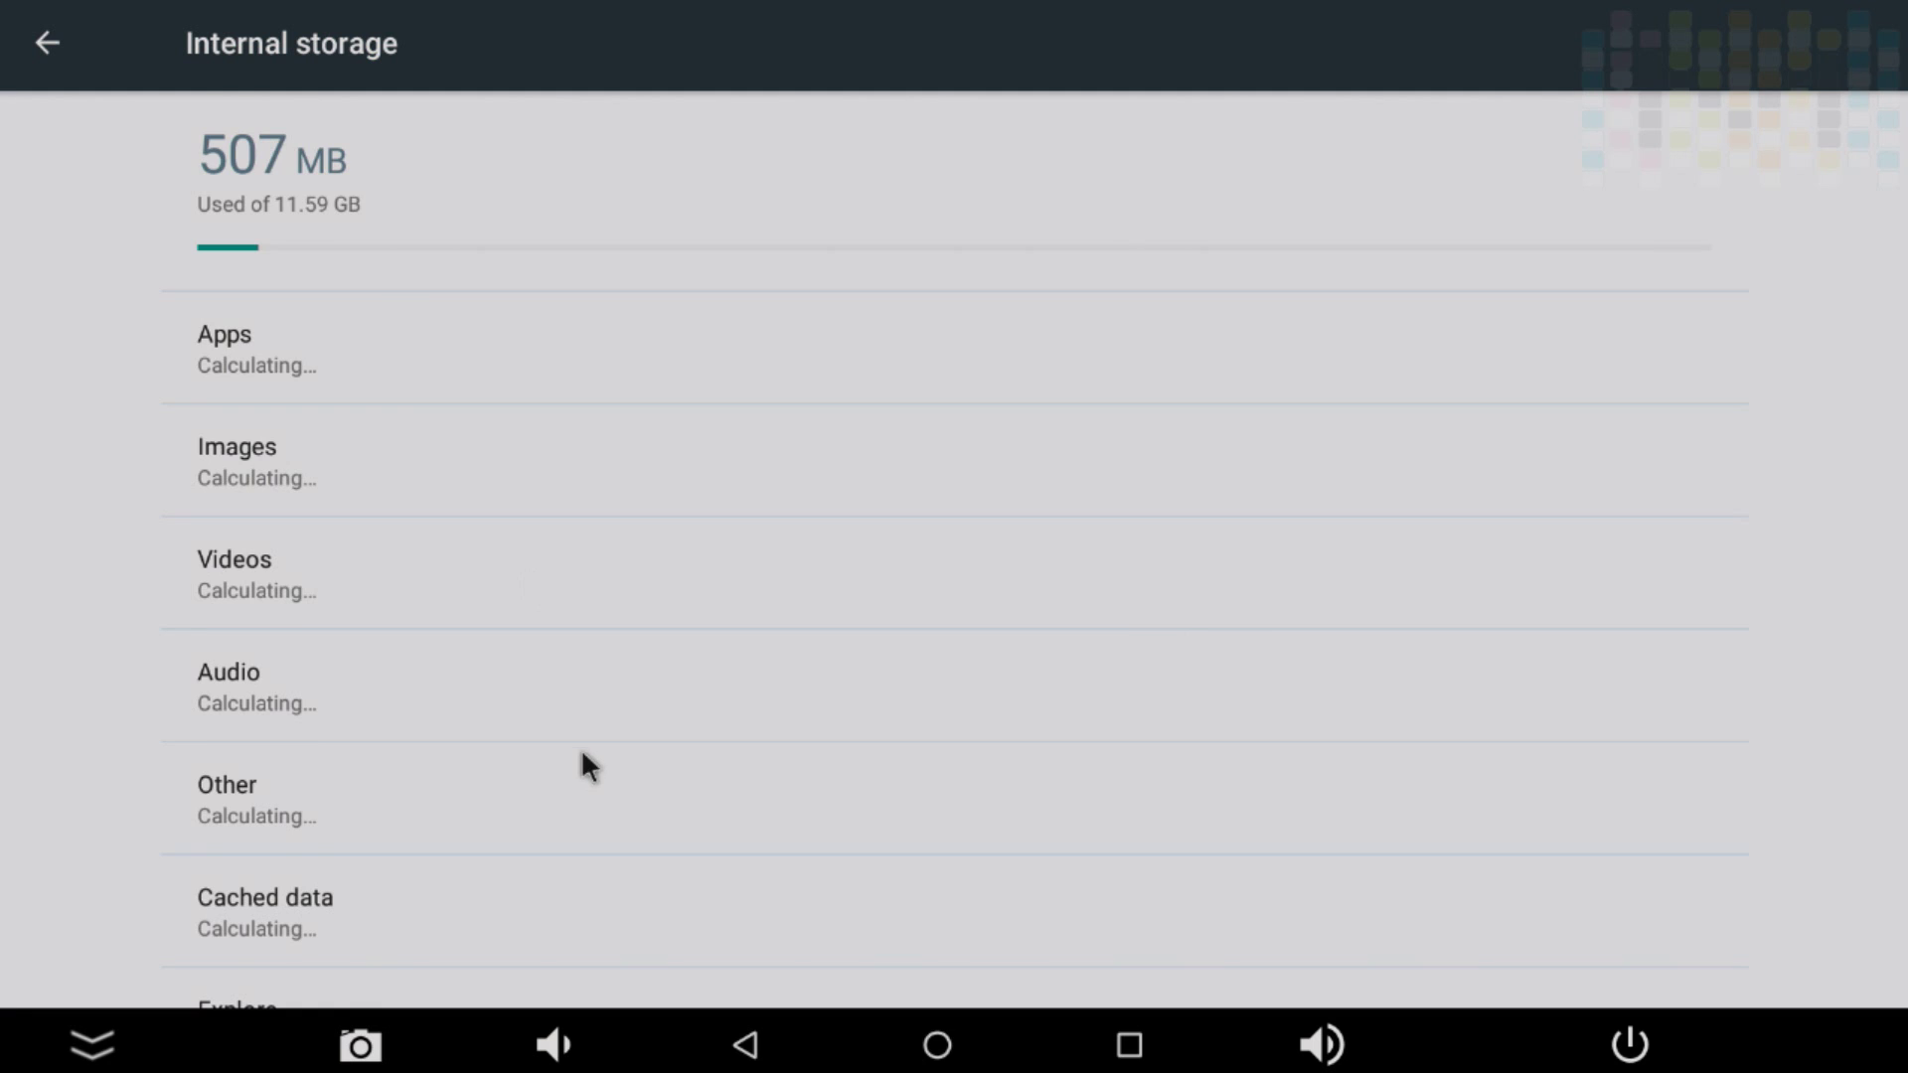
Step: In Storage & USB, browse the UUI portable drive and then eject it
{"action": "scroll", "coordinate": [575, 772], "scroll_direction": "down", "scroll_amount": 1}
{"action": "scroll", "coordinate": [260, 392], "scroll_direction": "up", "scroll_amount": 1}
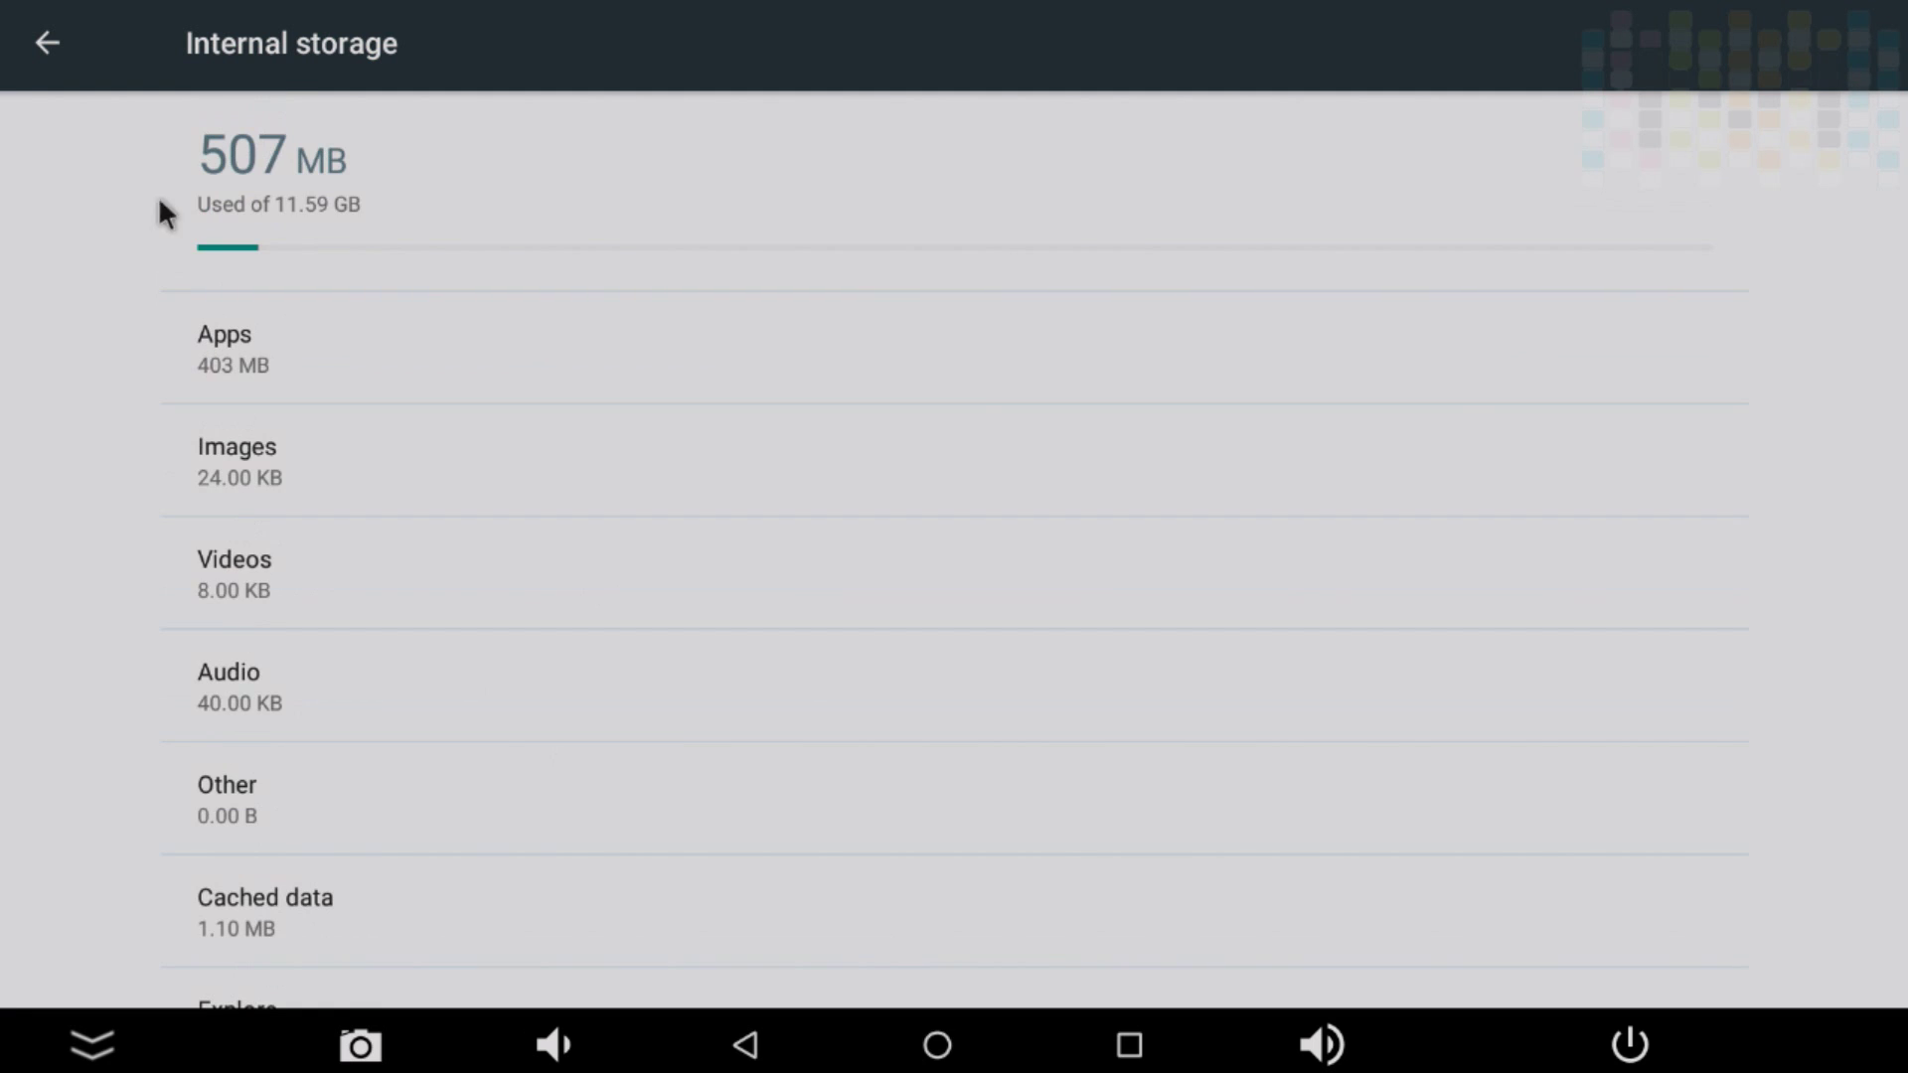
{"action": "left_click", "coordinate": [51, 49]}
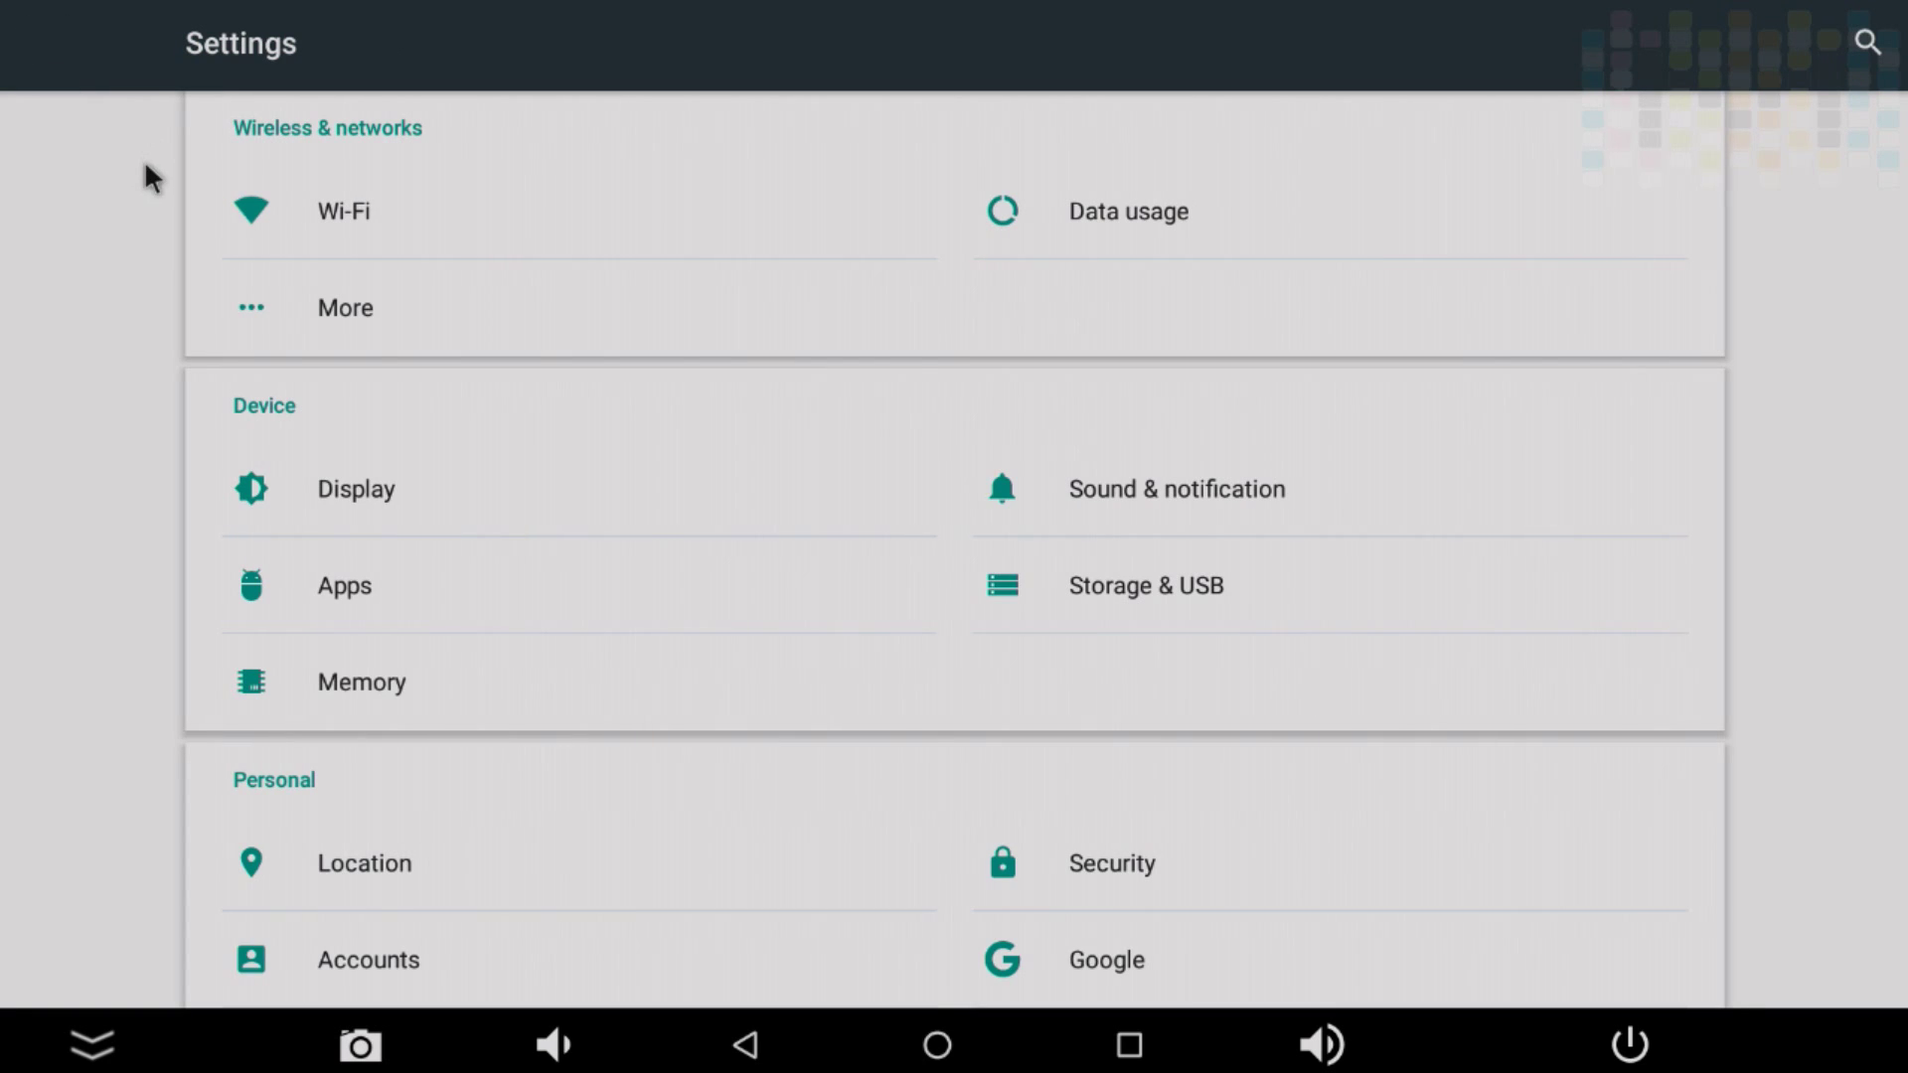
{"action": "left_click", "coordinate": [1091, 594]}
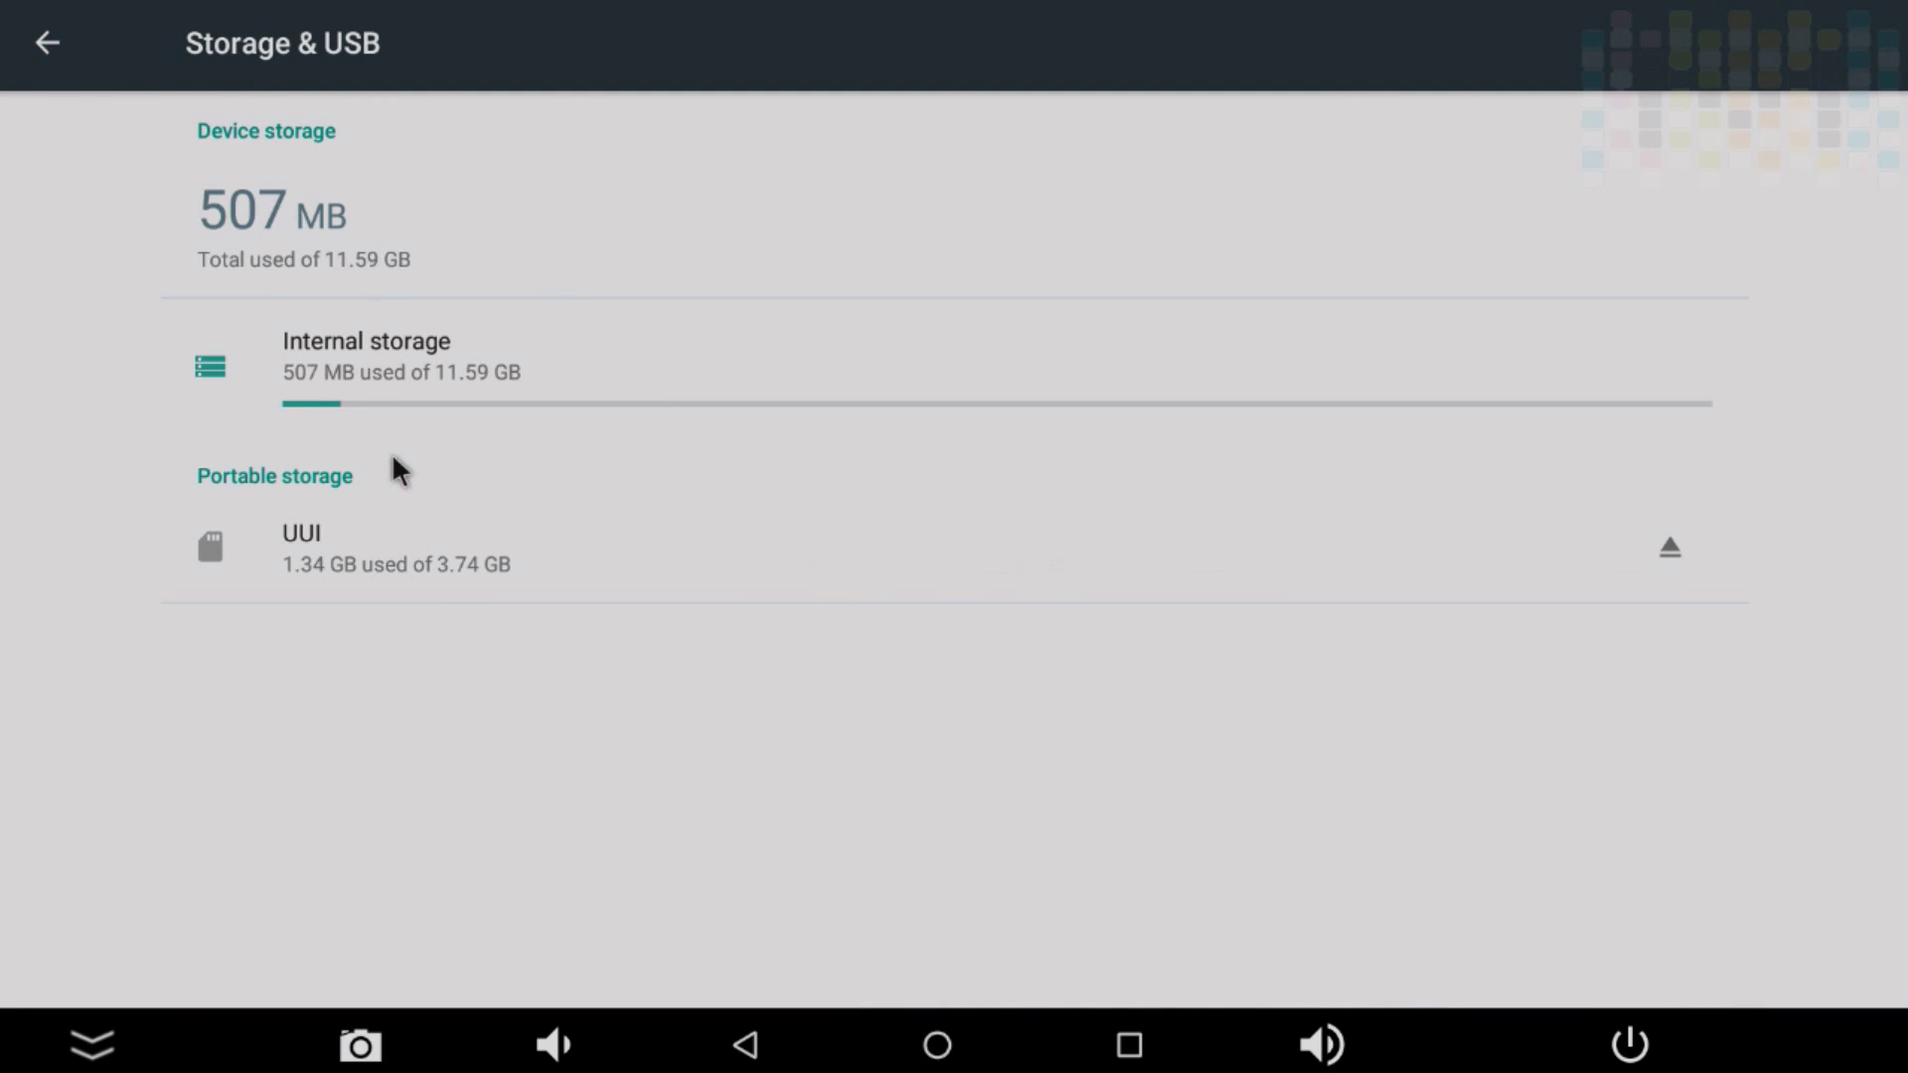
{"action": "left_click", "coordinate": [429, 577]}
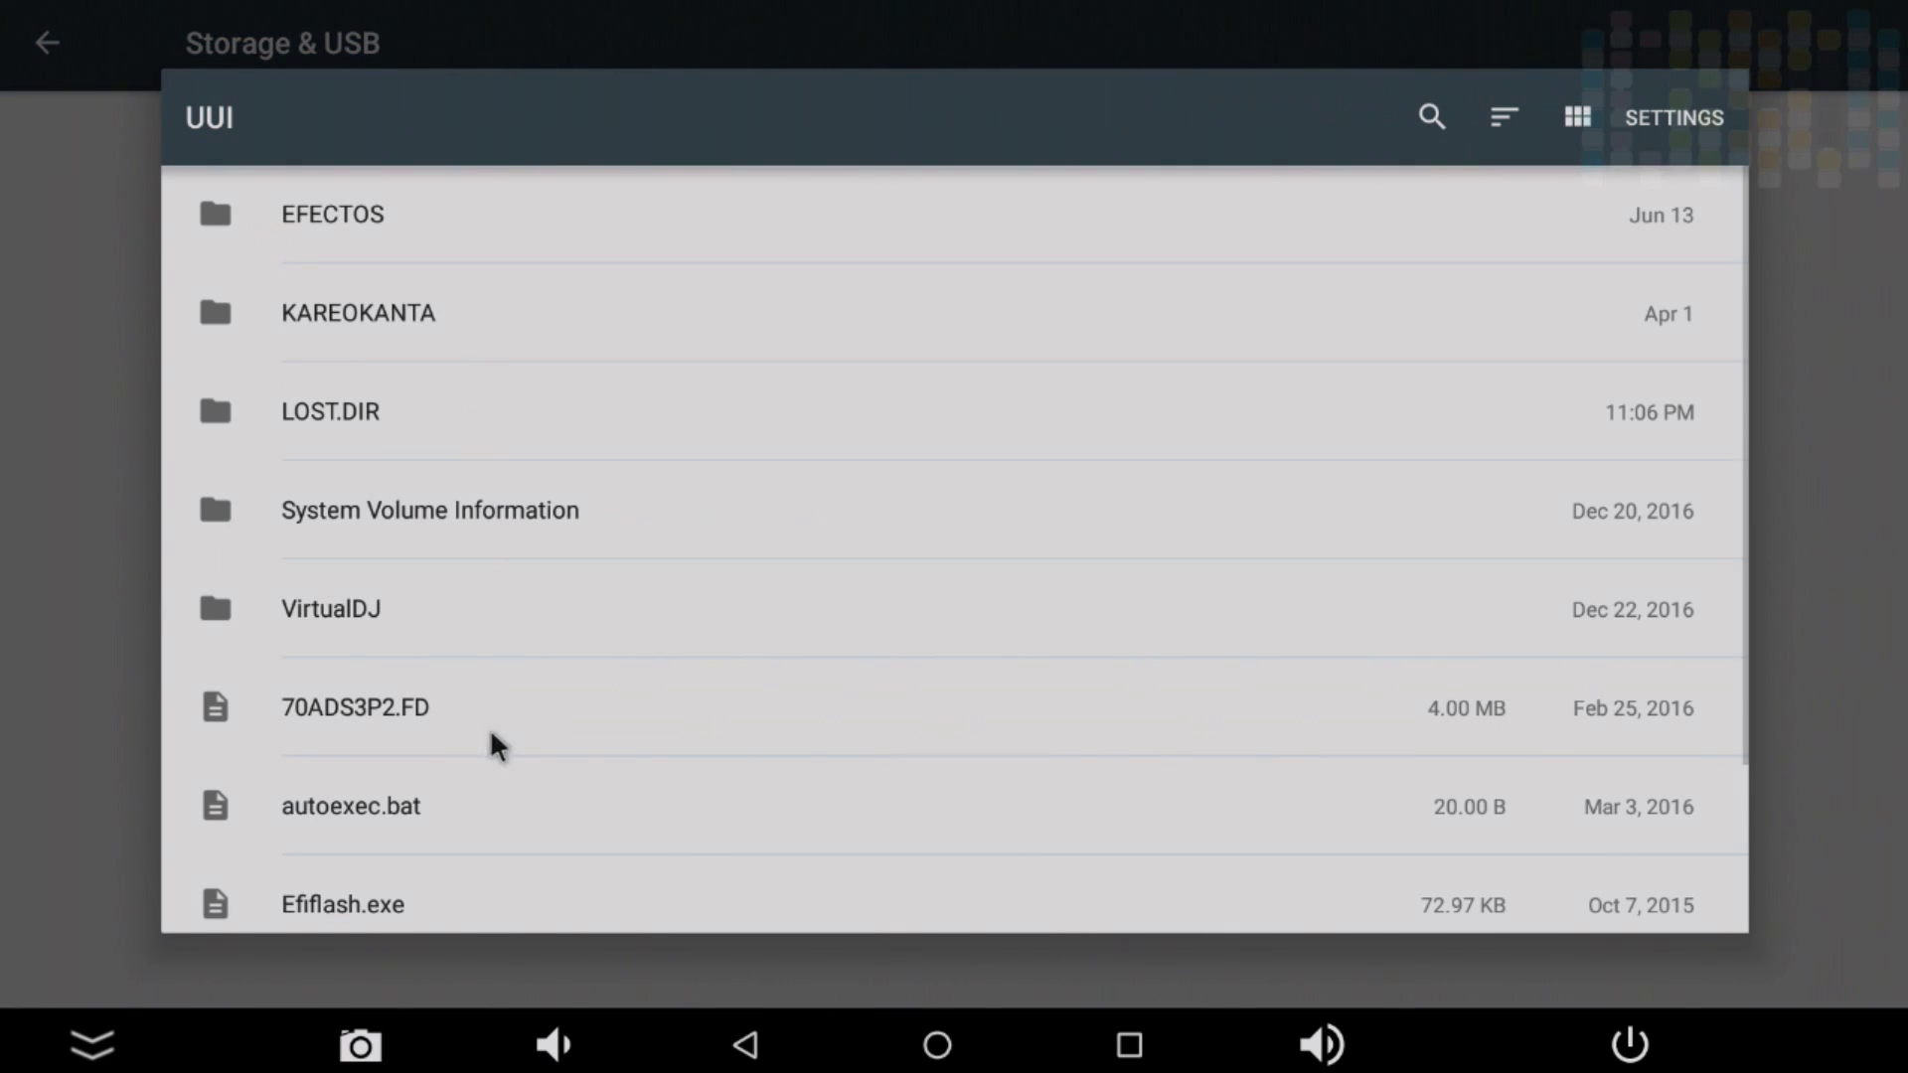
{"action": "right_click", "coordinate": [468, 383]}
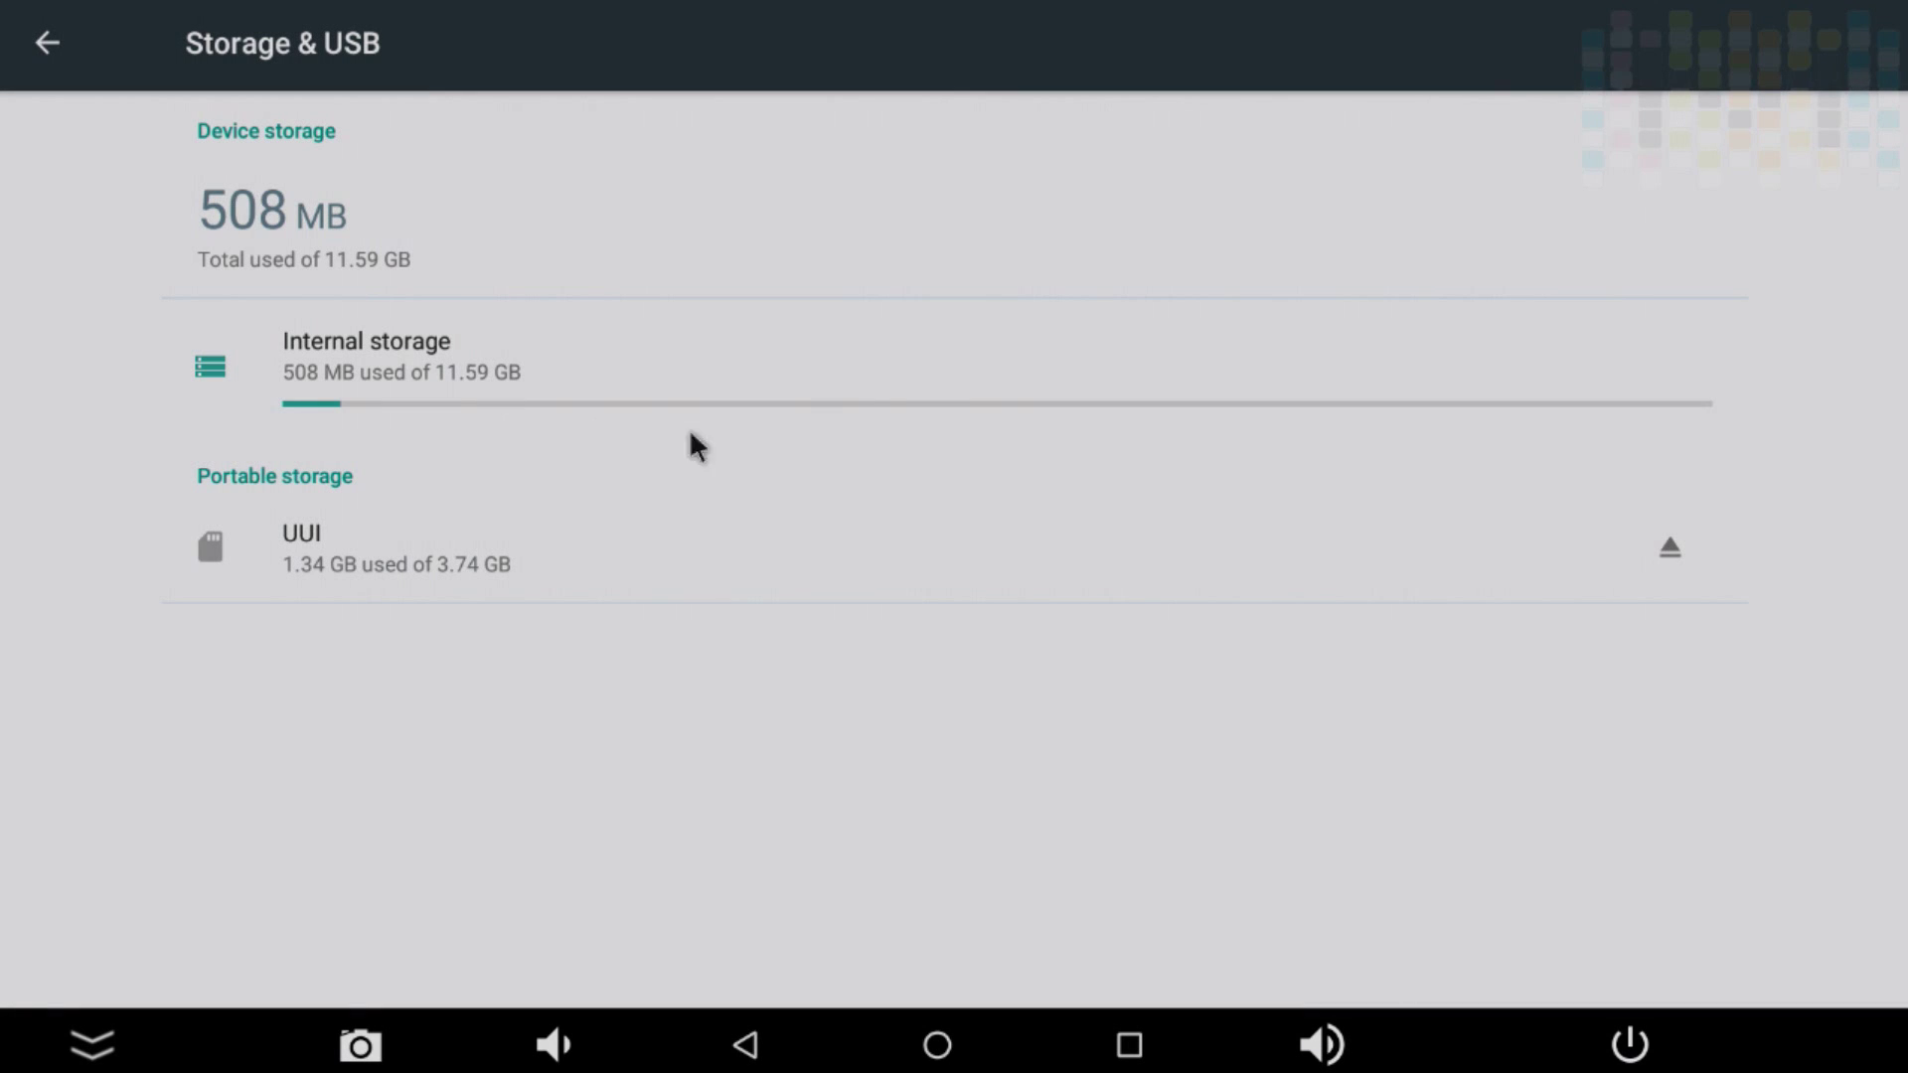
{"action": "left_click", "coordinate": [1682, 556]}
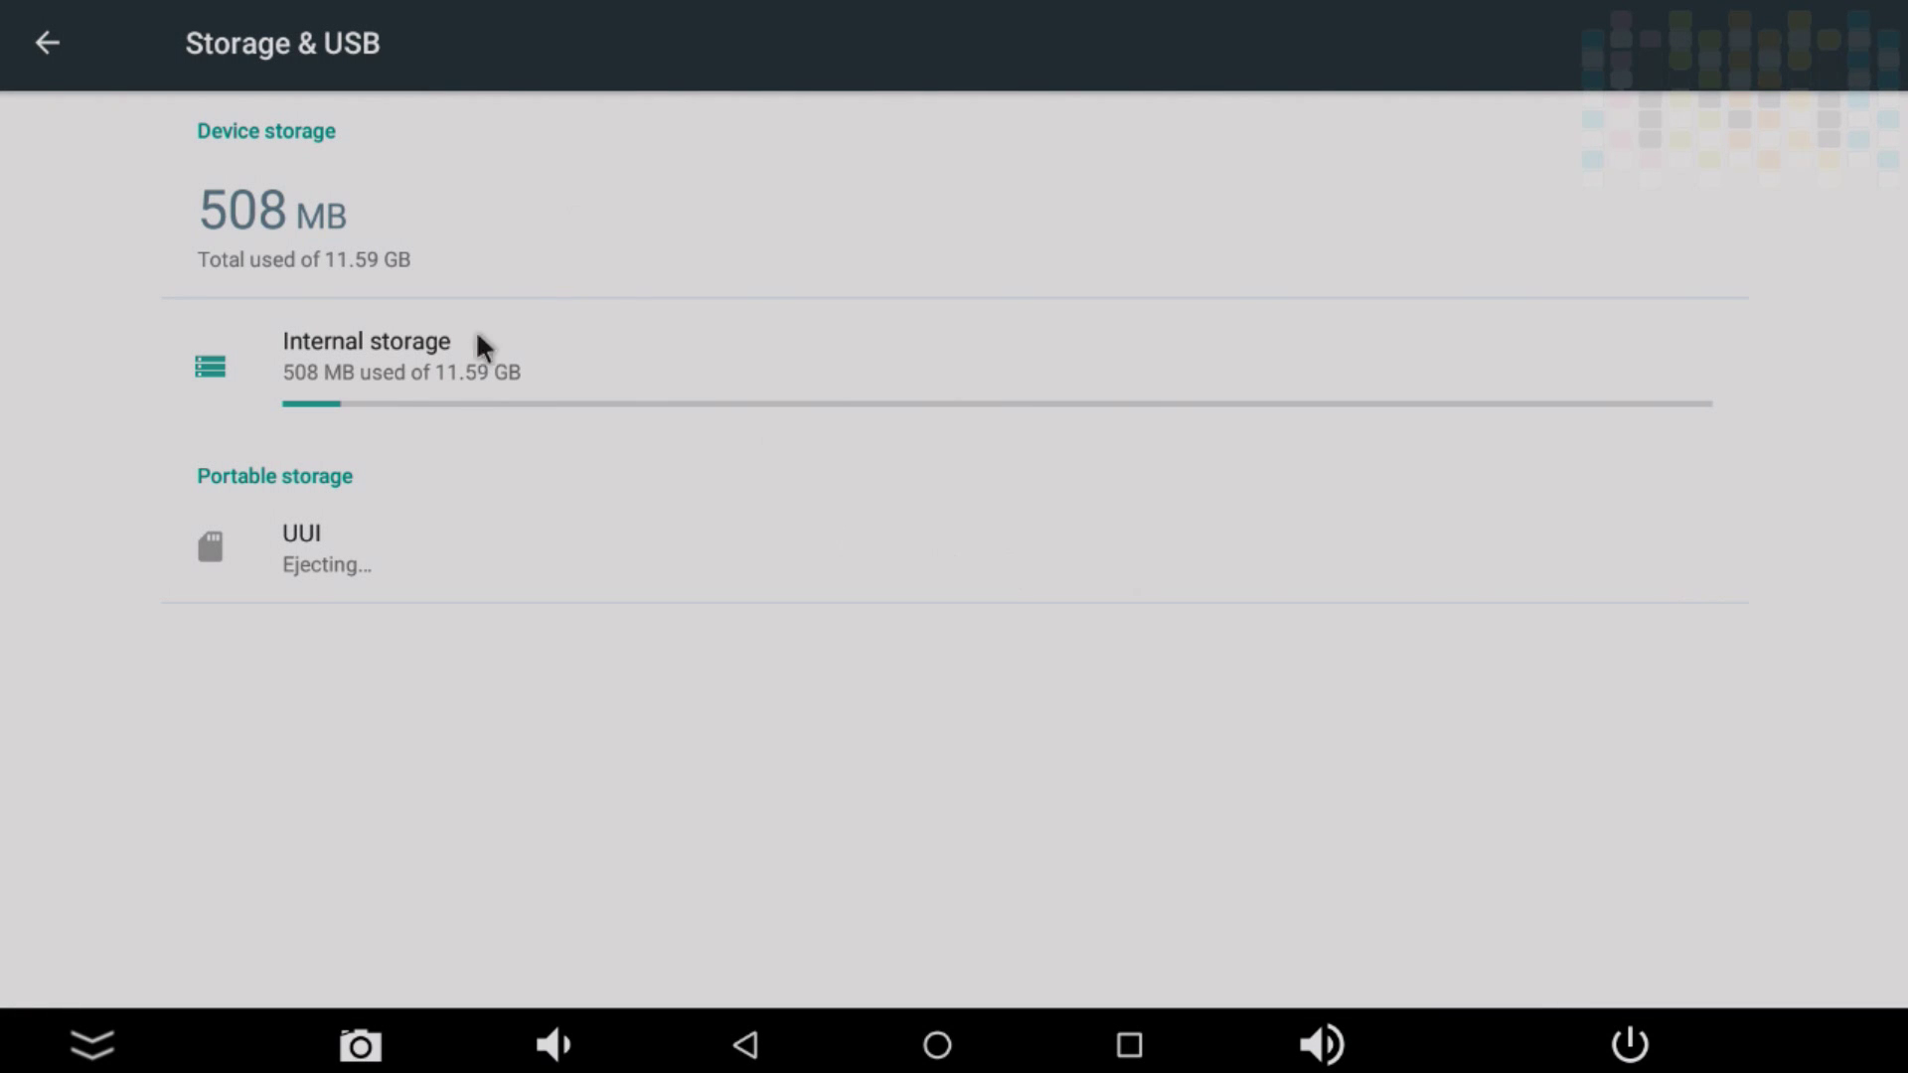
Step: Check internal storage details, return to the main settings list and open Location
{"action": "left_click", "coordinate": [476, 374]}
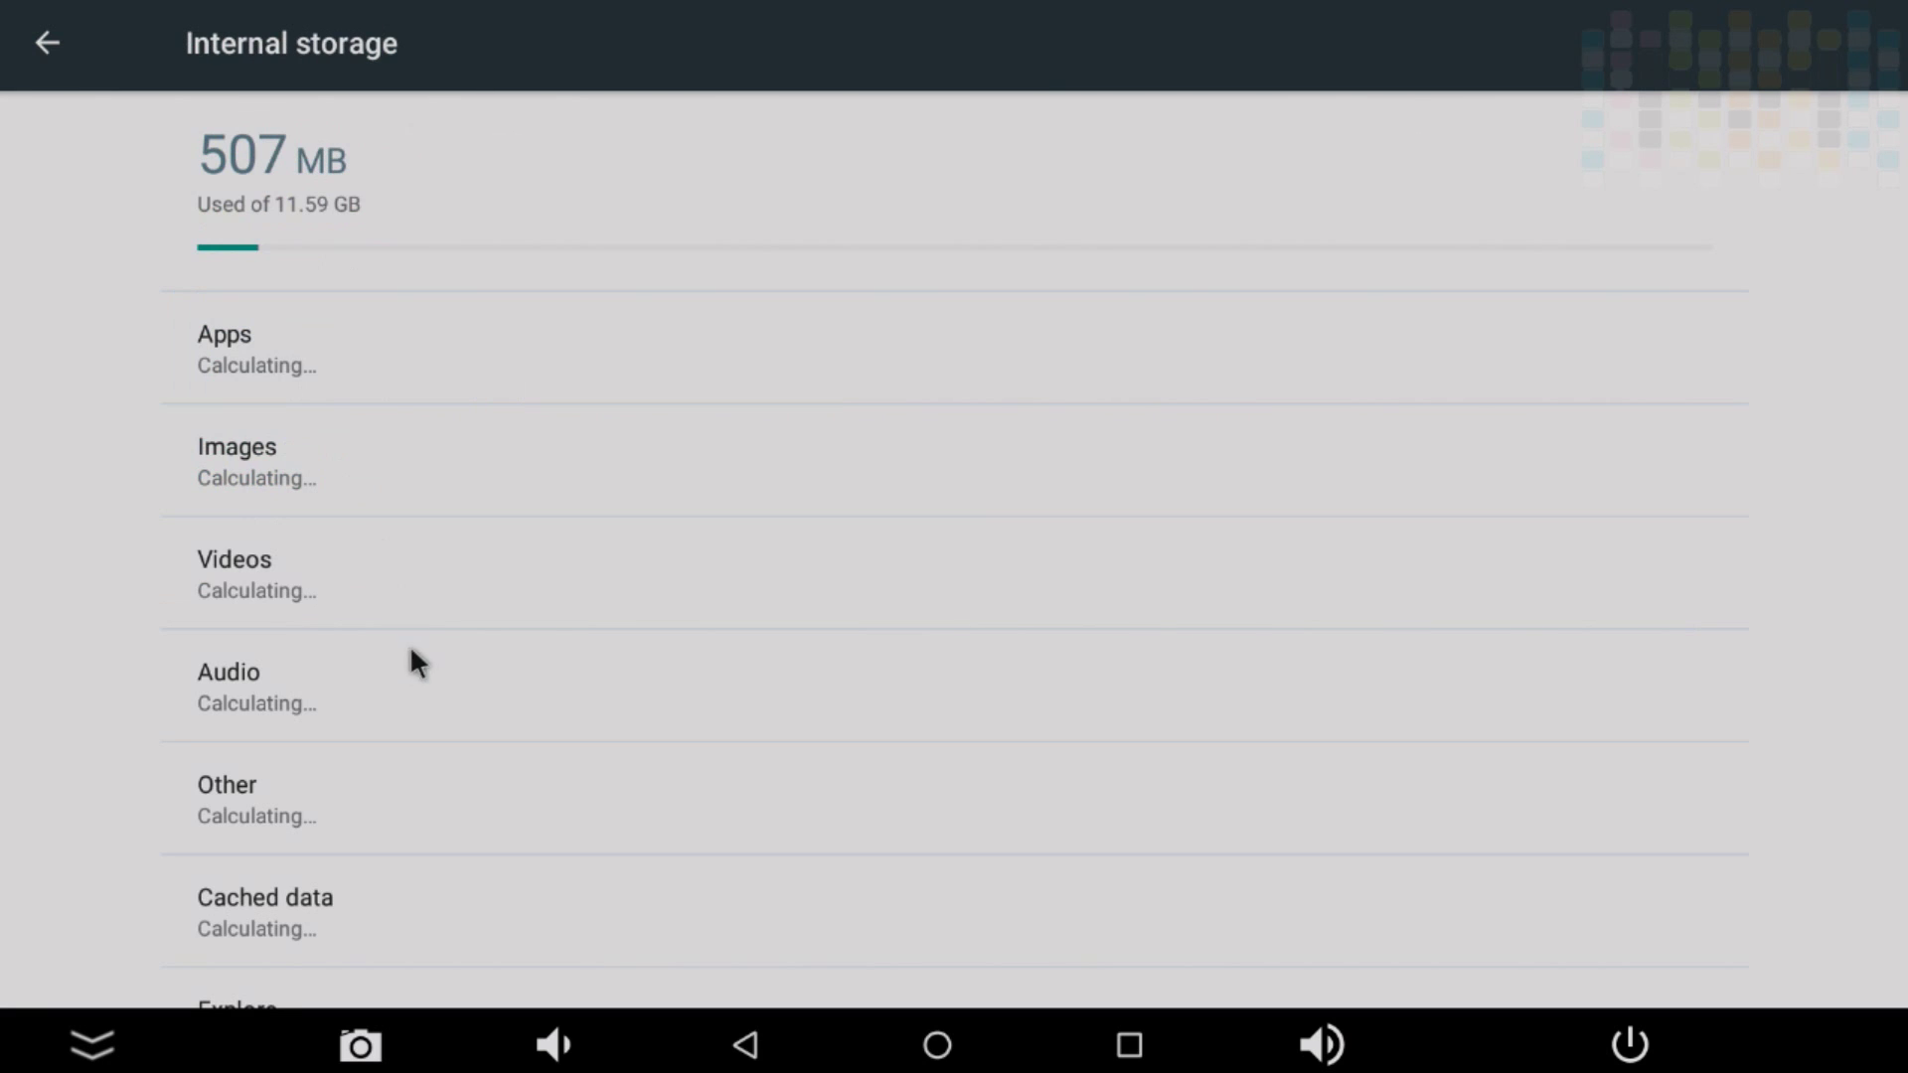
{"action": "left_click", "coordinate": [46, 45]}
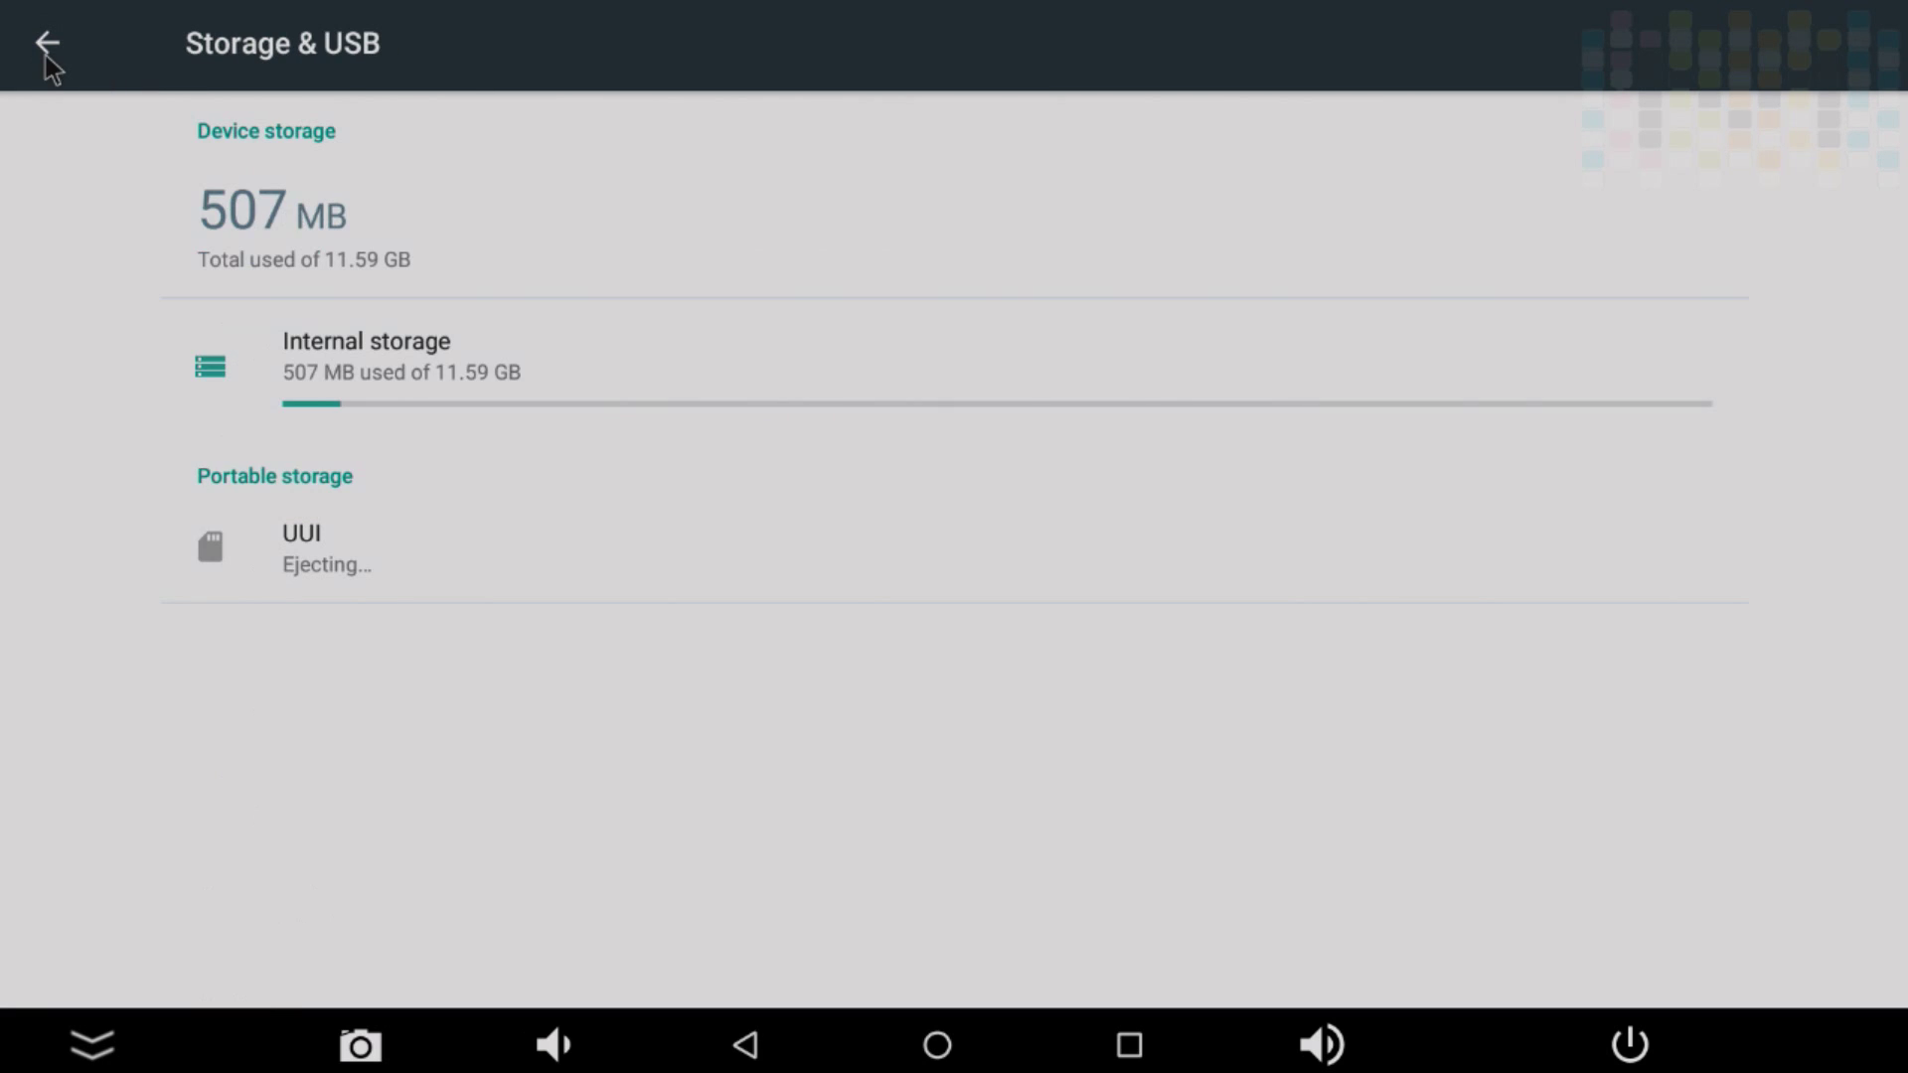
{"action": "left_click", "coordinate": [46, 56]}
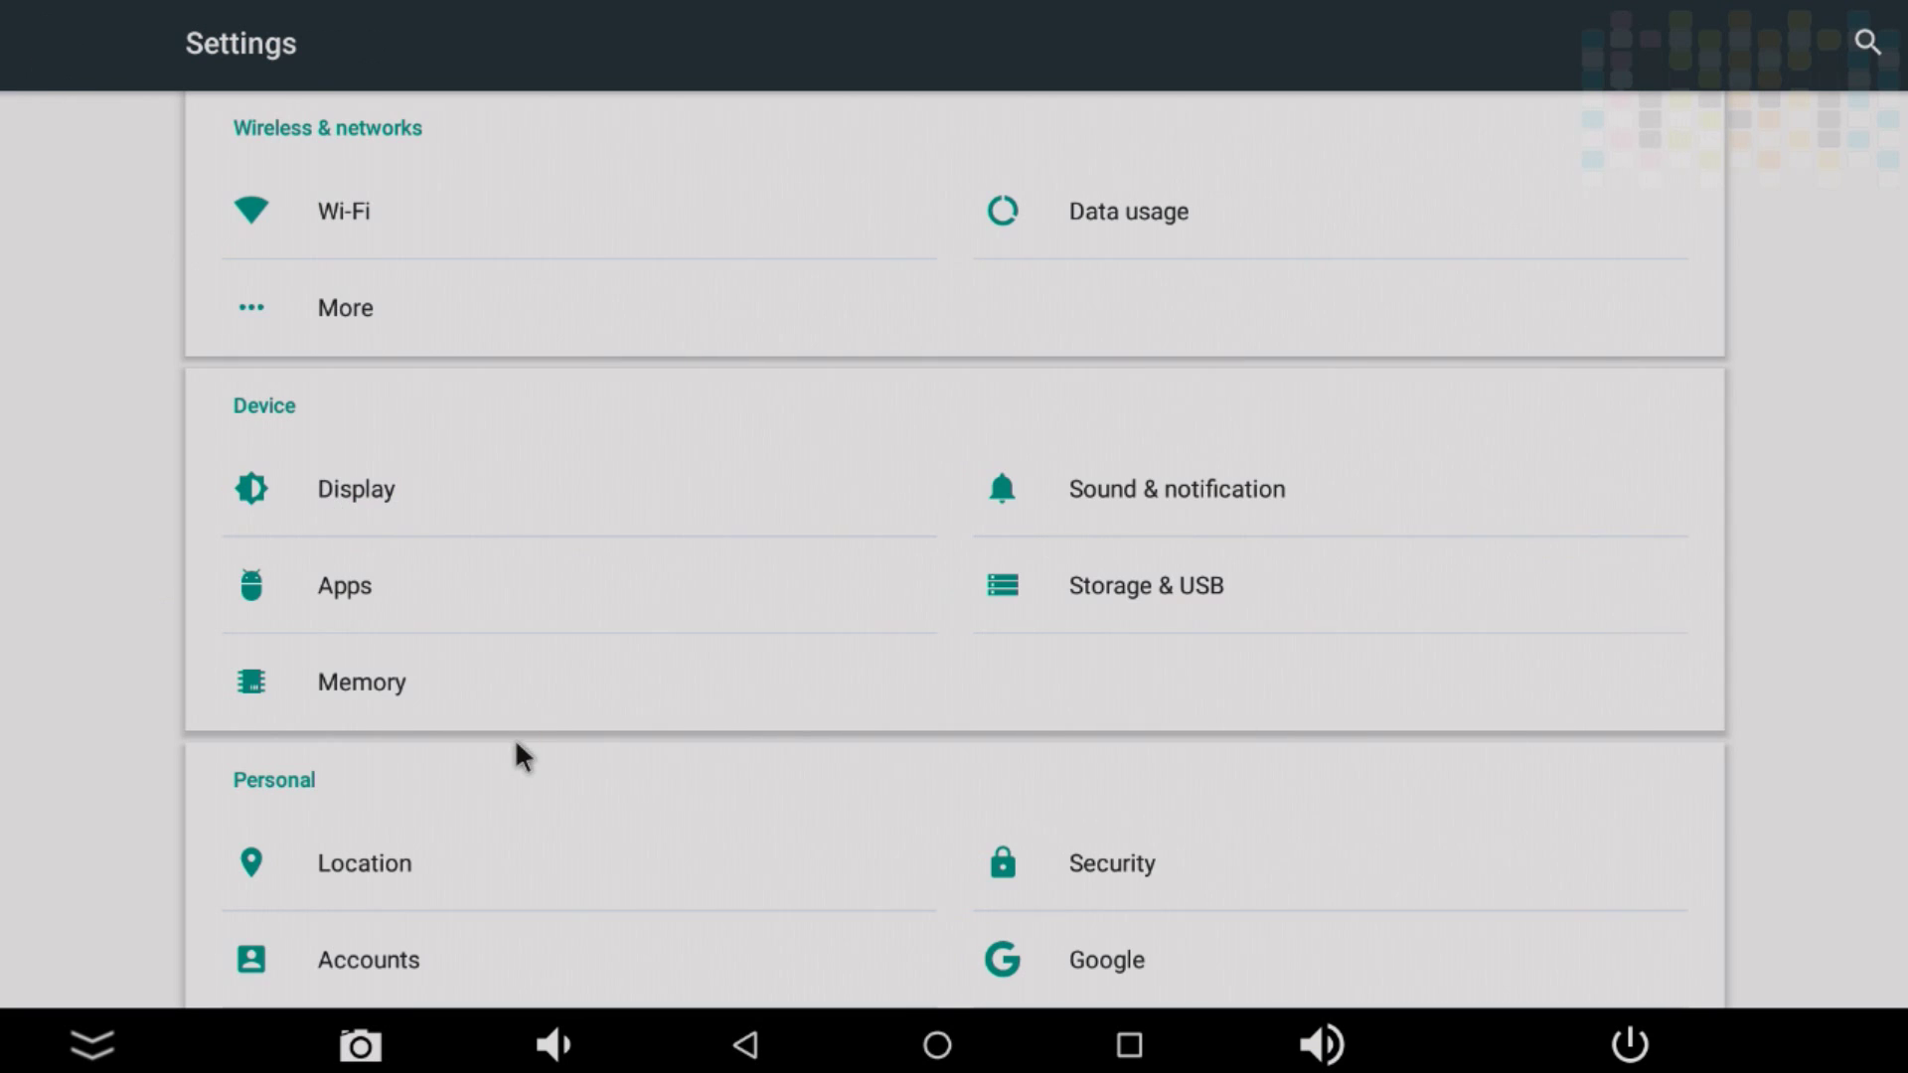
{"action": "scroll", "coordinate": [514, 739], "scroll_direction": "down", "scroll_amount": 2}
{"action": "left_click", "coordinate": [477, 676]}
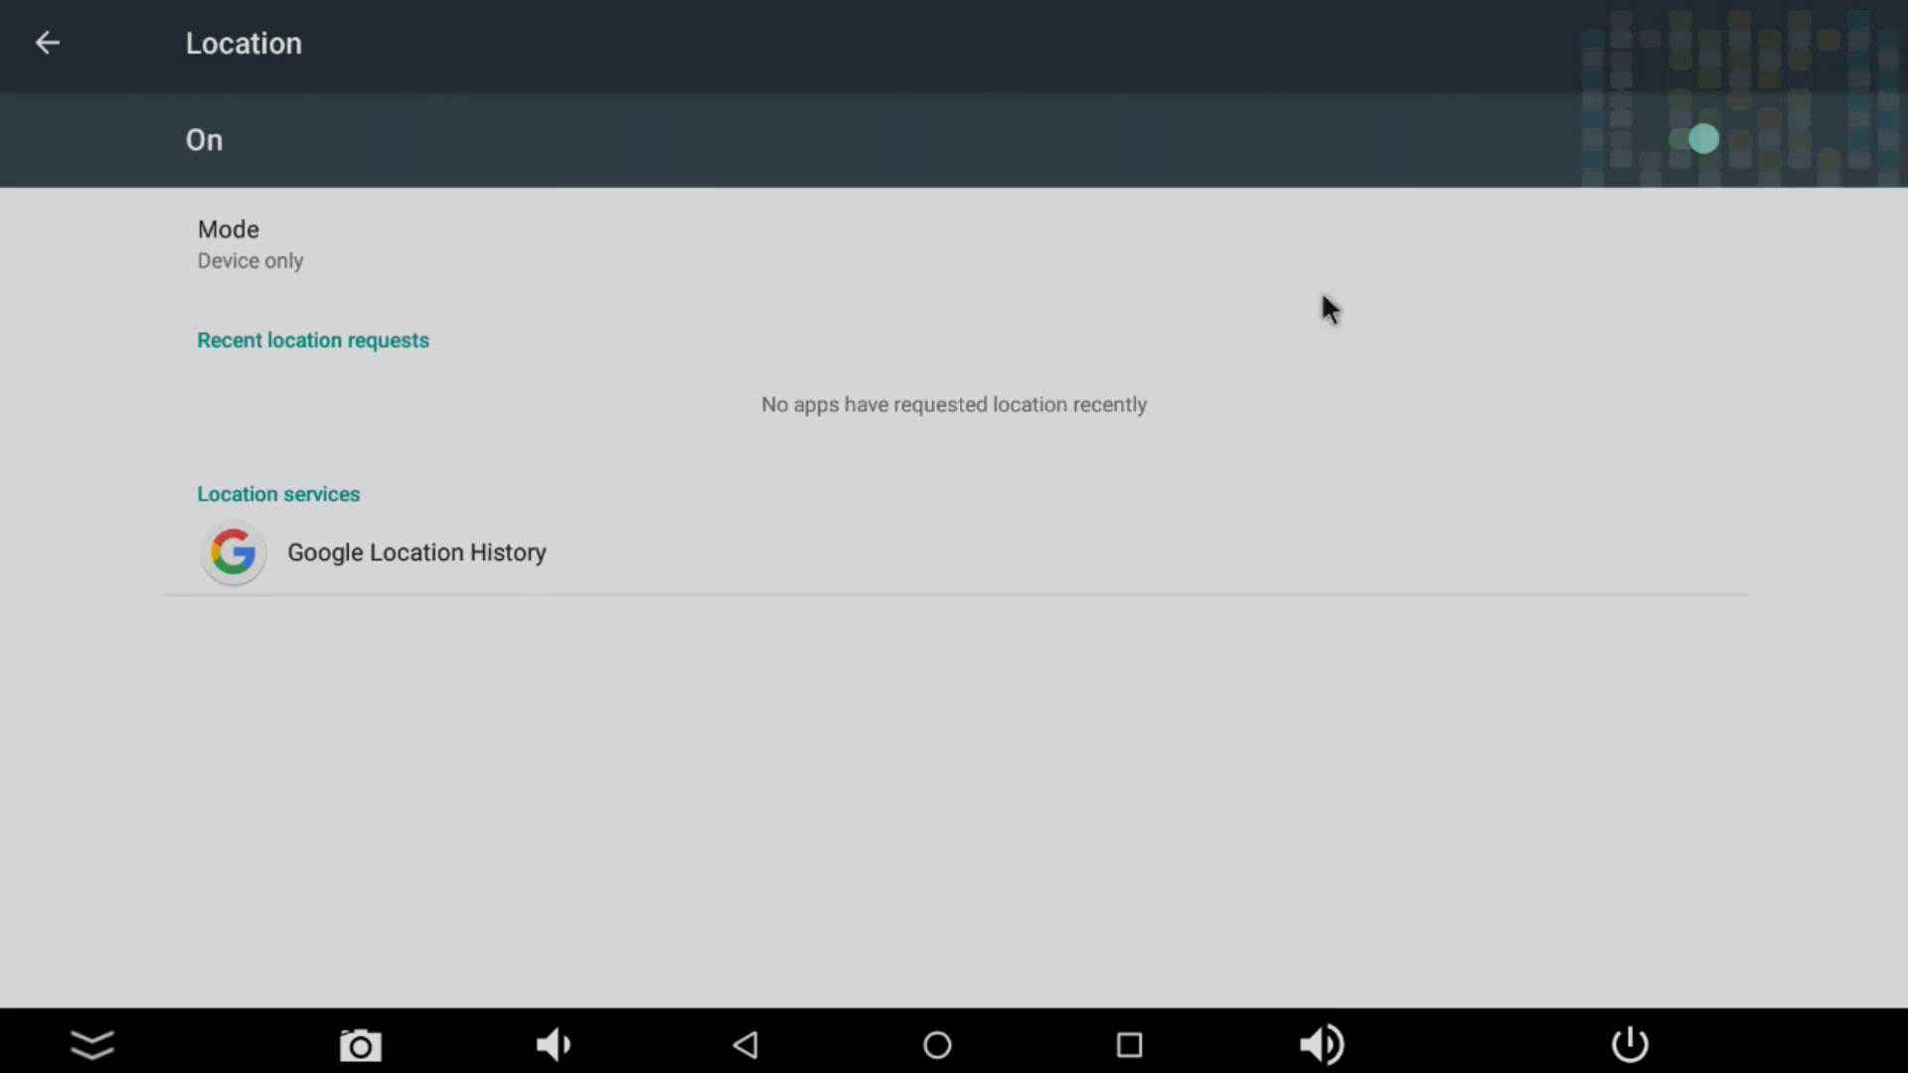
Step: Turn Location off, then verify in Security that Unknown sources is allowed
{"action": "left_click", "coordinate": [1699, 139]}
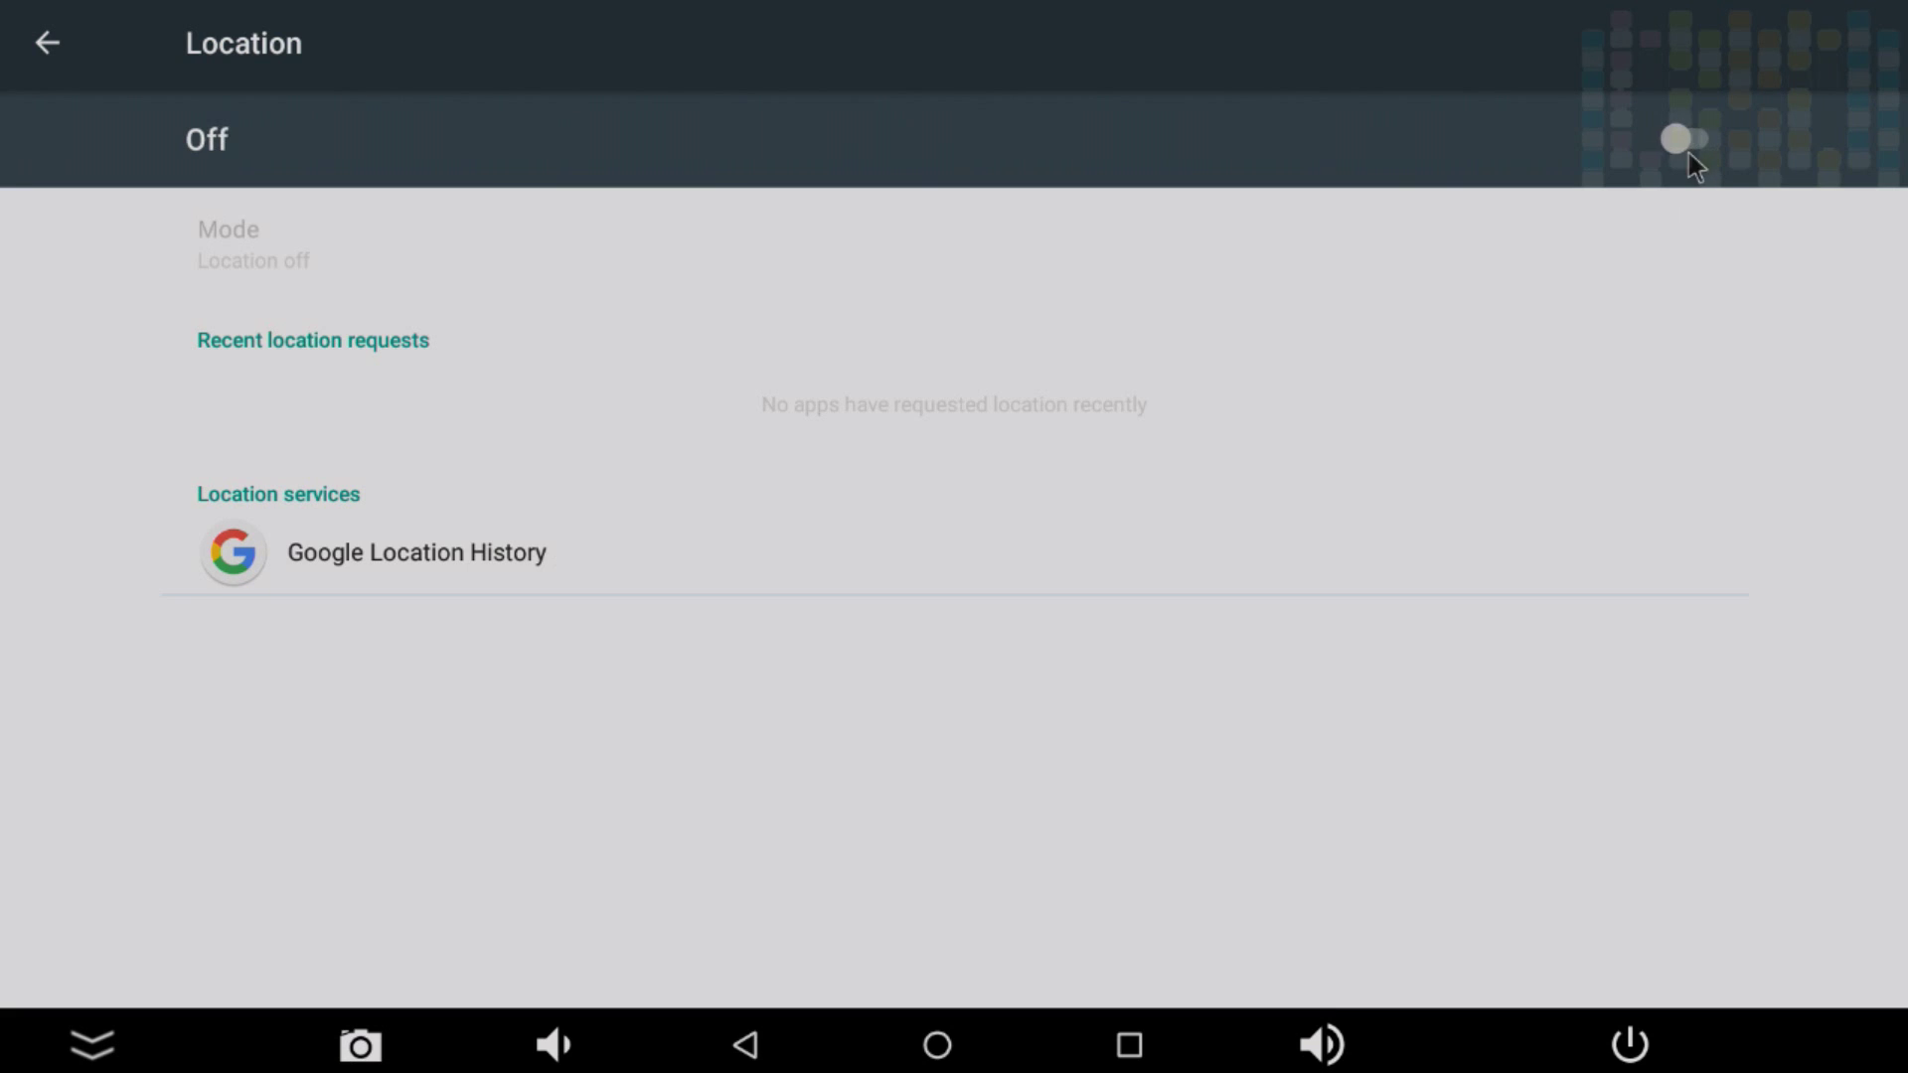
{"action": "left_click", "coordinate": [52, 47]}
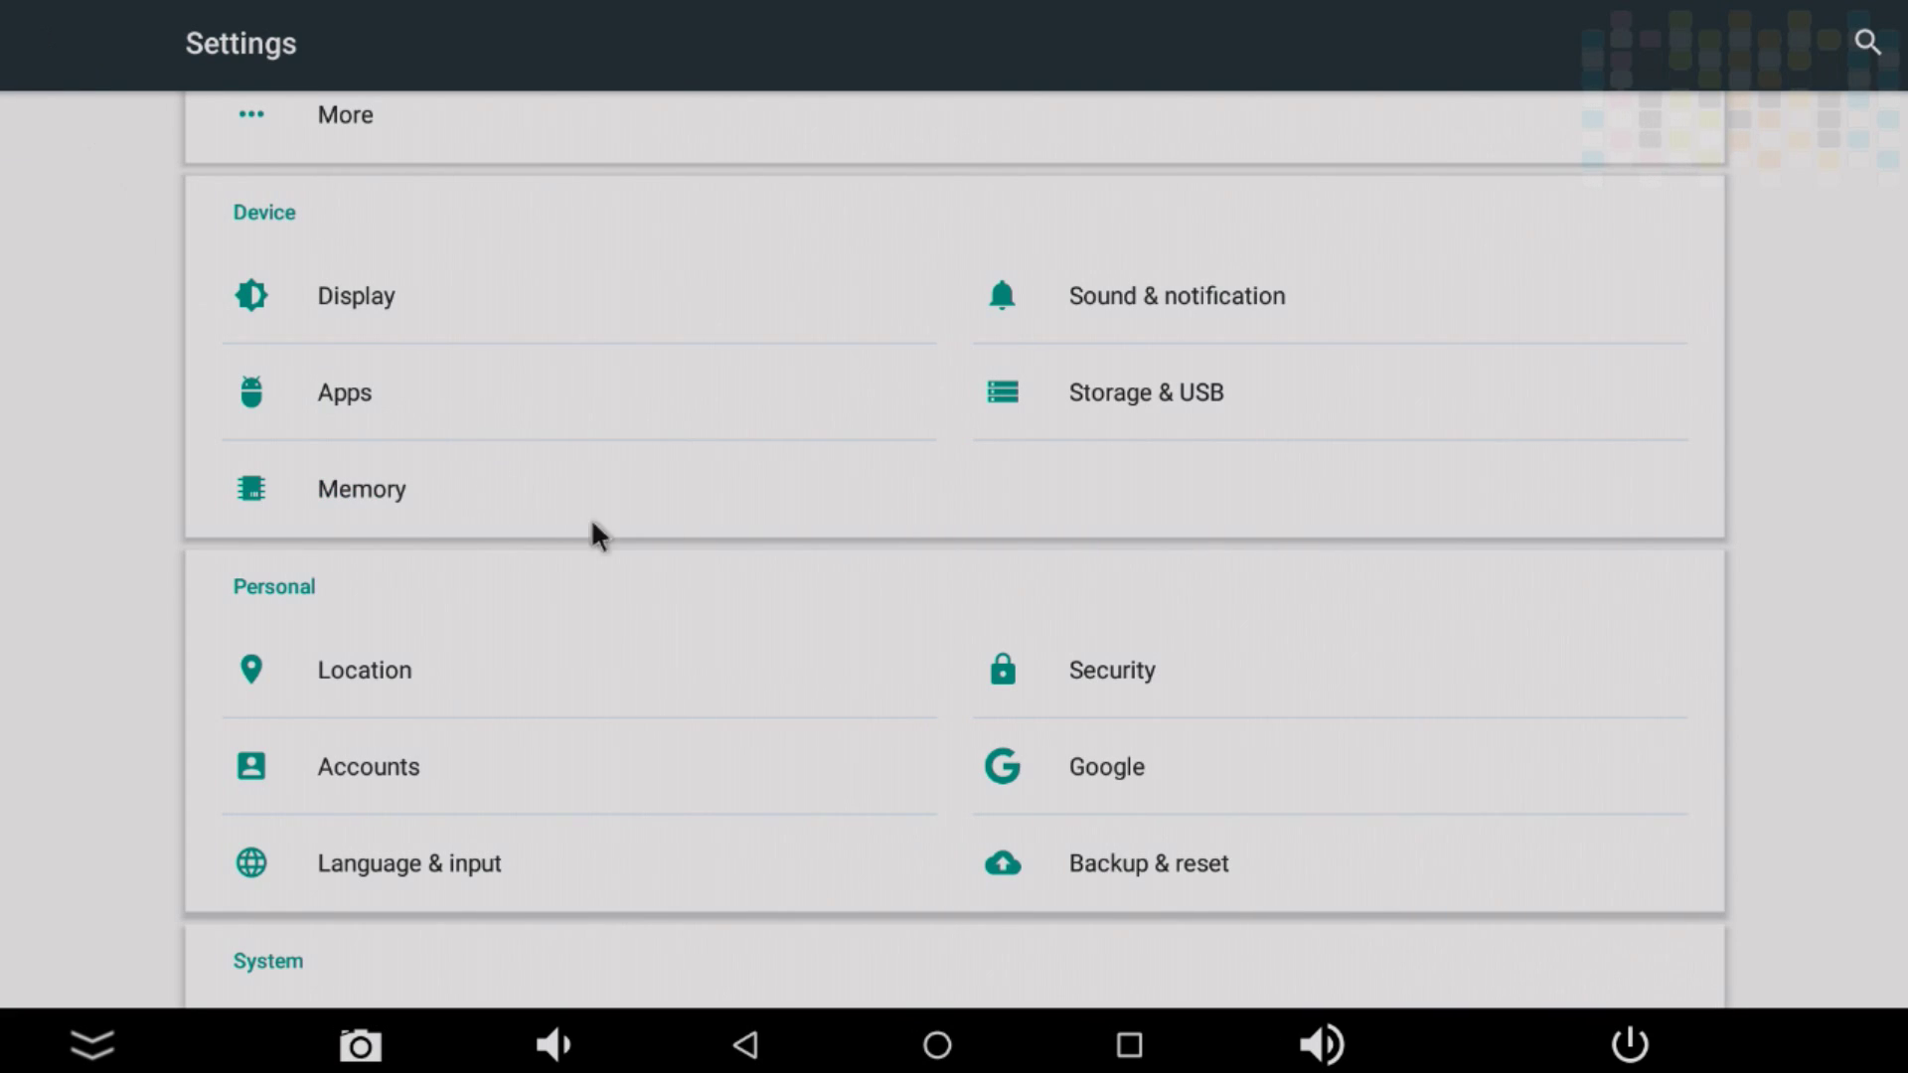
{"action": "scroll", "coordinate": [993, 717], "scroll_direction": "down", "scroll_amount": 2}
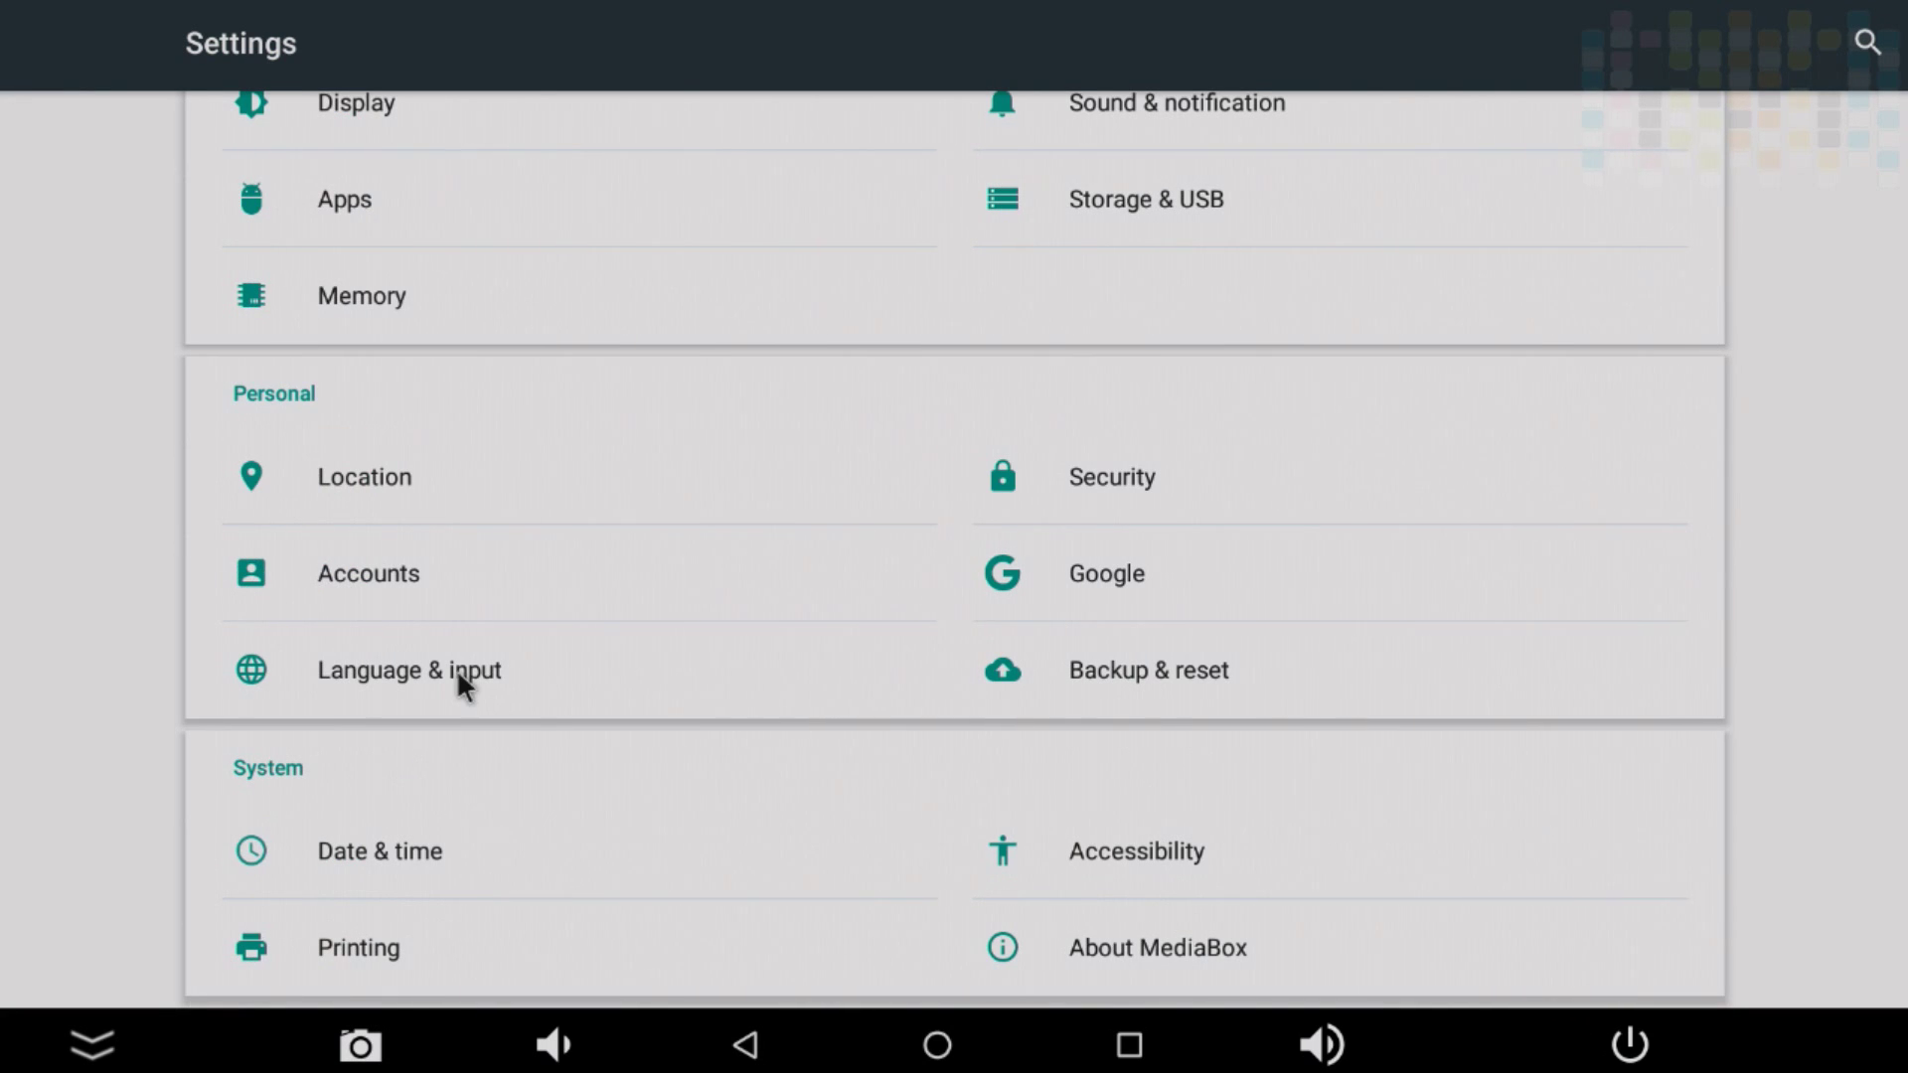
{"action": "left_click", "coordinate": [1083, 512]}
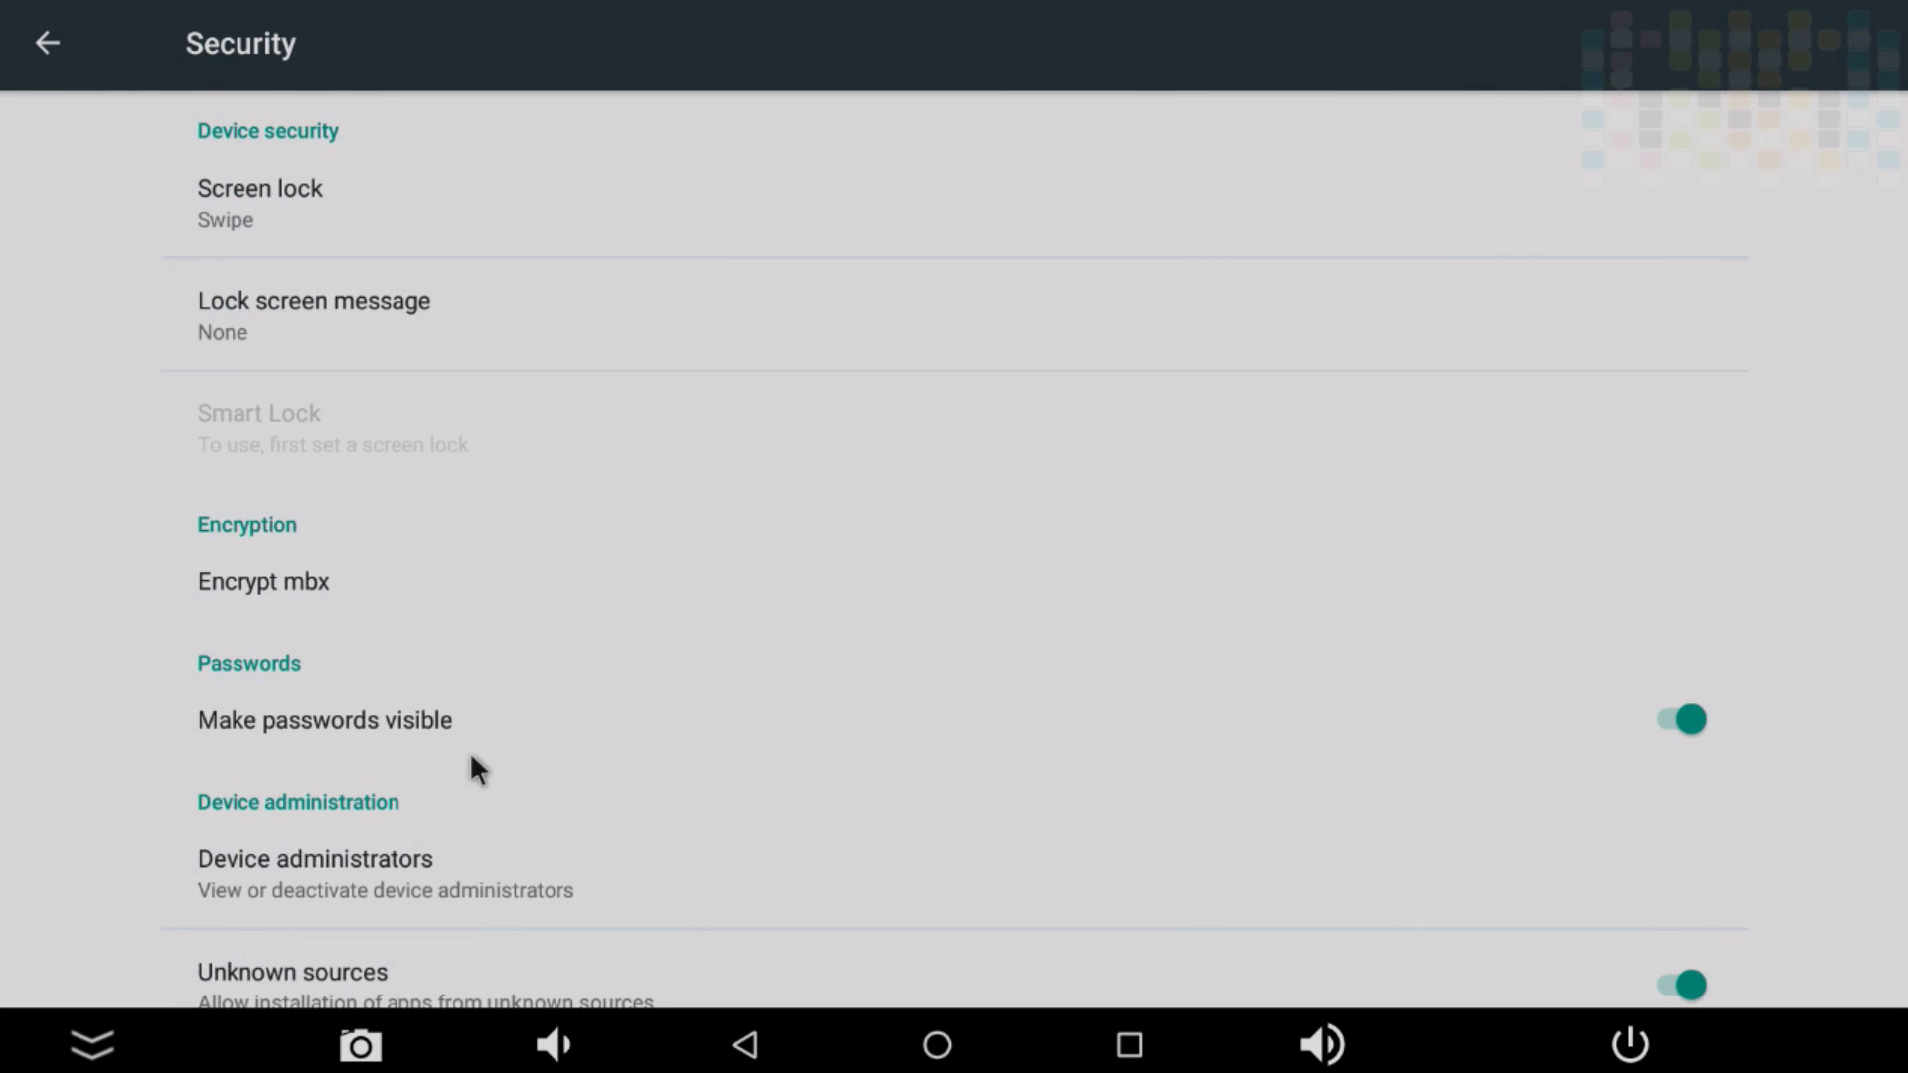
{"action": "scroll", "coordinate": [469, 751], "scroll_direction": "down", "scroll_amount": 3}
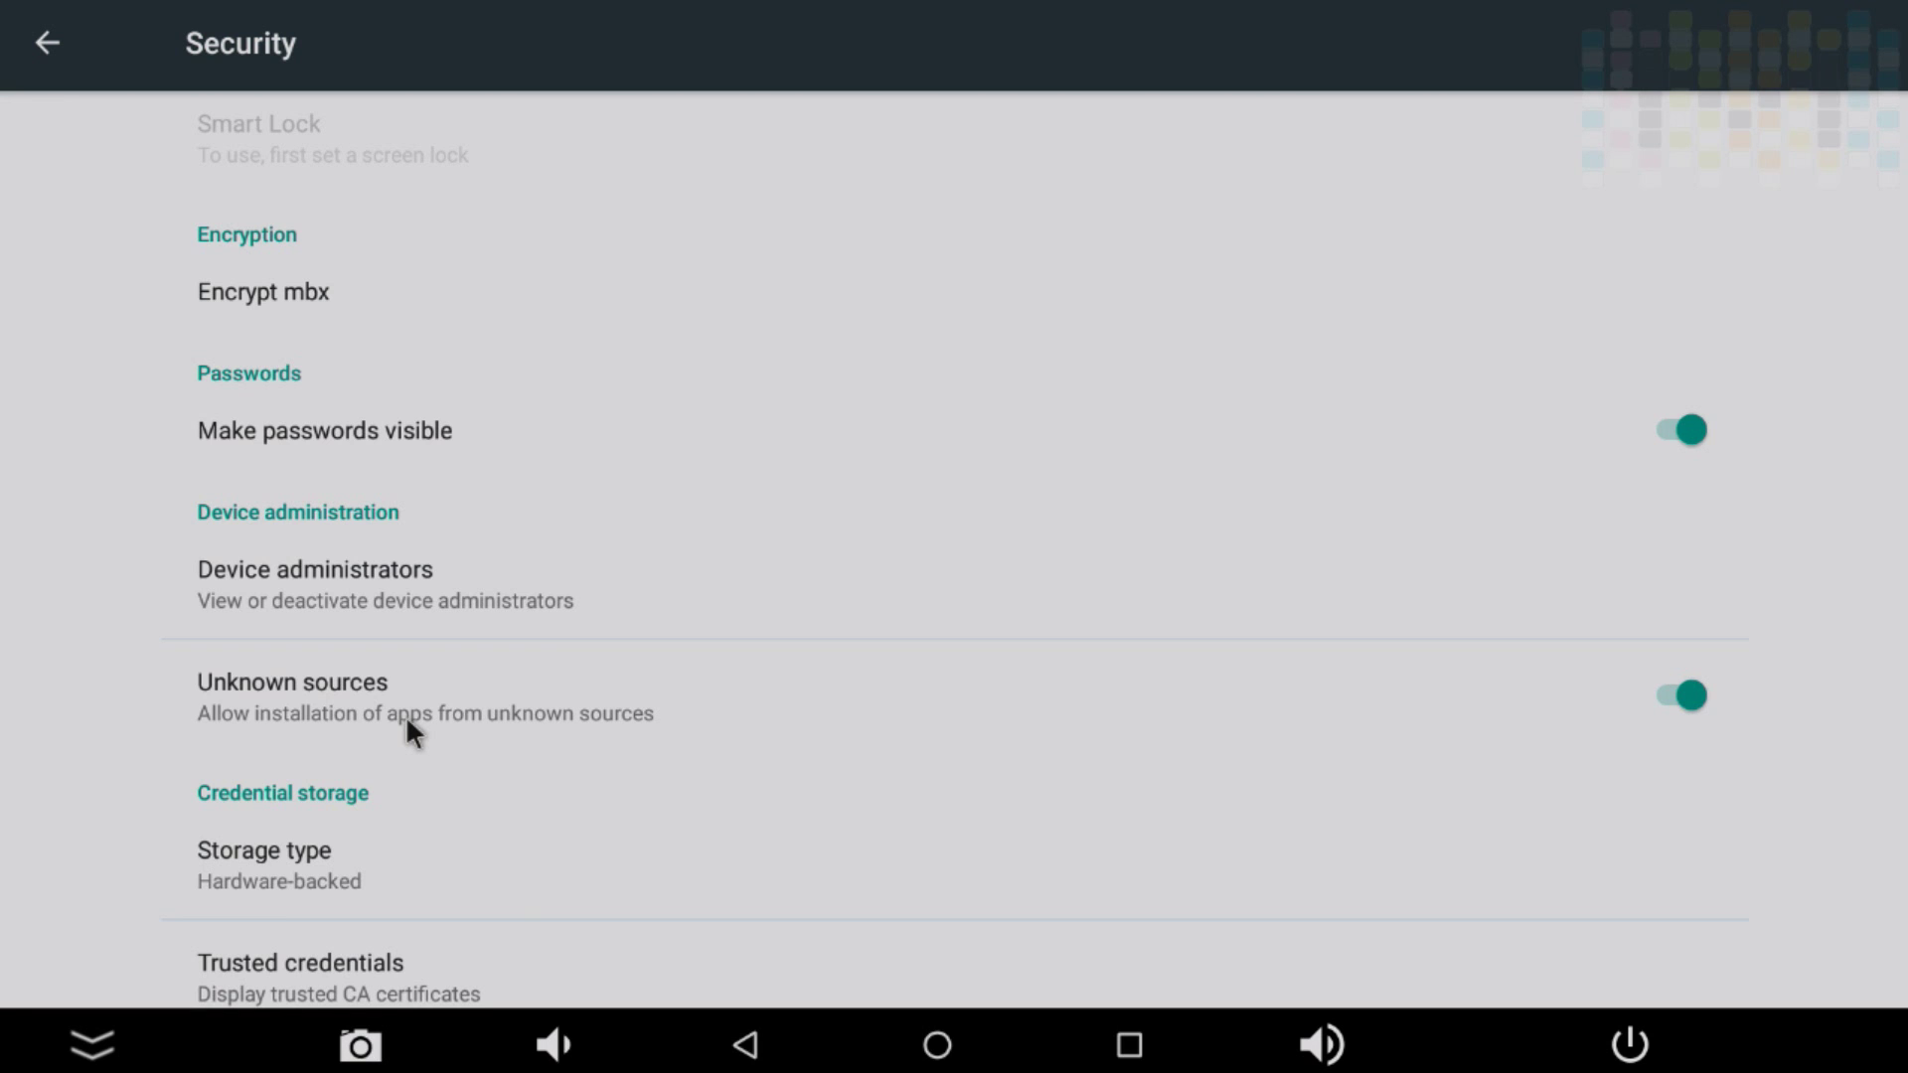
{"action": "key", "text": "Escape"}
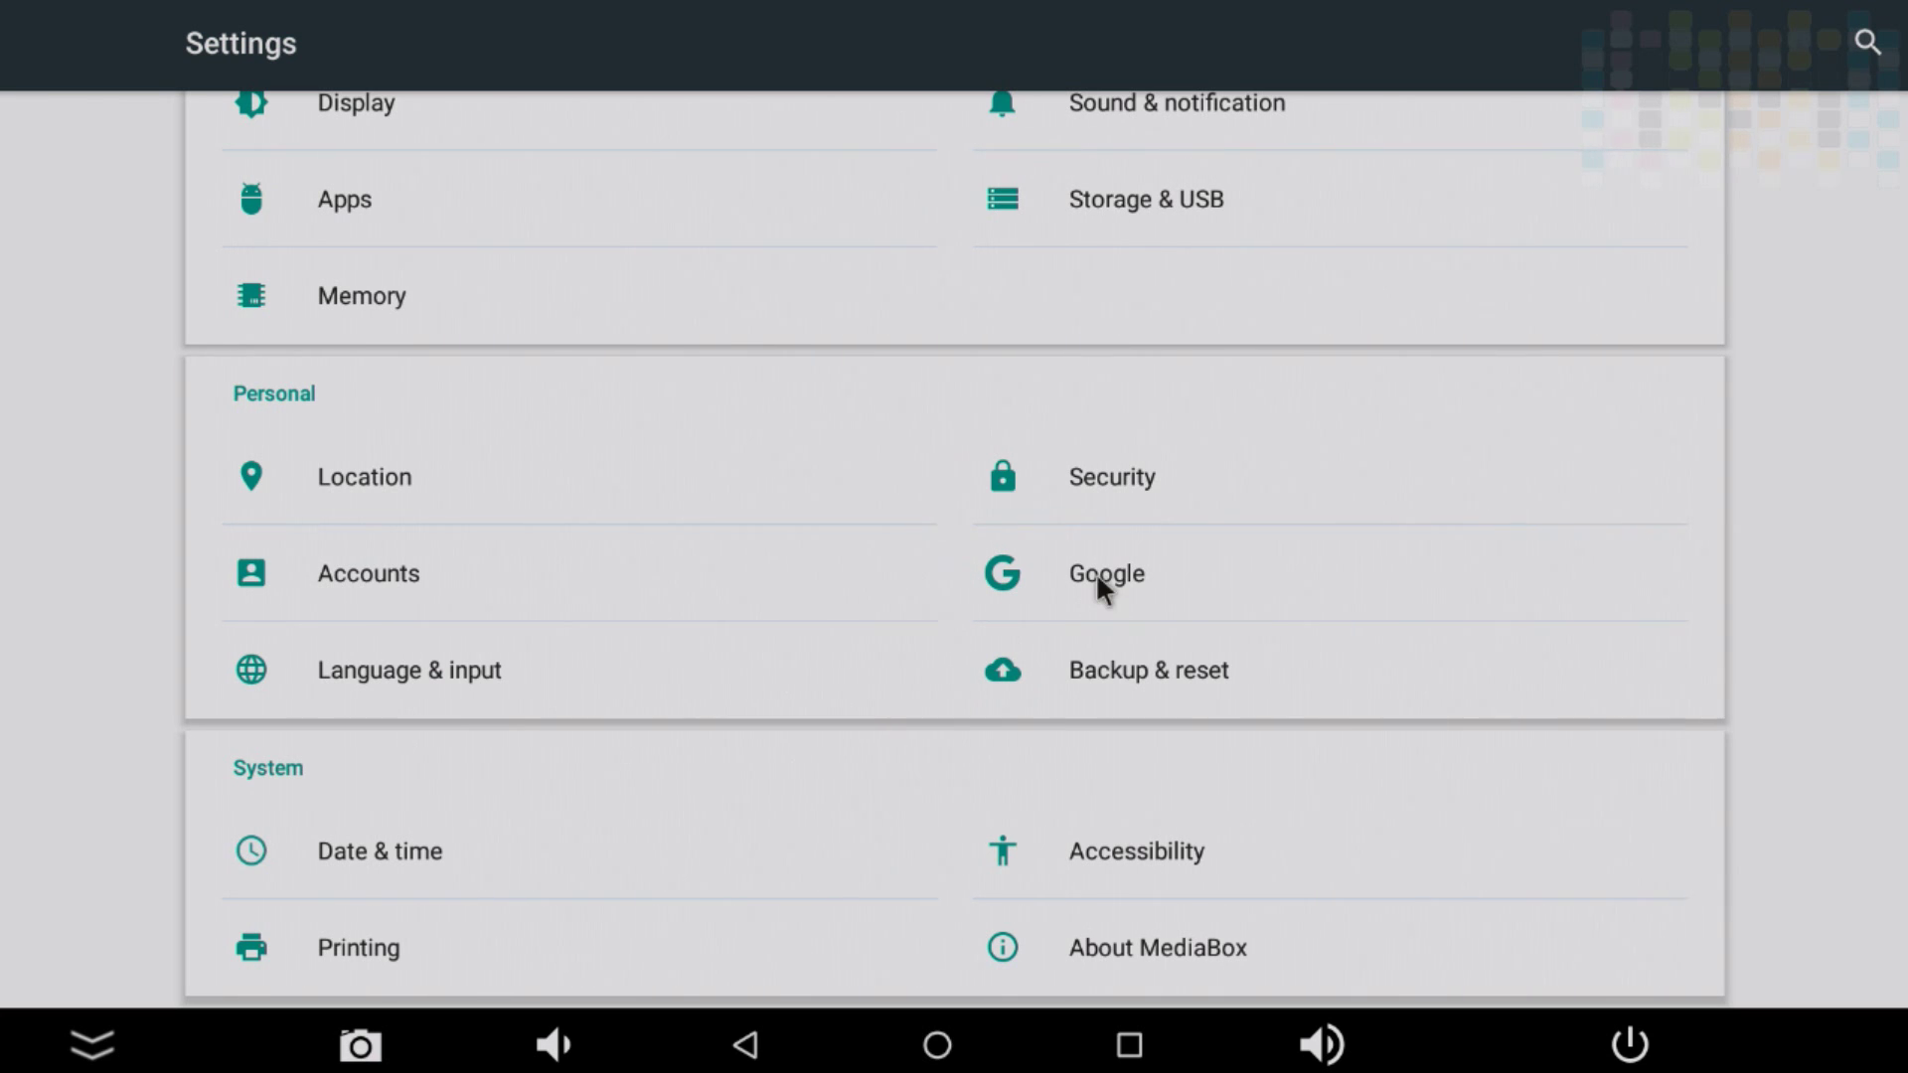
Step: Glance at the Security and Google settings, then open Backup & reset
{"action": "left_click", "coordinate": [1113, 499]}
{"action": "key", "text": "Escape"}
{"action": "left_click", "coordinate": [1111, 586]}
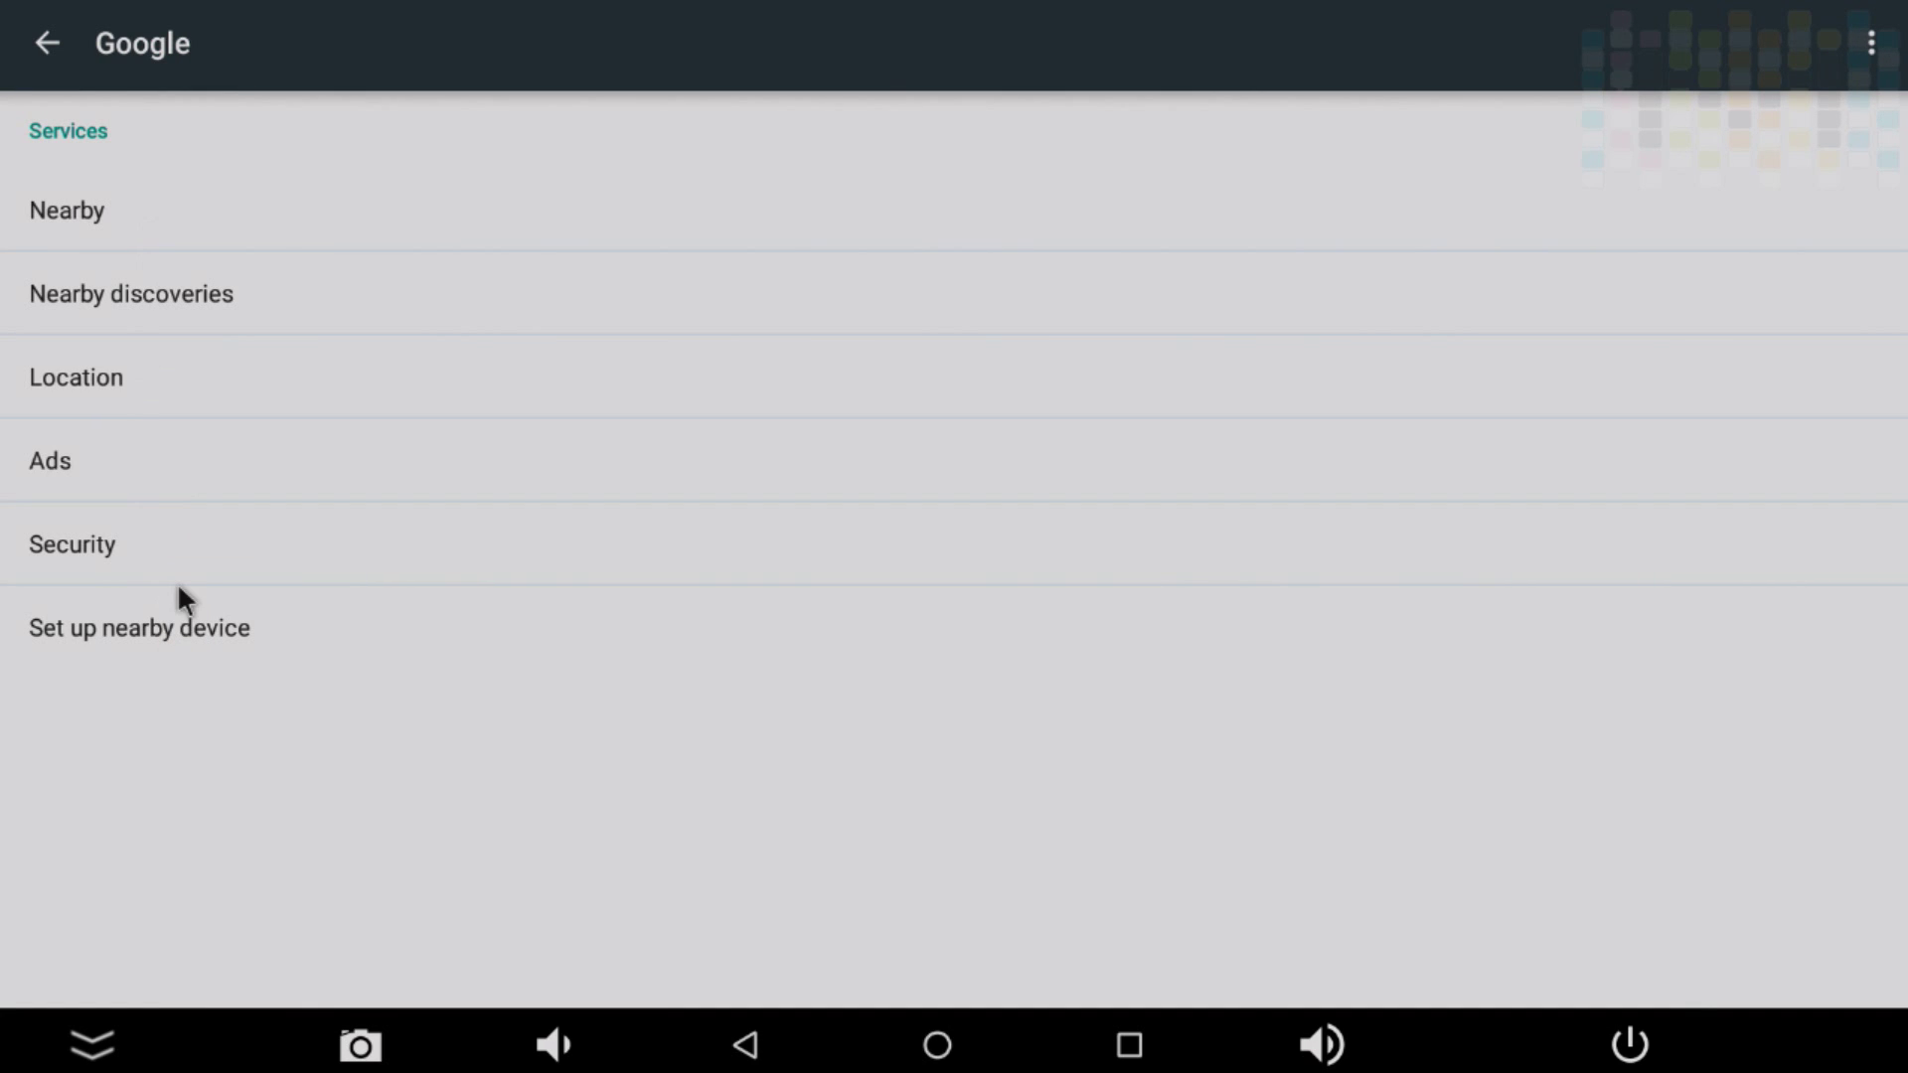
{"action": "key", "text": "Escape"}
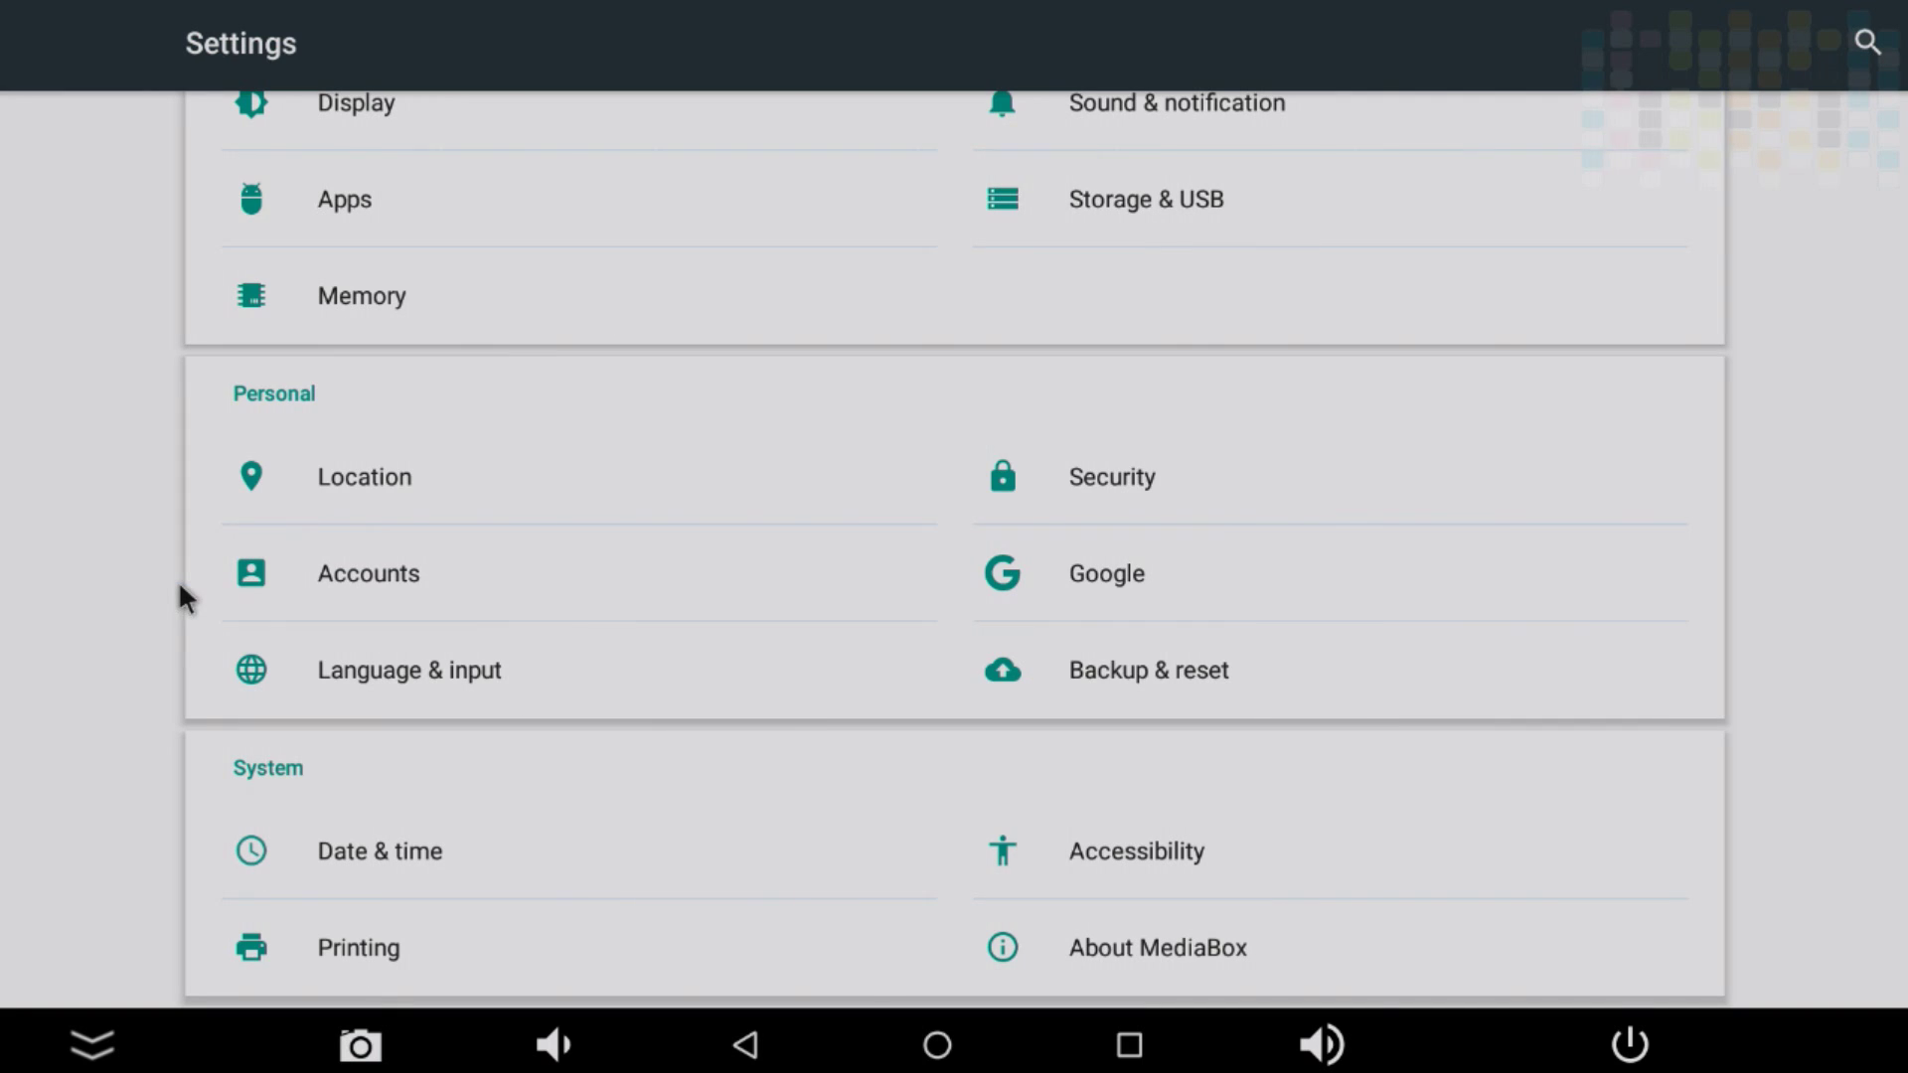
{"action": "left_click", "coordinate": [1189, 676]}
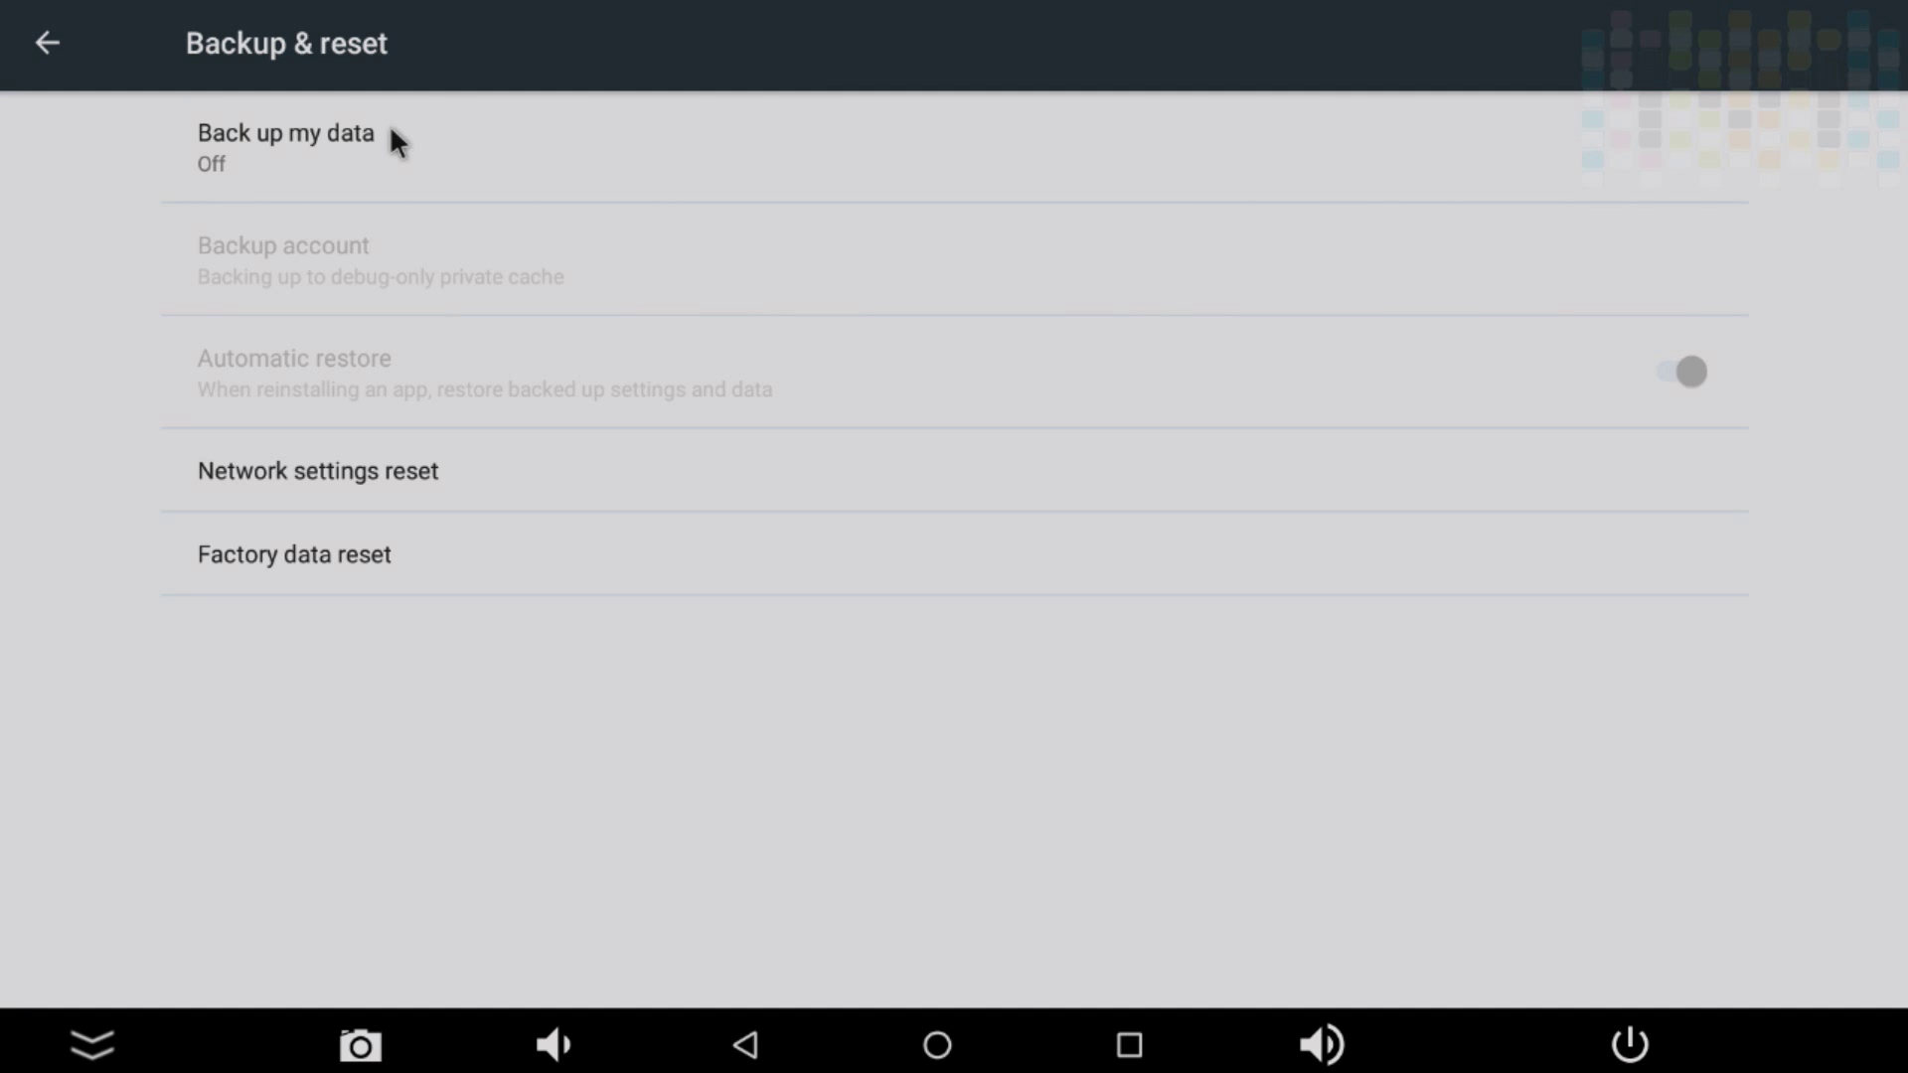
Step: Switch Back up my data On
{"action": "left_click", "coordinate": [391, 130]}
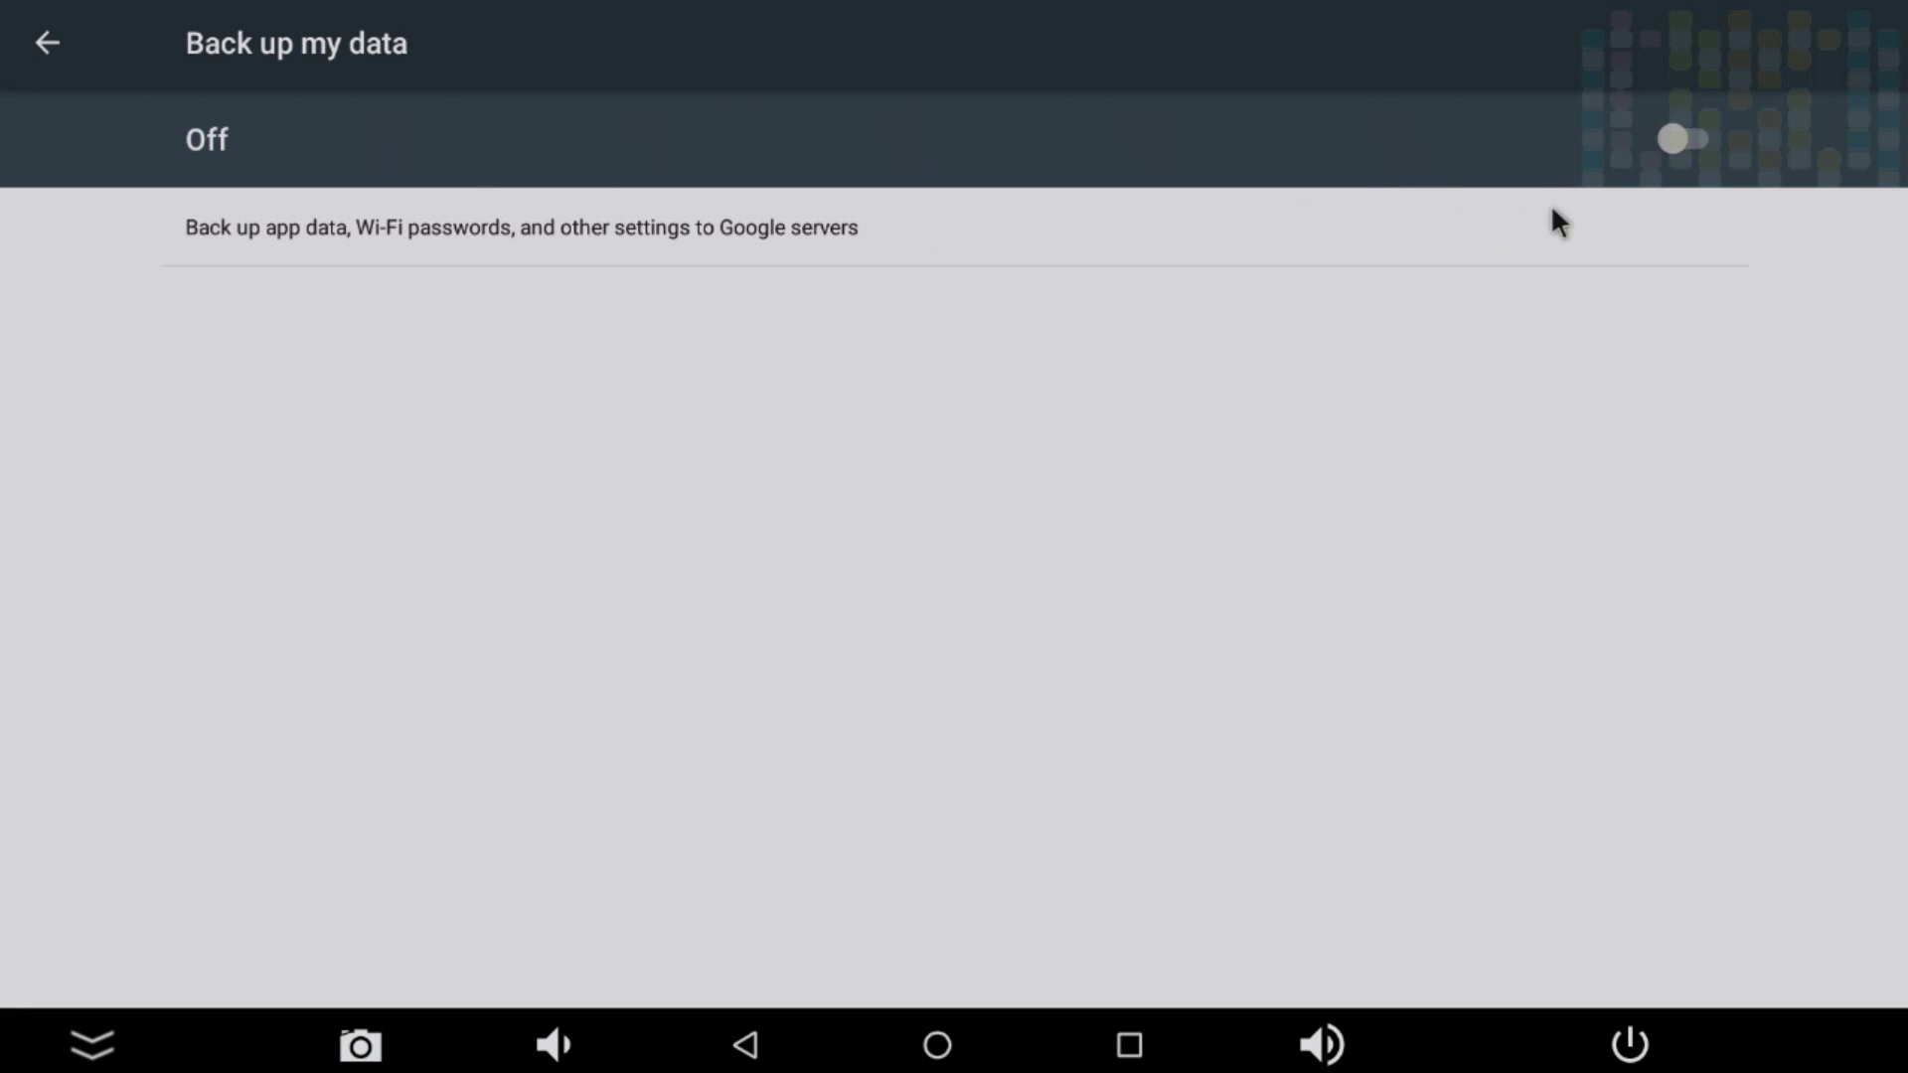
{"action": "left_click", "coordinate": [1669, 154]}
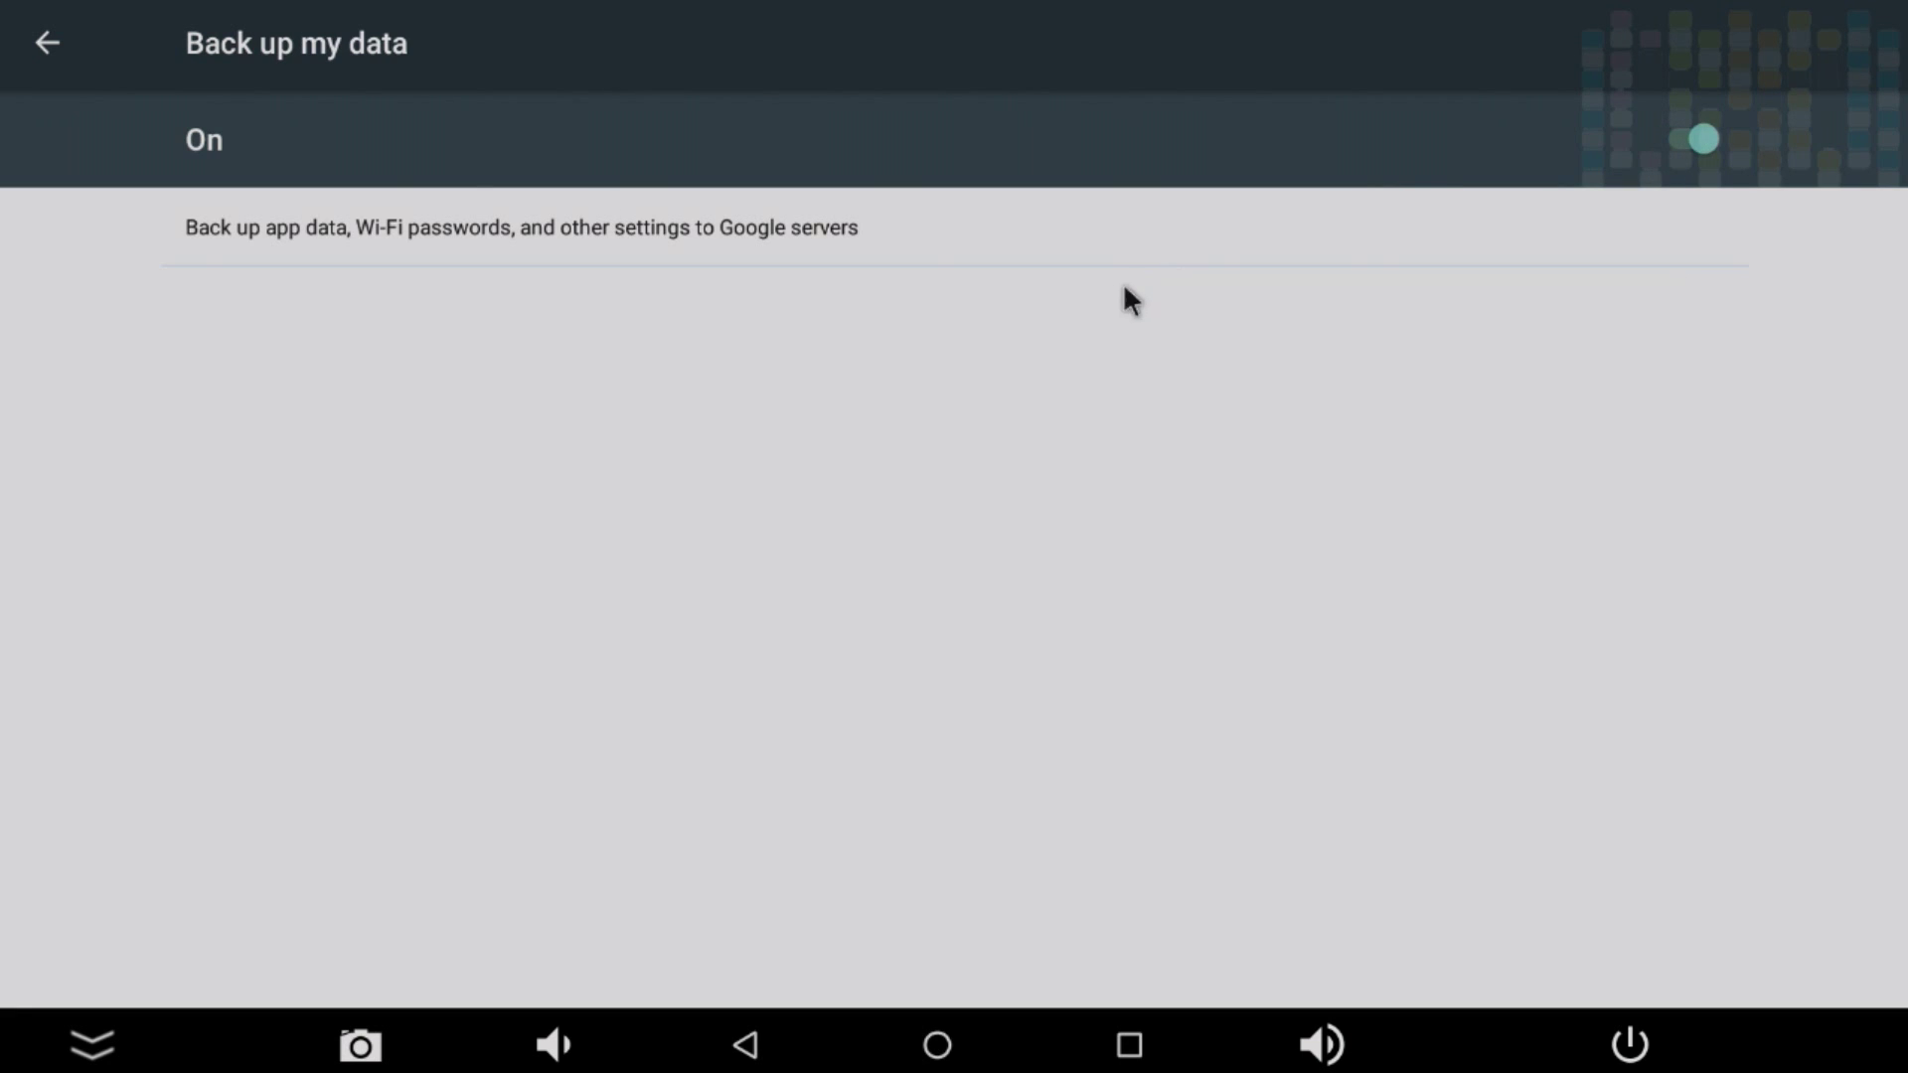
{"action": "key", "text": "Escape"}
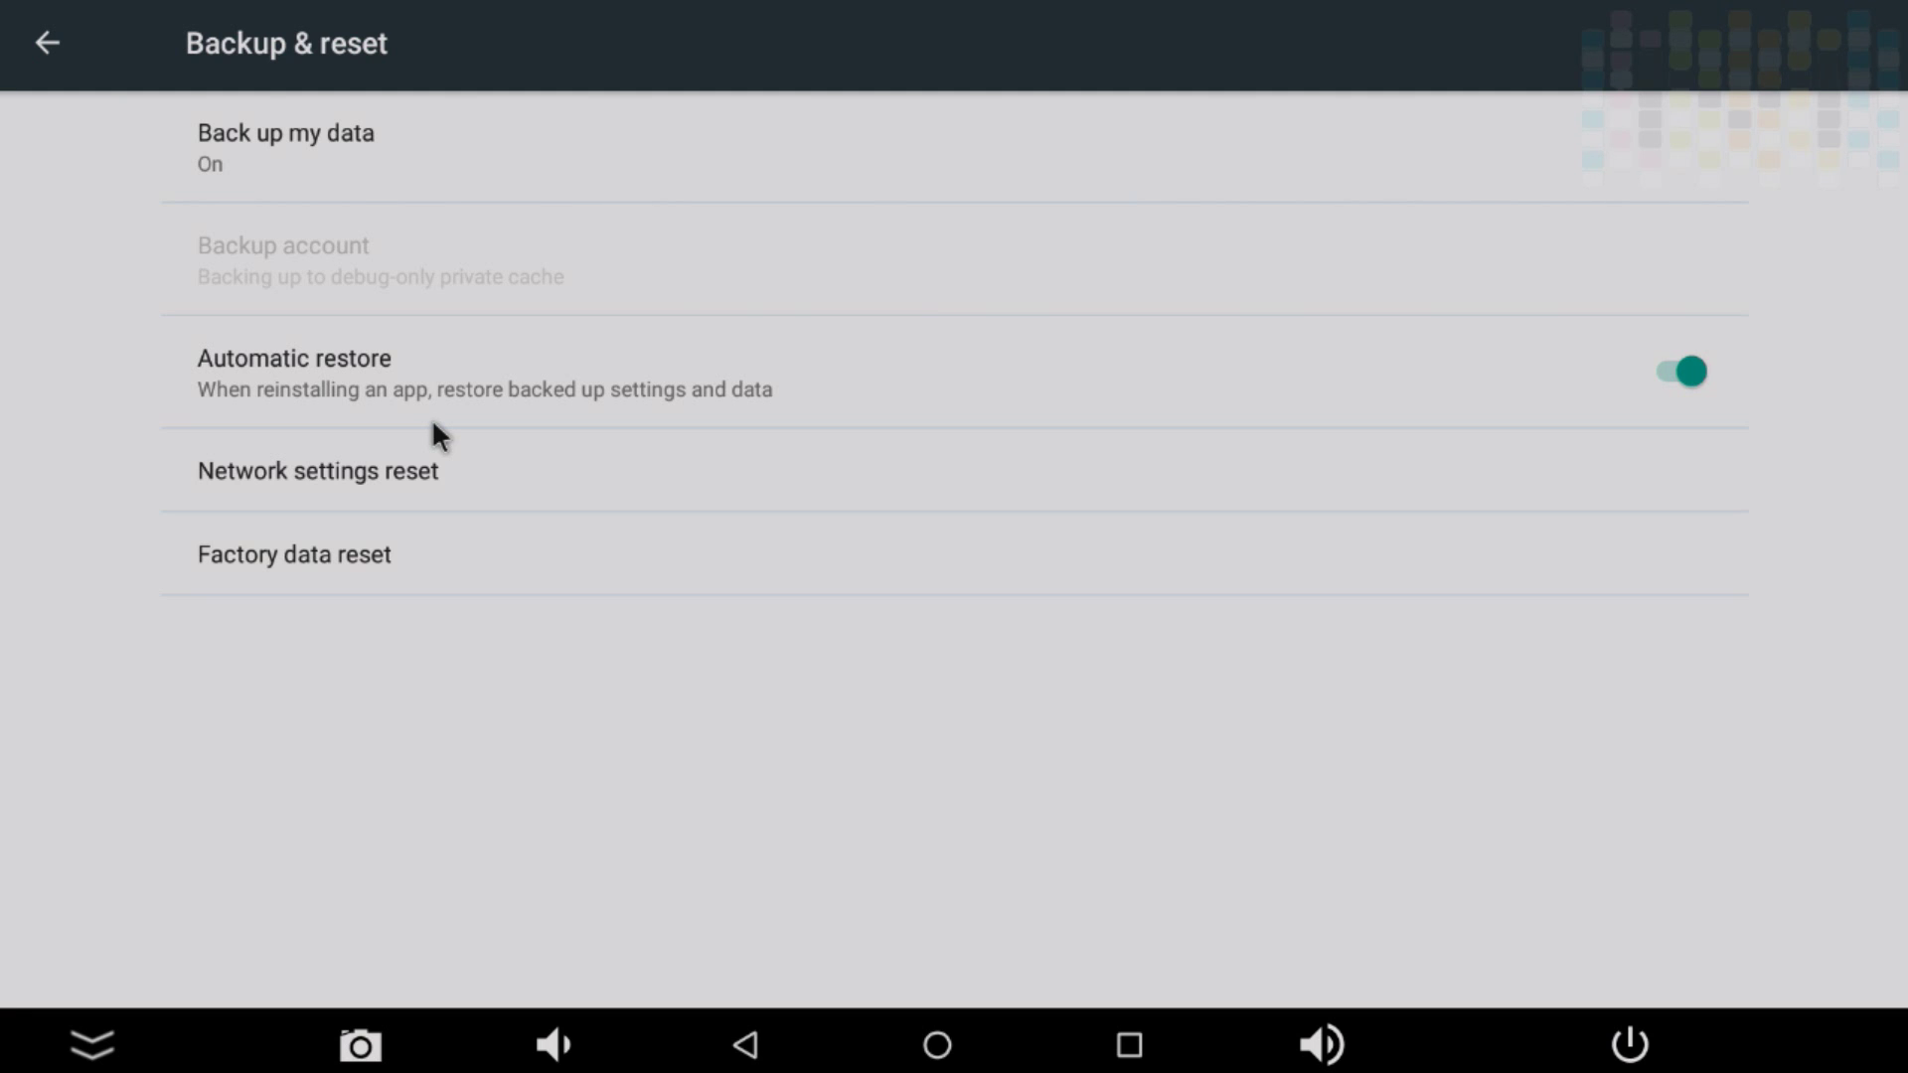
Step: Preview the Network settings reset and Factory data reset pages without resetting anything
{"action": "left_click", "coordinate": [419, 477]}
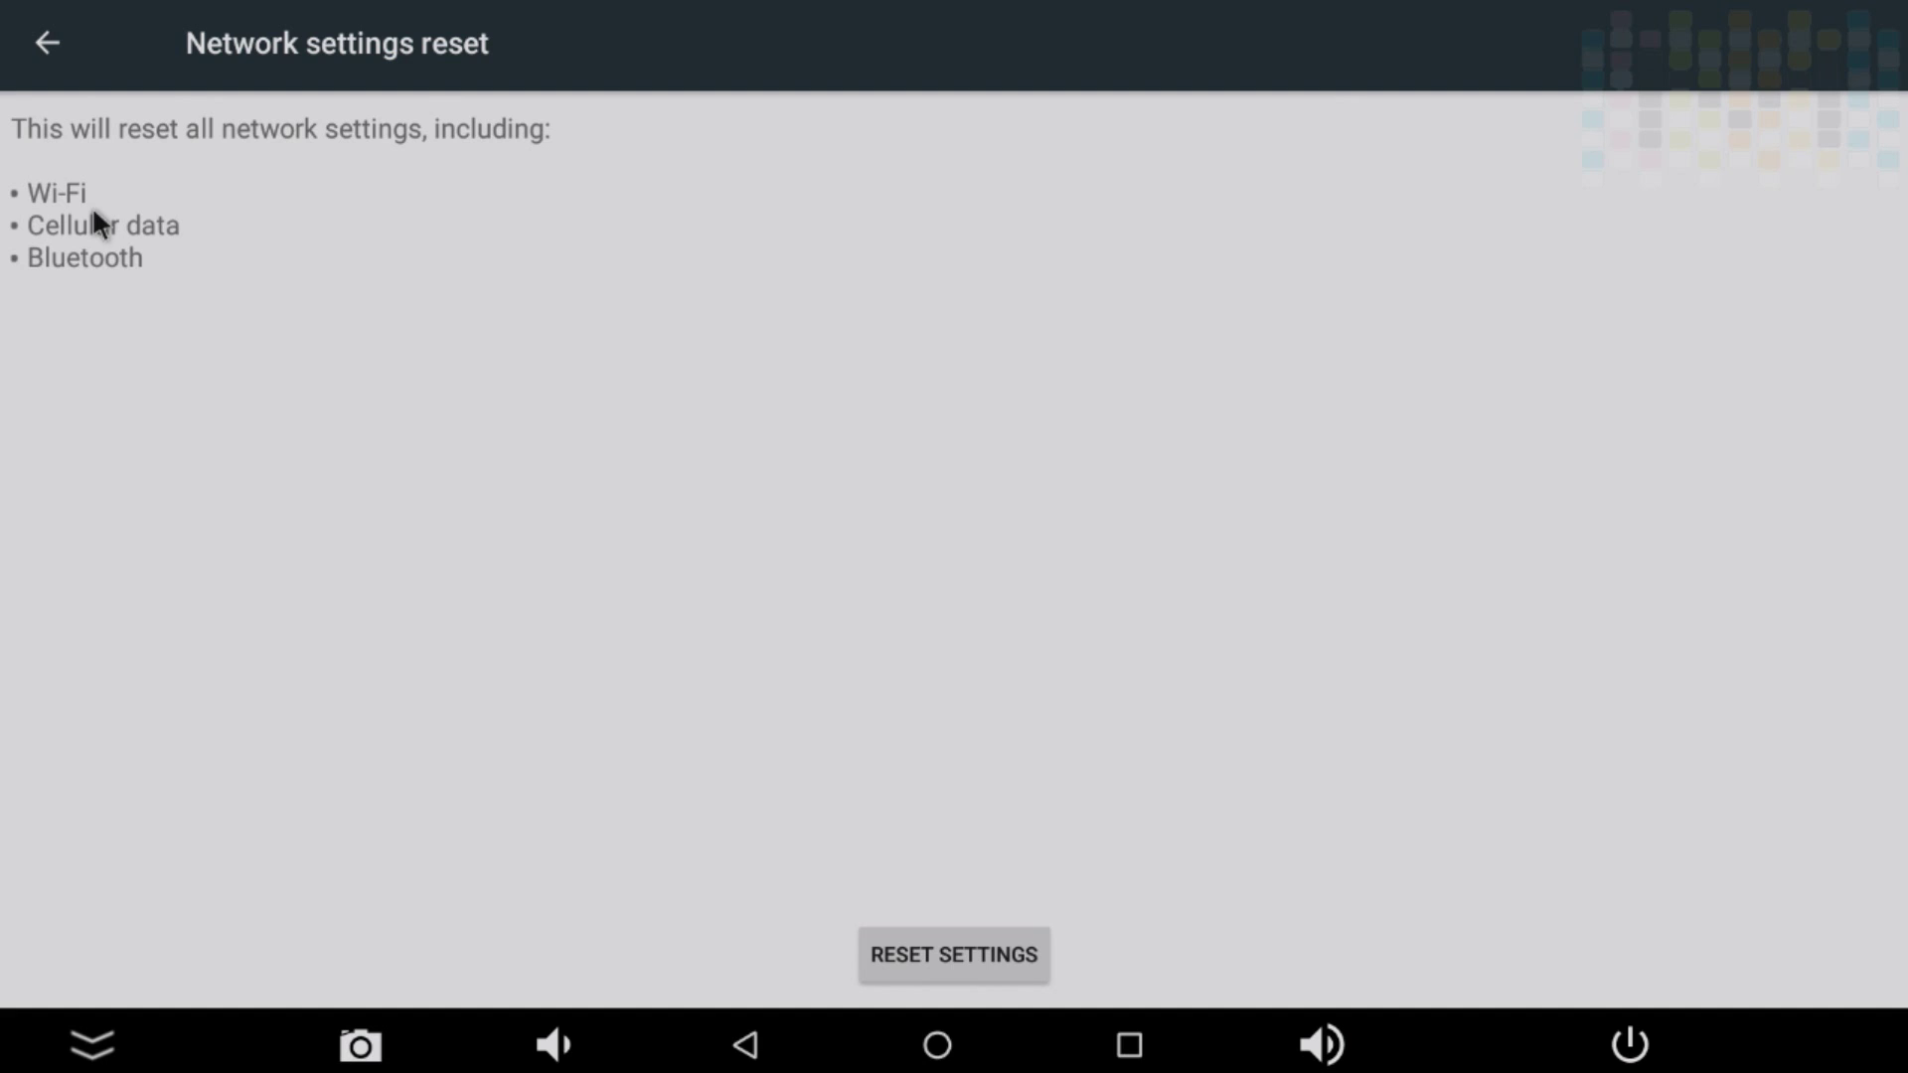
{"action": "key", "text": "Escape"}
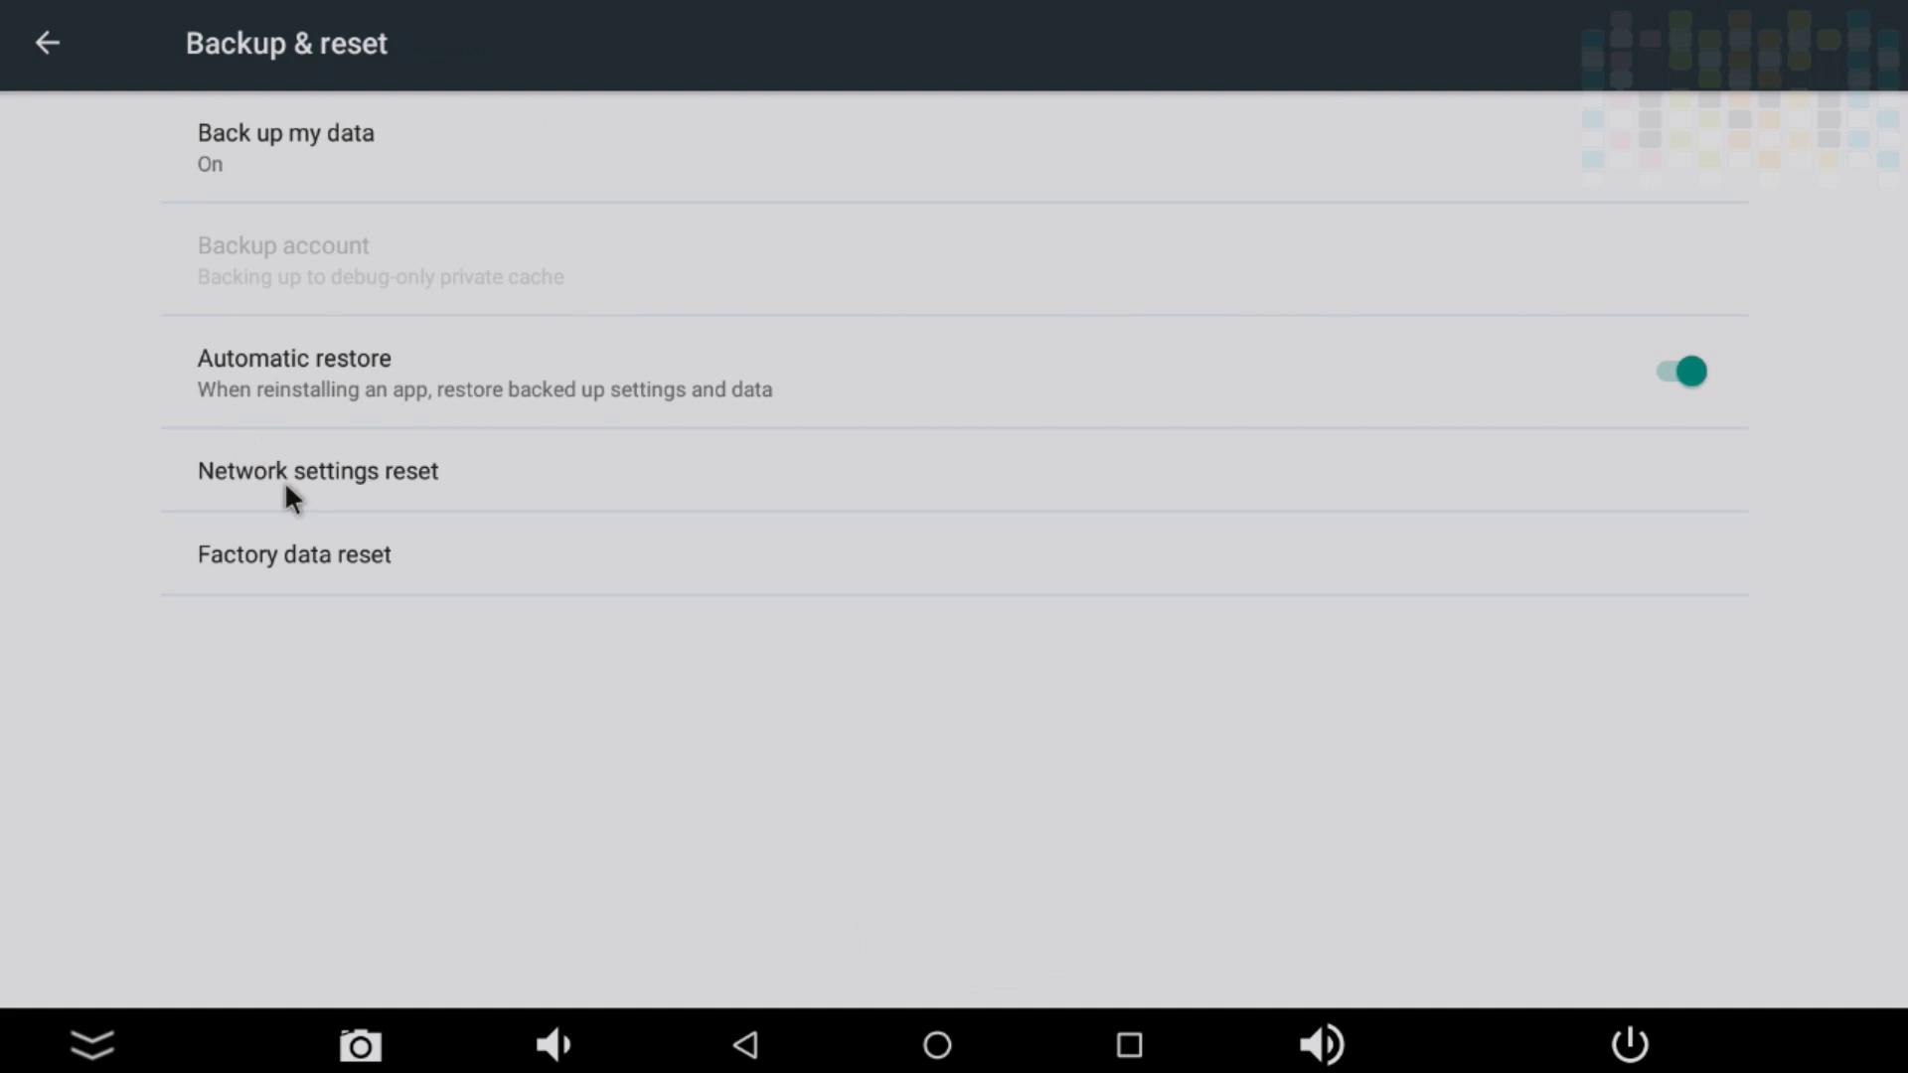
{"action": "left_click", "coordinate": [334, 574]}
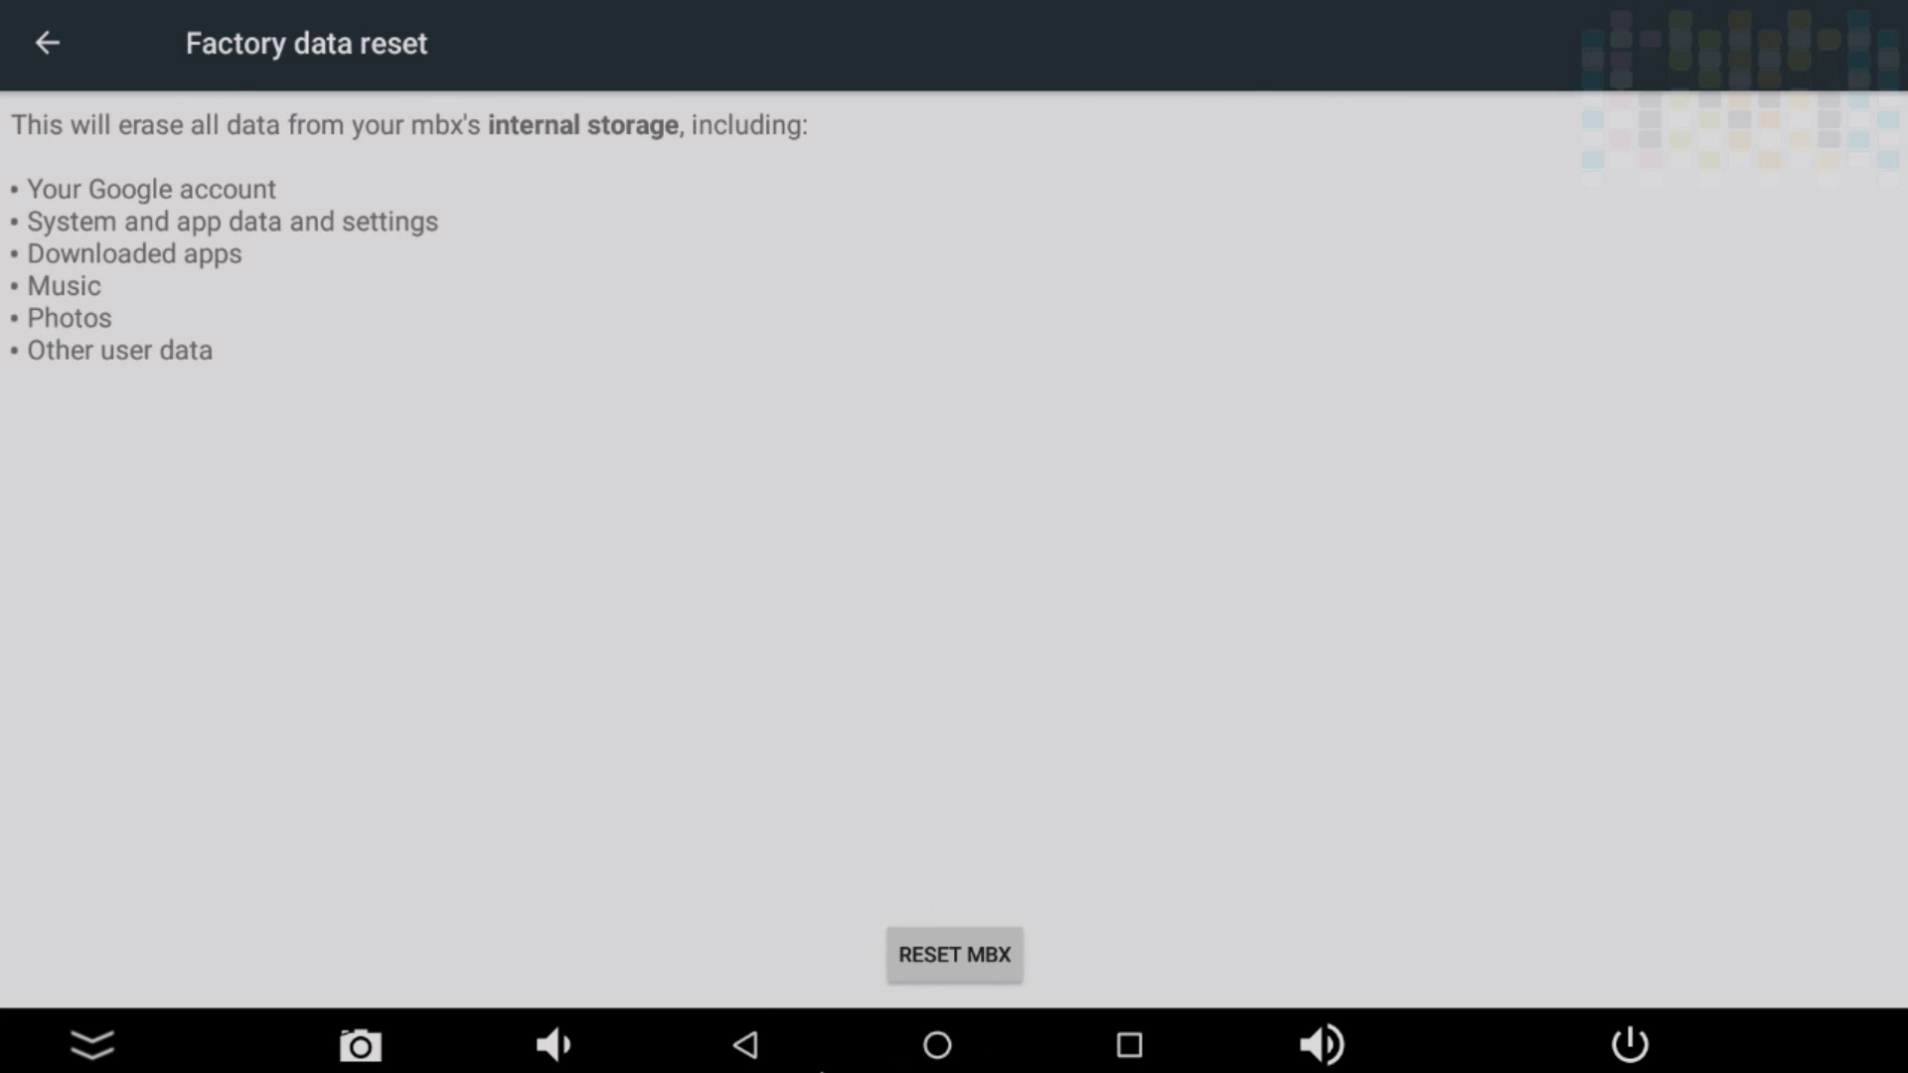
{"action": "key", "text": "Escape"}
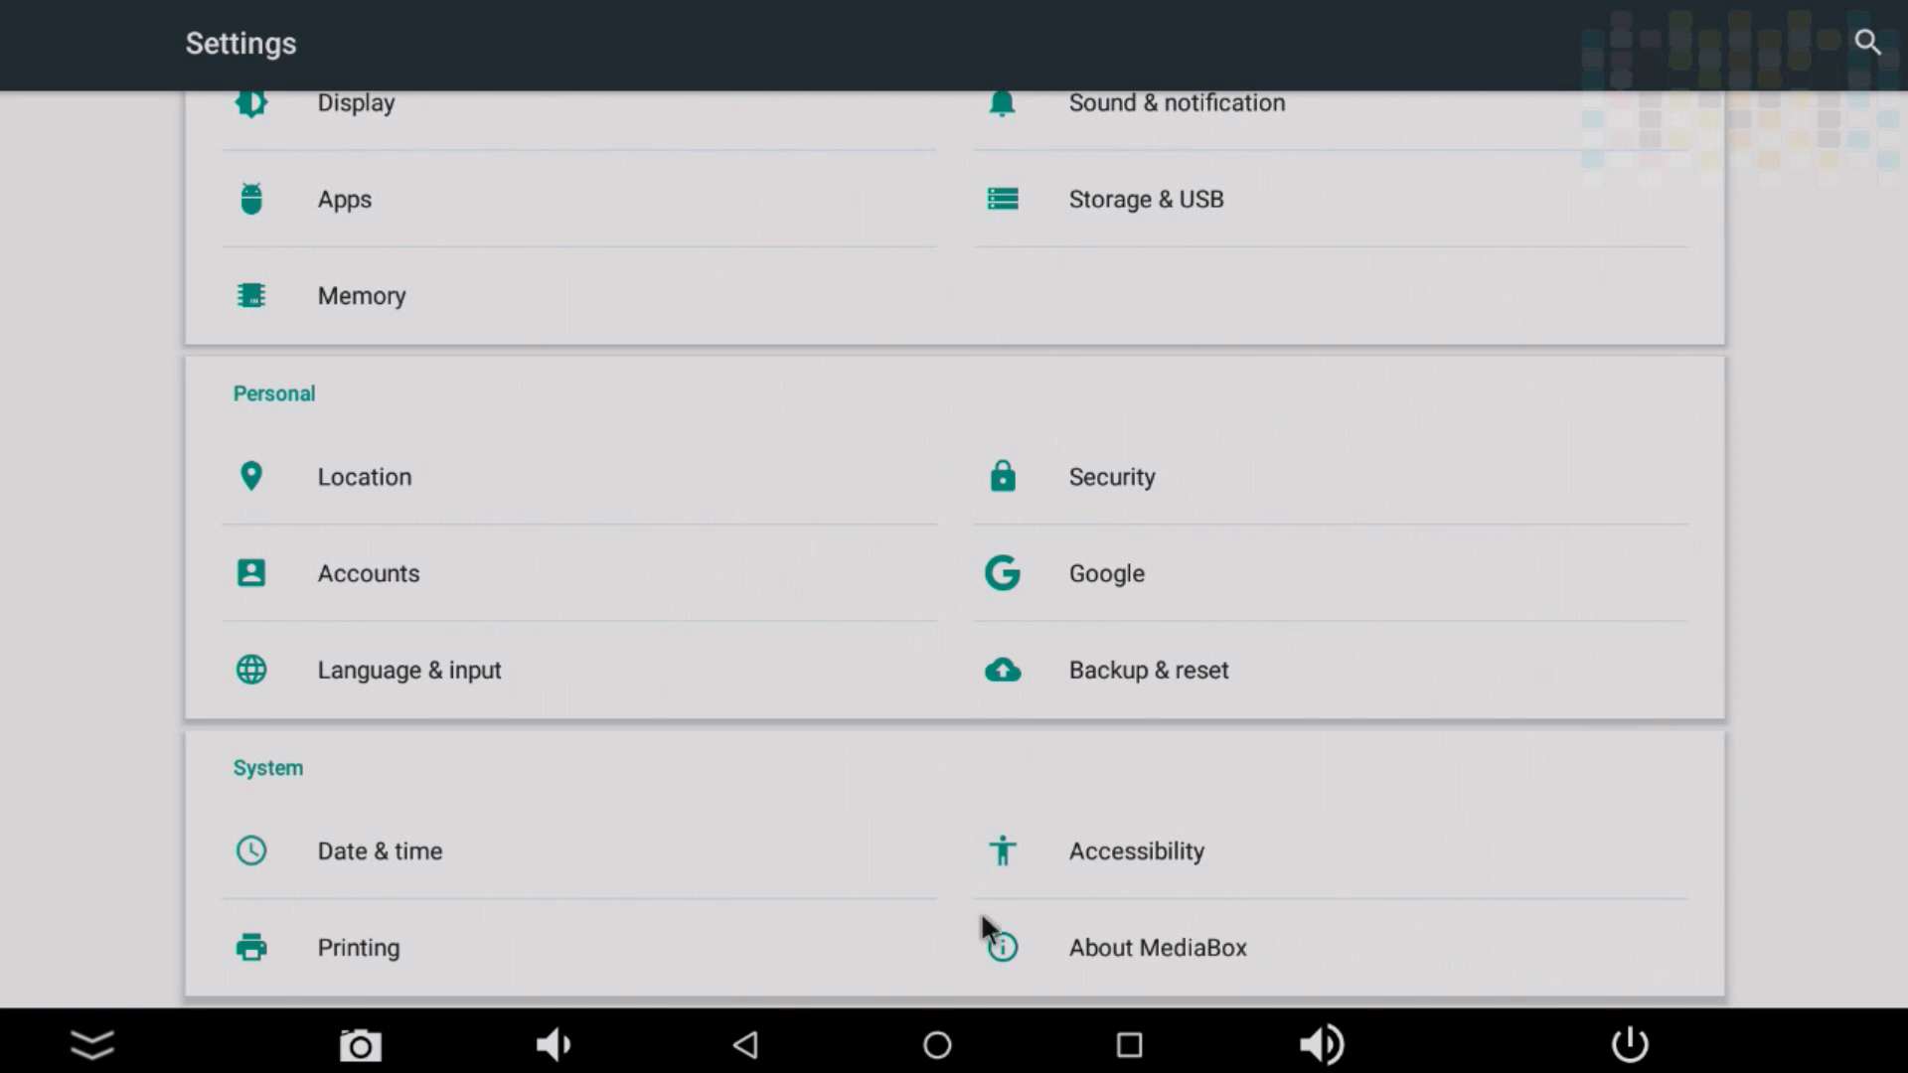
Step: In the TV settings, check Location is off and Unknown sources is on under Security & restrictions
{"action": "key", "text": "Escape"}
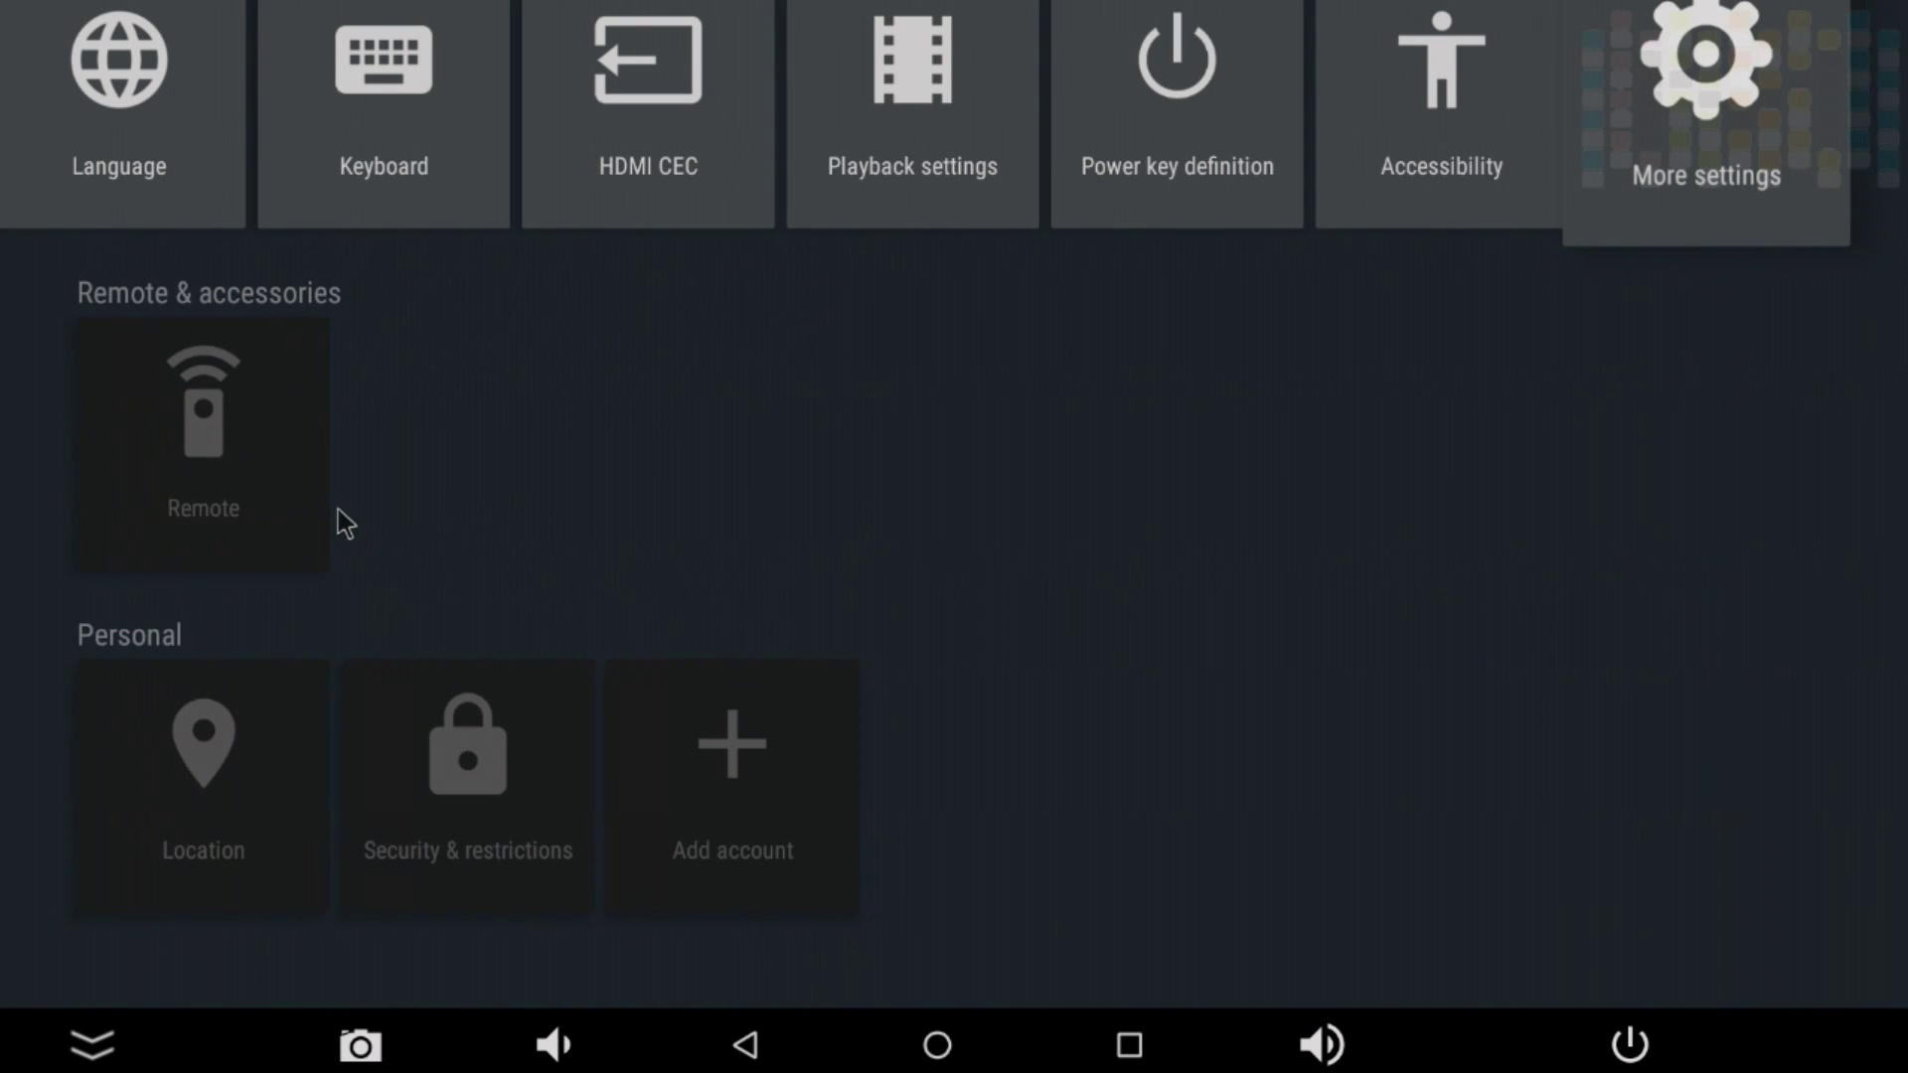
{"action": "left_click", "coordinate": [285, 770]}
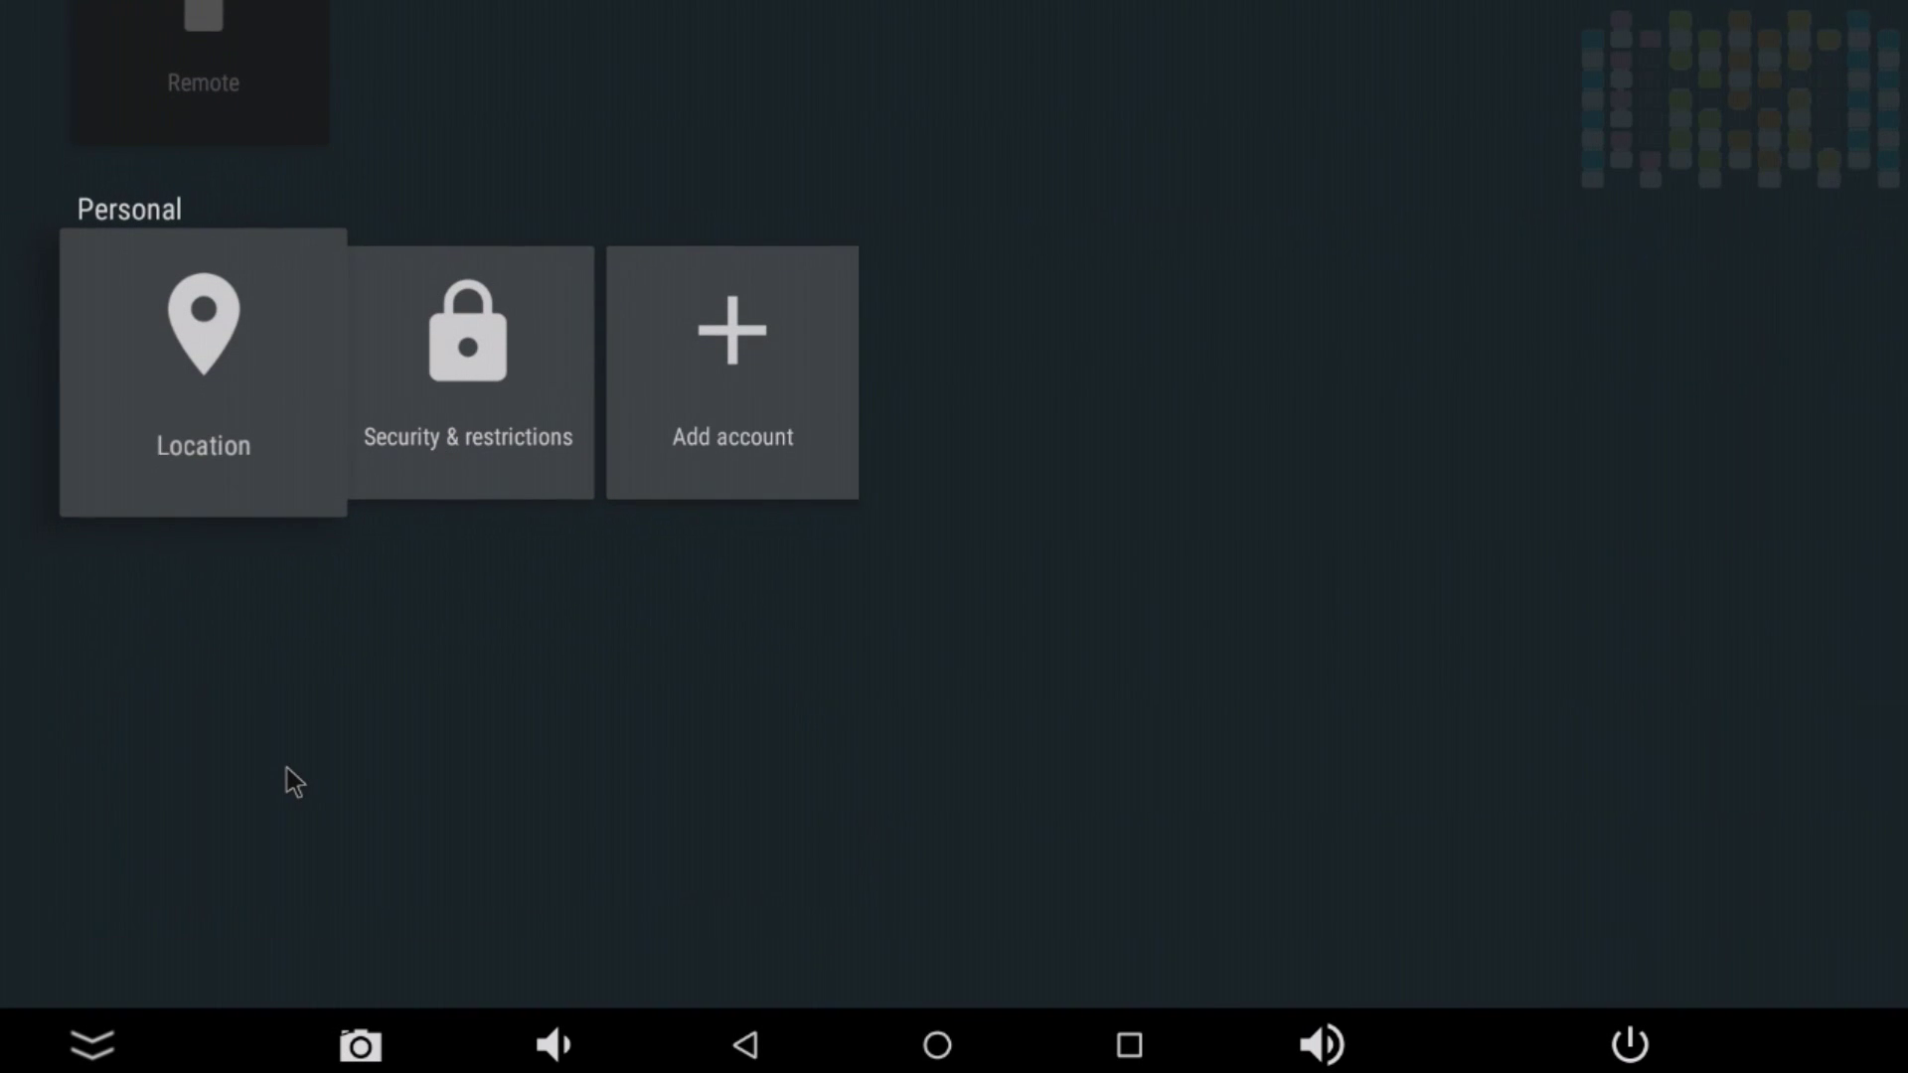
{"action": "left_click", "coordinate": [242, 450]}
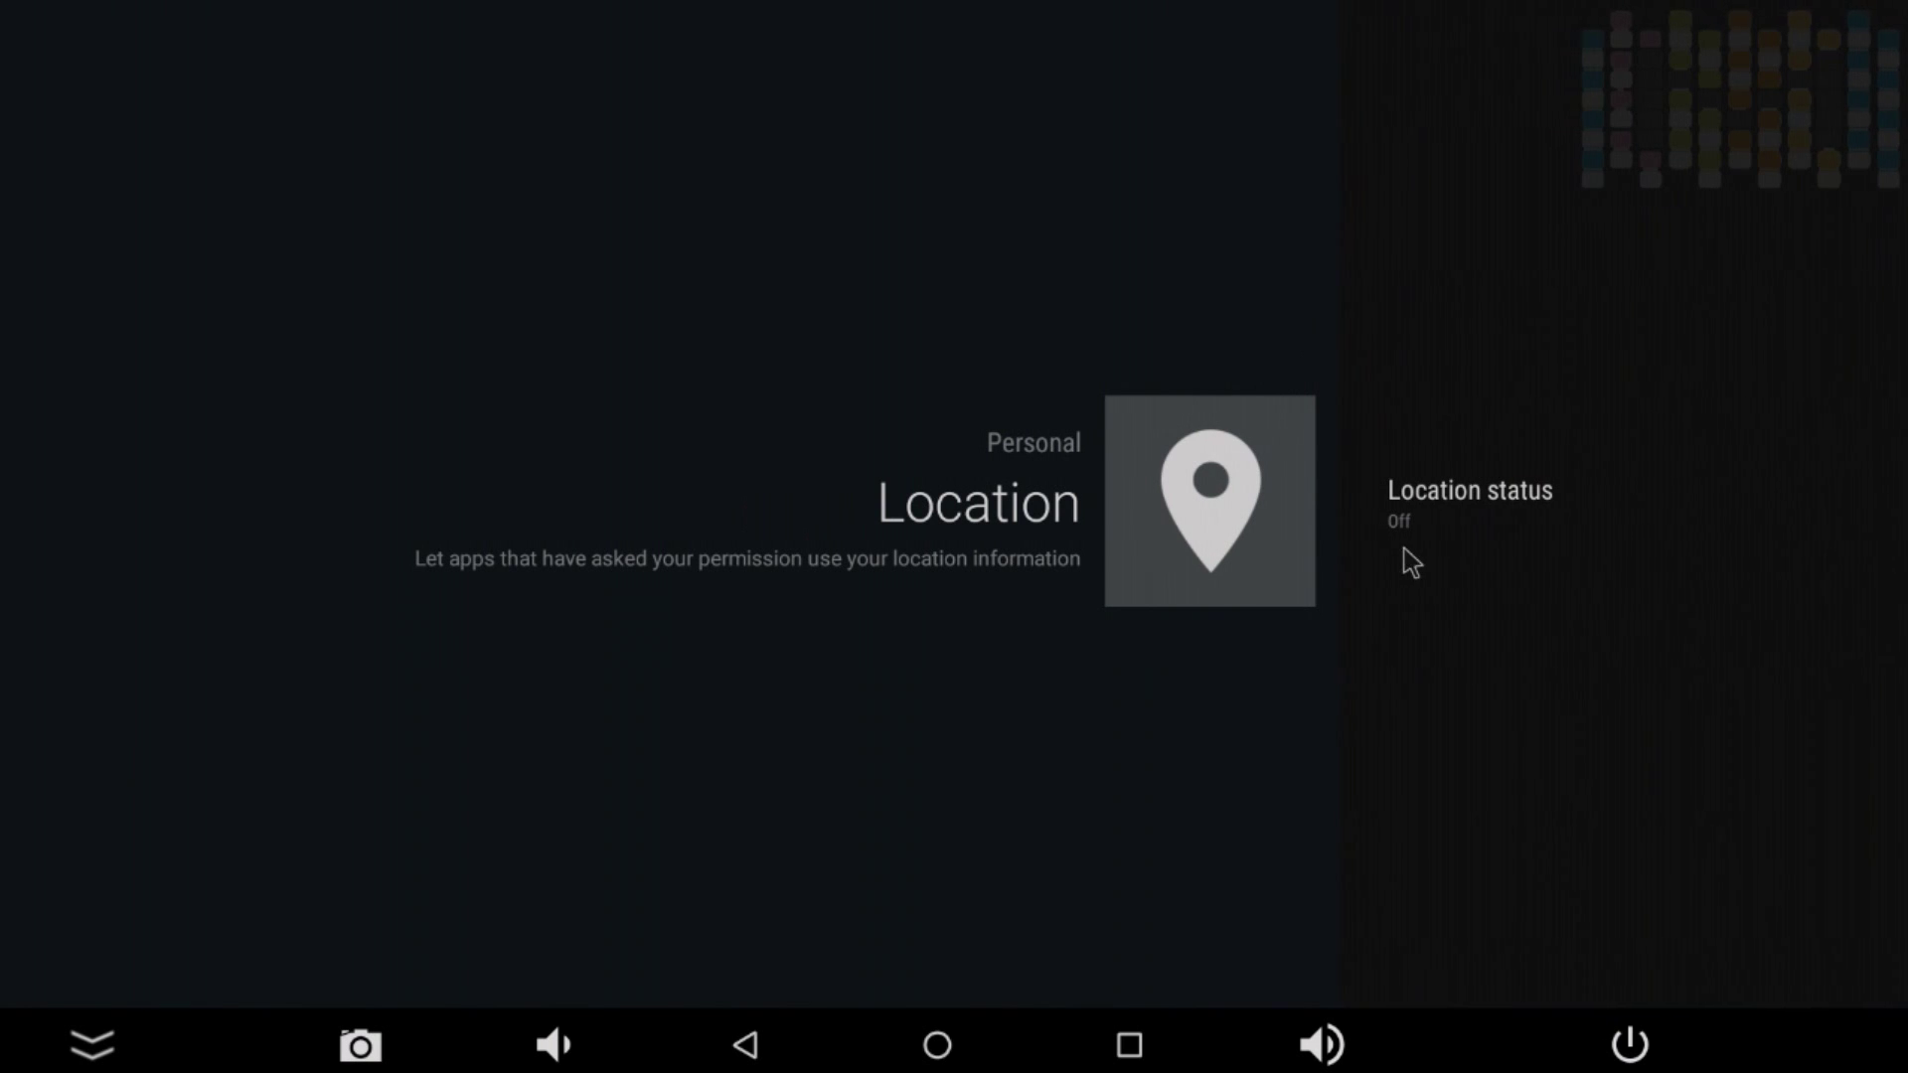
{"action": "right_click", "coordinate": [1459, 558]}
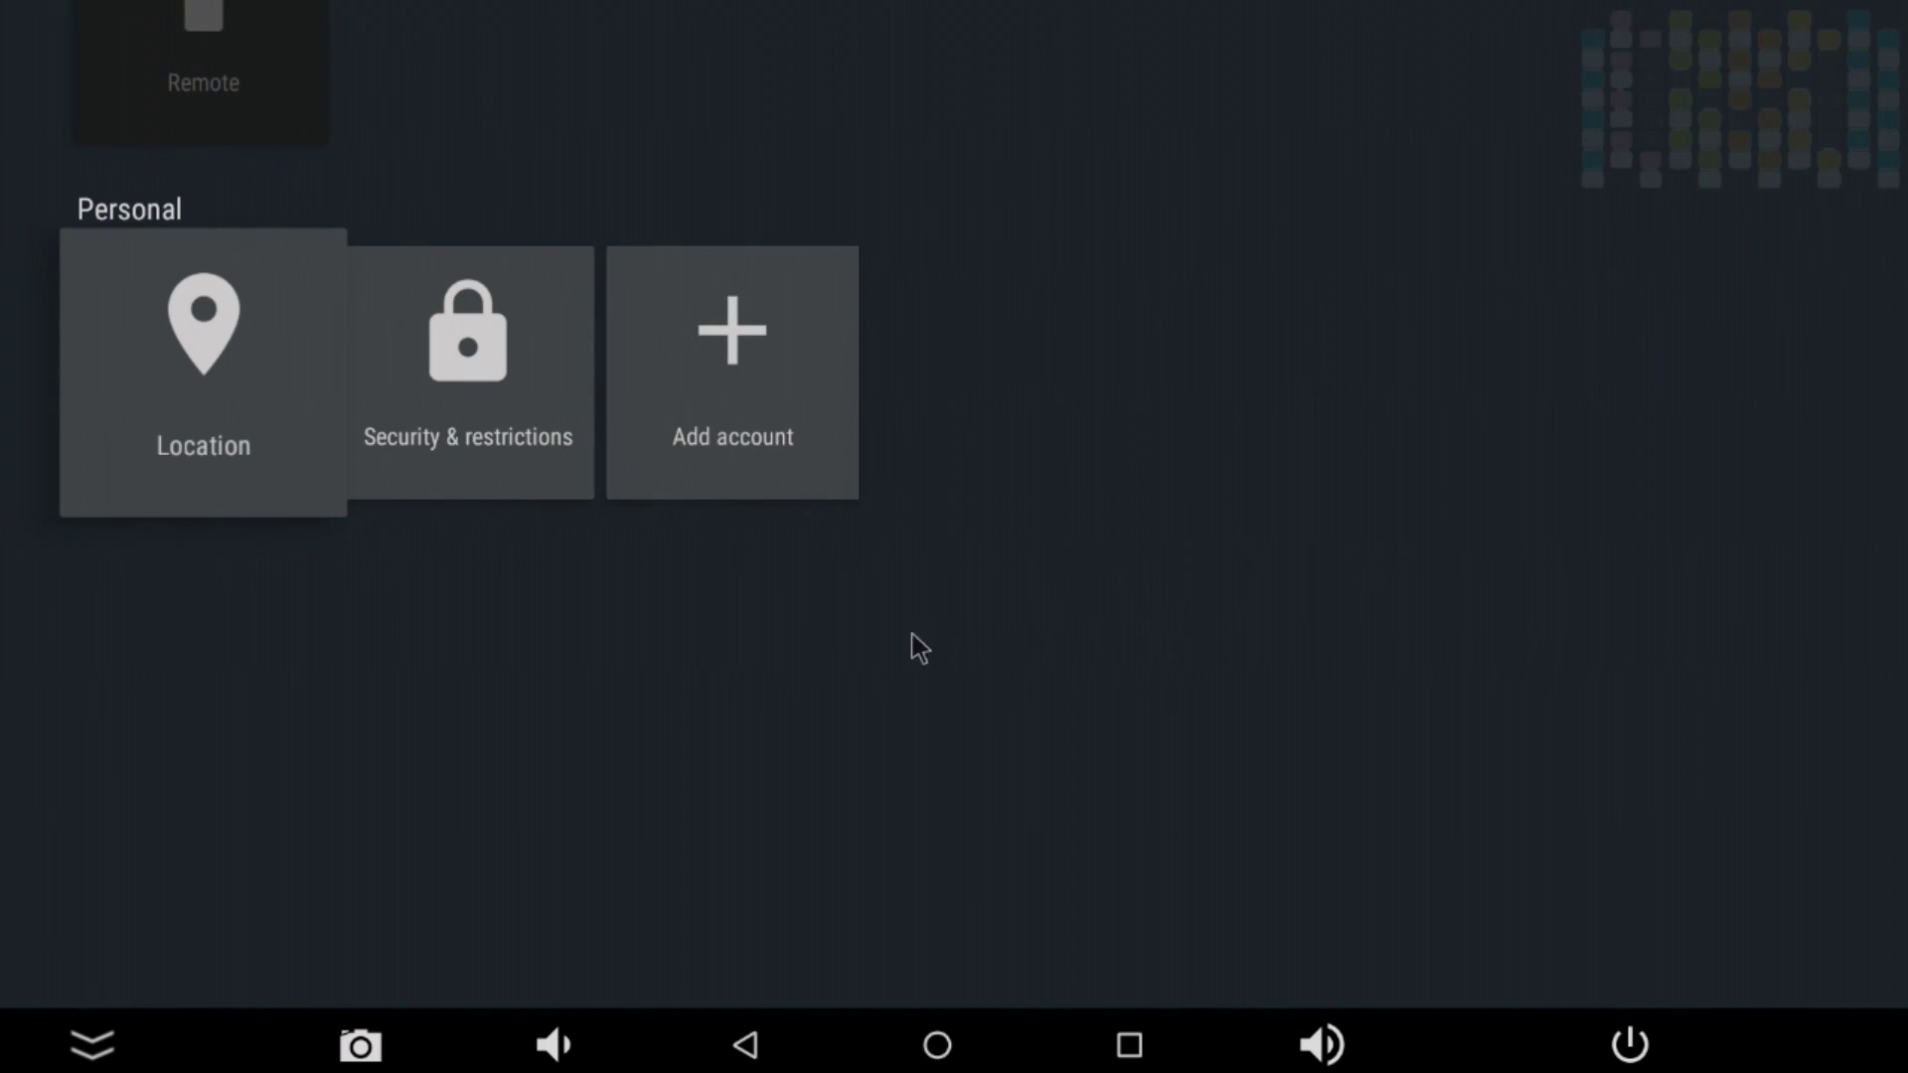
{"action": "left_click", "coordinate": [516, 442]}
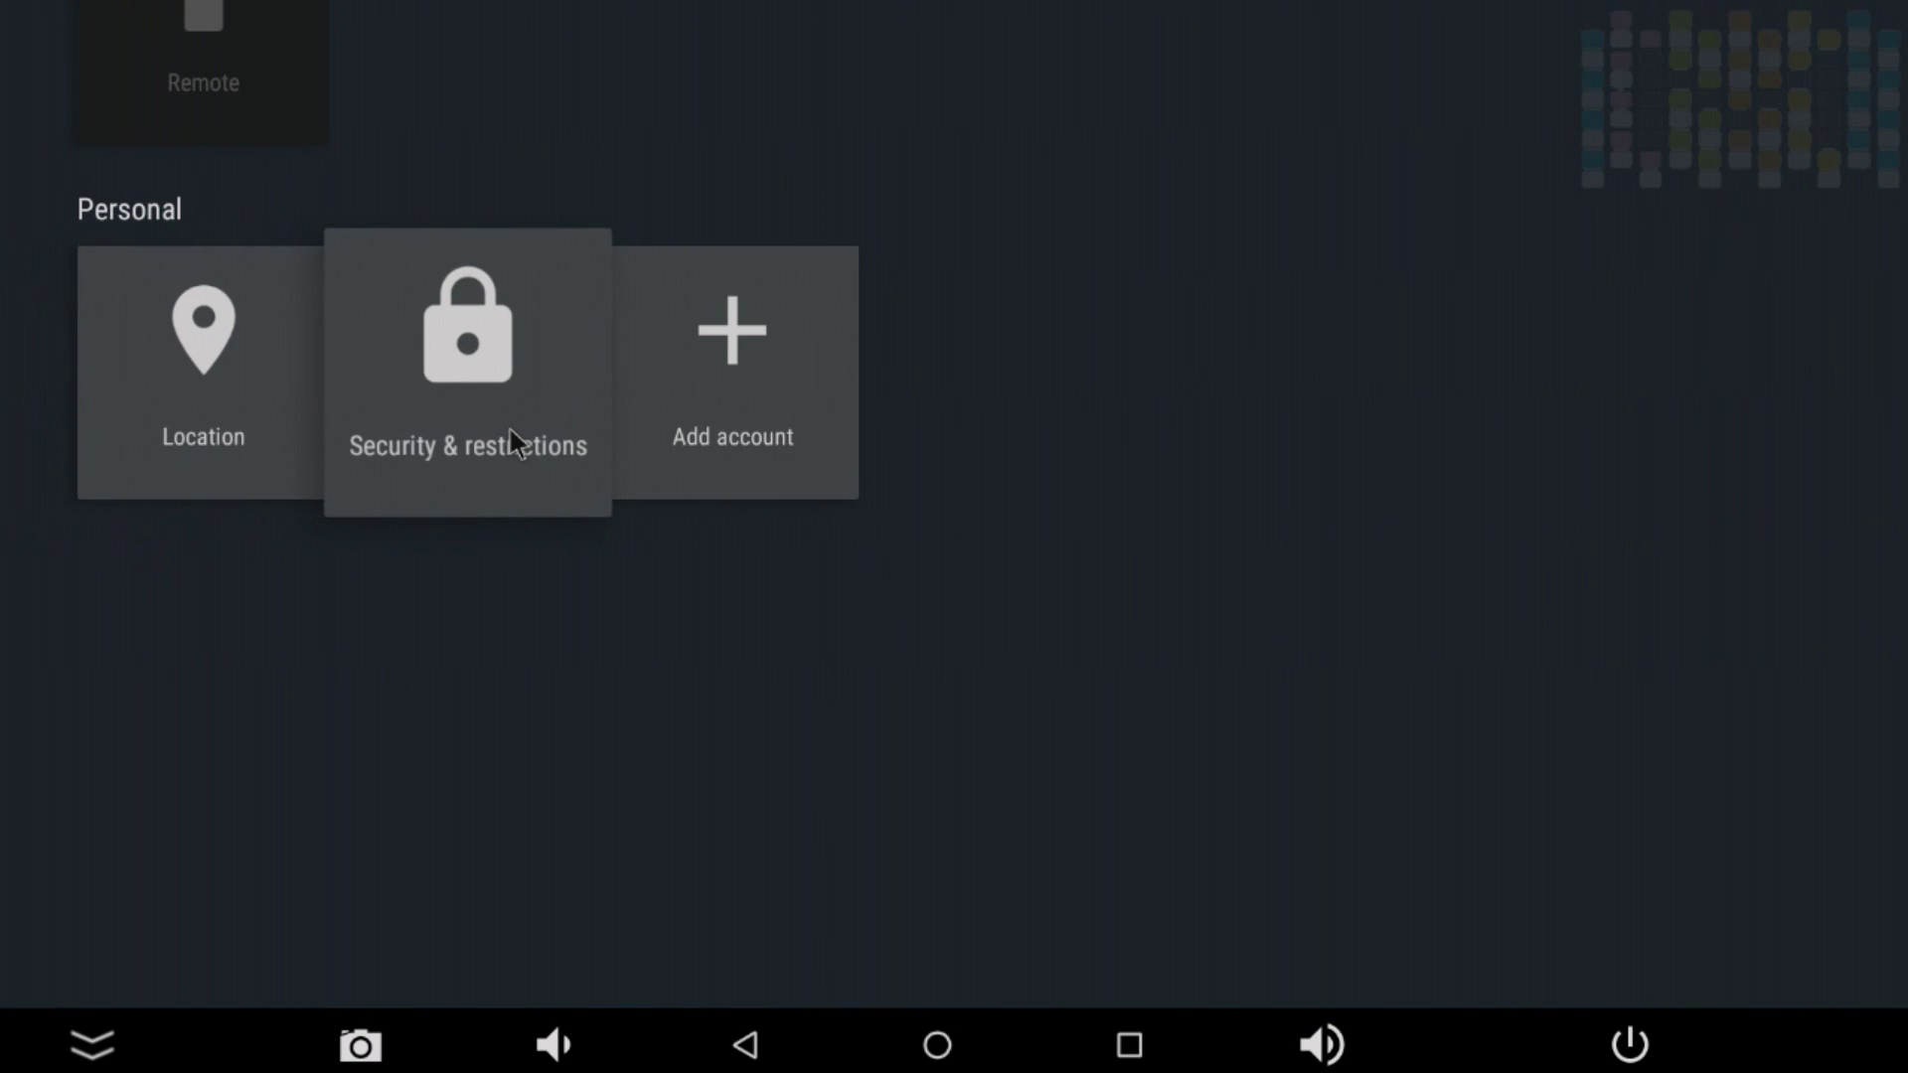
{"action": "left_click", "coordinate": [515, 443]}
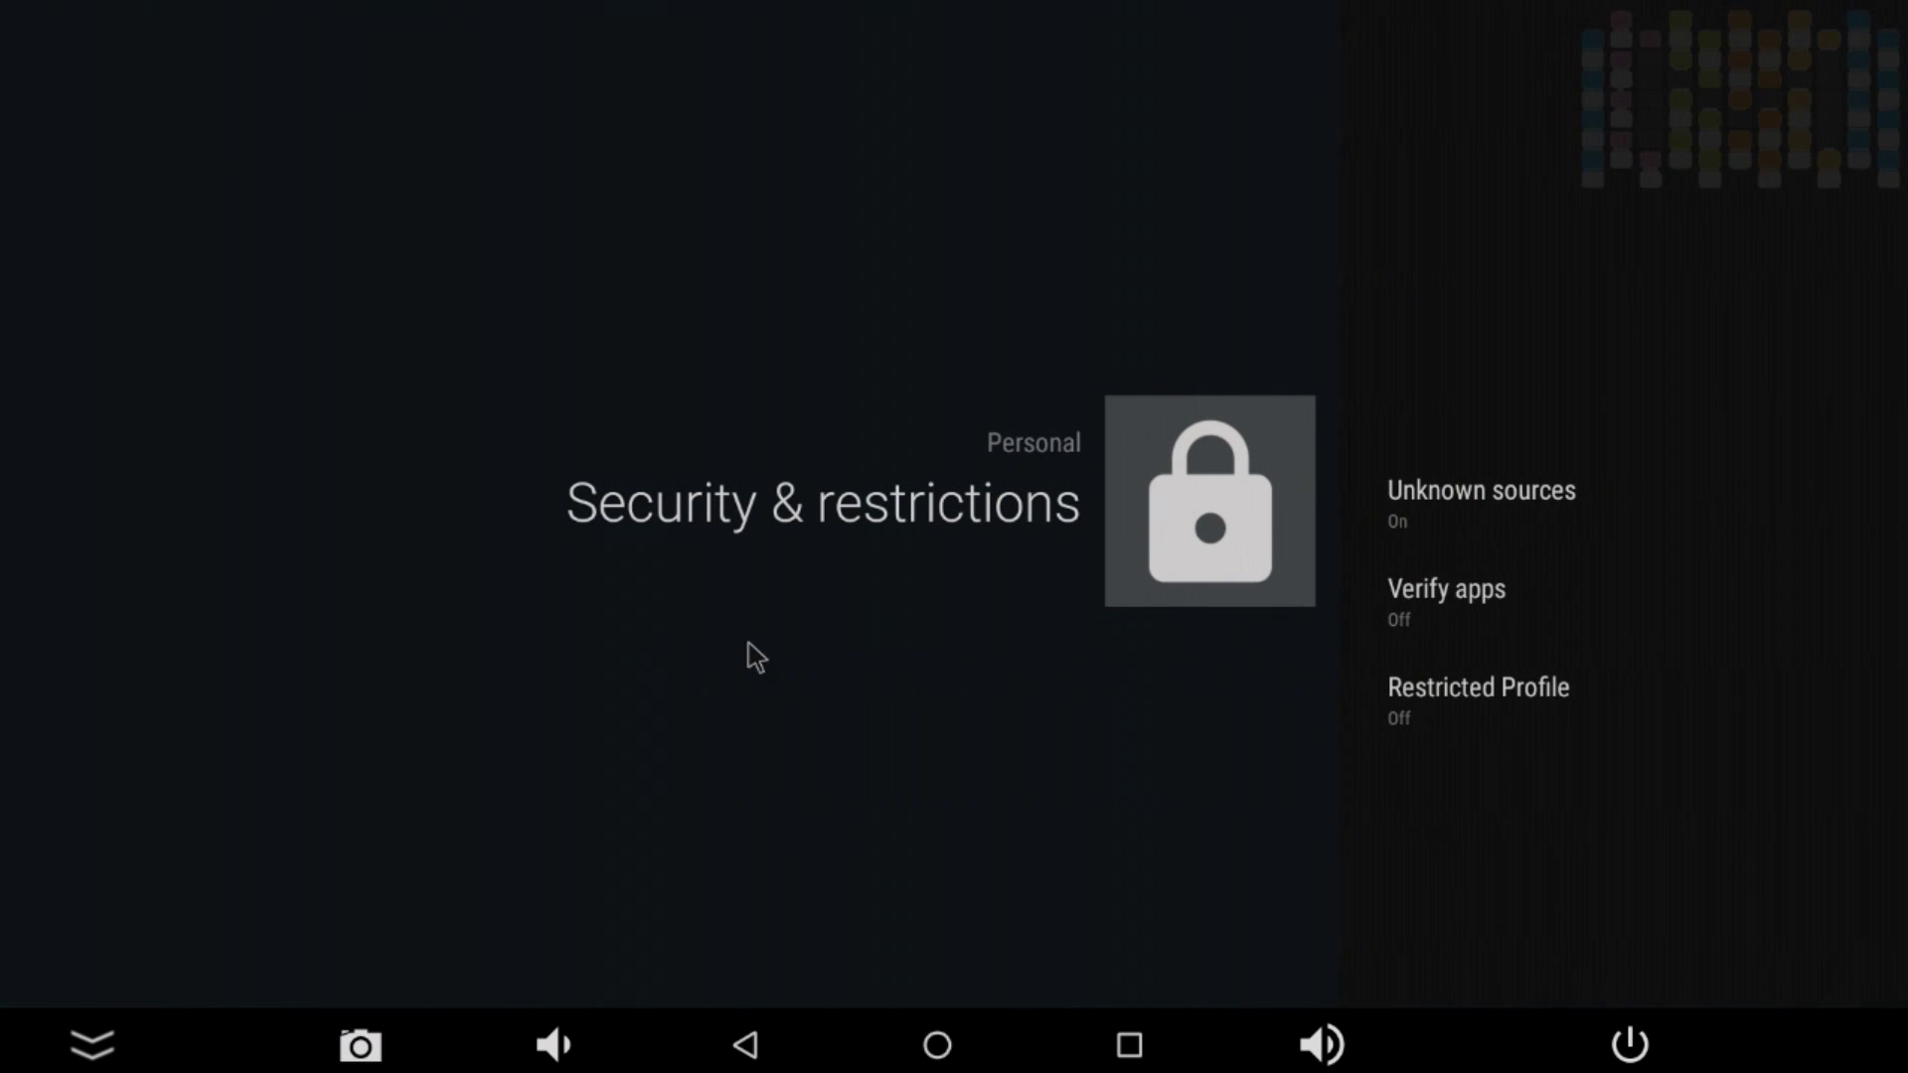
{"action": "right_click", "coordinate": [1476, 521]}
Step: Start adding a Google account, back out to the launcher, and dismiss the Play Store sign-in
{"action": "left_click", "coordinate": [777, 482]}
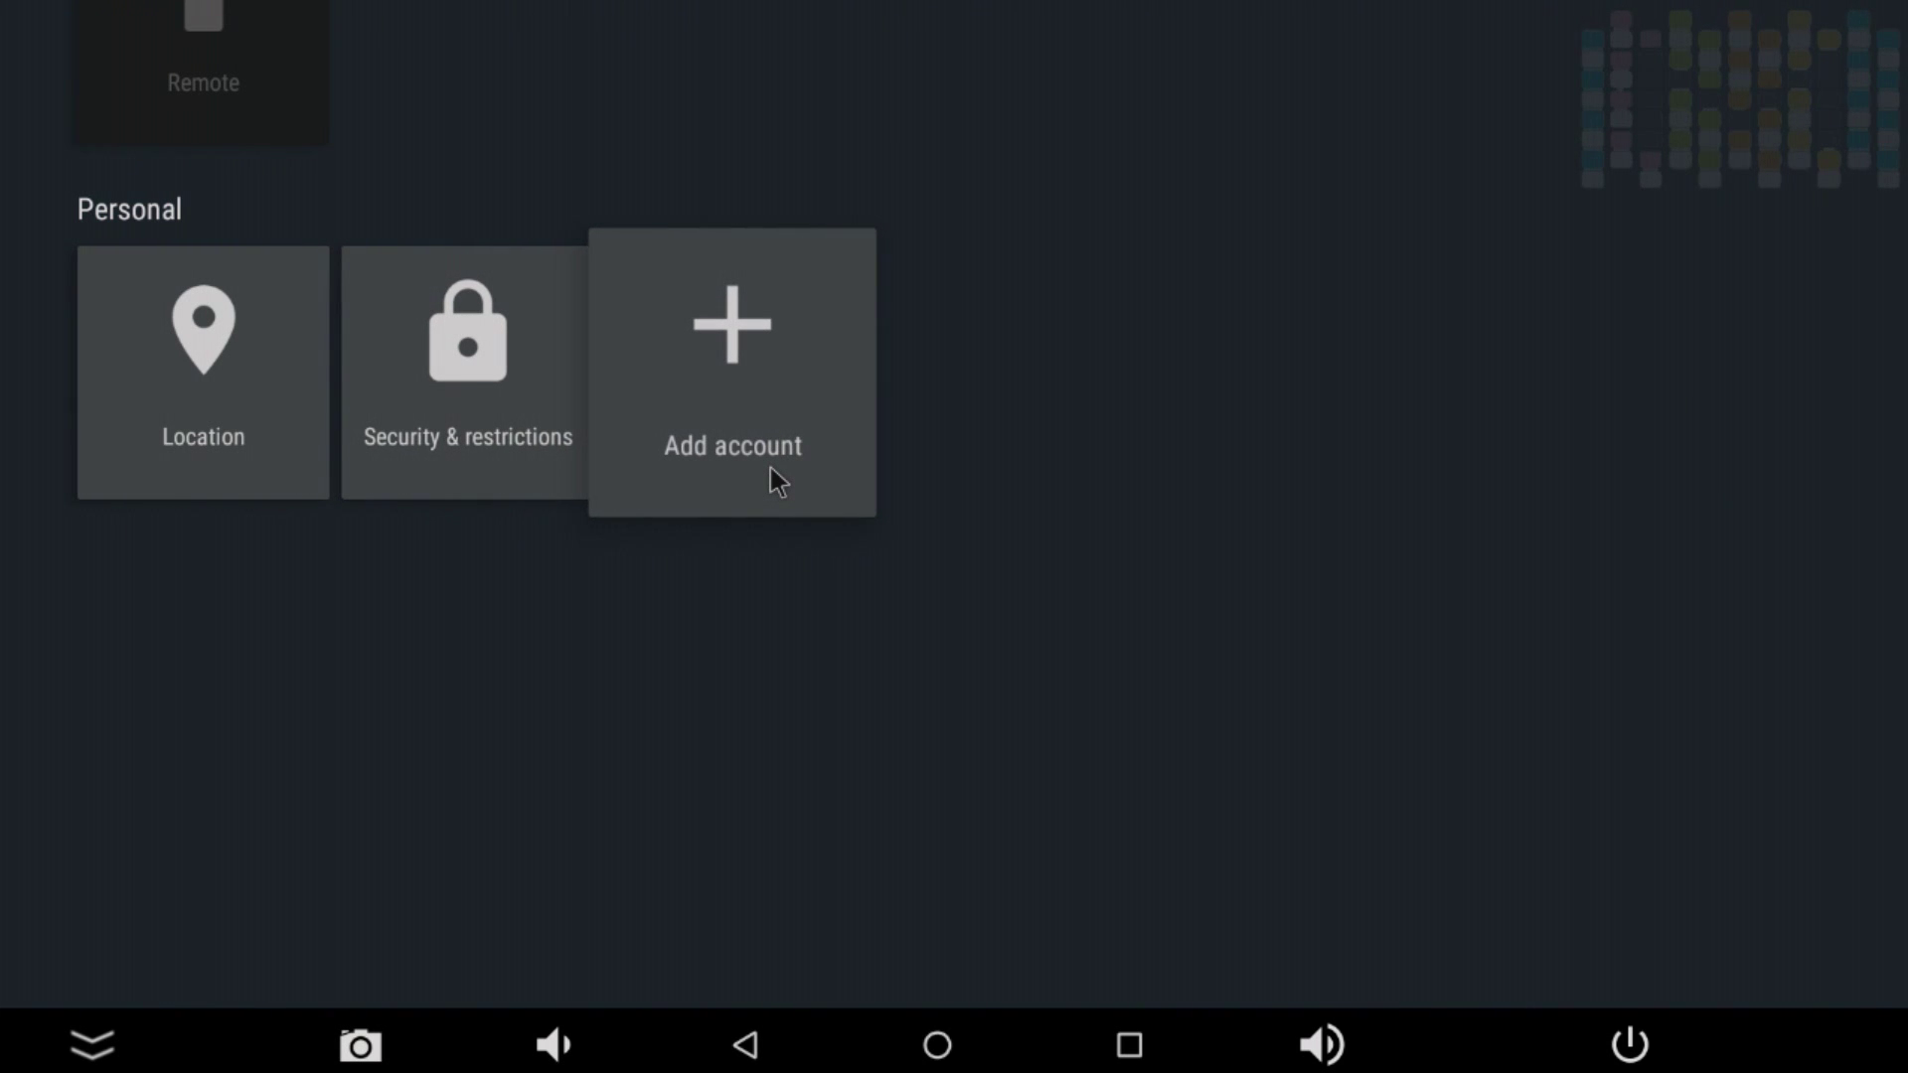
{"action": "left_click", "coordinate": [777, 482]}
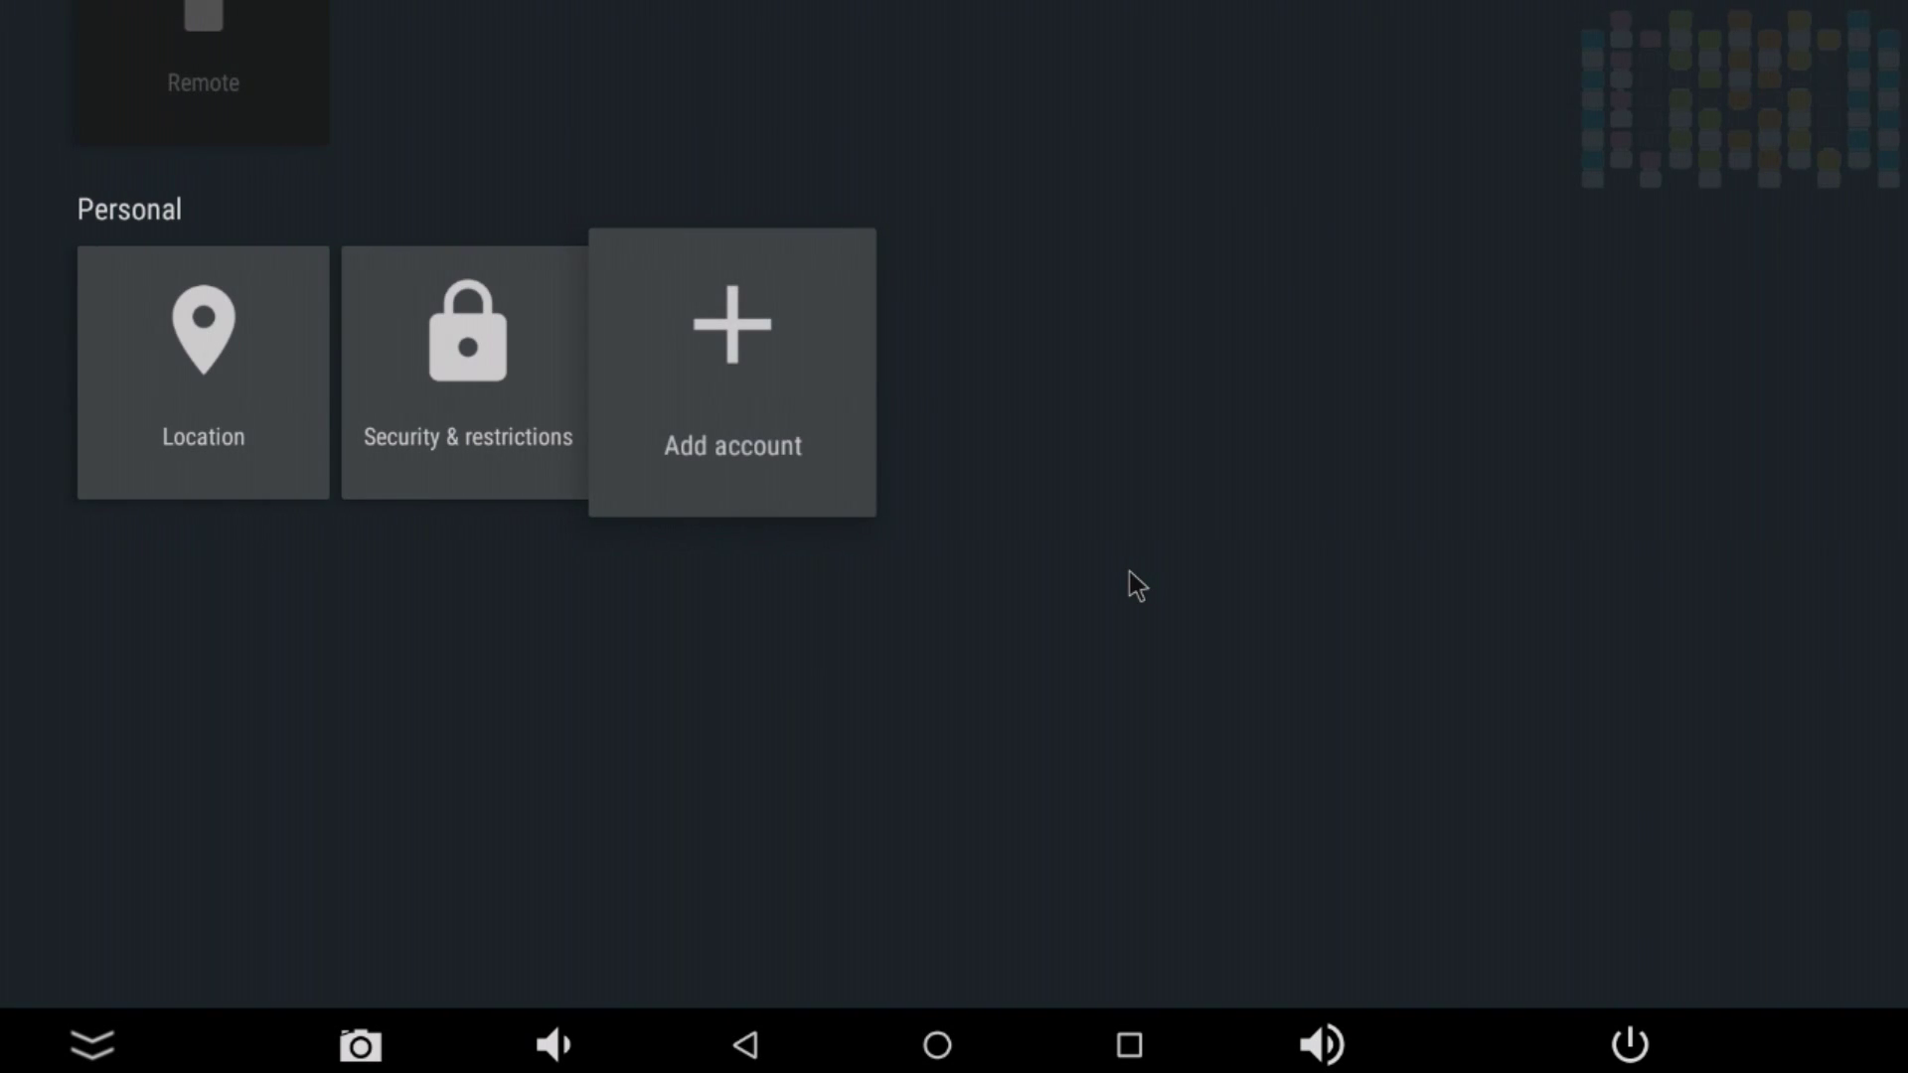
{"action": "right_click", "coordinate": [1128, 570]}
{"action": "right_click", "coordinate": [1126, 568]}
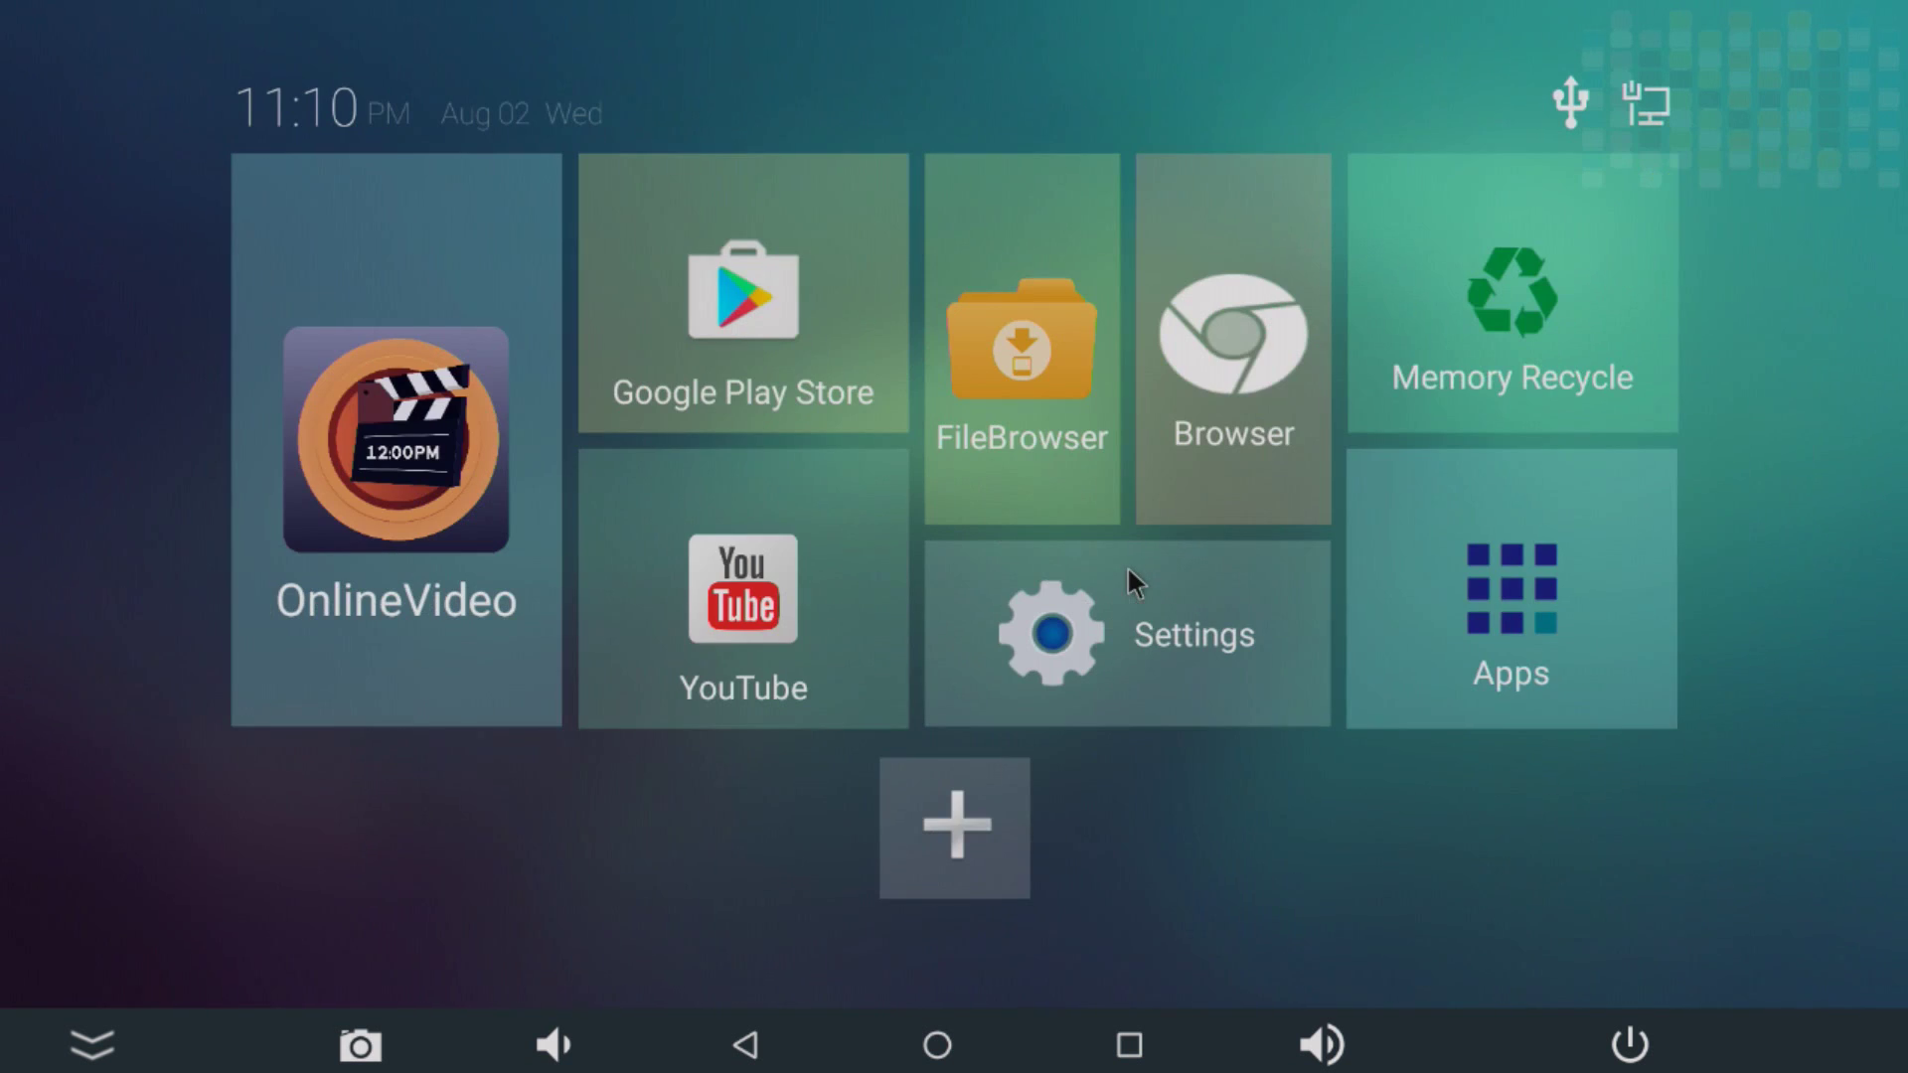
{"action": "left_click", "coordinate": [797, 359]}
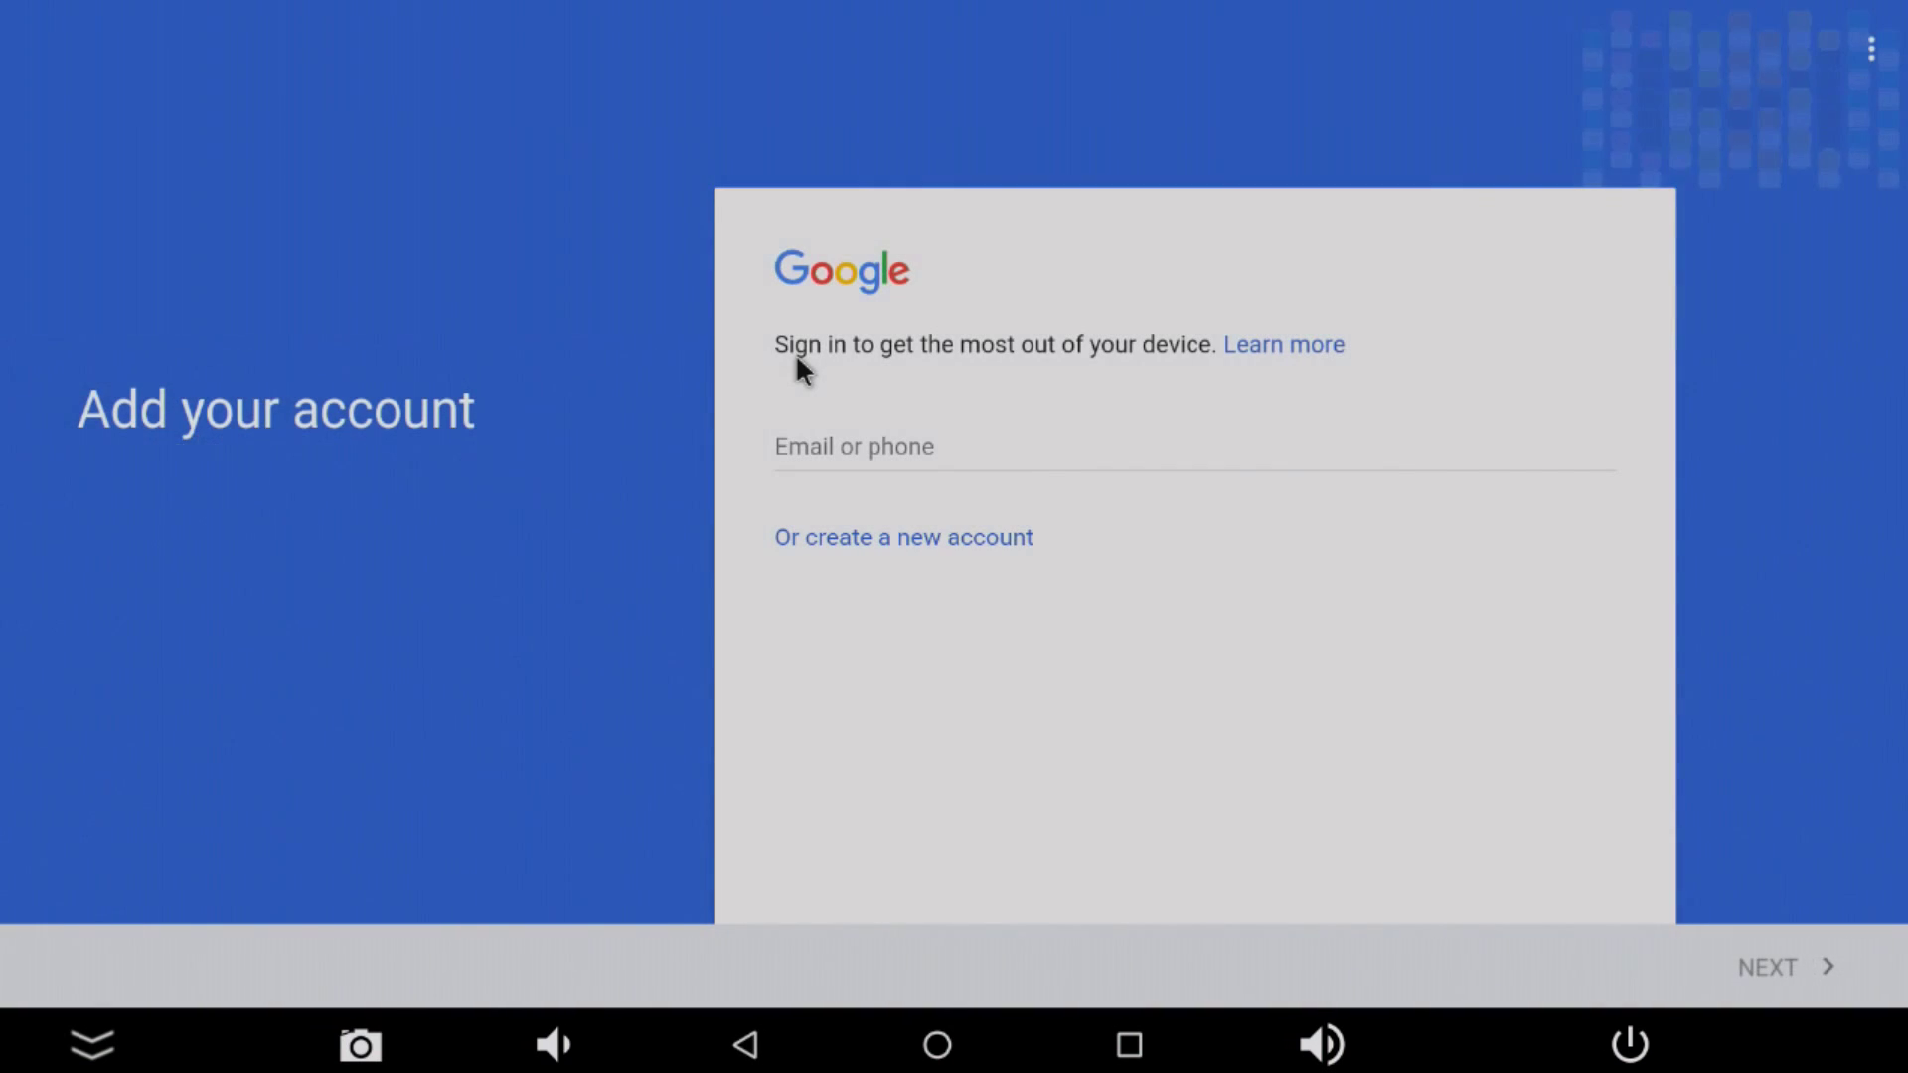
{"action": "right_click", "coordinate": [802, 368]}
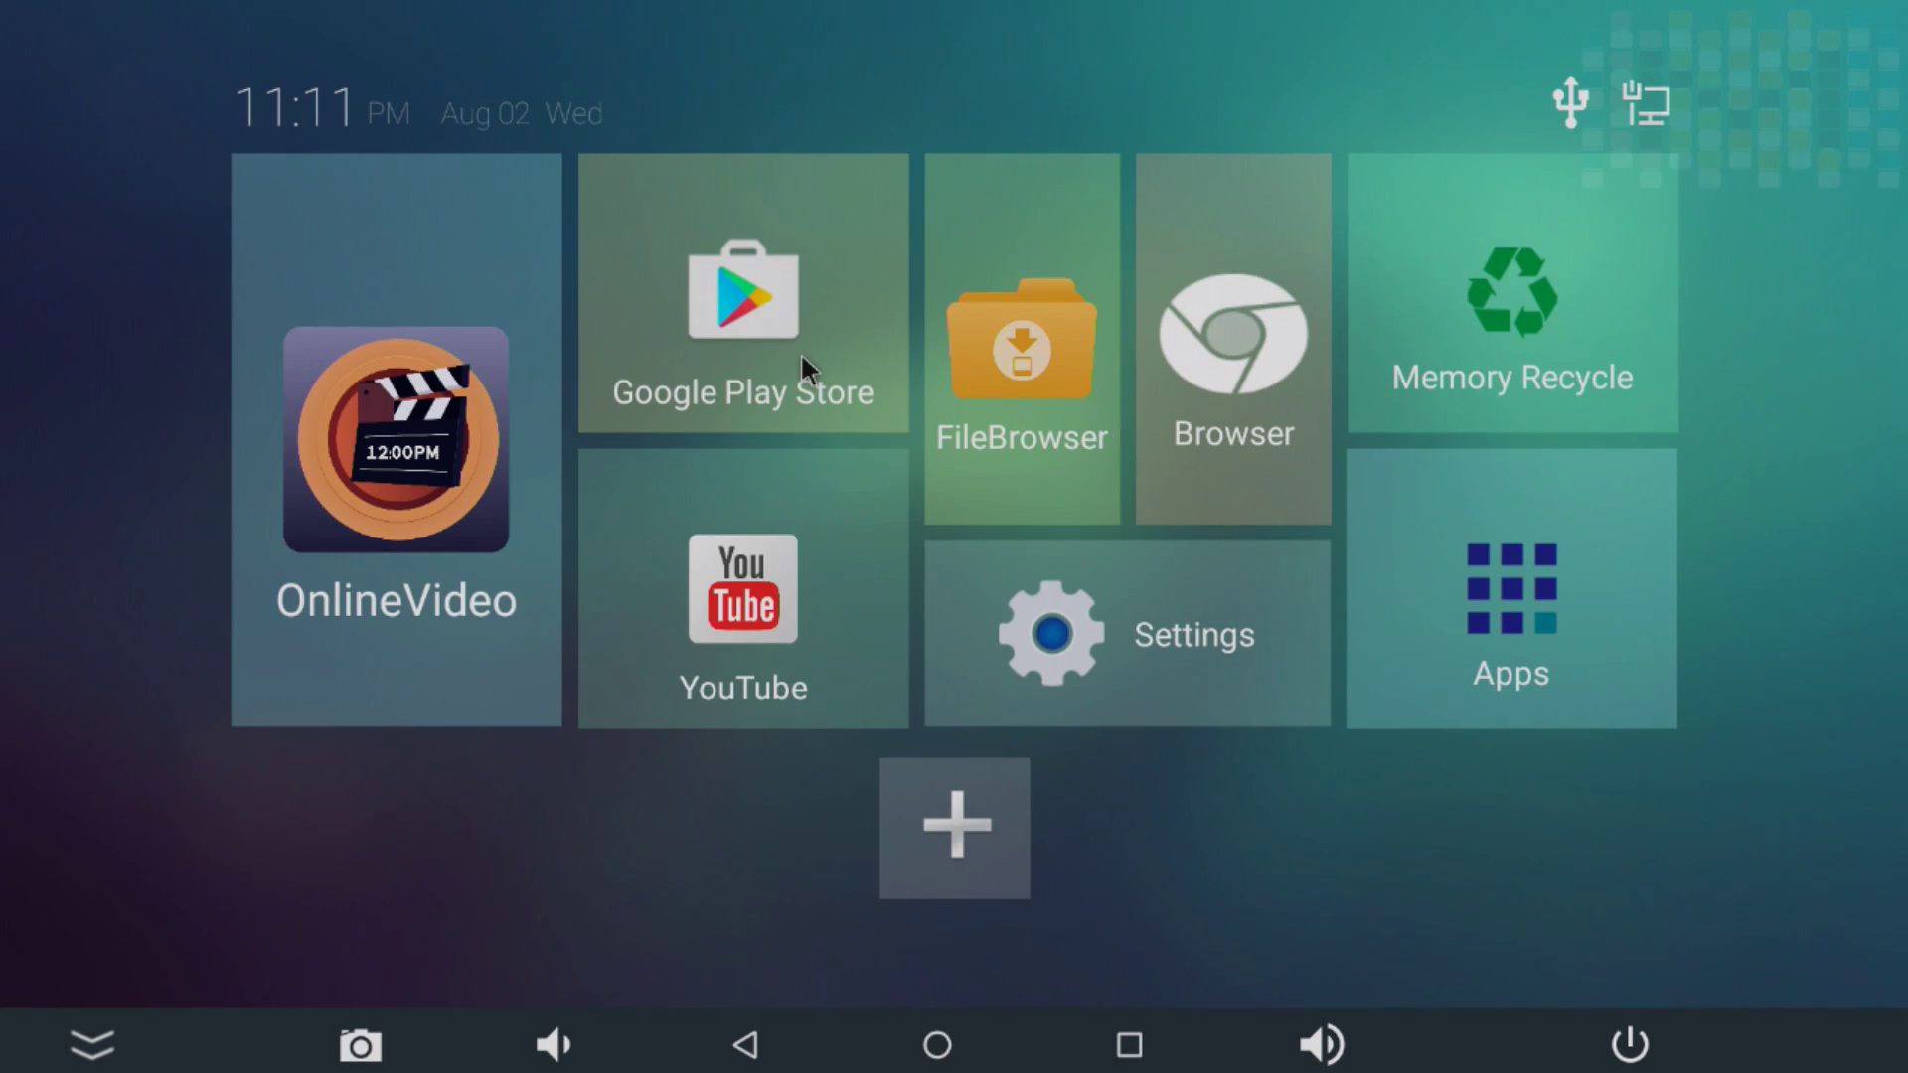